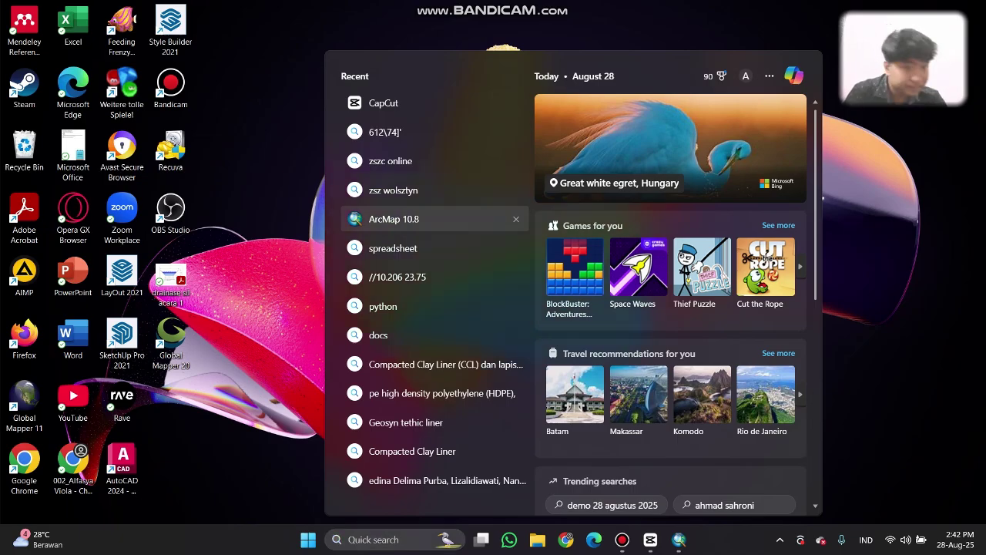
- Start ArcMap 10.8 and create a new map from the Blank Map template
{"action": "left_click", "coordinate": [416, 218]}
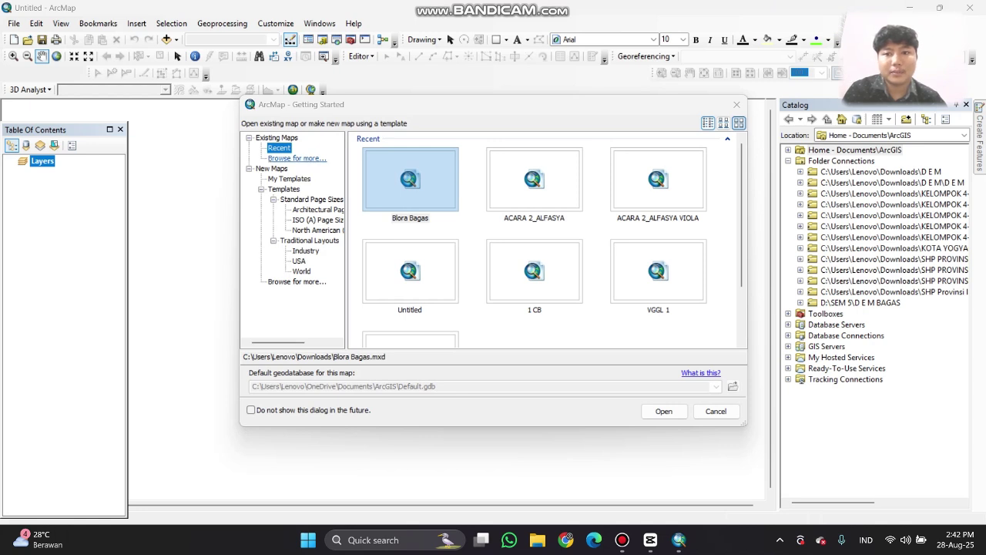
{"action": "left_click", "coordinate": [289, 178]}
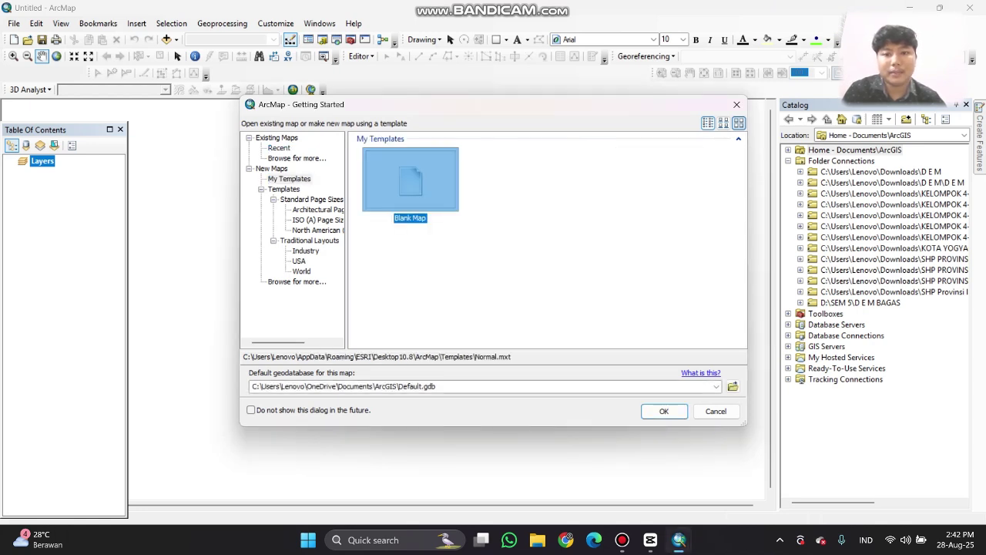
{"action": "left_click", "coordinate": [663, 410]}
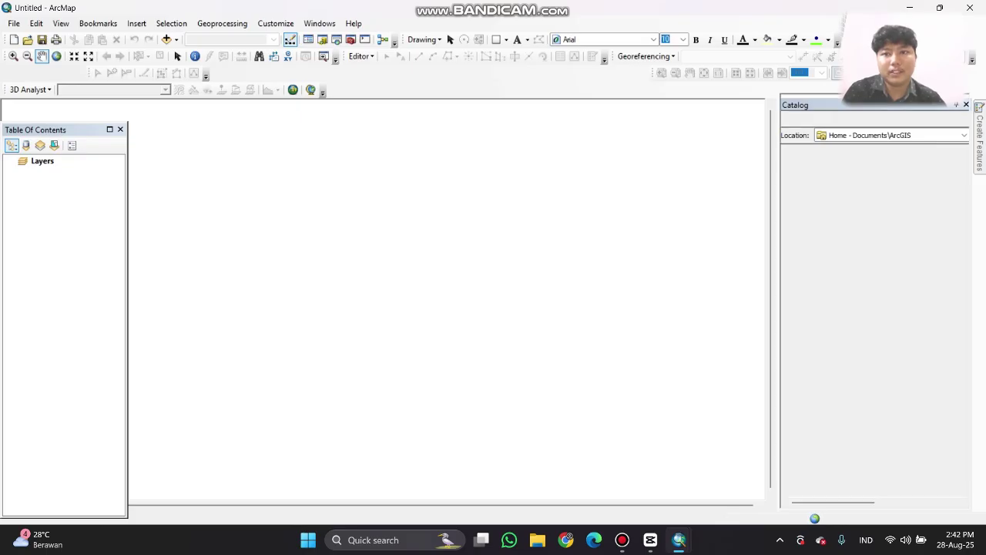
- Review which toolbars are enabled in the toolbar list and the Customize dialog
{"action": "left_click", "coordinate": [276, 23]}
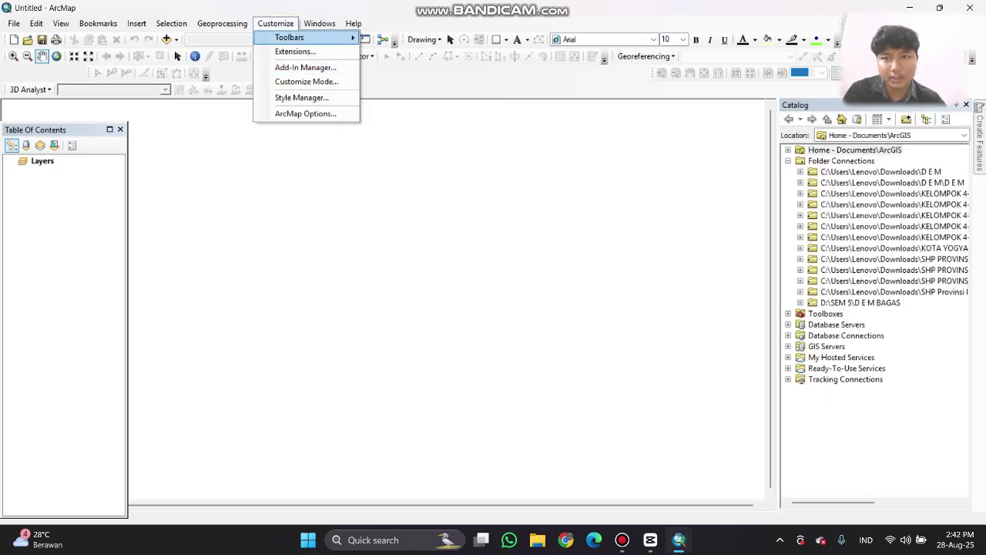
{"action": "mouse_move", "coordinate": [290, 37]}
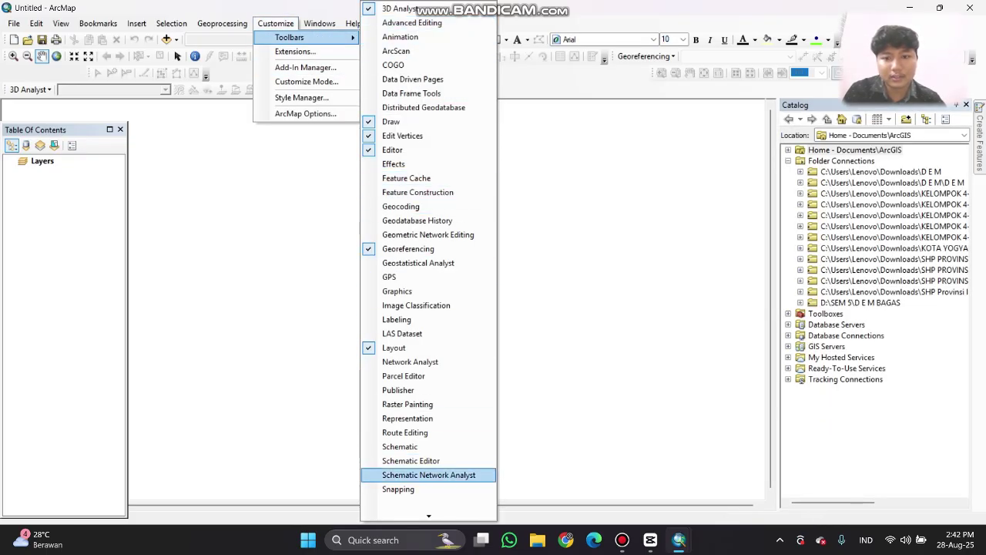
{"action": "mouse_move", "coordinate": [429, 510]}
{"action": "scroll", "coordinate": [416, 502], "scroll_direction": "down", "scroll_amount": 7}
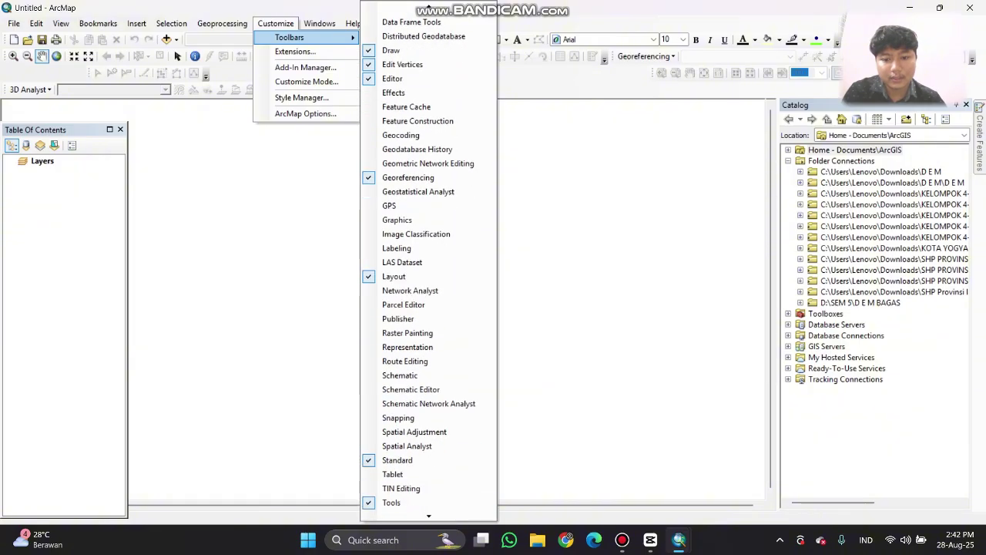
{"action": "scroll", "coordinate": [416, 502], "scroll_direction": "down", "scroll_amount": 3}
{"action": "left_click", "coordinate": [406, 513]}
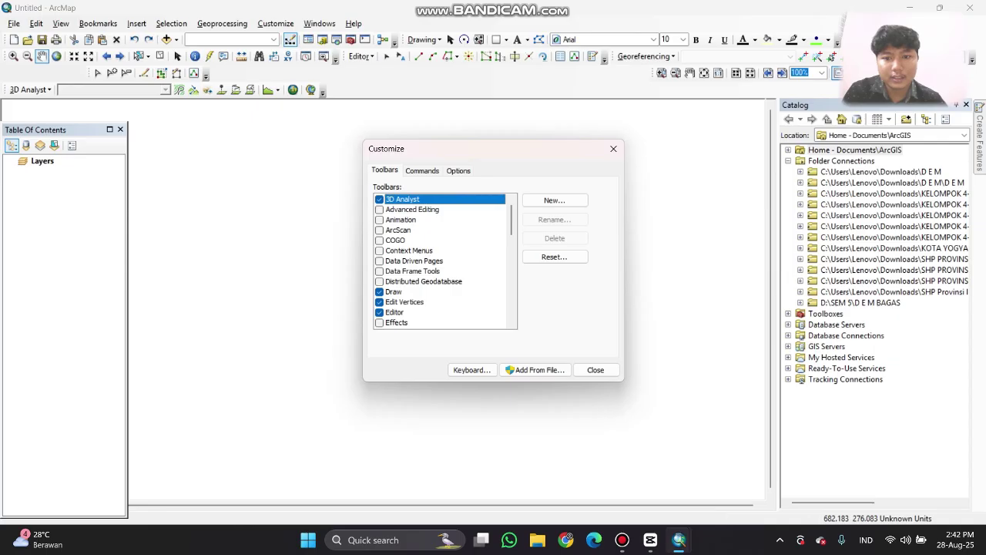
{"action": "scroll", "coordinate": [443, 260], "scroll_direction": "down", "scroll_amount": 6}
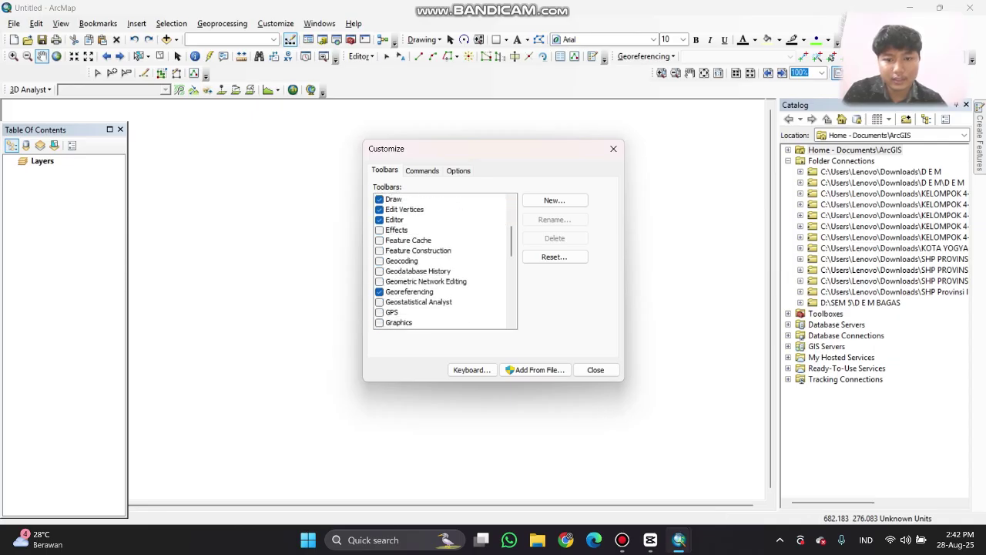
{"action": "scroll", "coordinate": [443, 260], "scroll_direction": "up", "scroll_amount": 1}
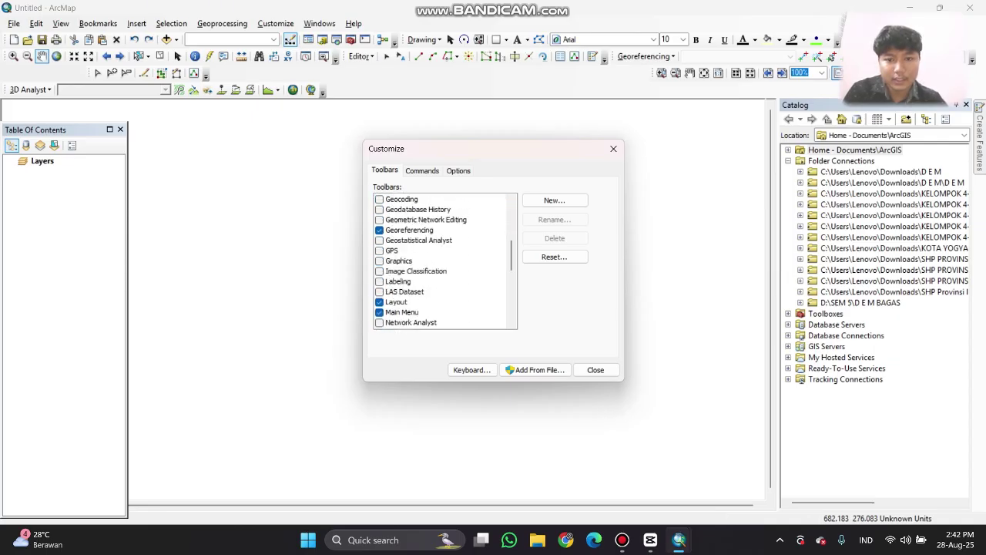
{"action": "scroll", "coordinate": [443, 261], "scroll_direction": "up", "scroll_amount": 1}
{"action": "scroll", "coordinate": [443, 261], "scroll_direction": "up", "scroll_amount": 2}
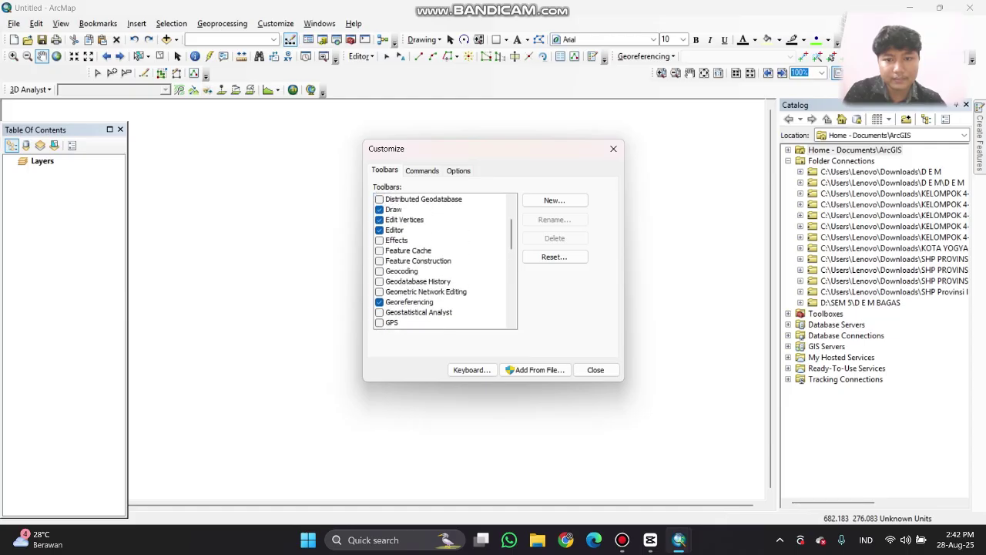
{"action": "scroll", "coordinate": [443, 261], "scroll_direction": "down", "scroll_amount": 5}
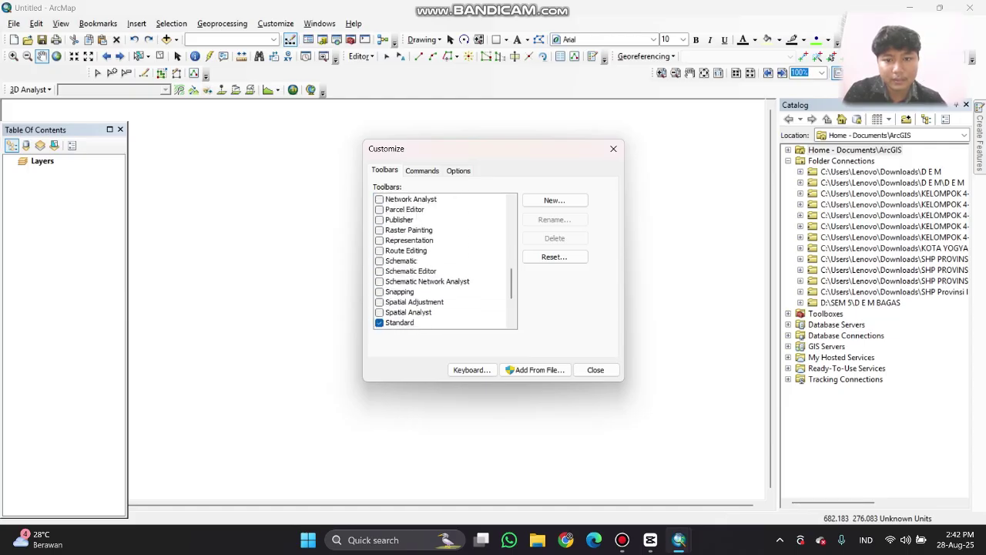
{"action": "scroll", "coordinate": [443, 260], "scroll_direction": "up", "scroll_amount": 1}
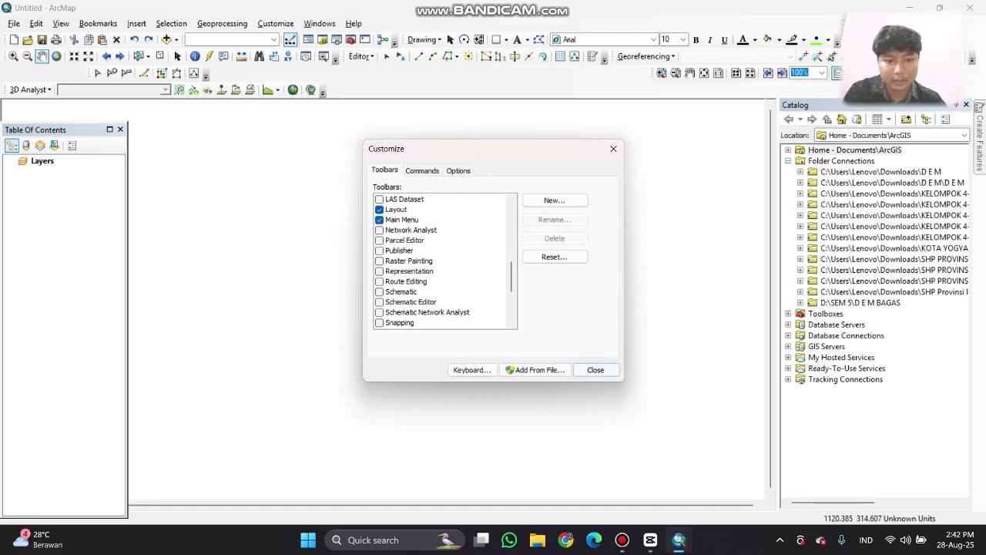
{"action": "left_click", "coordinate": [595, 370]}
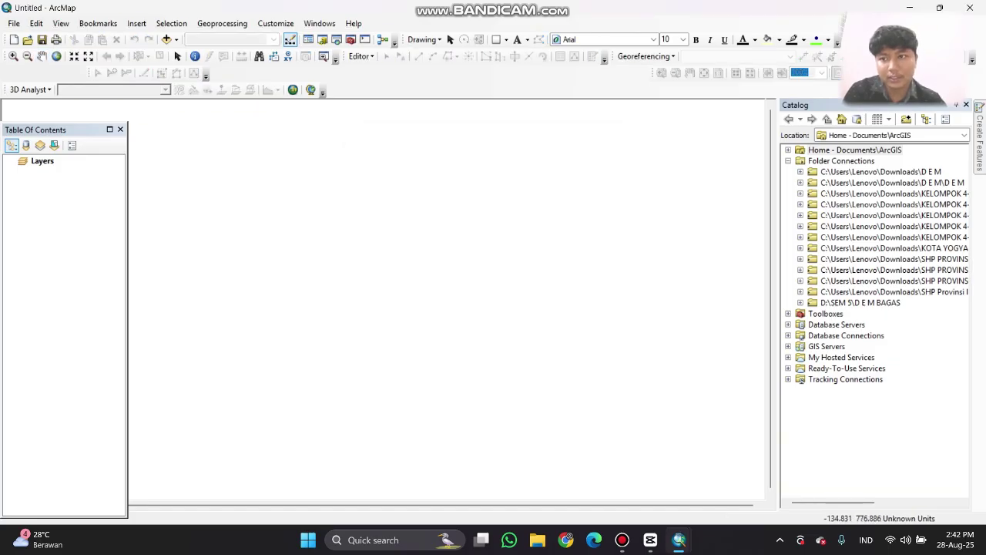
- In the Layers data frame's properties, select the projected coordinate system WGS 1984 UTM Zone 49S under UTM, WGS 1984, Southern Hemisphere
{"action": "left_click", "coordinate": [43, 160]}
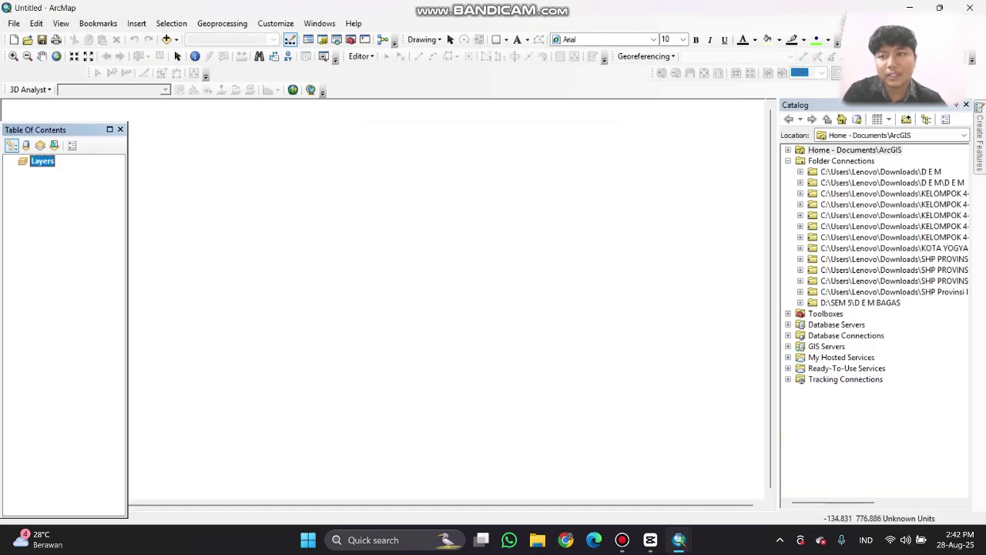
{"action": "left_click", "coordinate": [45, 161]}
{"action": "right_click", "coordinate": [48, 162]}
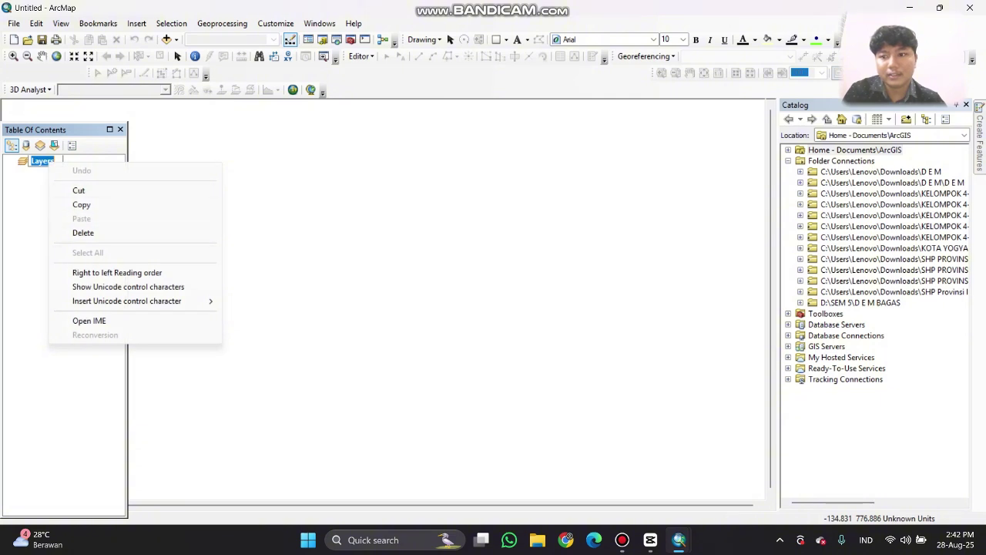
{"action": "key", "text": "Escape"}
{"action": "right_click", "coordinate": [44, 160]}
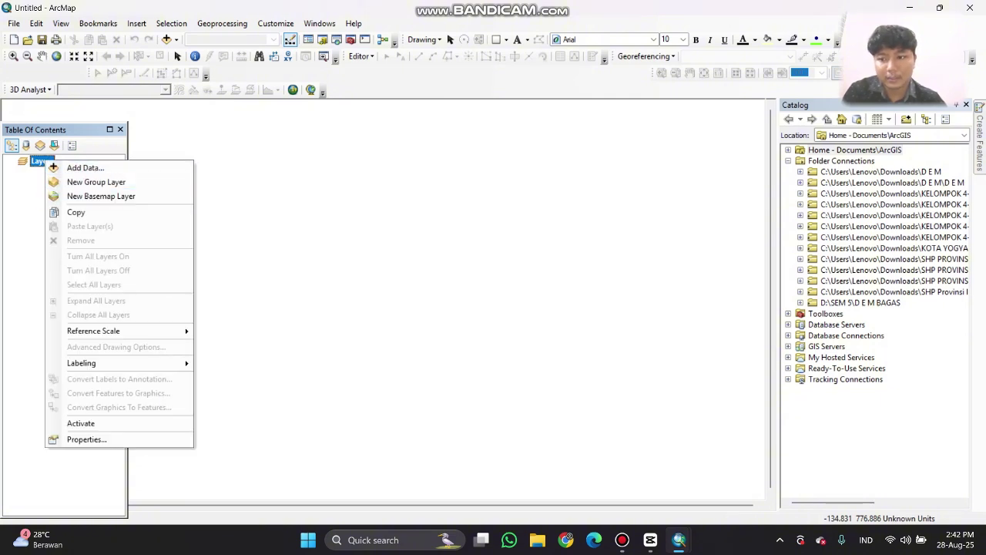
{"action": "left_click", "coordinate": [87, 439]}
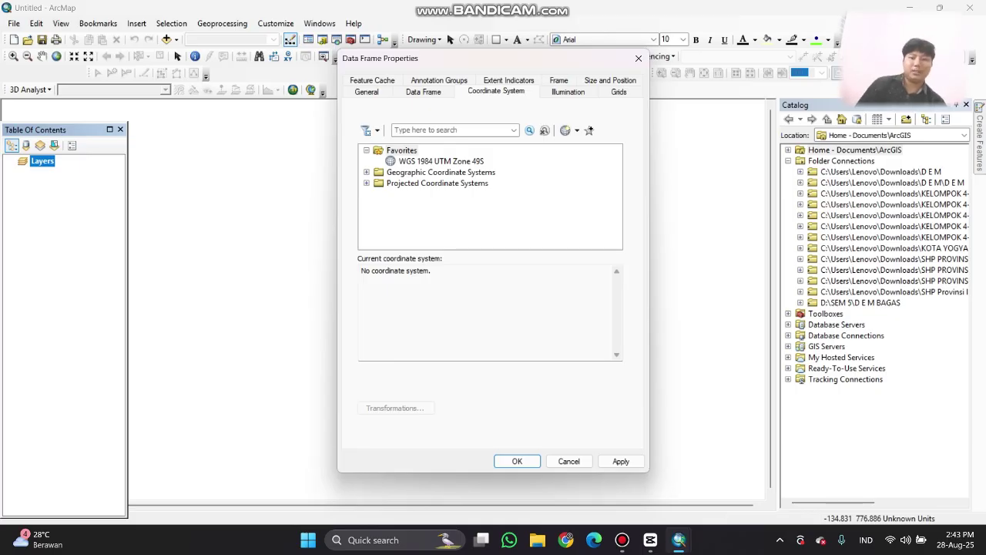
{"action": "left_click", "coordinate": [367, 183]}
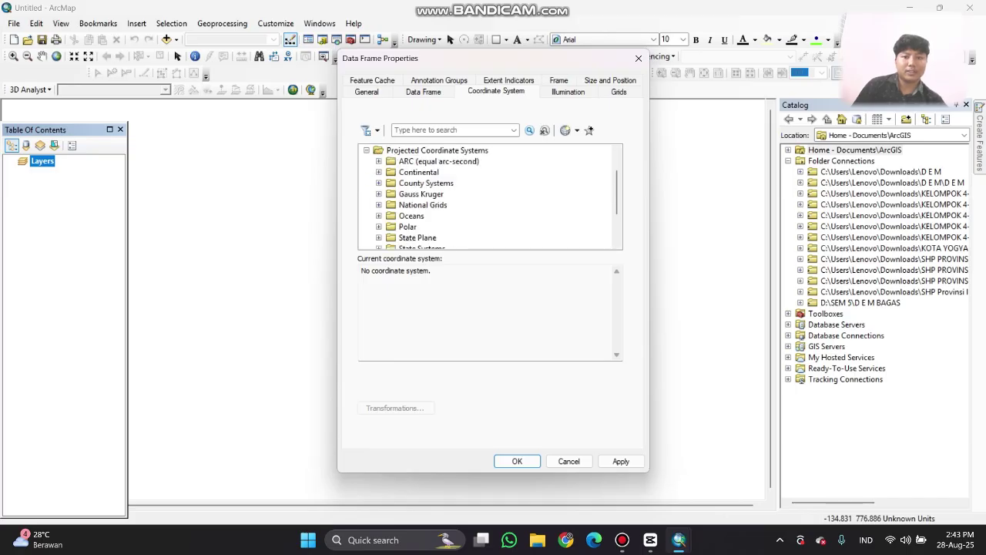
{"action": "scroll", "coordinate": [490, 197], "scroll_direction": "down", "scroll_amount": 2}
{"action": "left_click", "coordinate": [378, 216]}
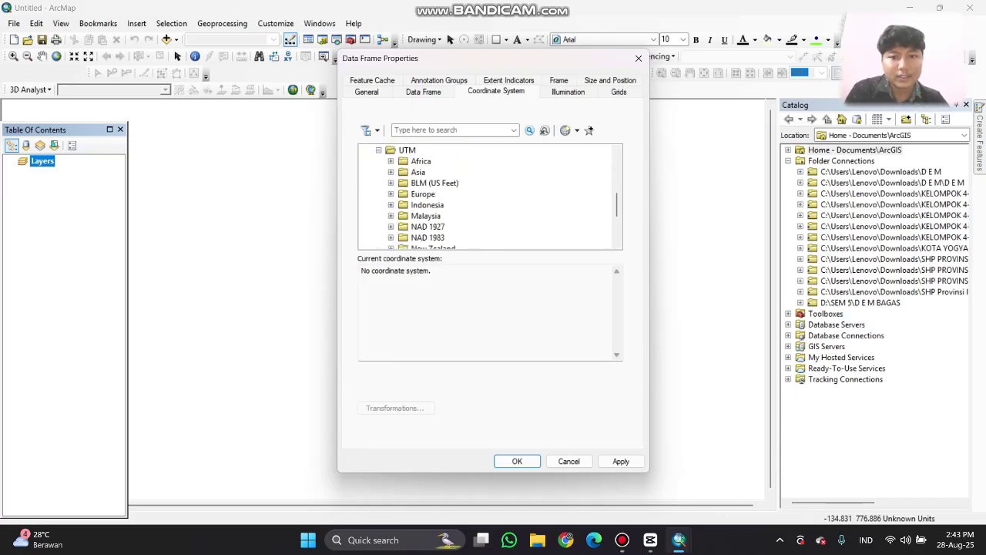
{"action": "scroll", "coordinate": [490, 197], "scroll_direction": "down", "scroll_amount": 3}
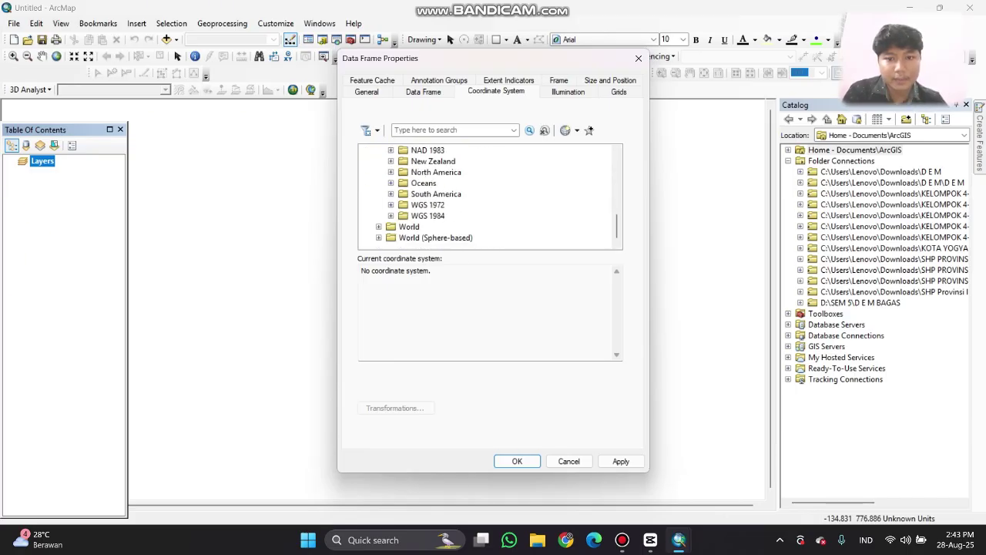
{"action": "left_click", "coordinate": [391, 215]}
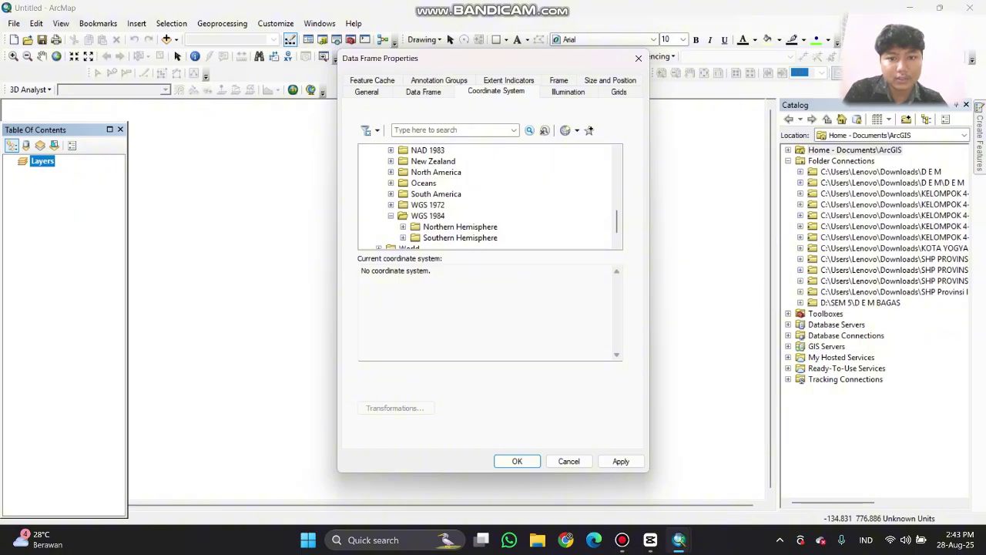
{"action": "left_click", "coordinate": [402, 238]}
{"action": "scroll", "coordinate": [490, 197], "scroll_direction": "down", "scroll_amount": 15}
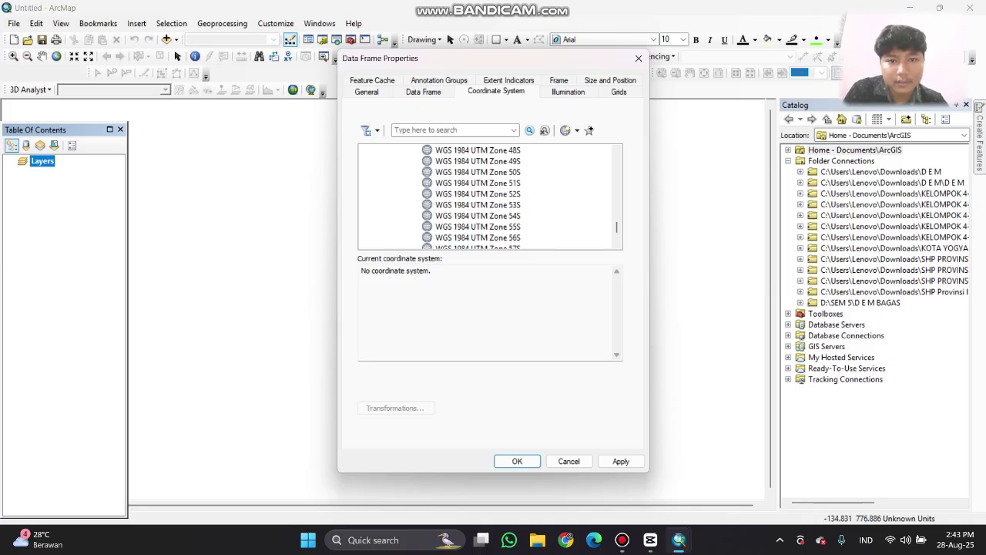
{"action": "left_click", "coordinate": [508, 161]}
{"action": "right_click", "coordinate": [526, 163]}
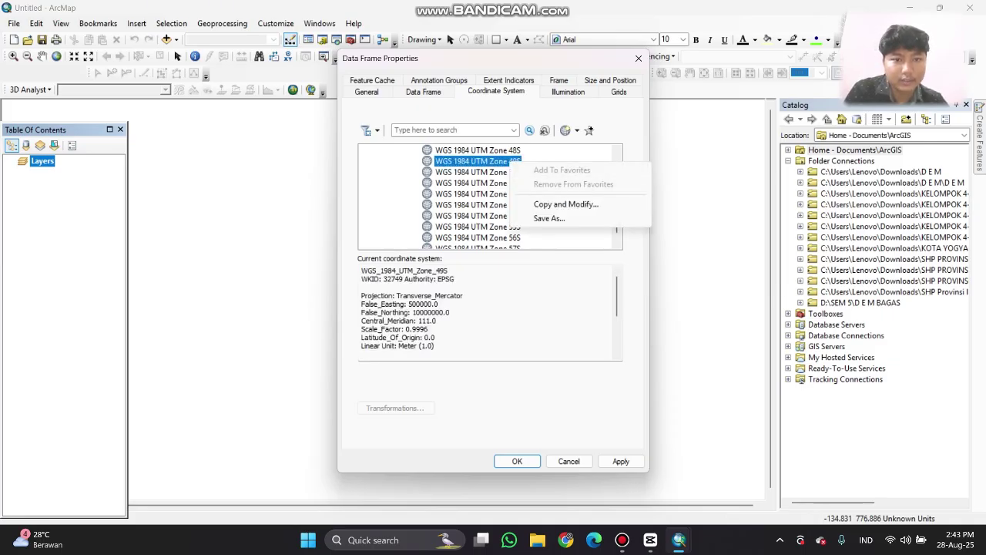
{"action": "key", "text": "Escape"}
- Choose WGS 1984 UTM Zone 49S from the favorites and apply it as the data frame's coordinate system
{"action": "scroll", "coordinate": [490, 196], "scroll_direction": "up", "scroll_amount": 20}
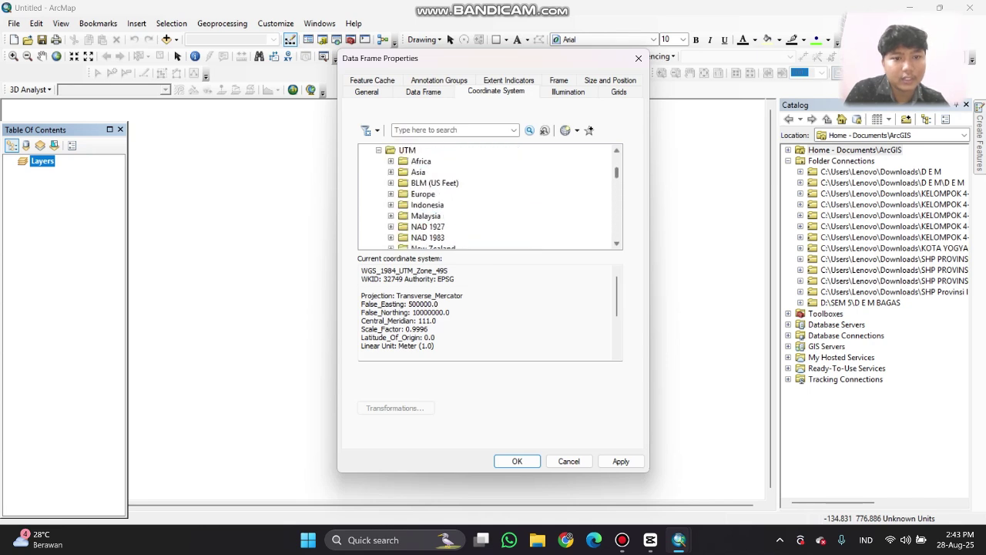
{"action": "left_click", "coordinate": [440, 161]}
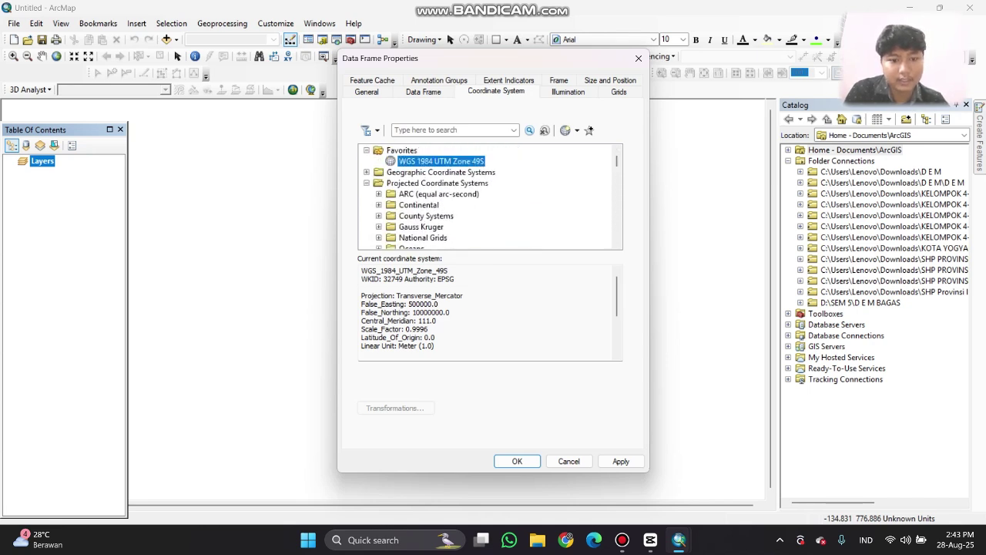
{"action": "left_click", "coordinate": [620, 461]}
{"action": "left_click", "coordinate": [516, 461]}
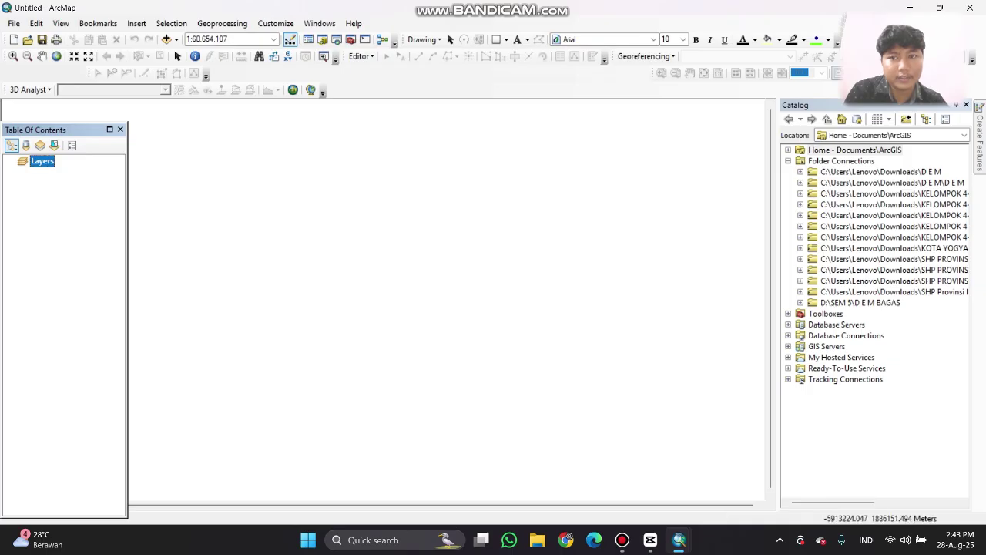
- Connect to the D E M folder in D:\SEM 5 for adding data, and open the WhatsApp image's bands without adding any
{"action": "right_click", "coordinate": [43, 161]}
{"action": "left_click", "coordinate": [77, 169]}
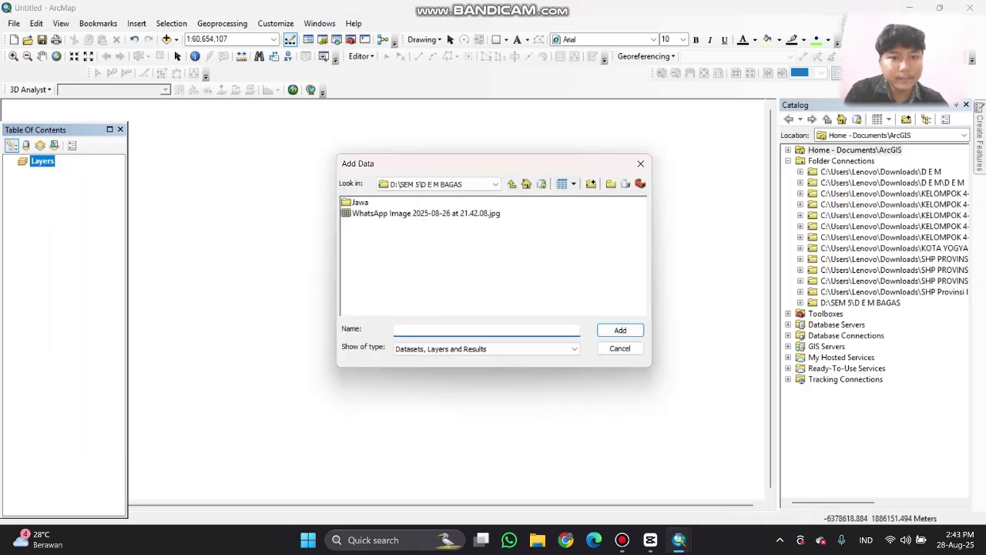
{"action": "left_click", "coordinate": [591, 184]}
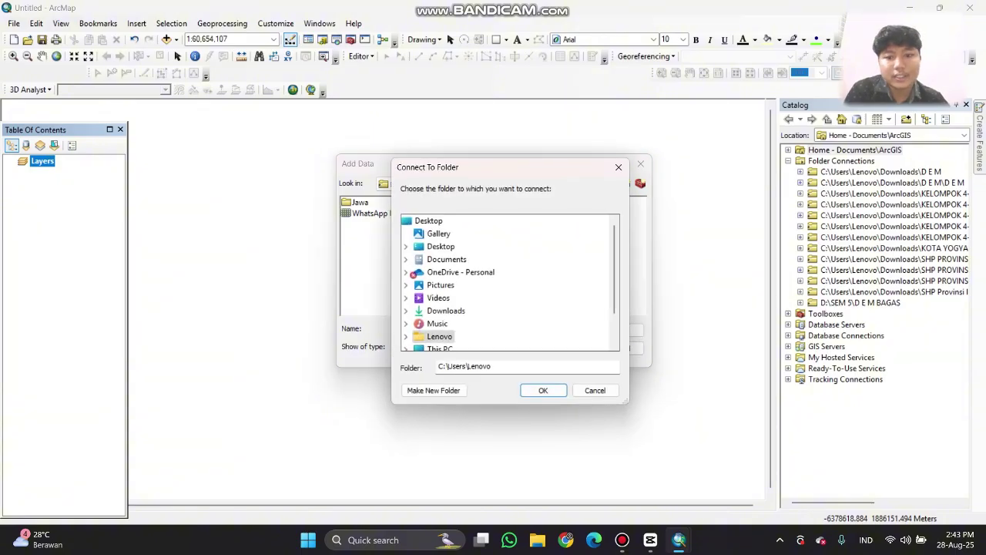
{"action": "scroll", "coordinate": [509, 282], "scroll_direction": "down", "scroll_amount": 1}
{"action": "left_click", "coordinate": [439, 311]}
{"action": "scroll", "coordinate": [509, 282], "scroll_direction": "down", "scroll_amount": 1}
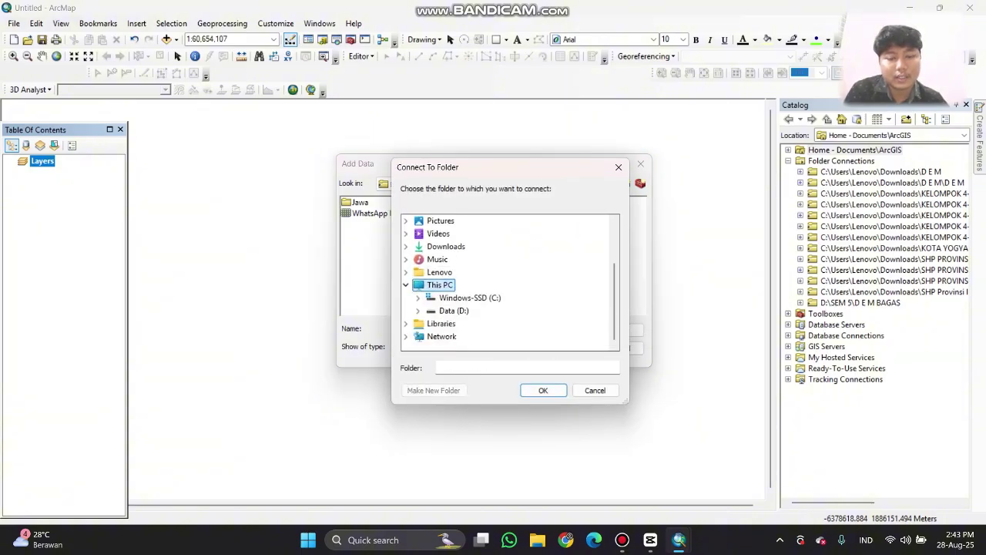
{"action": "double_click", "coordinate": [454, 311]}
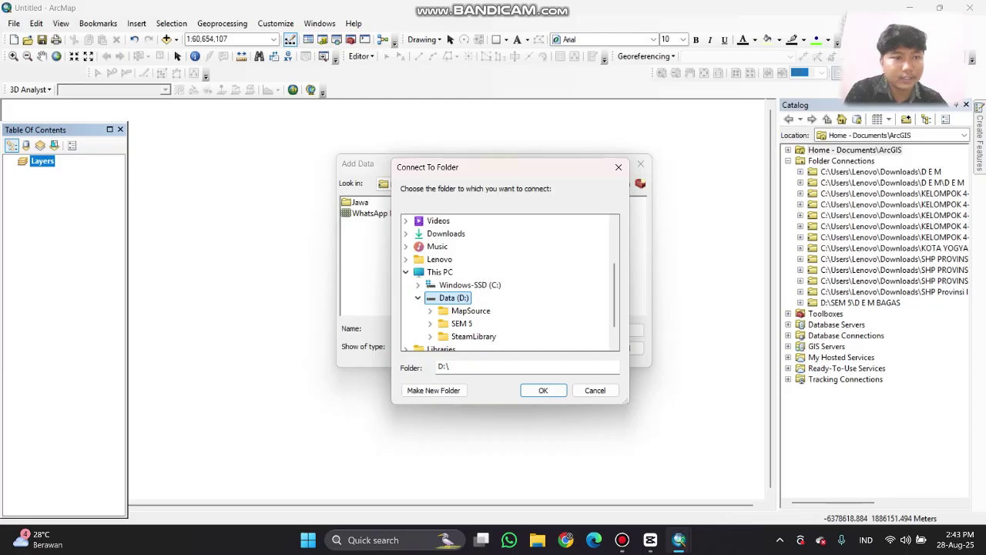
{"action": "left_click", "coordinate": [462, 323]}
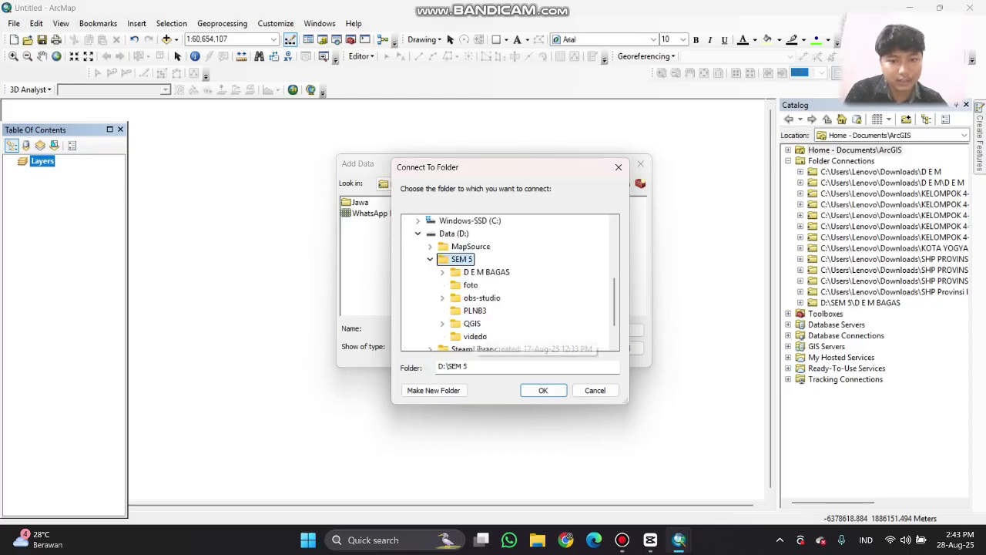
{"action": "double_click", "coordinate": [486, 272]}
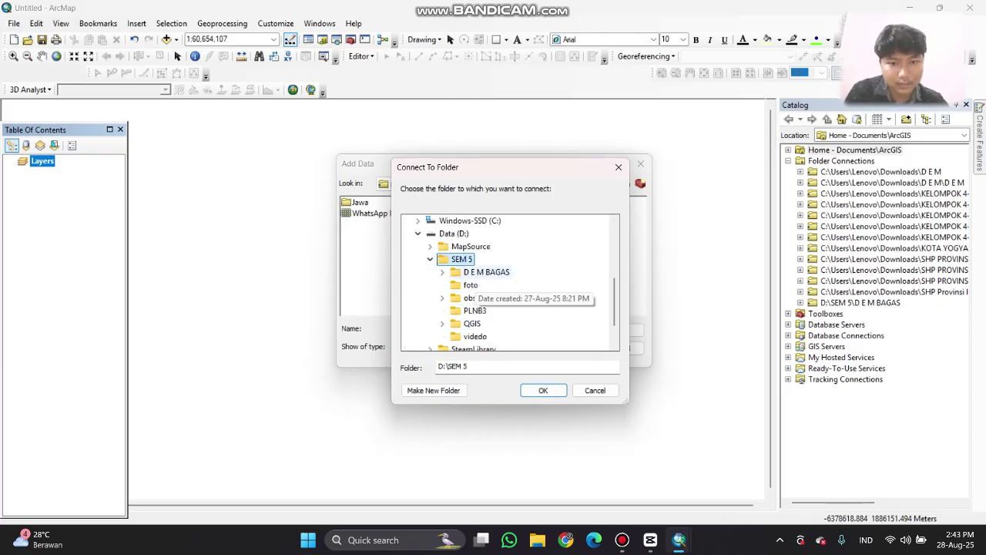
{"action": "left_click", "coordinate": [543, 390]}
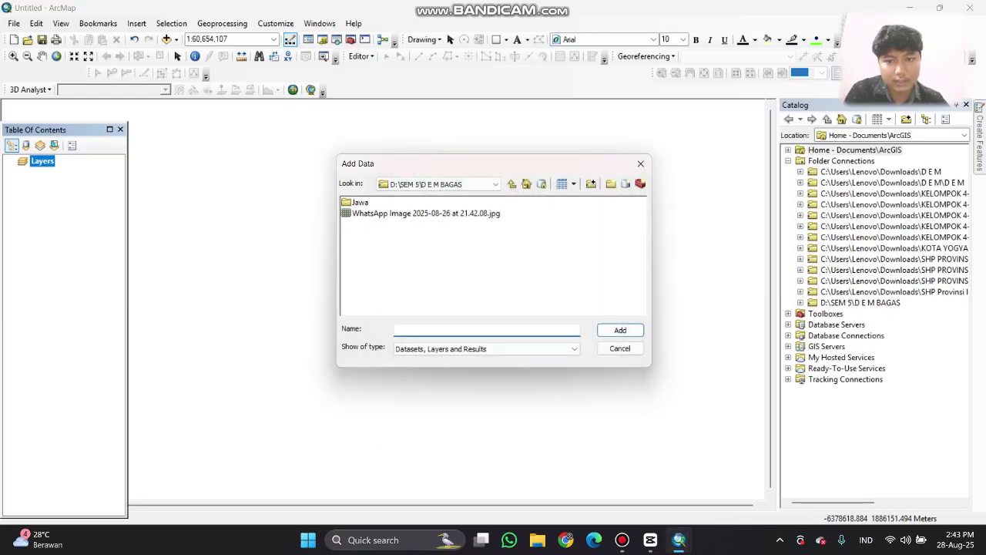
{"action": "double_click", "coordinate": [425, 213]}
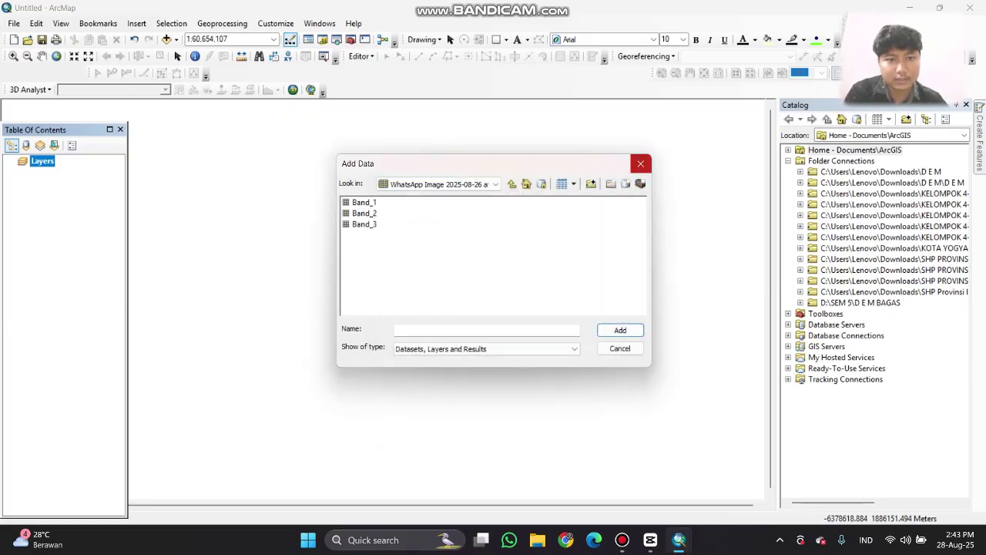
{"action": "left_click", "coordinate": [640, 163]}
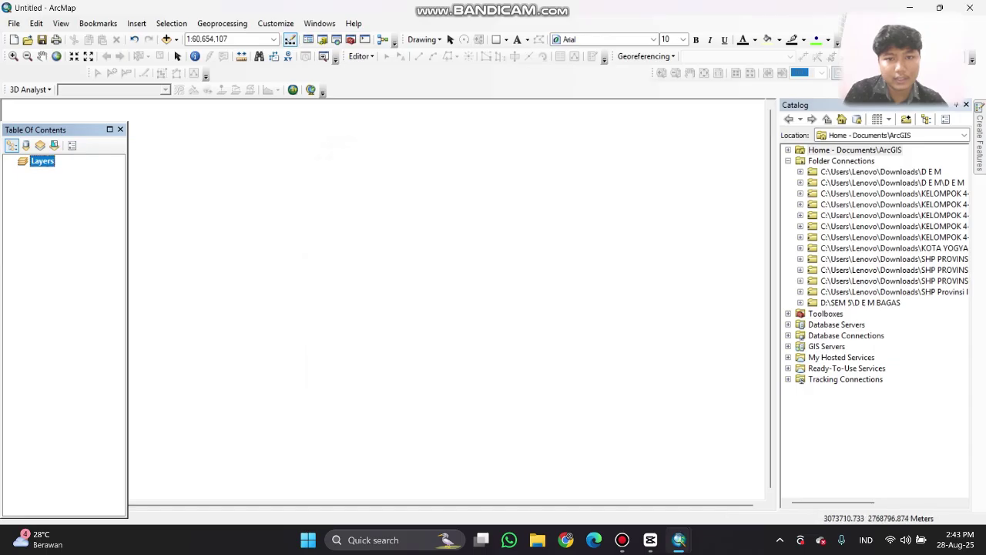
- Check the coordinate system set in the Layers data frame's properties
{"action": "right_click", "coordinate": [42, 161]}
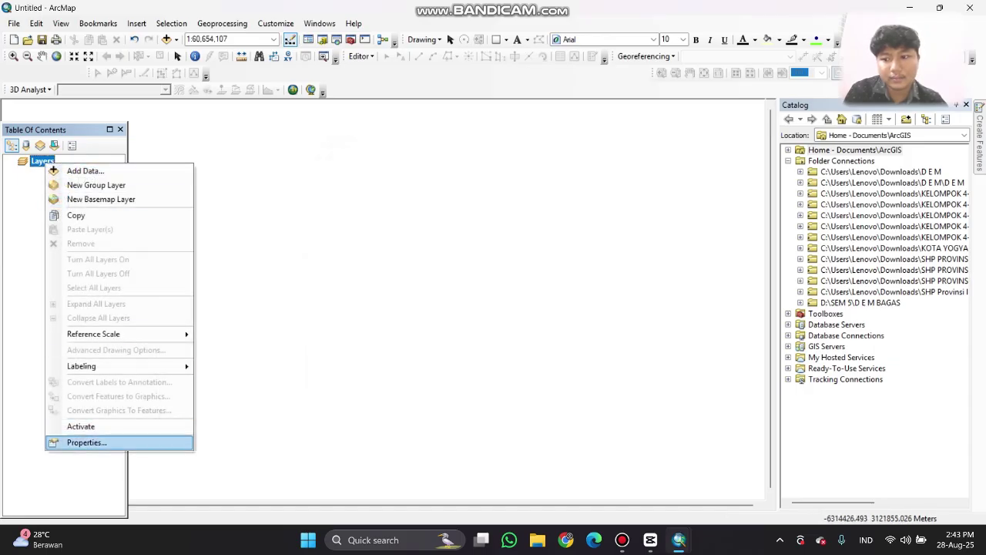
{"action": "left_click", "coordinate": [87, 442]}
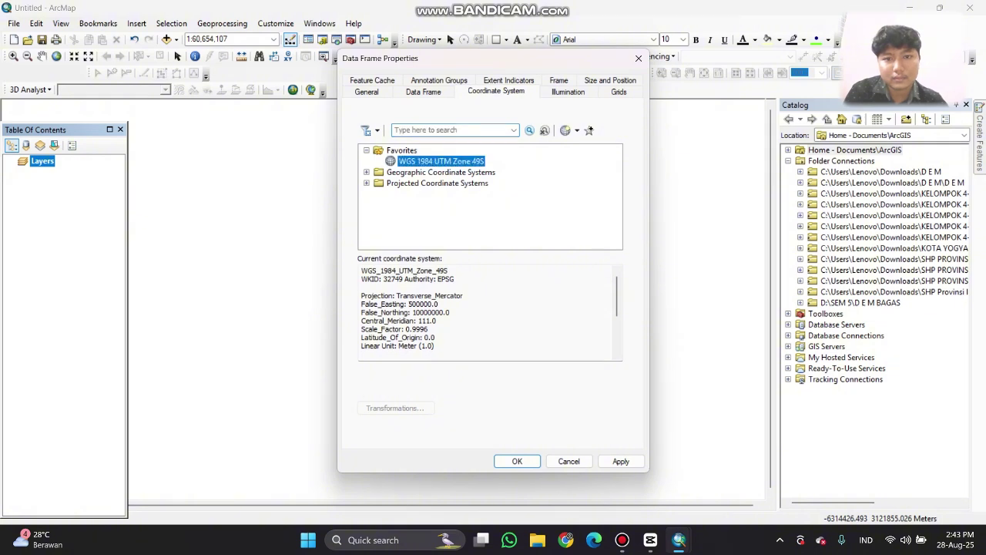
{"action": "key", "text": "Return"}
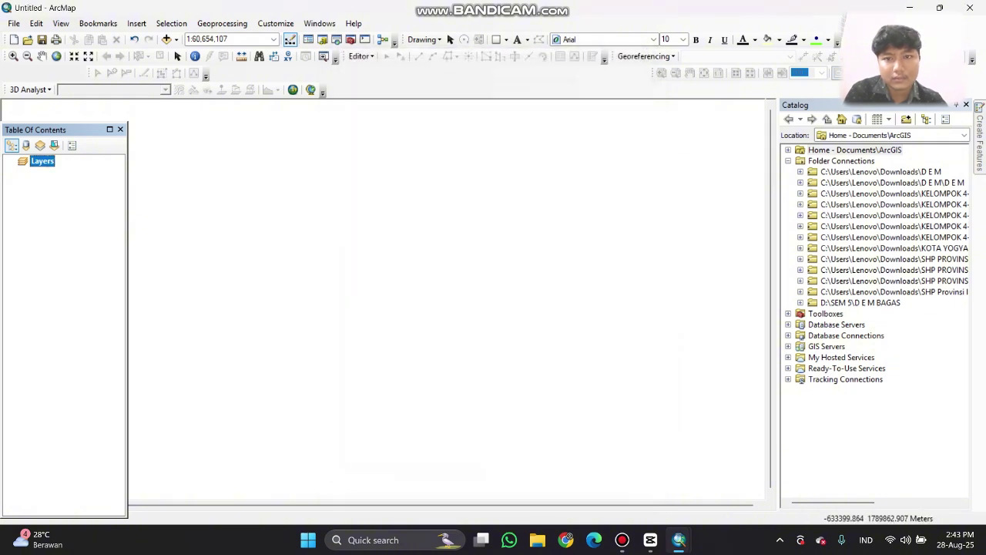
- Add WhatsApp Image 2025-08-26 at 21.42.08.jpg from the D E M folder in D:\SEM 5 to the Layers data frame
{"action": "right_click", "coordinate": [45, 161]}
{"action": "left_click", "coordinate": [77, 168]}
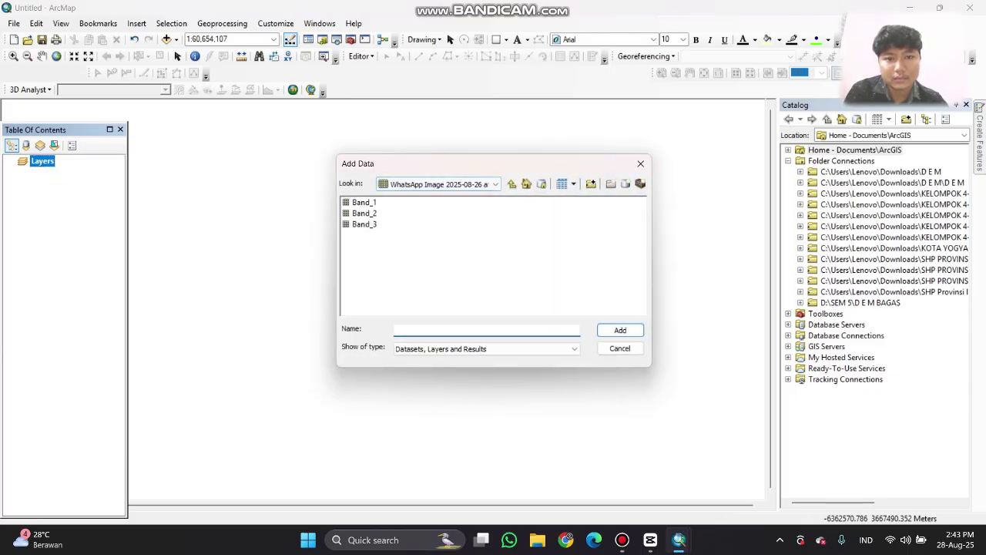
{"action": "left_click", "coordinate": [462, 184]}
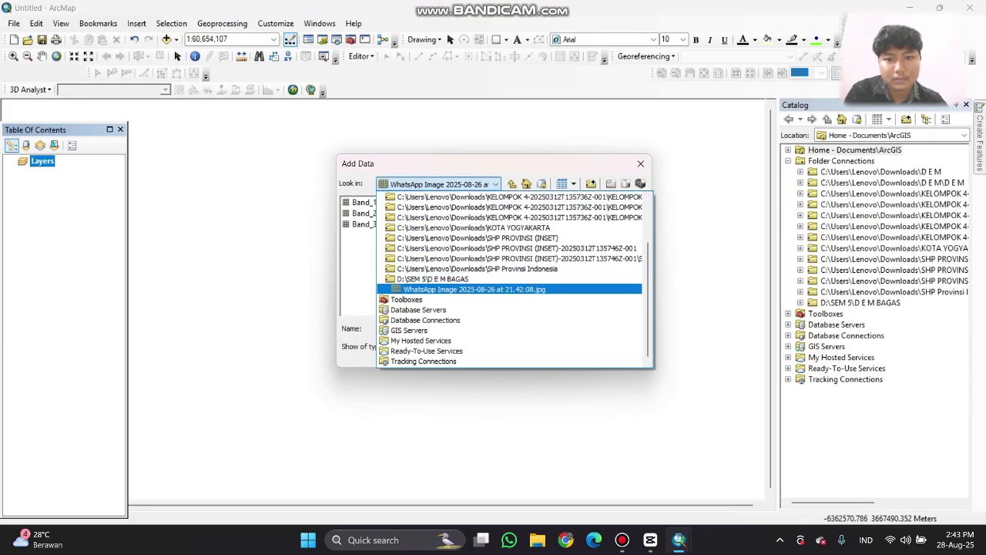
{"action": "key", "text": "Escape"}
{"action": "left_click", "coordinate": [438, 183]}
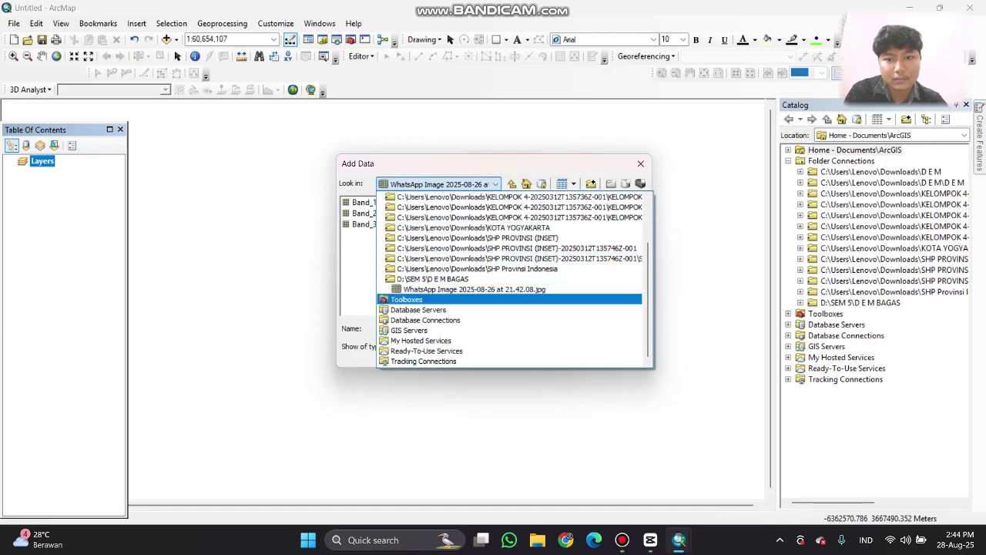
{"action": "left_click", "coordinate": [437, 278]}
{"action": "left_click", "coordinate": [426, 213]}
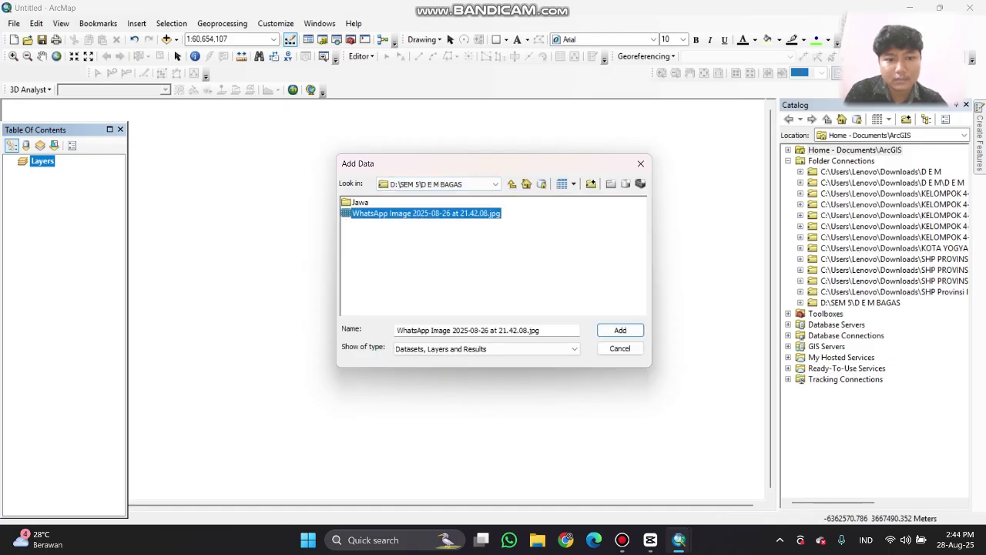
{"action": "left_click", "coordinate": [620, 330]}
- Place the first georeferencing control point on the grid intersection of 560000 and 9240000, north of Bogorejo
{"action": "left_click_drag", "start_coordinate": [401, 198], "coordinate": [463, 208]}
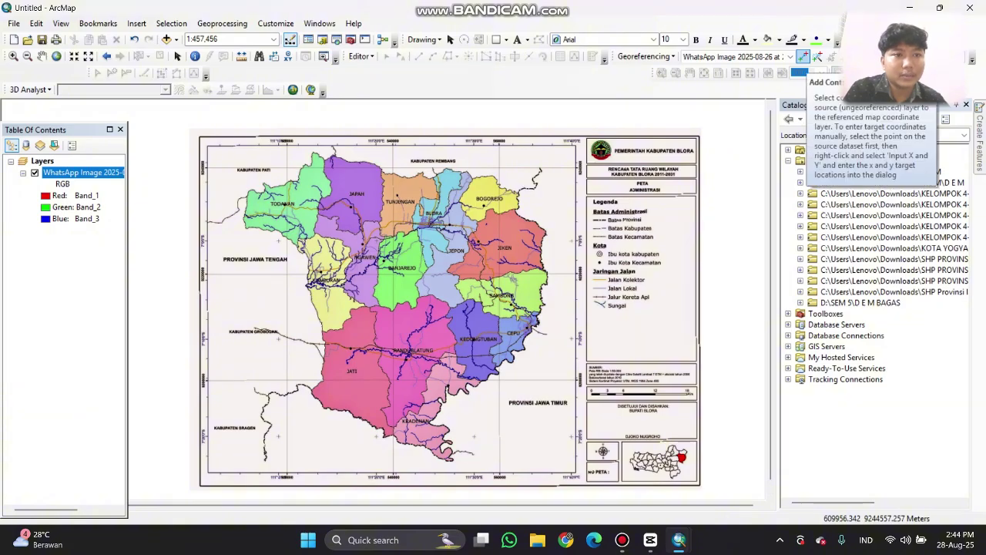
{"action": "left_click", "coordinate": [803, 57]}
{"action": "scroll", "coordinate": [505, 162], "scroll_direction": "down", "scroll_amount": 1}
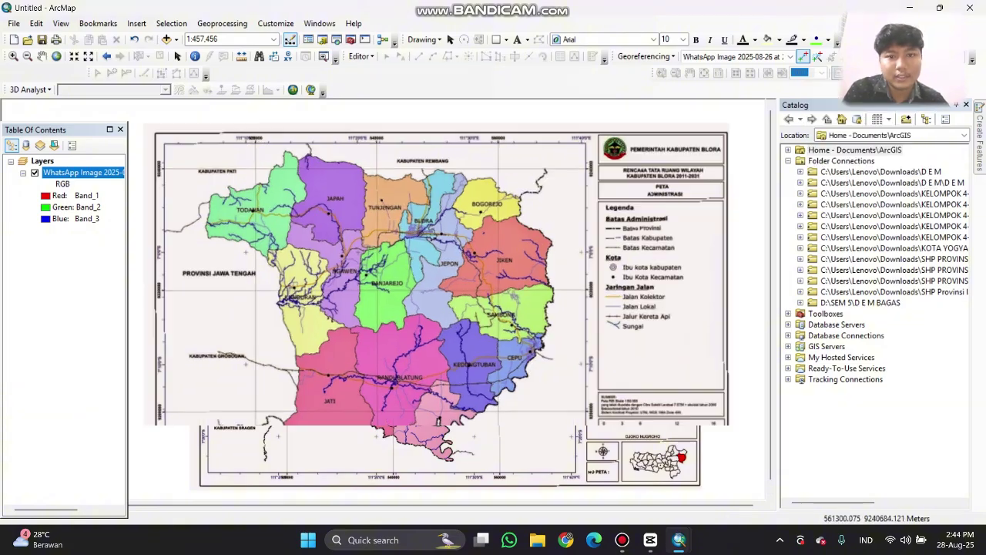
{"action": "scroll", "coordinate": [386, 289], "scroll_direction": "up", "scroll_amount": 5}
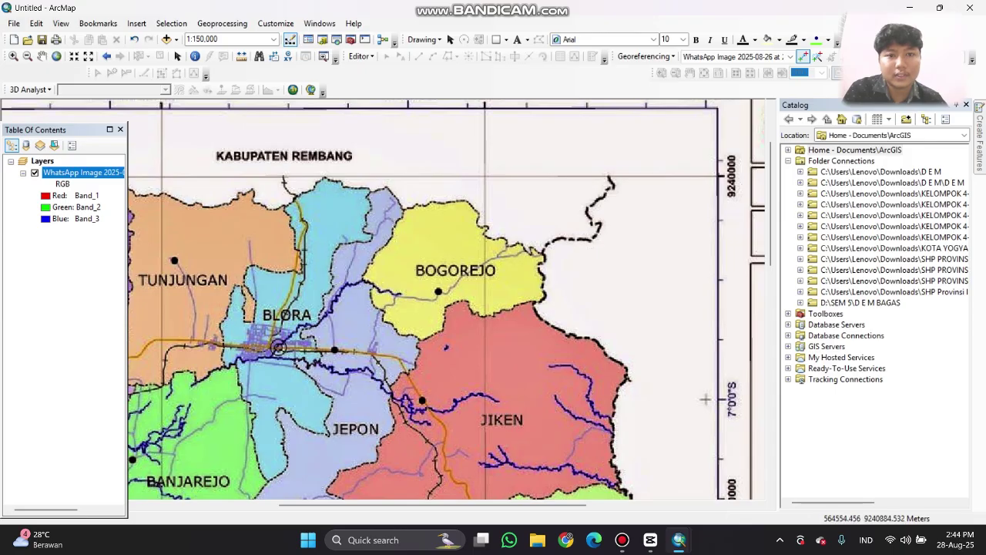
{"action": "left_click_drag", "start_coordinate": [559, 160], "coordinate": [587, 222]}
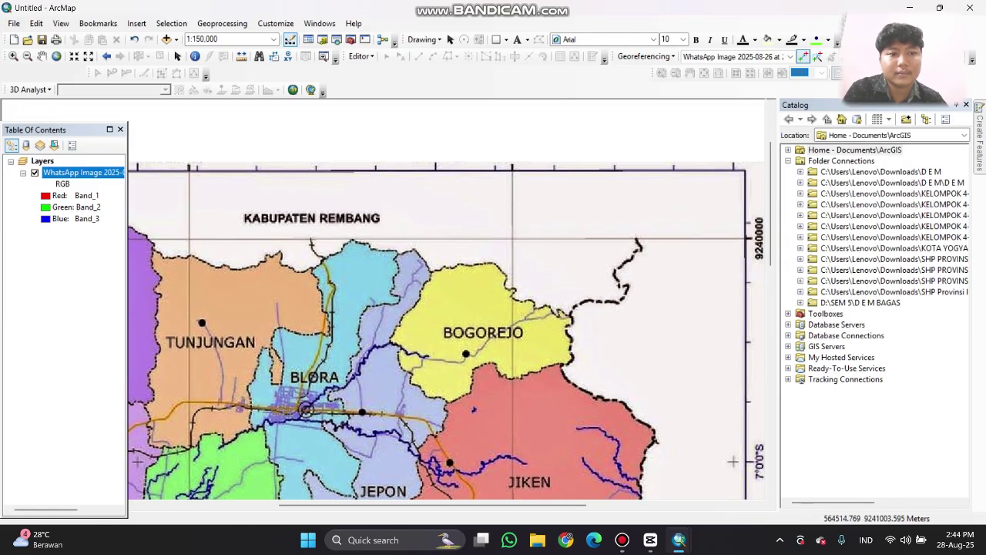
{"action": "left_click_drag", "start_coordinate": [733, 461], "coordinate": [729, 462]}
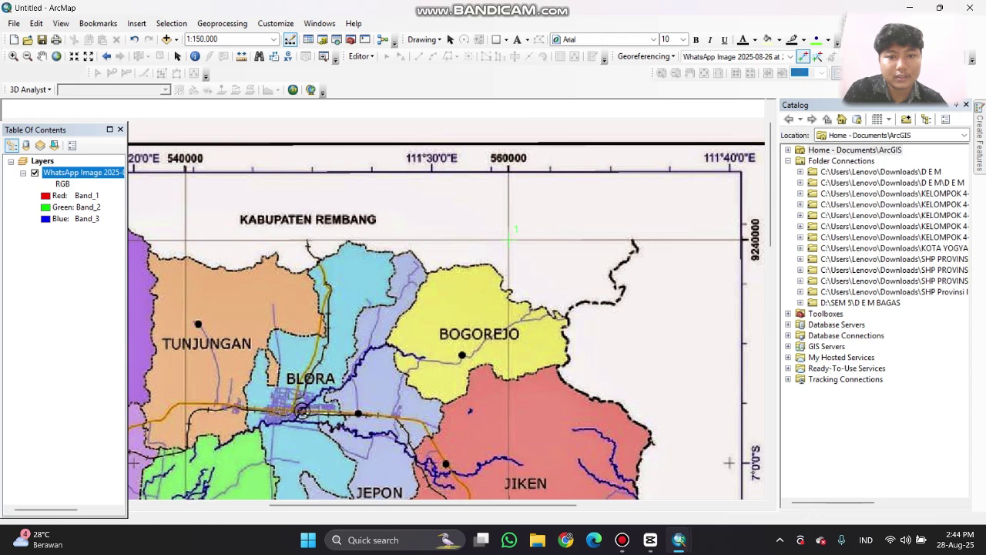
{"action": "left_click", "coordinate": [509, 240]}
- Enter X 560000 and Y 9240000 as the first control point's target coordinates
{"action": "right_click", "coordinate": [531, 229]}
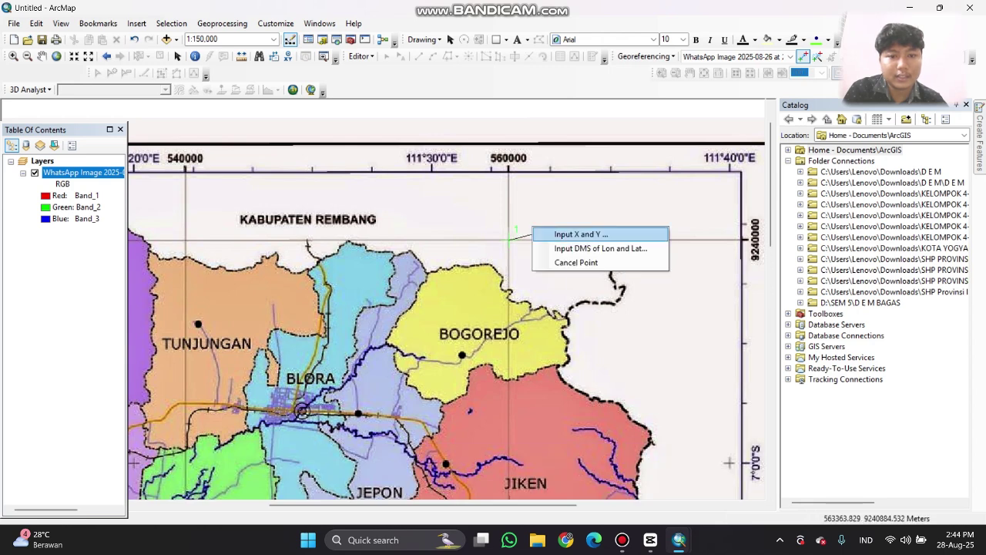
{"action": "left_click", "coordinate": [581, 234]}
{"action": "type", "text": "560000"}
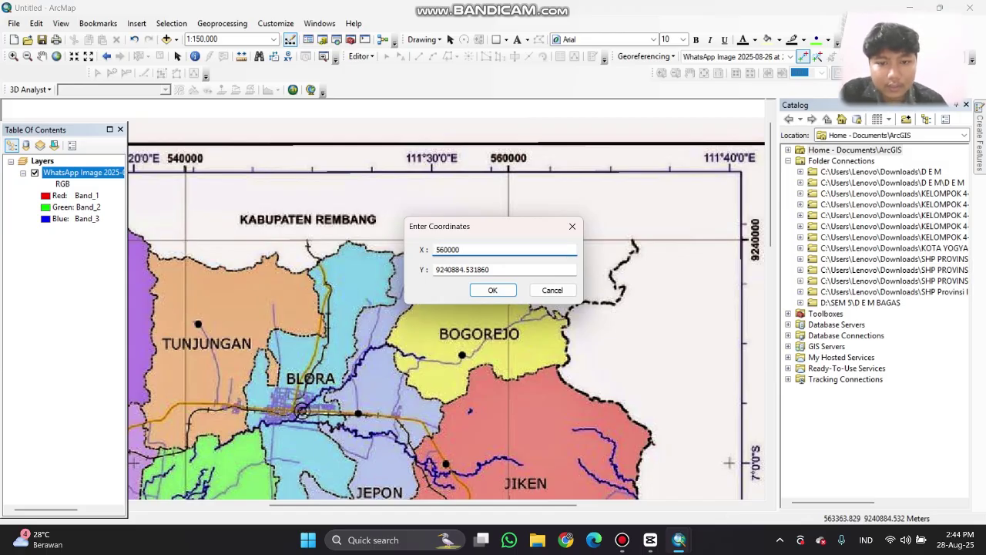
{"action": "key", "text": "Tab"}
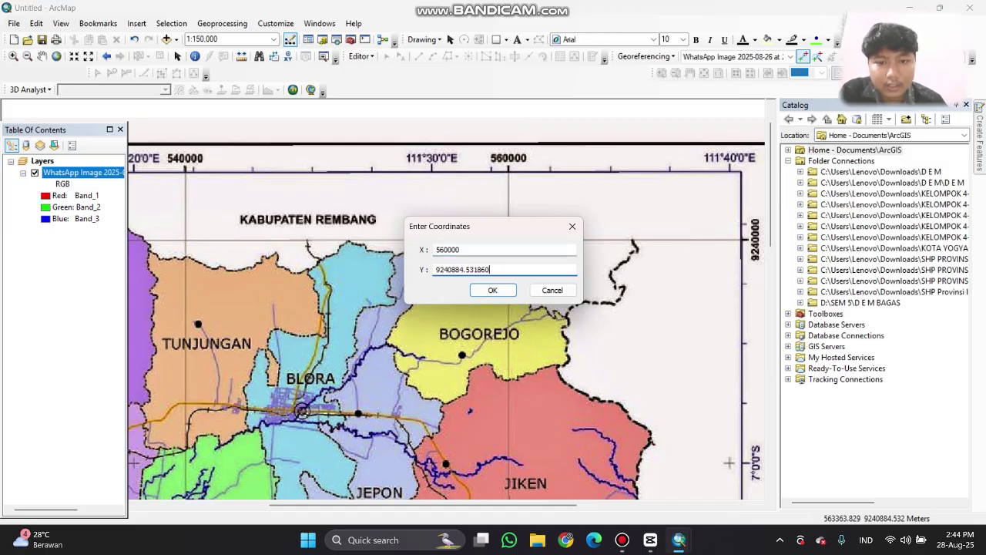
{"action": "key", "text": "BackSpace"}
{"action": "key", "text": "BackSpace"}
{"action": "key", "text": "BackSpace"}
{"action": "key", "text": "BackSpace"}
{"action": "key", "text": "BackSpace"}
{"action": "key", "text": "BackSpace"}
{"action": "key", "text": "BackSpace"}
{"action": "key", "text": "BackSpace"}
{"action": "key", "text": "BackSpace"}
{"action": "key", "text": "BackSpace"}
{"action": "key", "text": "BackSpace"}
{"action": "key", "text": "BackSpace"}
{"action": "key", "text": "BackSpace"}
{"action": "key", "text": "BackSpace"}
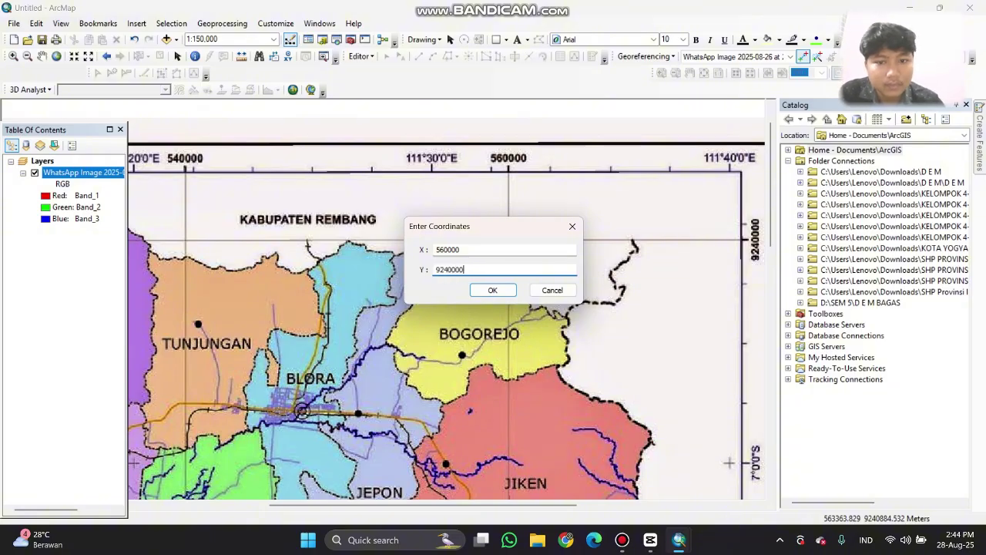
{"action": "key", "text": "Return"}
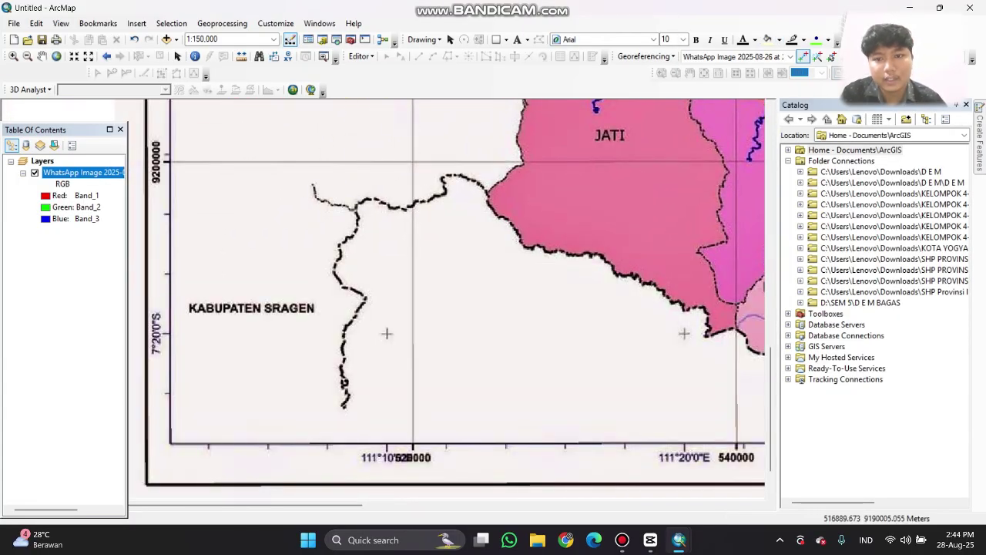
- Add a second control point at the grid intersection west of Jati with coordinates X 520000 and Y 9200000
{"action": "left_click", "coordinate": [414, 160]}
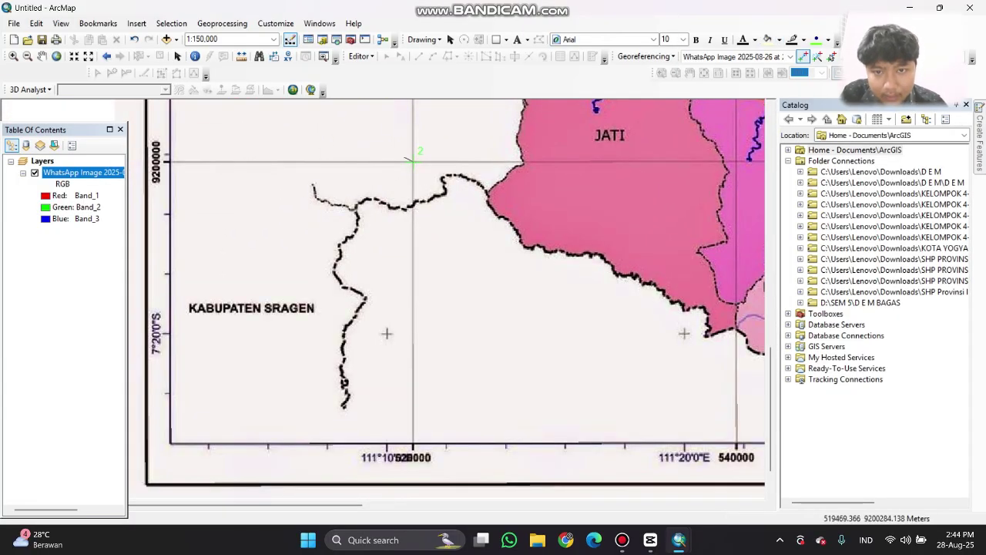
{"action": "right_click", "coordinate": [398, 169]}
{"action": "left_click", "coordinate": [438, 179]}
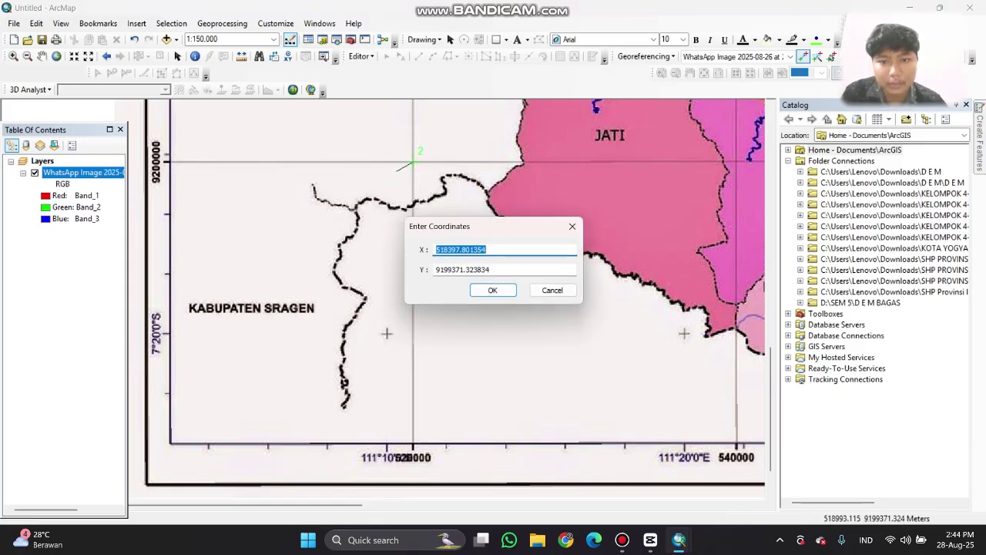
{"action": "key", "text": "BackSpace"}
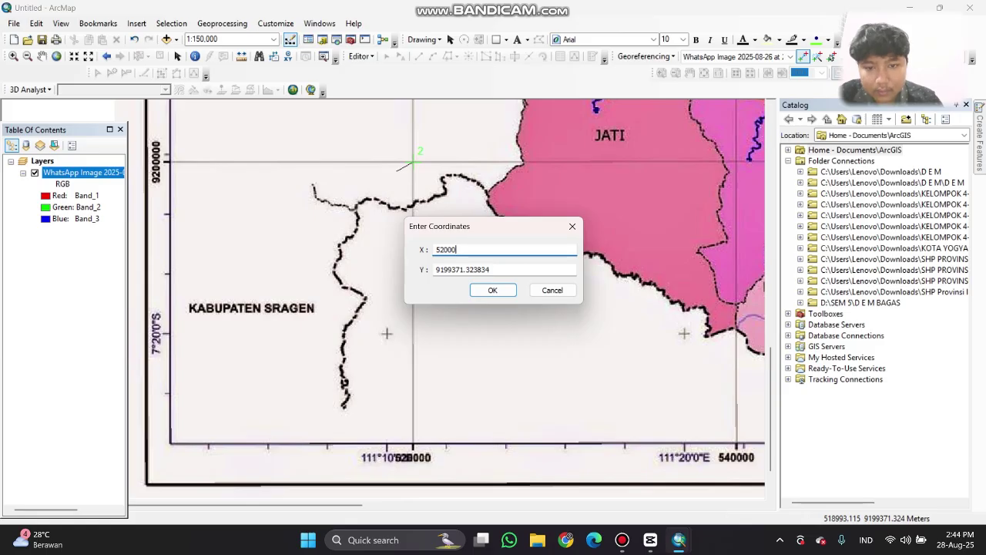
{"action": "left_click", "coordinate": [490, 269]}
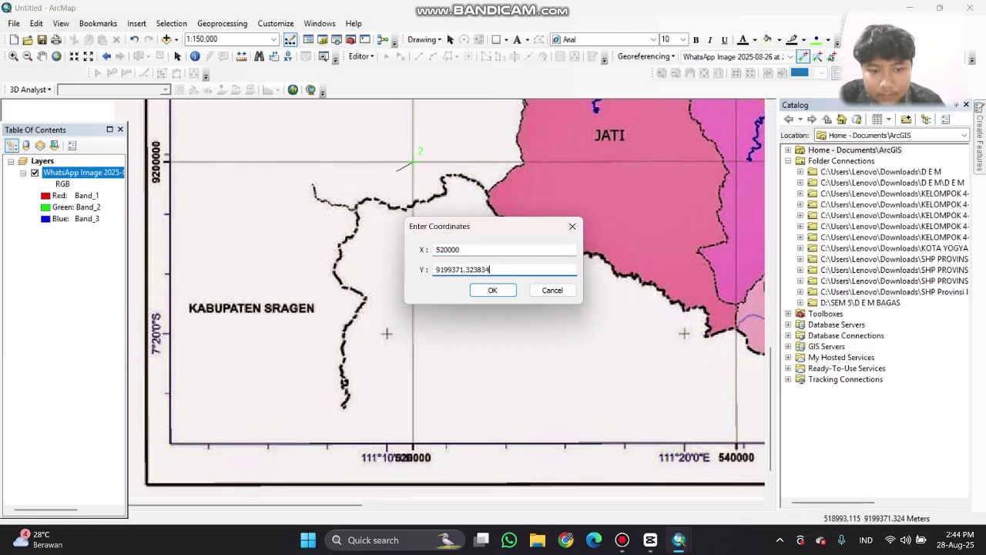
{"action": "key", "text": "BackSpace"}
{"action": "key", "text": "BackSpace"}
{"action": "key", "text": "BackSpace"}
{"action": "key", "text": "BackSpace"}
{"action": "key", "text": "BackSpace"}
{"action": "key", "text": "BackSpace"}
{"action": "key", "text": "BackSpace"}
{"action": "key", "text": "BackSpace"}
{"action": "key", "text": "BackSpace"}
{"action": "key", "text": "BackSpace"}
{"action": "key", "text": "BackSpace"}
{"action": "key", "text": "BackSpace"}
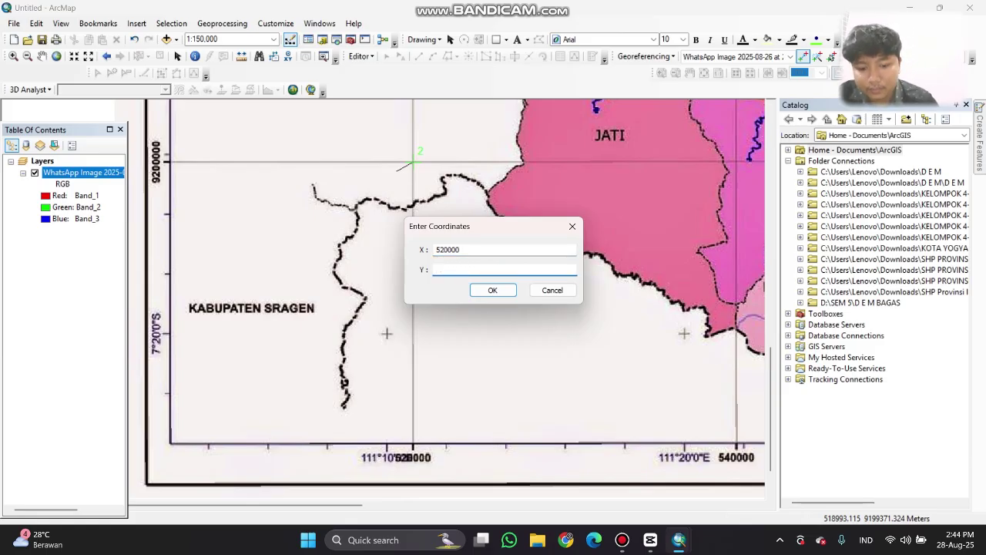
{"action": "type", "text": "9200000"}
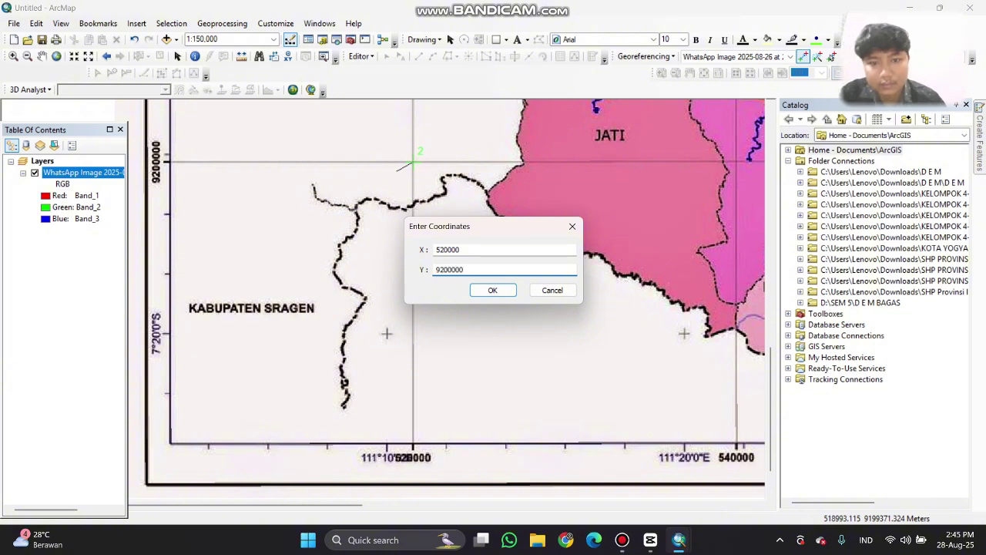
{"action": "key", "text": "Return"}
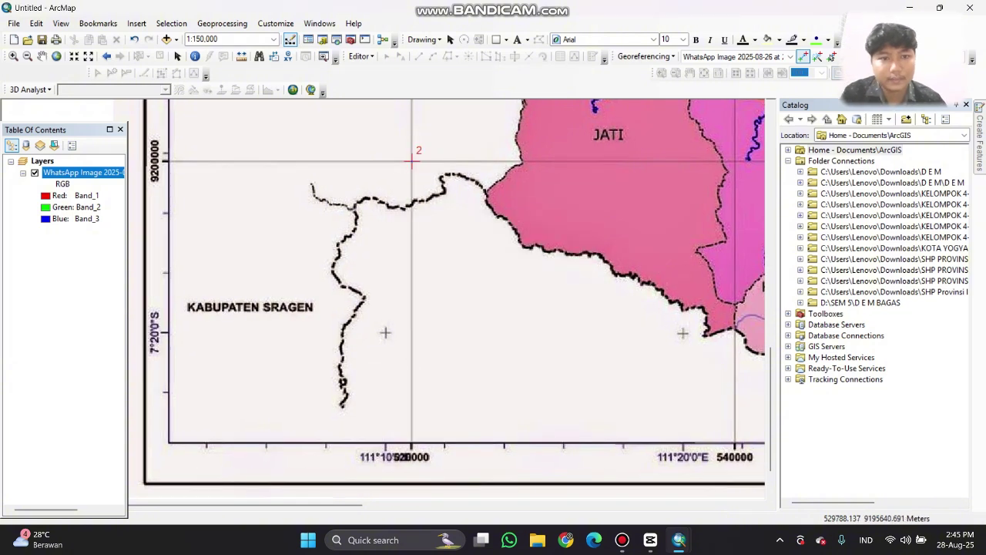
- Update the georeferencing of the WhatsApp image with the two control points
{"action": "scroll", "coordinate": [377, 285], "scroll_direction": "down", "scroll_amount": 2}
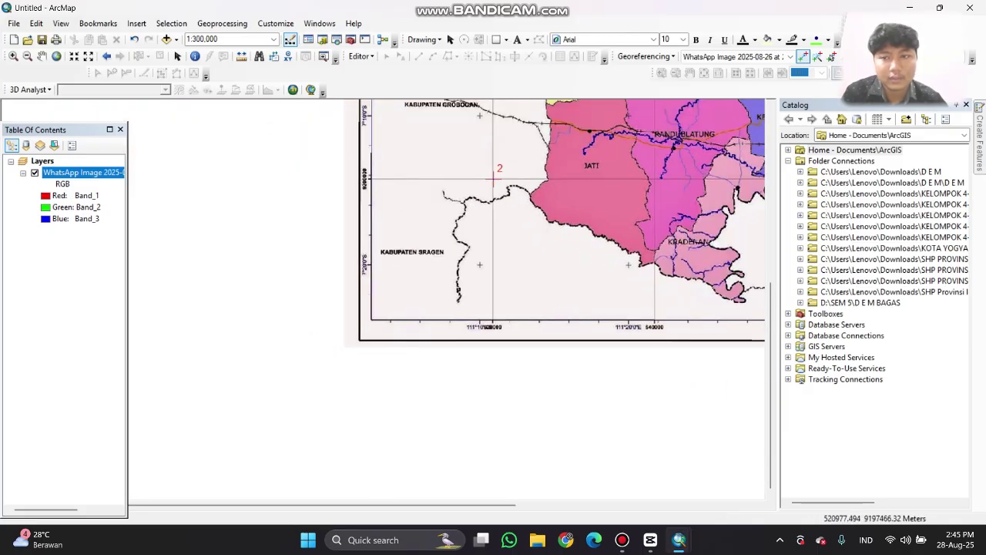
{"action": "left_click_drag", "start_coordinate": [626, 161], "coordinate": [495, 282]}
{"action": "key", "text": "Up"}
{"action": "key", "text": "Right"}
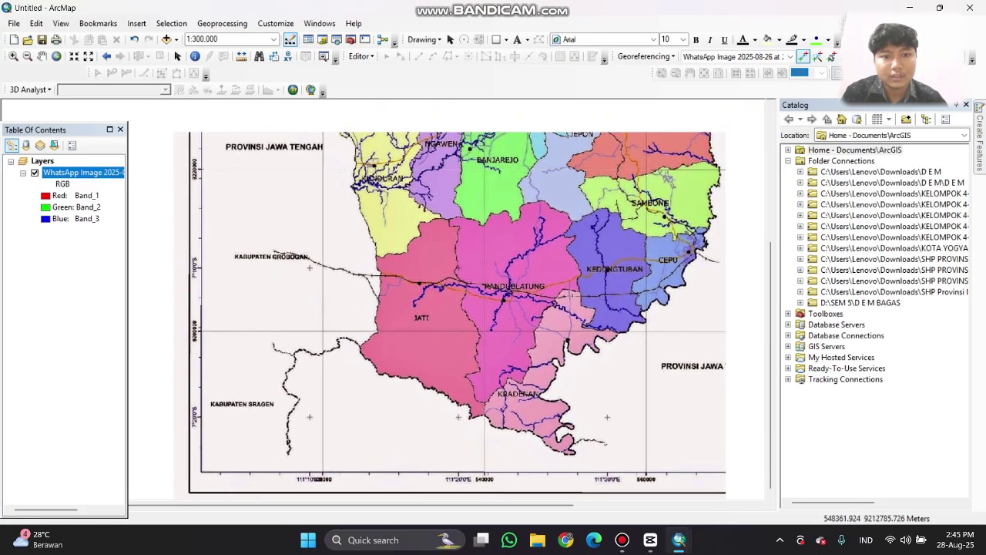
{"action": "scroll", "coordinate": [374, 283], "scroll_direction": "up", "scroll_amount": 2}
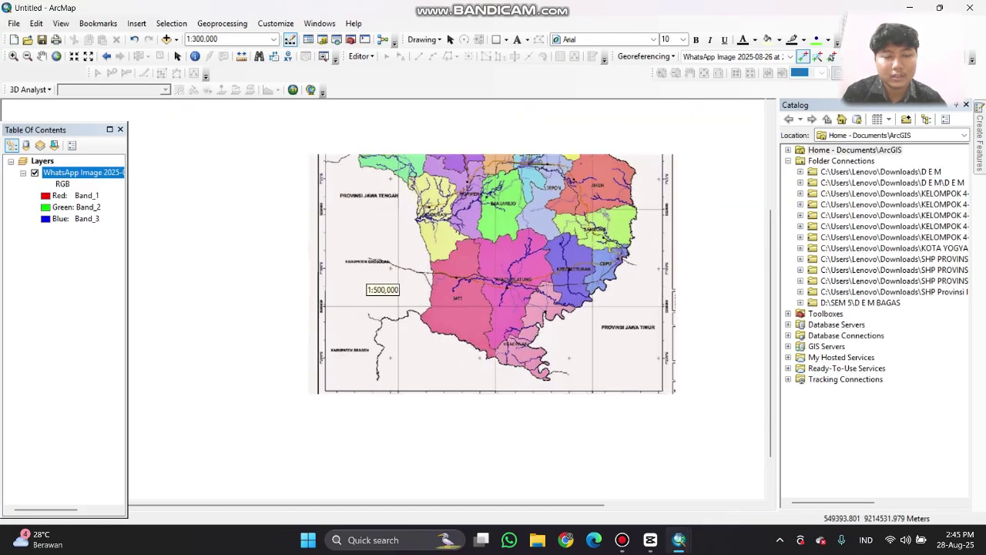
{"action": "left_click_drag", "start_coordinate": [538, 236], "coordinate": [498, 304]}
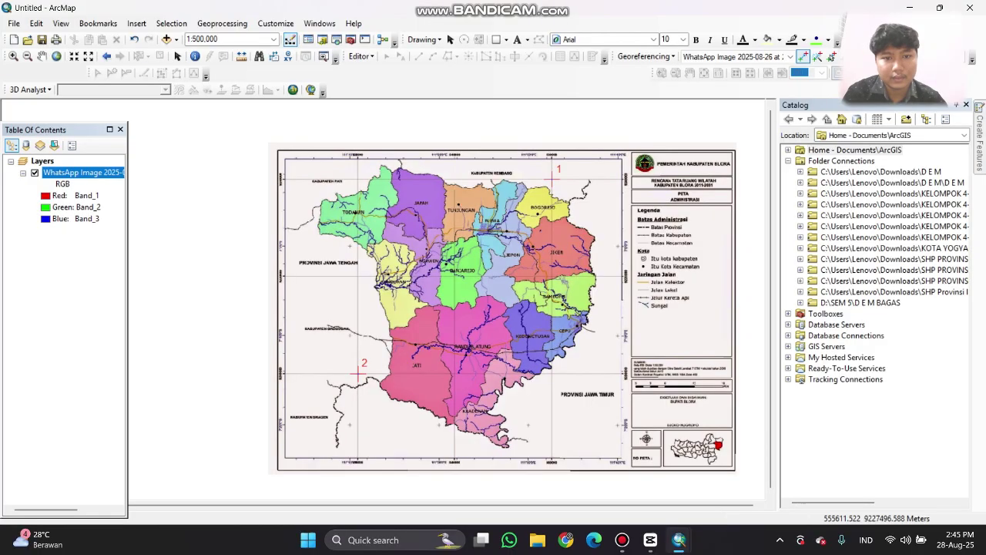
{"action": "left_click", "coordinate": [644, 56]}
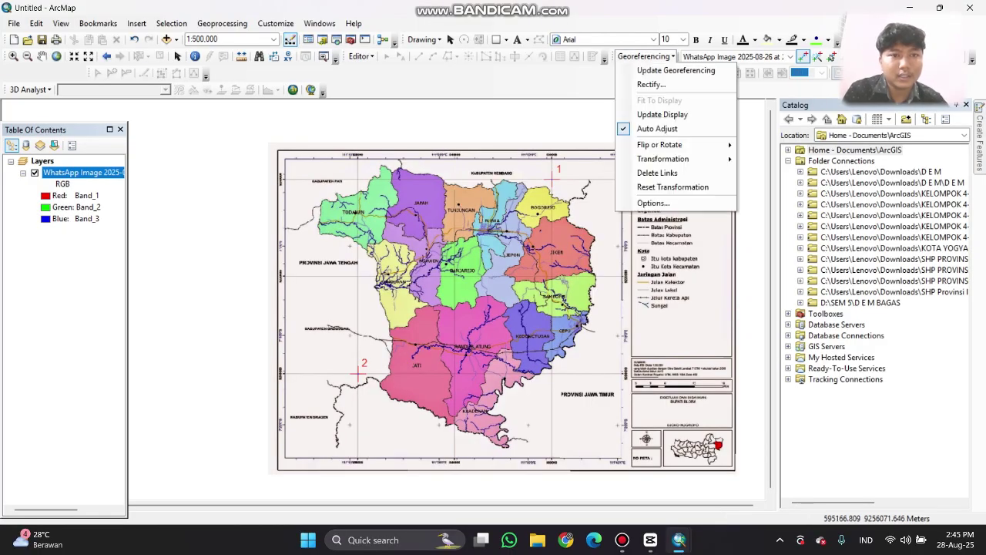
{"action": "left_click", "coordinate": [676, 70]}
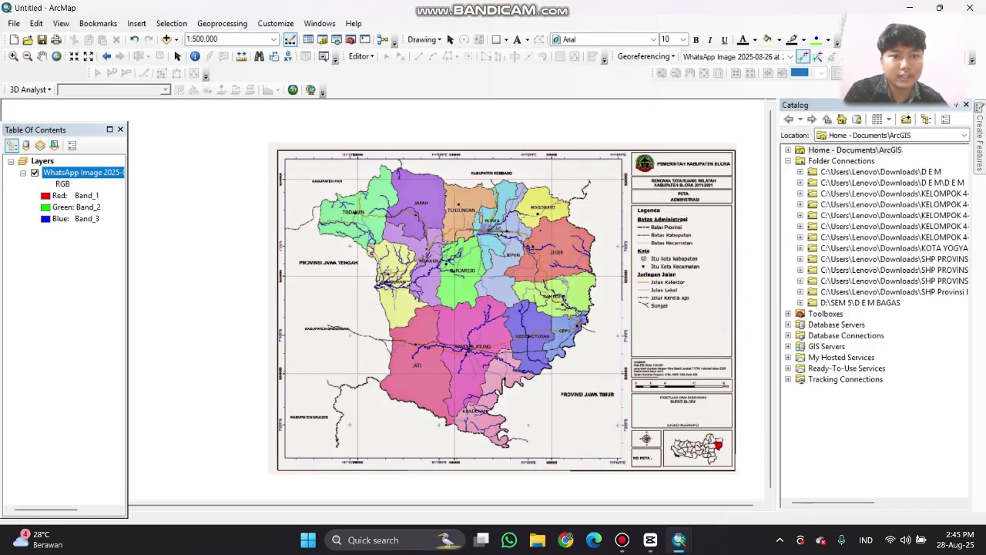
{"action": "left_click", "coordinate": [645, 56]}
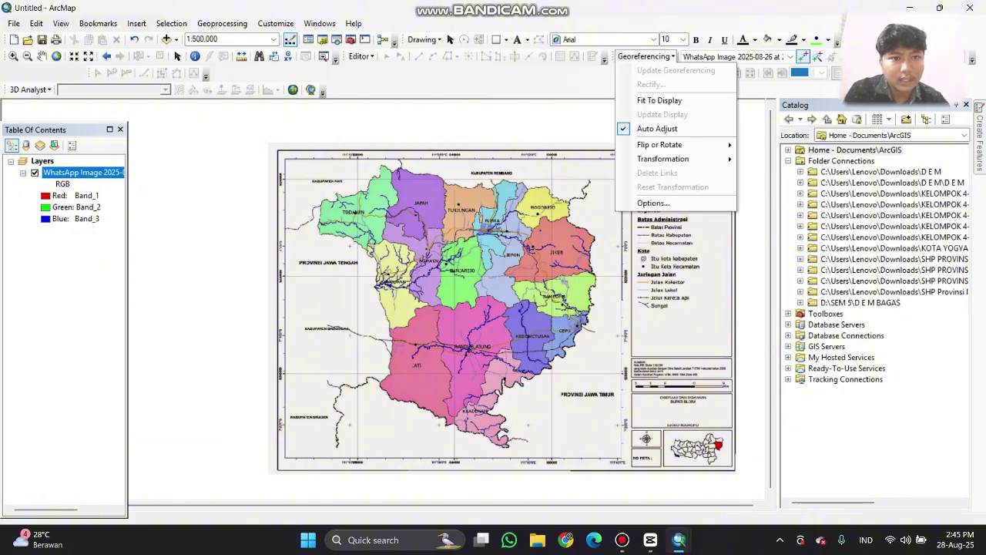
{"action": "key", "text": "Escape"}
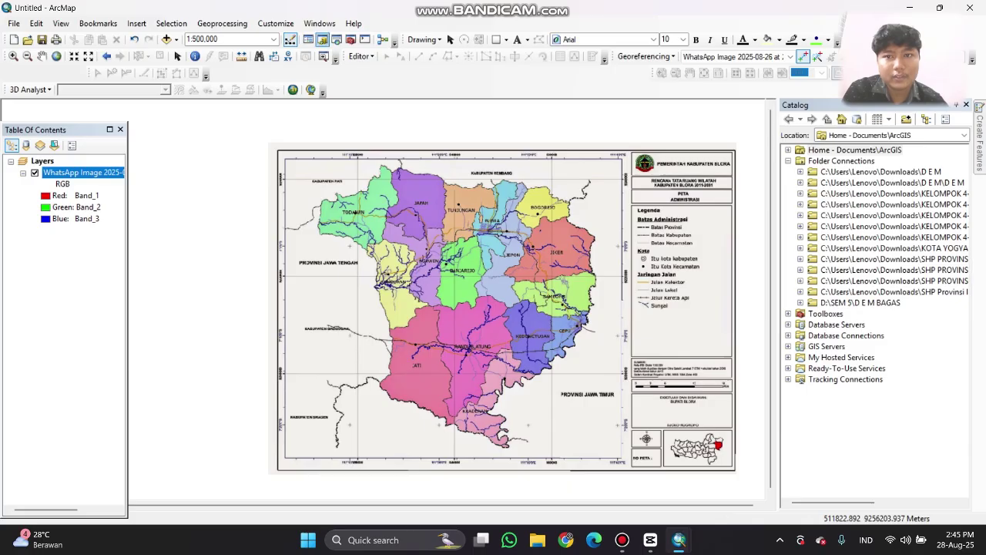
{"action": "left_click", "coordinate": [322, 39]}
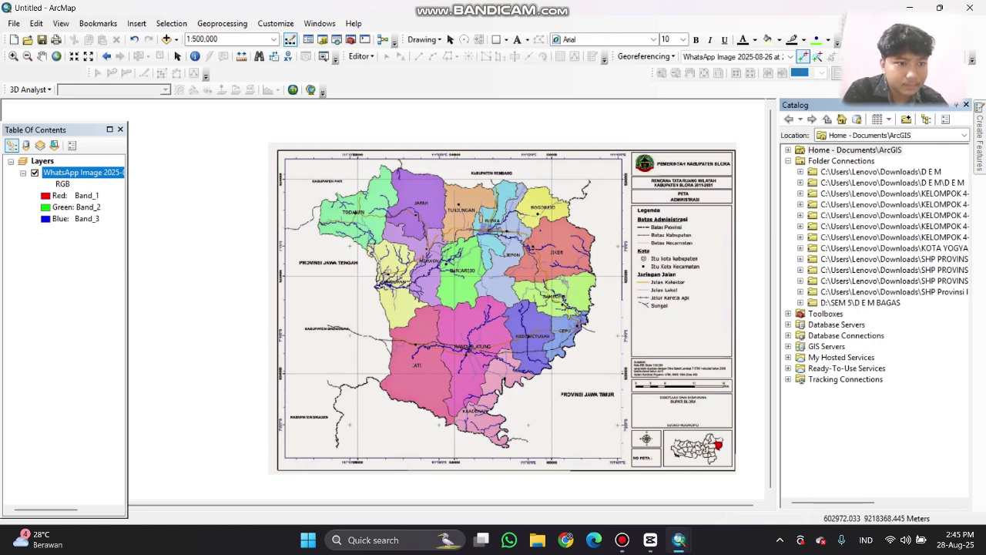
- Set up a new polygon shapefile named Batas Administrasi in the D:\SEM 5\D E M BAGAS folder
{"action": "left_click", "coordinate": [860, 302]}
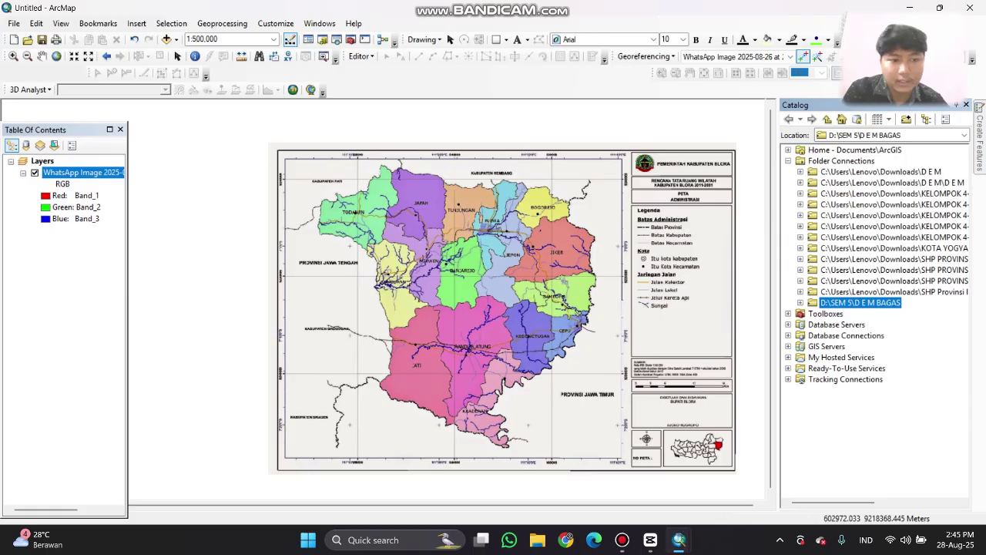
{"action": "right_click", "coordinate": [839, 303]}
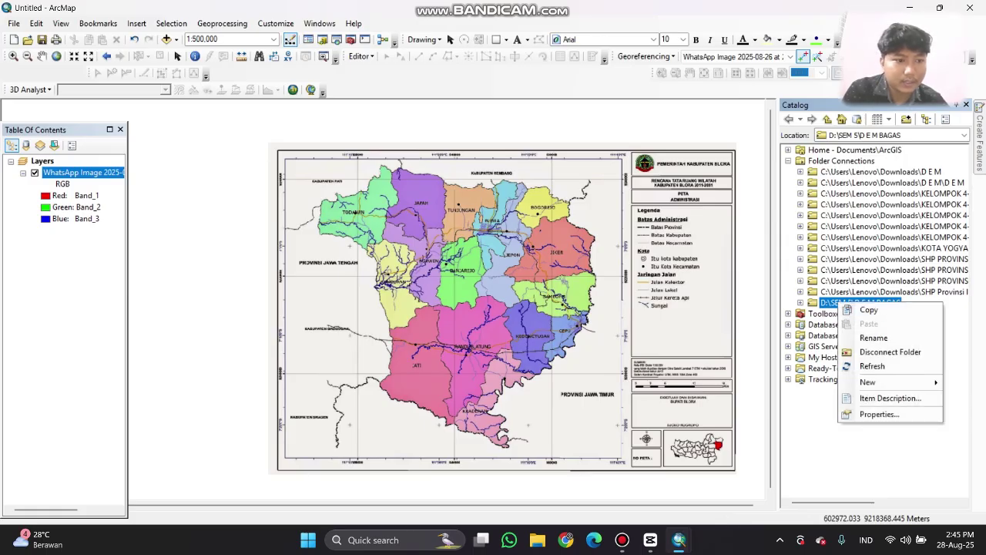
{"action": "mouse_move", "coordinate": [867, 382]}
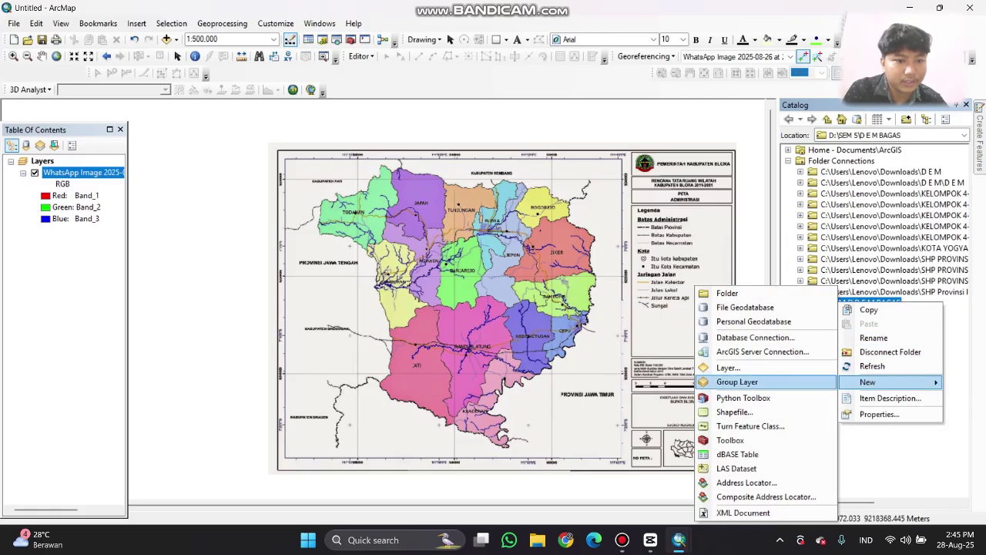
{"action": "left_click", "coordinate": [734, 412]}
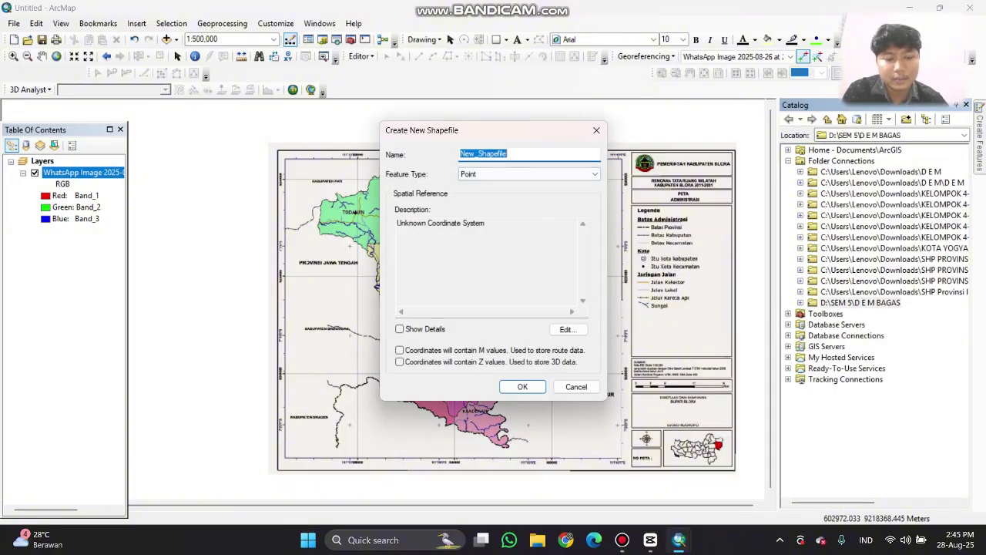
{"action": "key", "text": "BackSpace"}
{"action": "type", "text": "Batas Administrasi"}
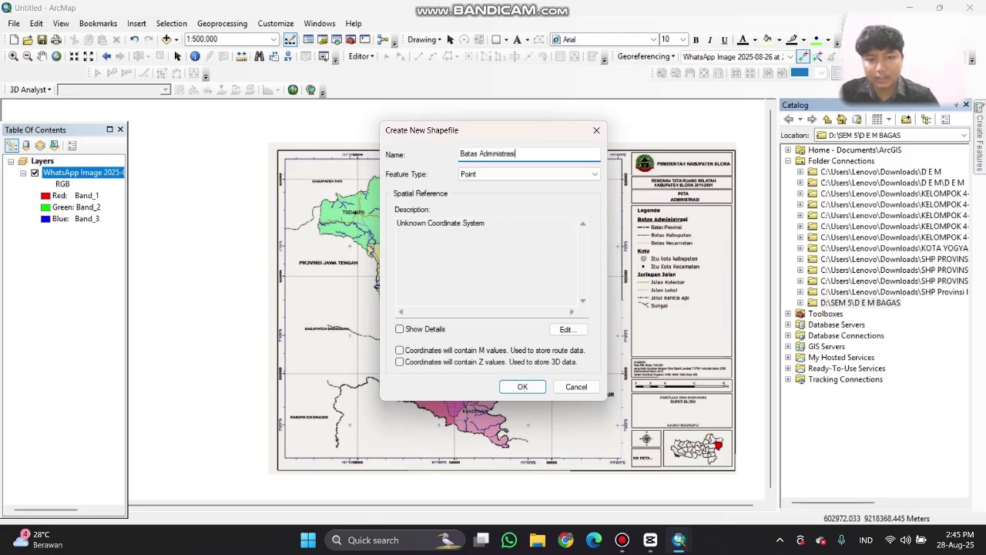
{"action": "left_click", "coordinate": [528, 173]}
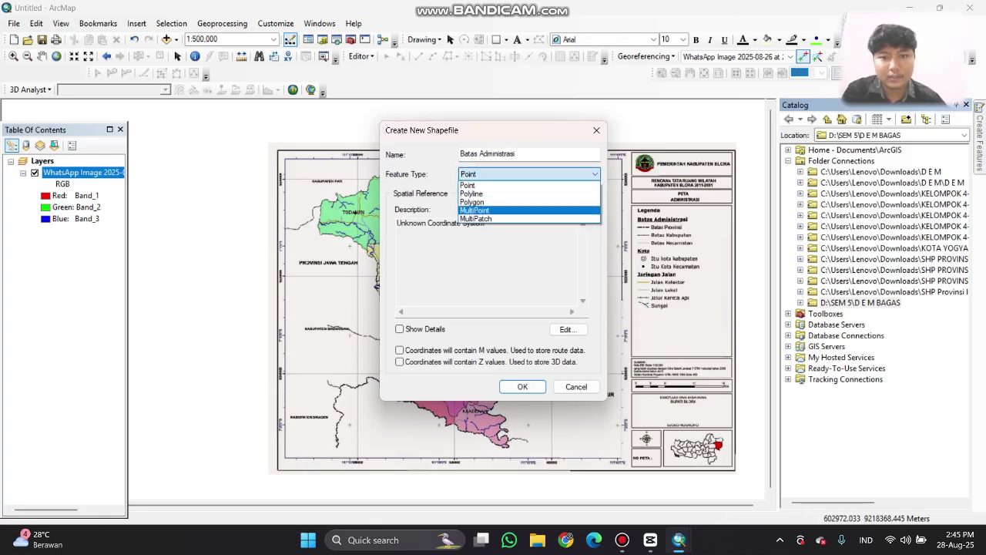
{"action": "left_click", "coordinate": [472, 201]}
- Assign WGS 1984 UTM Zone 49S to the Batas Administrasi shapefile and create it
{"action": "left_click", "coordinate": [565, 329]}
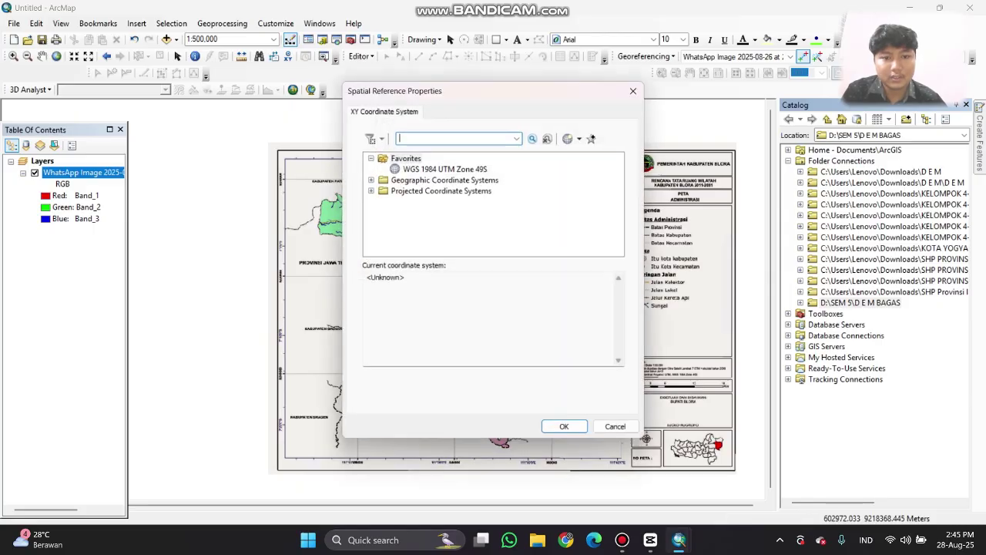
{"action": "left_click", "coordinate": [444, 169]}
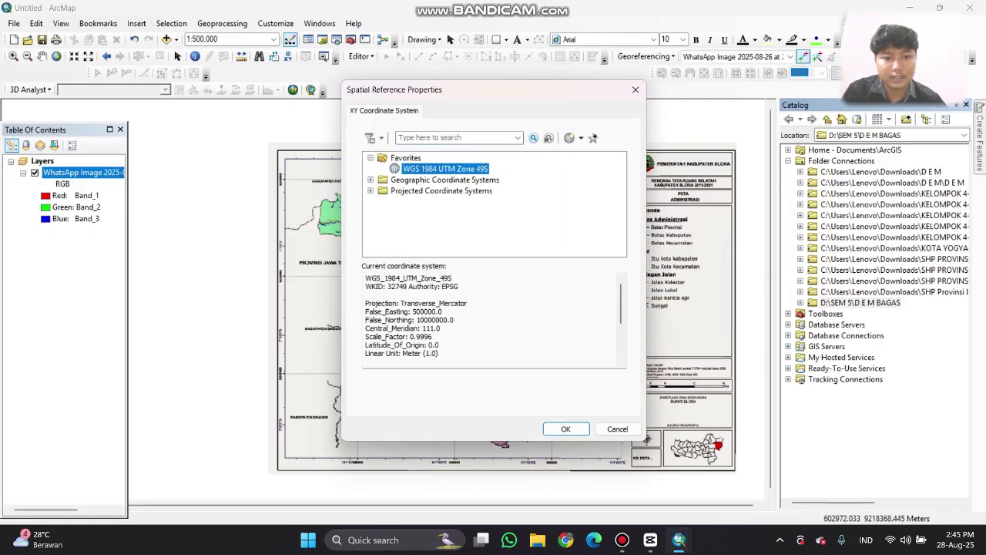
{"action": "left_click", "coordinate": [565, 429]}
{"action": "left_click", "coordinate": [523, 387]}
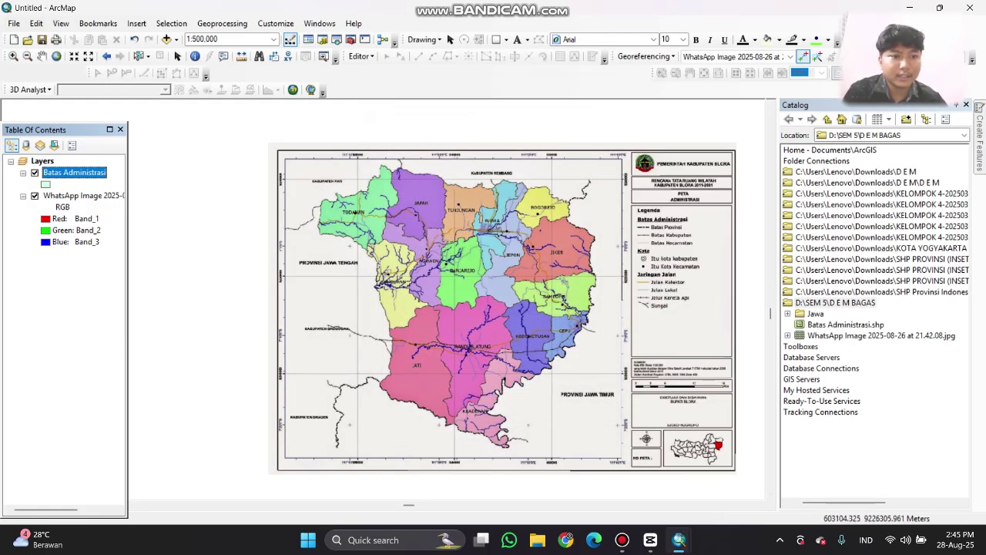
- Set up a new polyline shapefile named Sungai in the D:\SEM 5\D E M BAGAS folder
{"action": "right_click", "coordinate": [837, 302]}
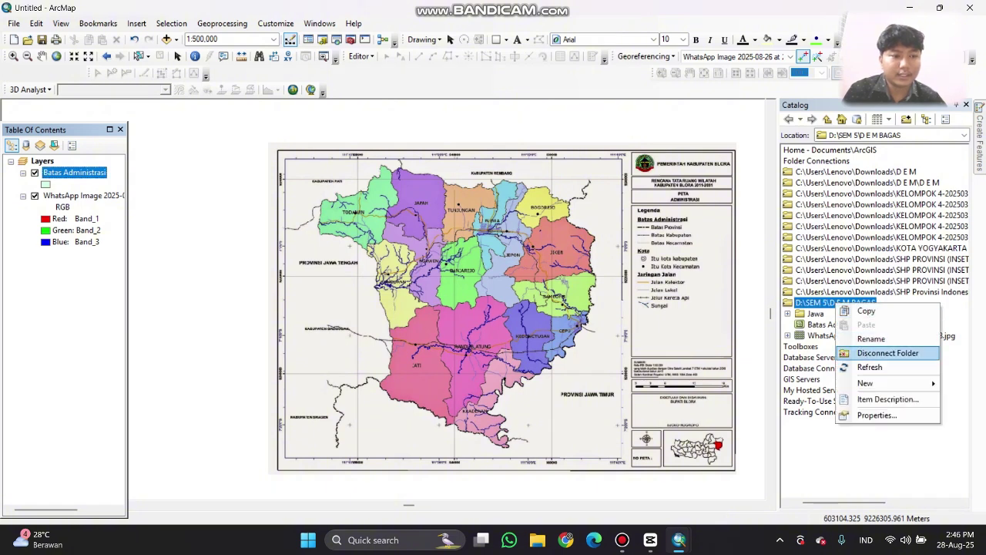
{"action": "mouse_move", "coordinate": [867, 383]}
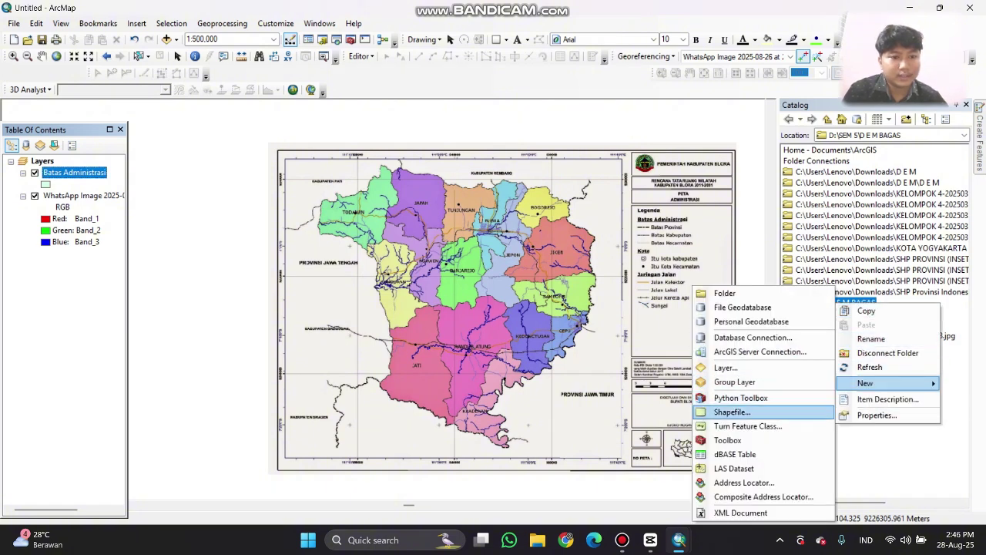
{"action": "left_click", "coordinate": [732, 412]}
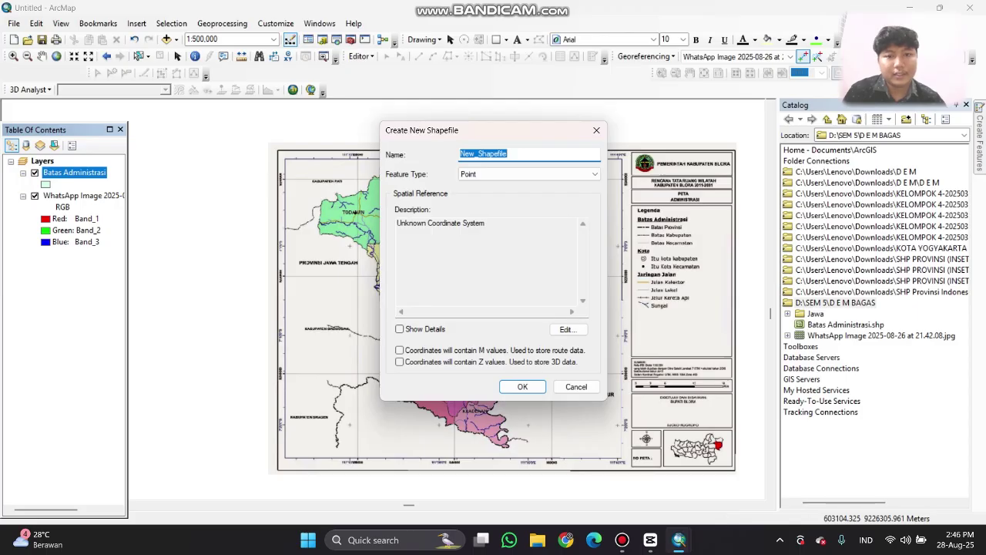
{"action": "key", "text": "BackSpace"}
{"action": "type", "text": "Sungai"}
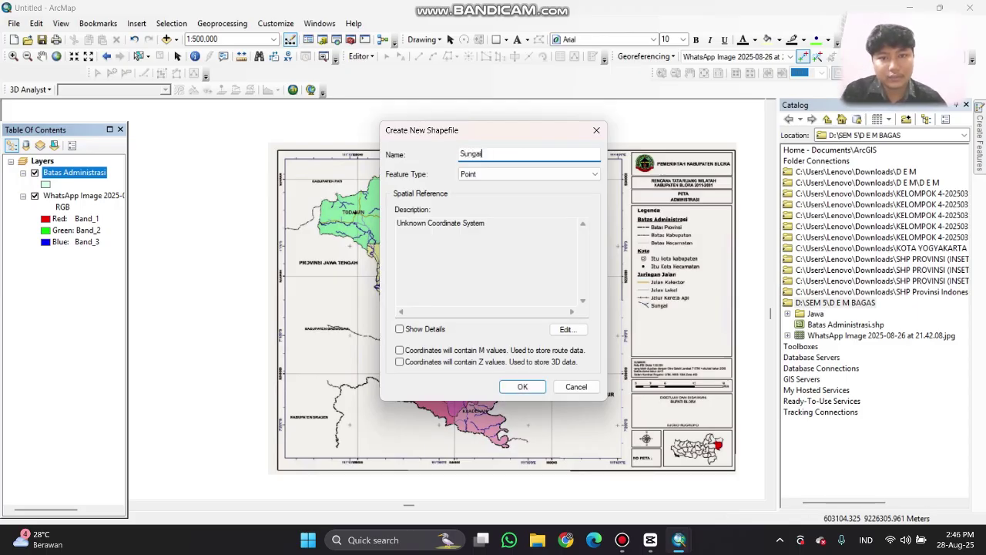
{"action": "left_click", "coordinate": [529, 173]}
{"action": "left_click", "coordinate": [467, 185]}
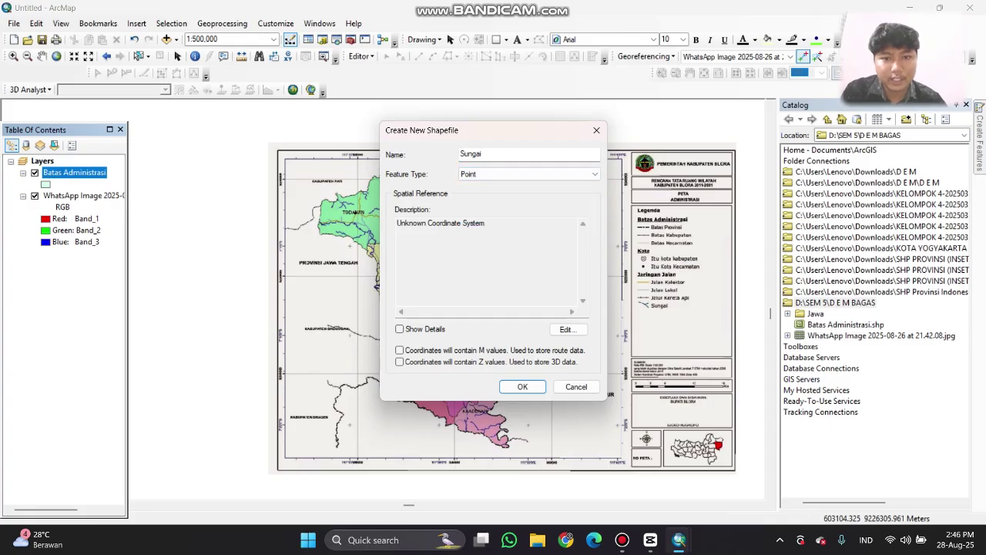
{"action": "left_click", "coordinate": [529, 173]}
{"action": "left_click", "coordinate": [471, 193]}
- Assign WGS 1984 UTM Zone 49S to the Sungai shapefile and create it
{"action": "left_click", "coordinate": [568, 329]}
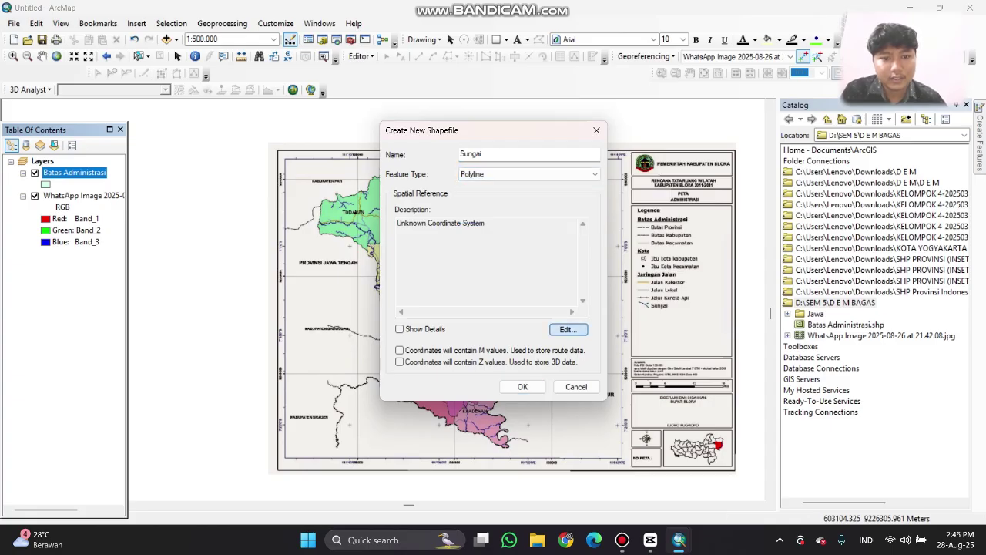
{"action": "left_click", "coordinate": [445, 169]}
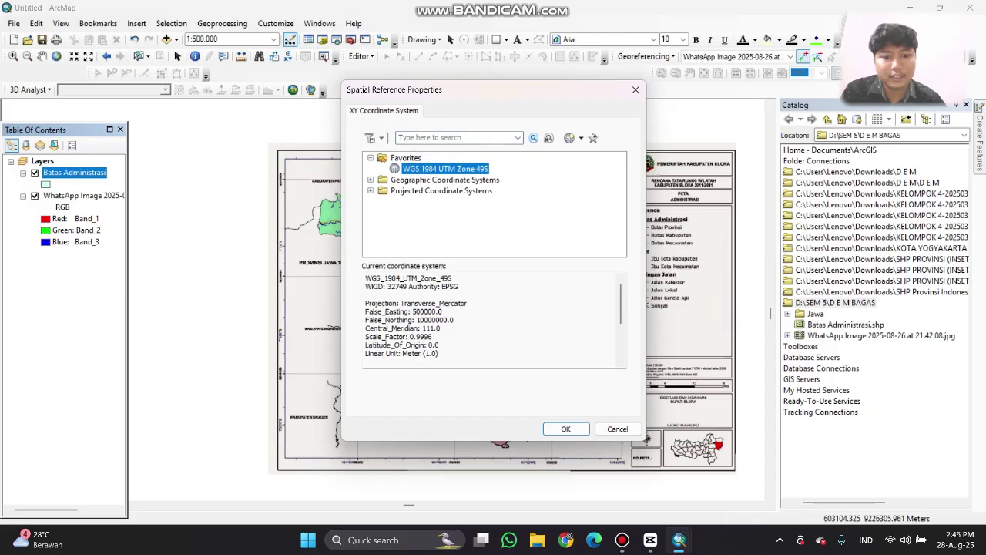
{"action": "key", "text": "Return"}
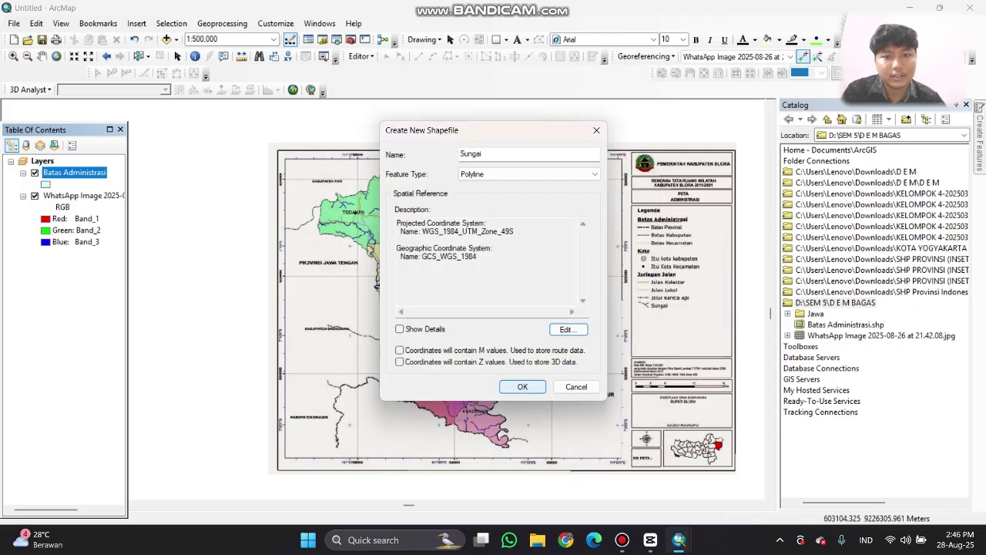
{"action": "key", "text": "Return"}
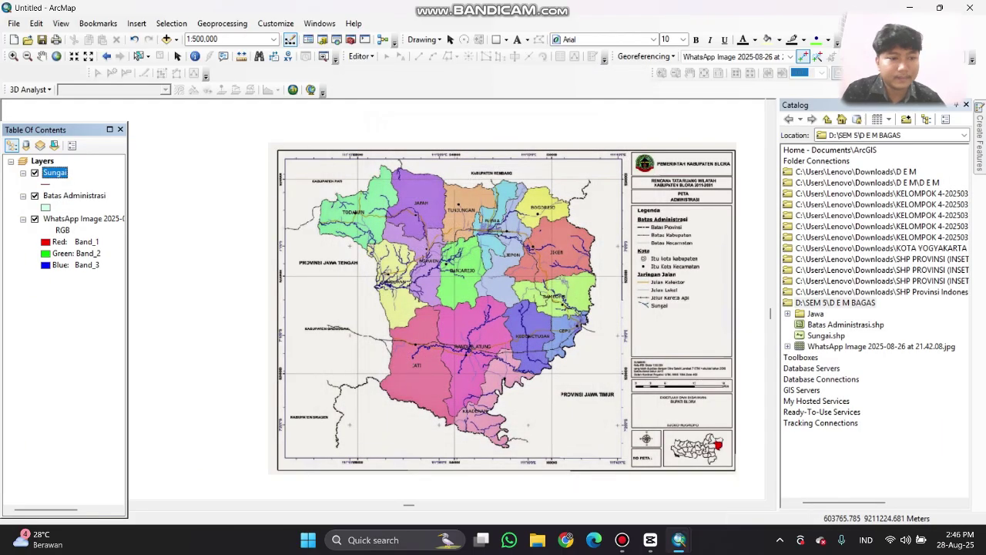
- Set up a new polyline shapefile named Jalan in the D:\SEM 5\D E M BAGAS folder
{"action": "right_click", "coordinate": [832, 302]}
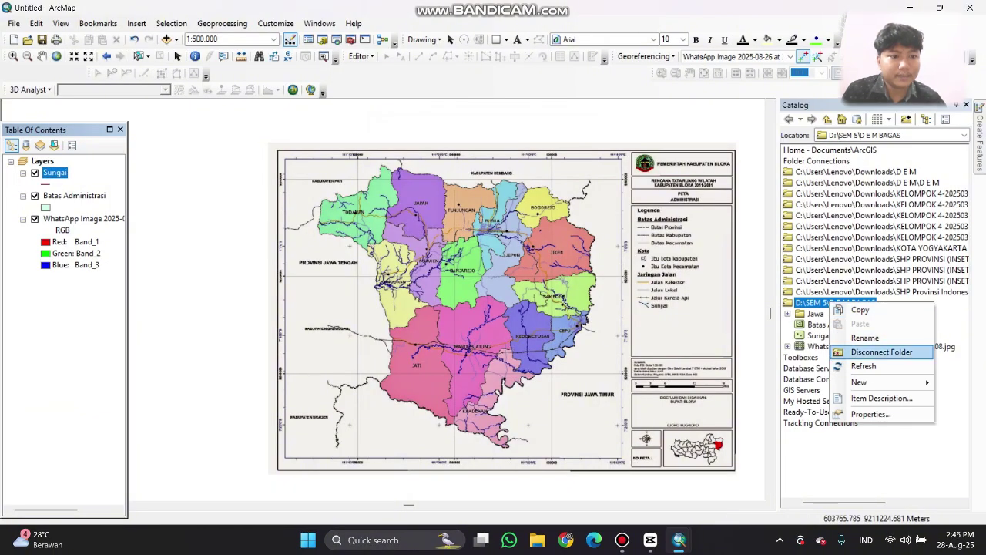
{"action": "mouse_move", "coordinate": [885, 382]}
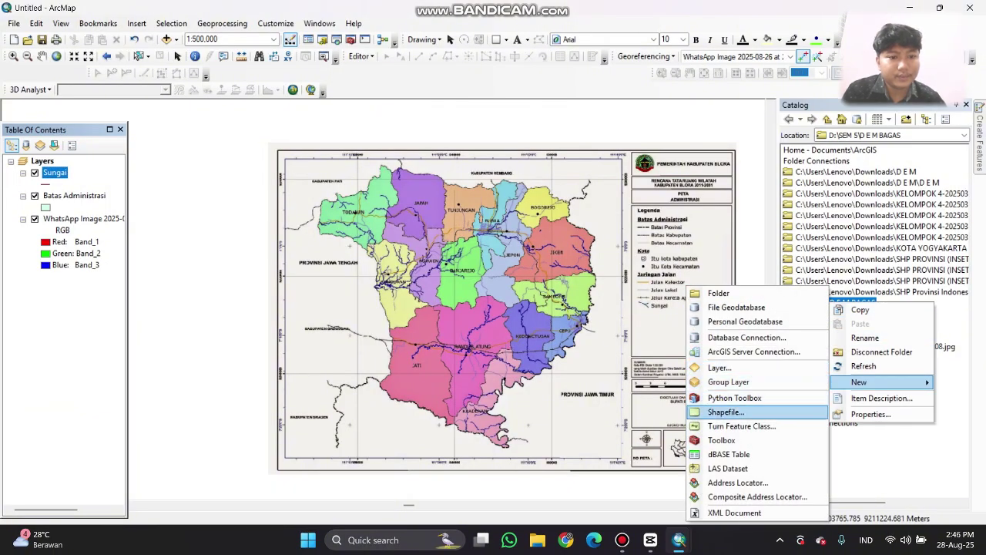
{"action": "left_click", "coordinate": [726, 412]}
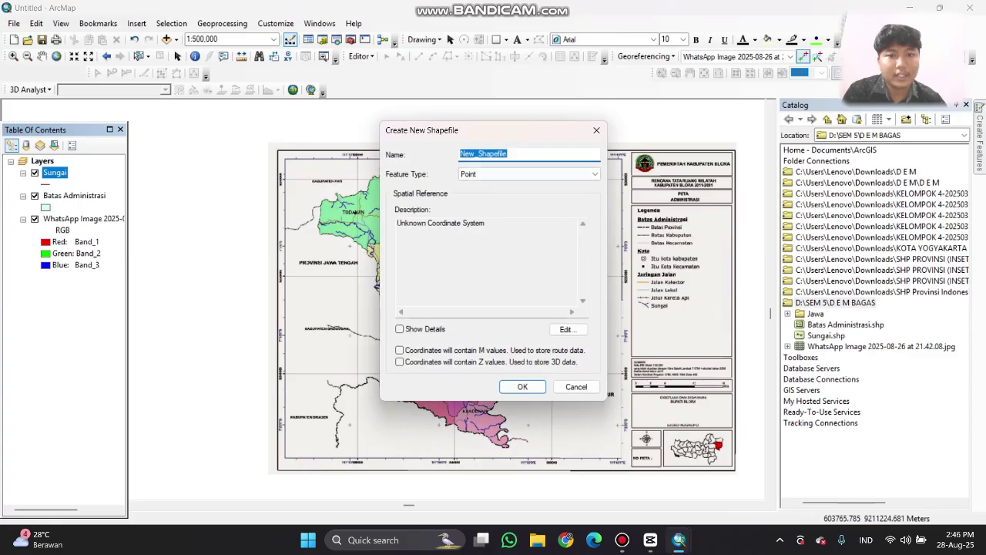
{"action": "key", "text": "BackSpace"}
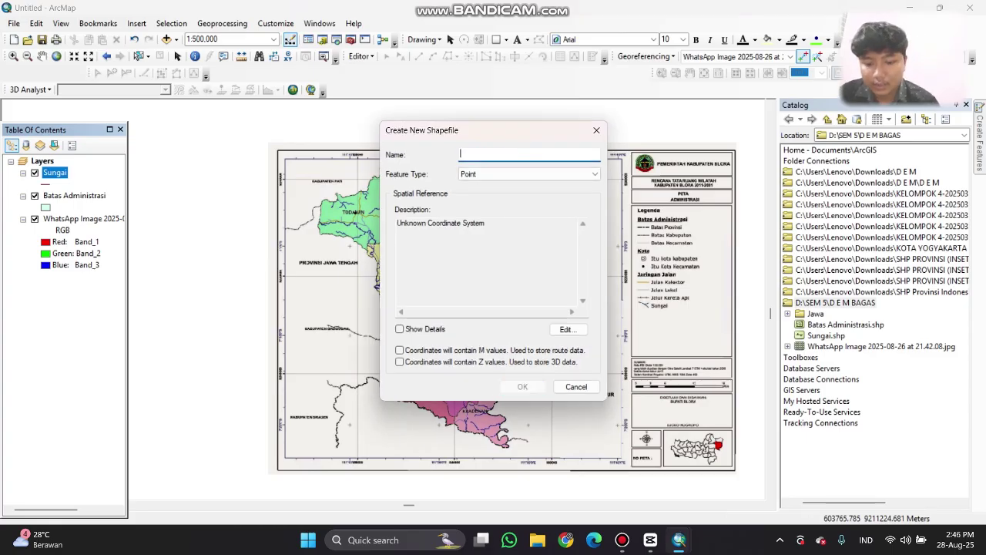
{"action": "type", "text": "Jalan"}
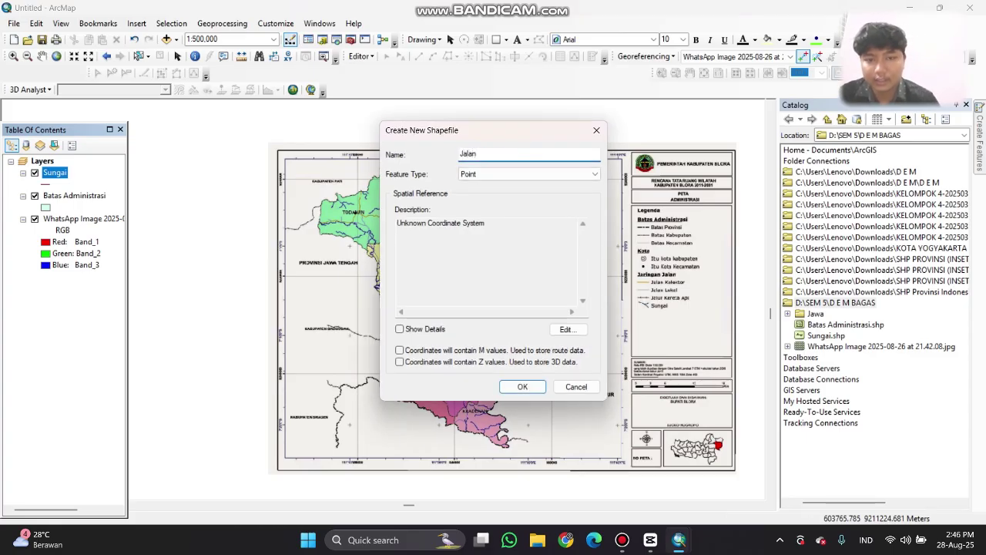
{"action": "left_click", "coordinate": [529, 173]}
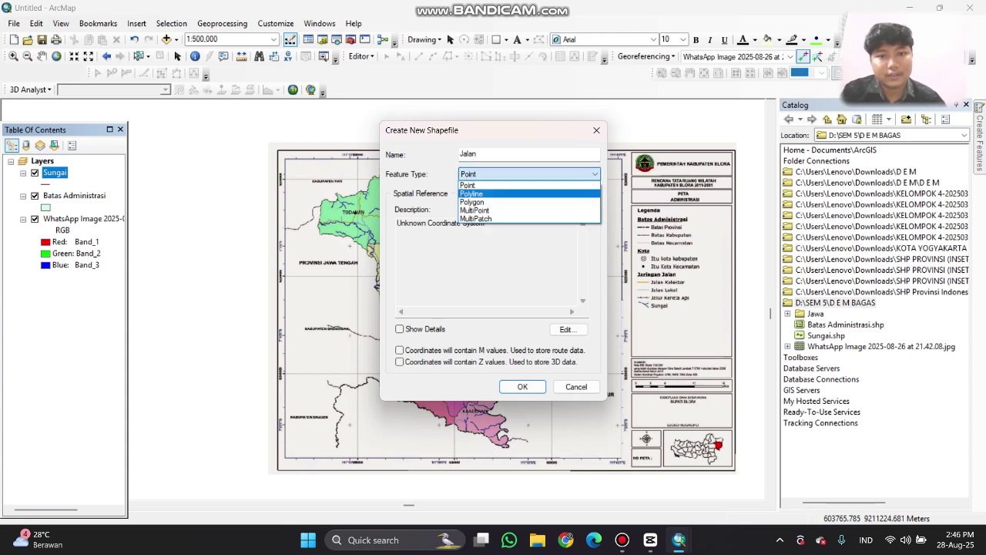
{"action": "key", "text": "Return"}
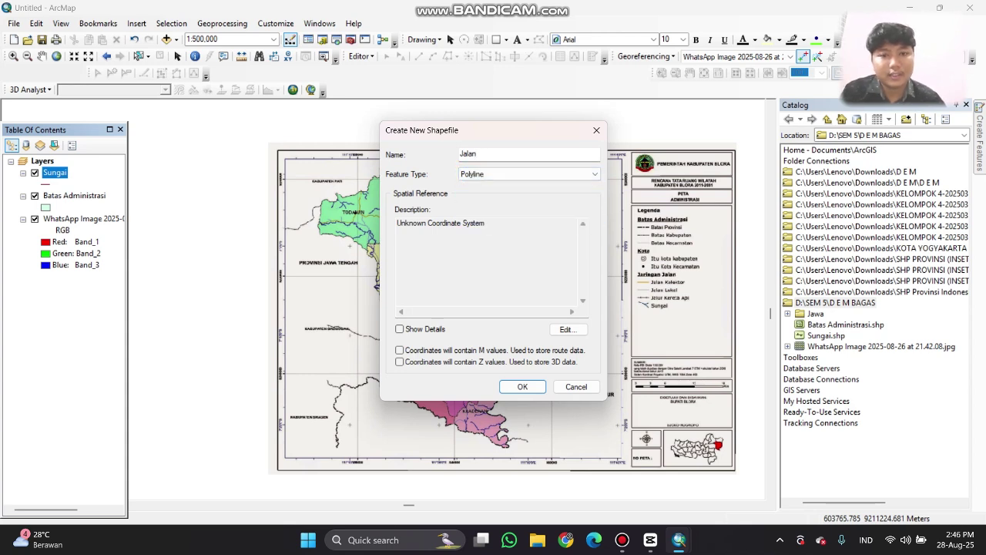
- Assign WGS 1984 UTM Zone 49S to the Jalan shapefile and create it
{"action": "left_click", "coordinate": [568, 328]}
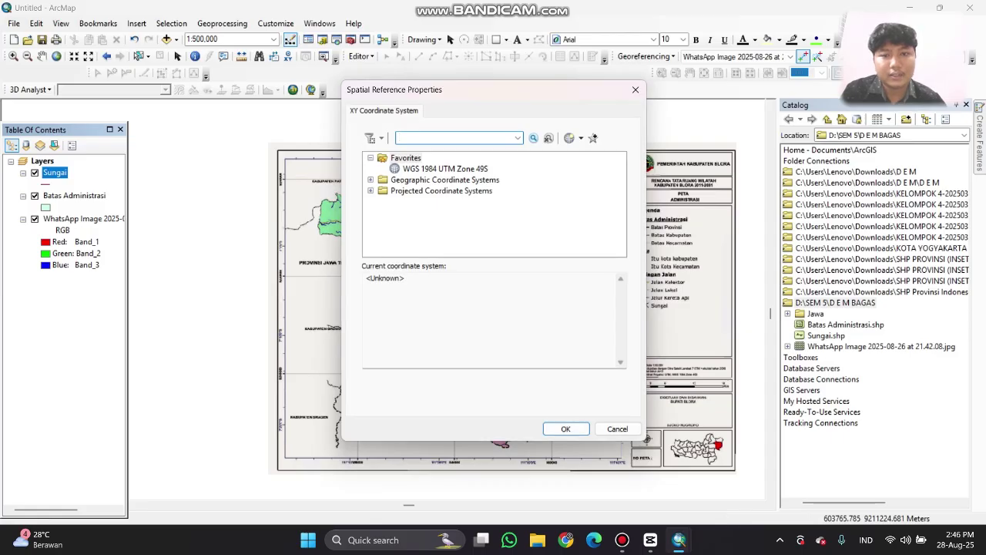
{"action": "left_click", "coordinate": [444, 168]}
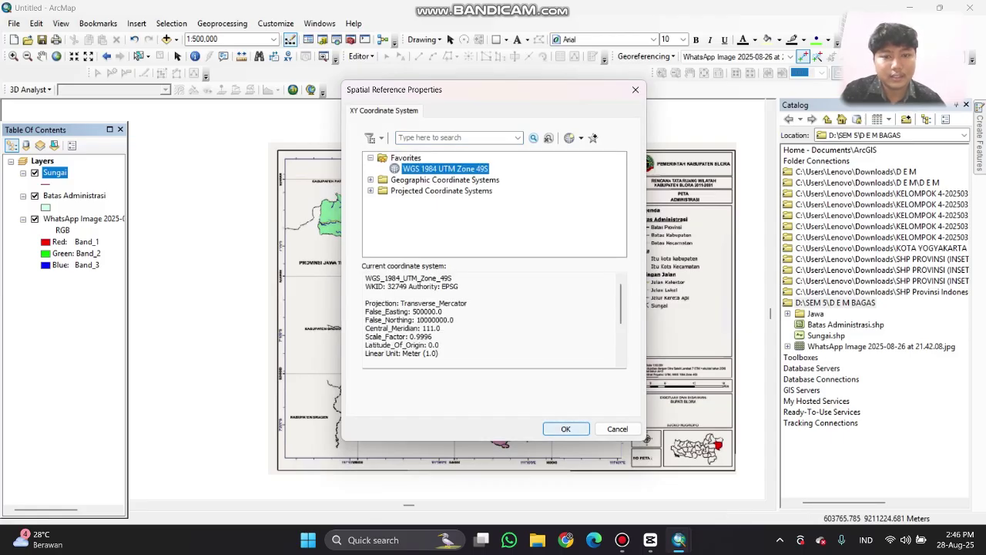
{"action": "key", "text": "Return"}
{"action": "key", "text": "Return"}
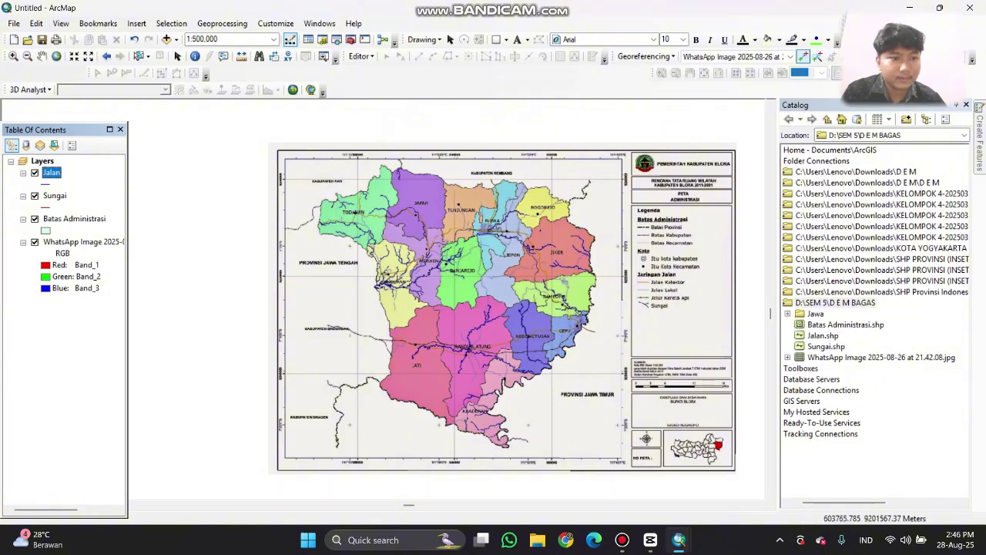
- Set up a new point shapefile named Titik in the D:\SEM 5\D E M BAGAS folder
{"action": "right_click", "coordinate": [824, 303]}
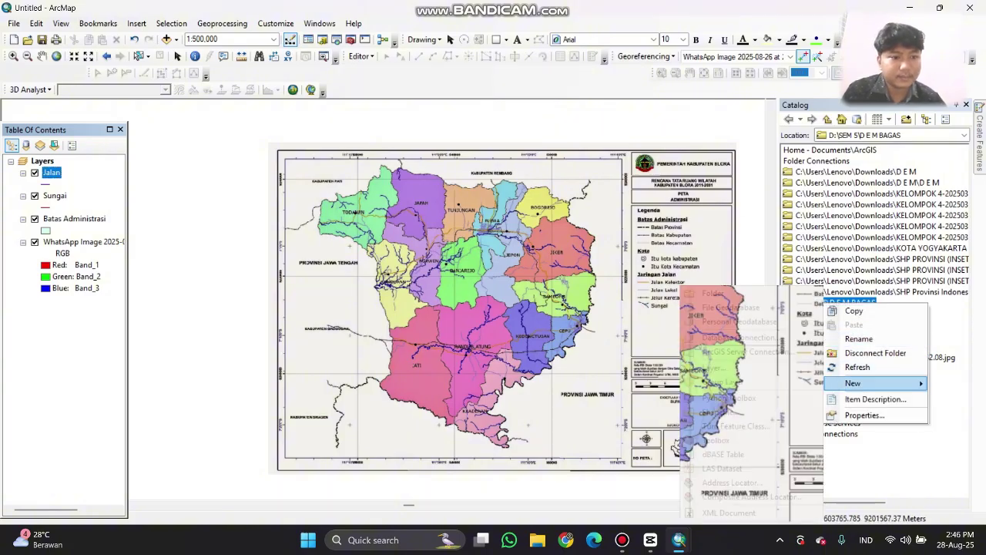
{"action": "mouse_move", "coordinate": [853, 383]}
{"action": "left_click", "coordinate": [720, 412]}
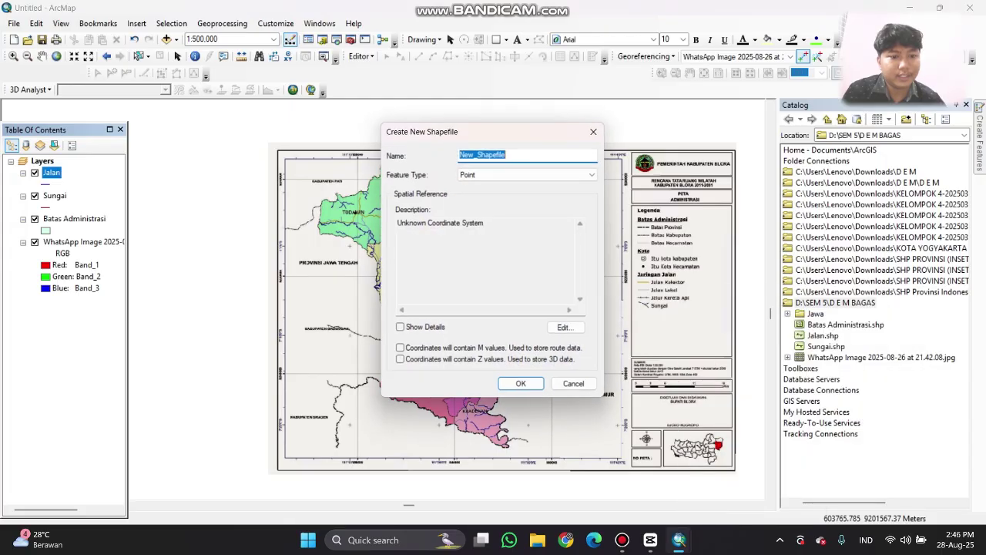
{"action": "key", "text": "BackSpace"}
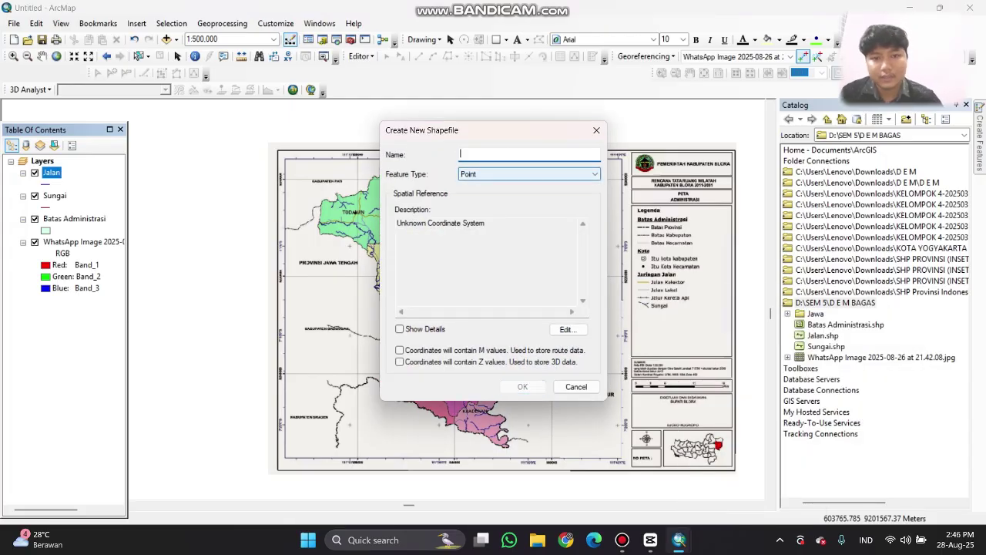
{"action": "type", "text": "Titik"}
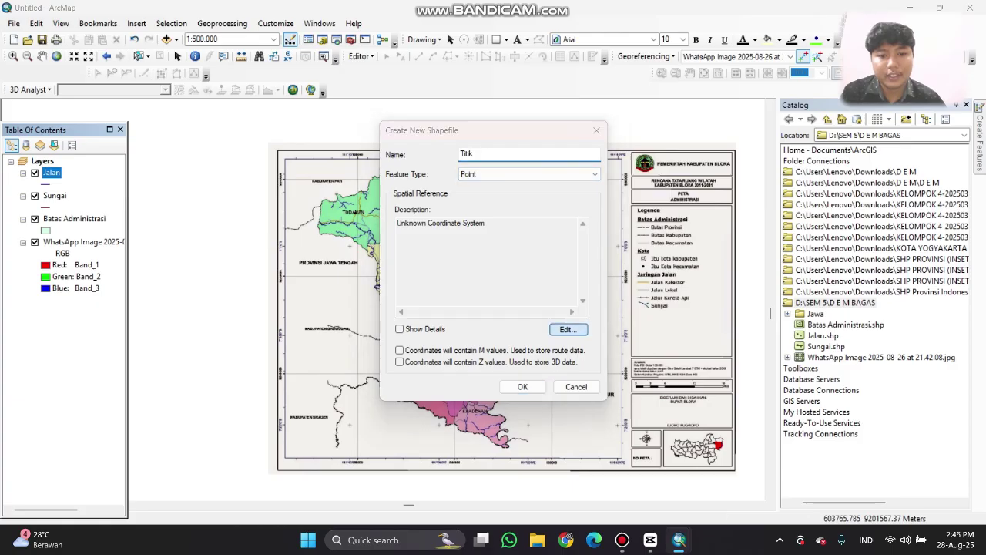
- Assign WGS 1984 UTM Zone 49S to the Titik shapefile and create it
{"action": "left_click", "coordinate": [566, 329]}
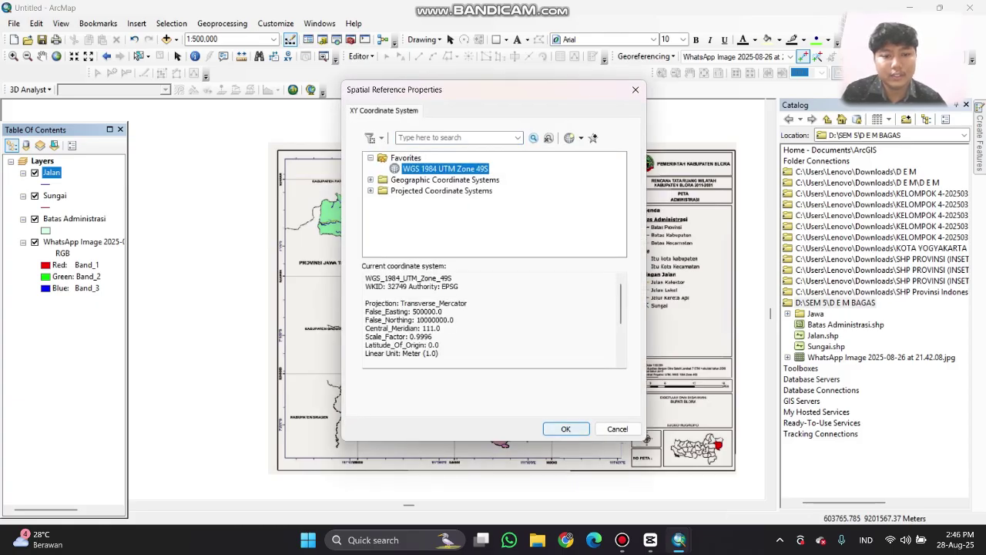
{"action": "left_click", "coordinate": [565, 428]}
{"action": "key", "text": "Return"}
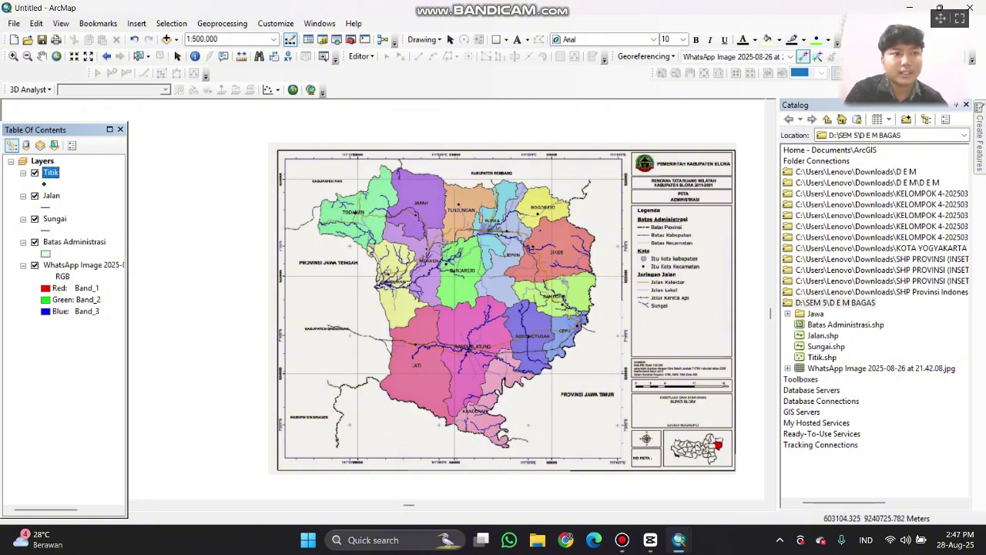
{"action": "left_click_drag", "start_coordinate": [941, 18], "coordinate": [930, 200]}
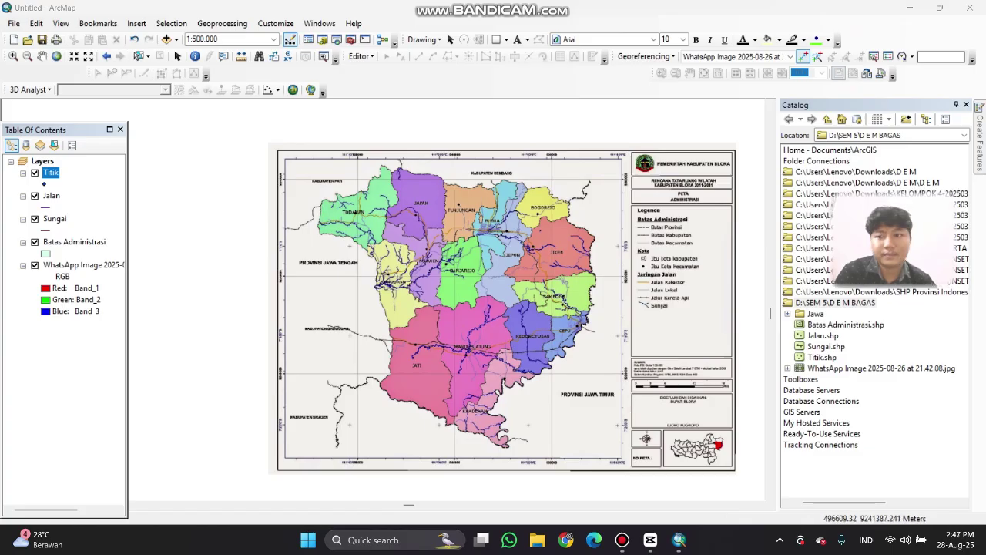
- Start an edit session on the Batas Administrasi layer and activate its feature template for polygon construction
{"action": "left_click", "coordinate": [73, 242]}
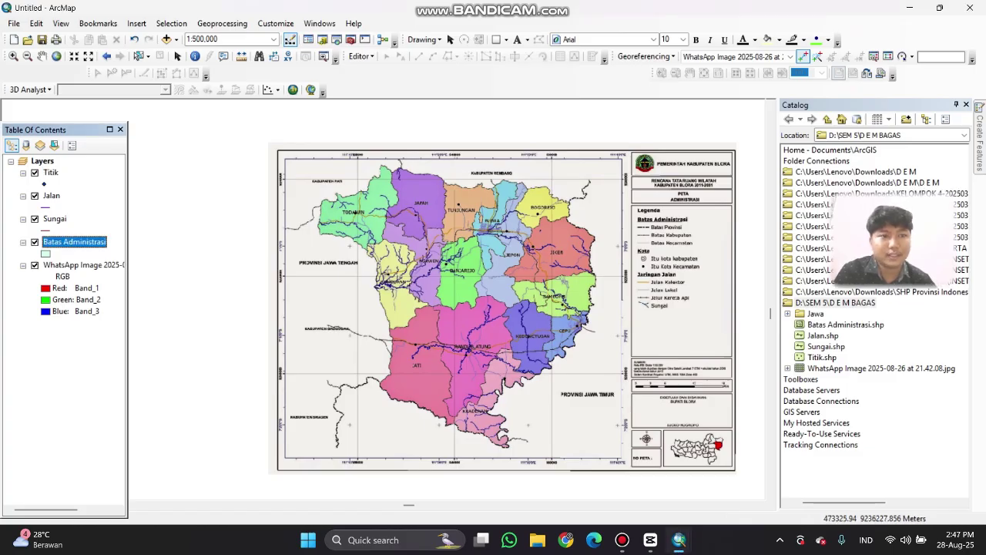
{"action": "right_click", "coordinate": [69, 242]}
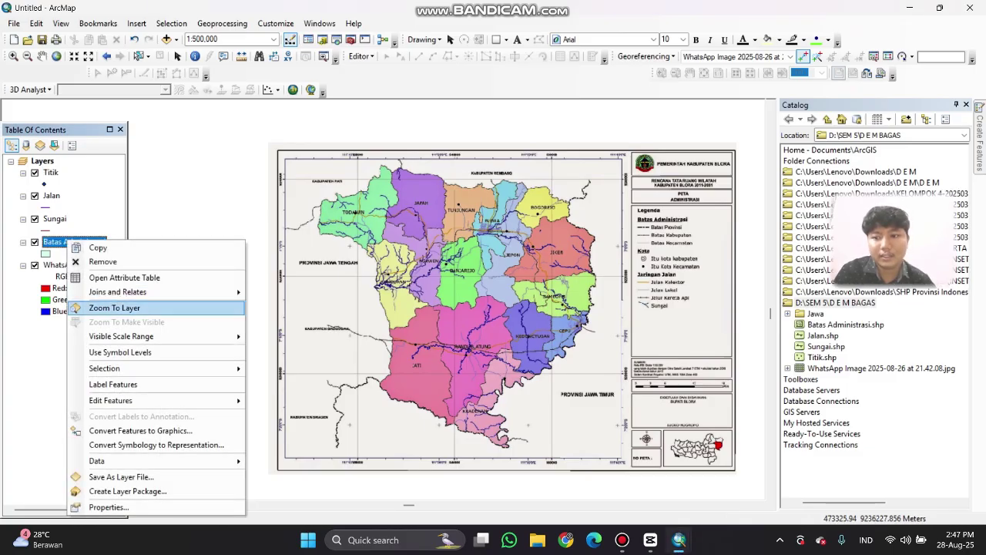
{"action": "mouse_move", "coordinate": [154, 400]}
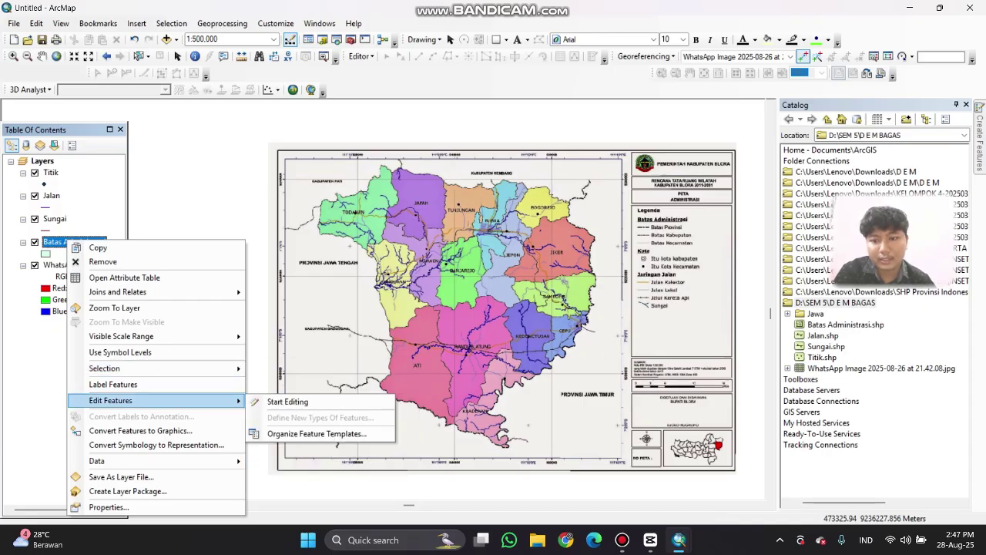
{"action": "left_click", "coordinate": [288, 401]}
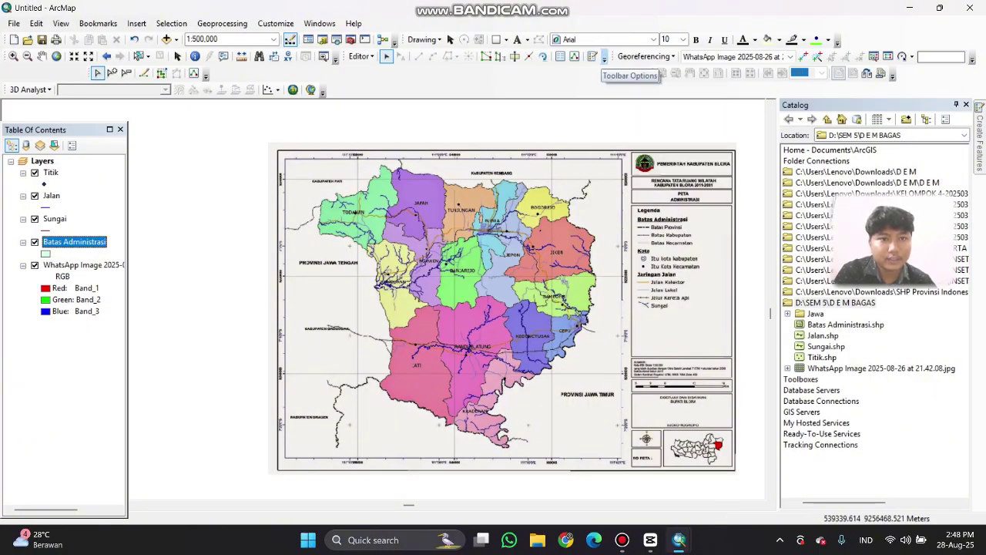
{"action": "left_click", "coordinate": [591, 56]}
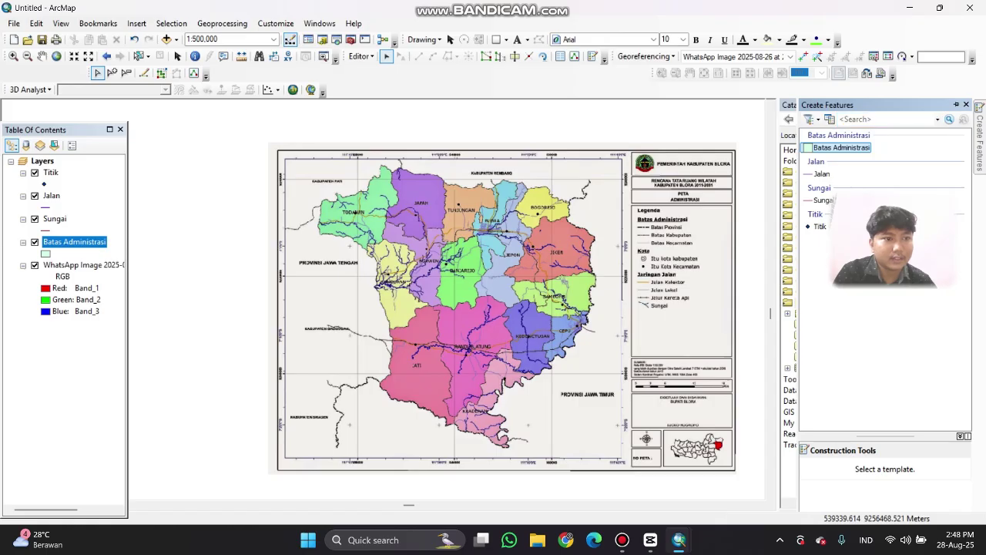
{"action": "left_click_drag", "start_coordinate": [930, 200], "coordinate": [930, 284]}
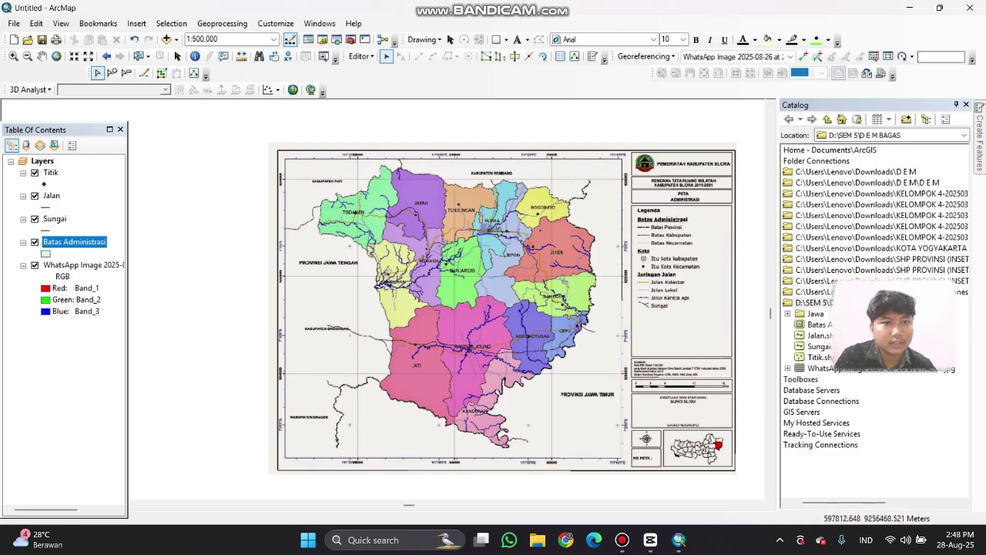
{"action": "left_click", "coordinate": [978, 137]}
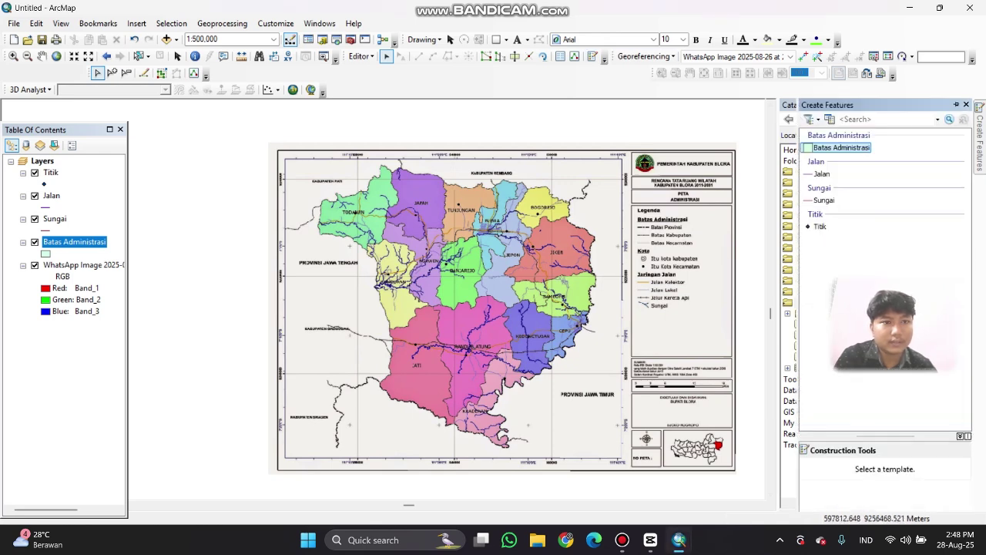
{"action": "left_click", "coordinate": [841, 147]}
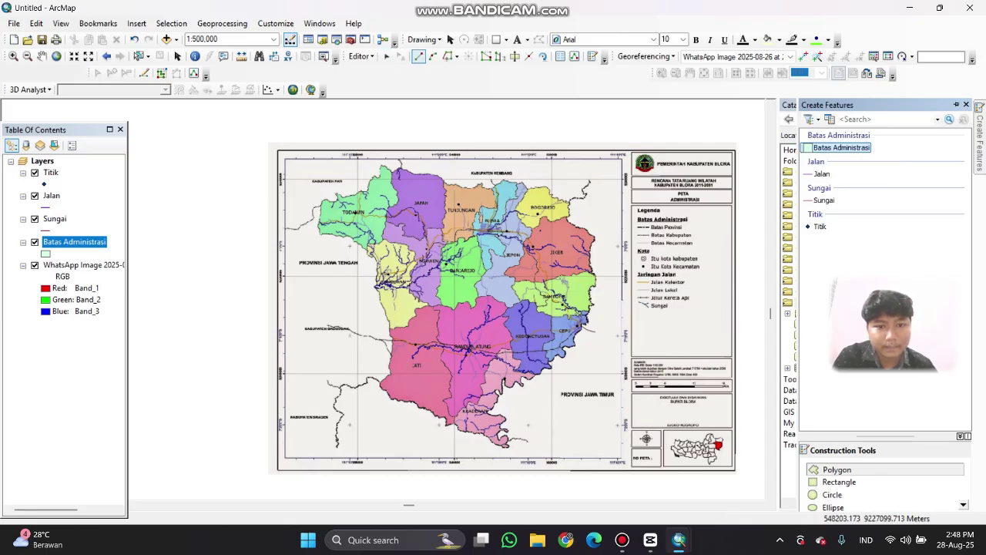
- Digitize one Batas Administrasi polygon tracing the combined outer boundary of the Jiken, Sambong and Kedungtuban districts and finish the sketch
{"action": "scroll", "coordinate": [560, 228], "scroll_direction": "up", "scroll_amount": 5}
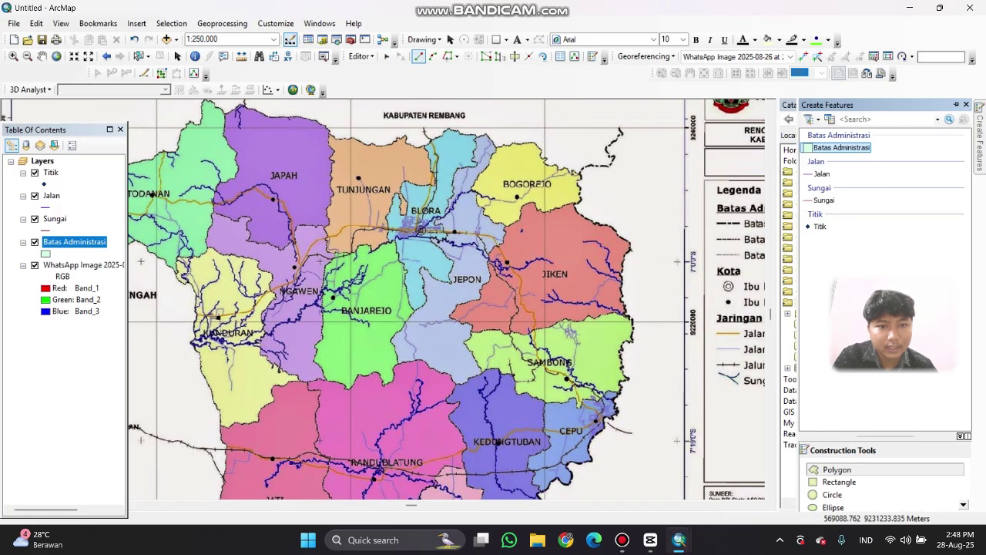
{"action": "left_click_drag", "start_coordinate": [633, 212], "coordinate": [567, 117]}
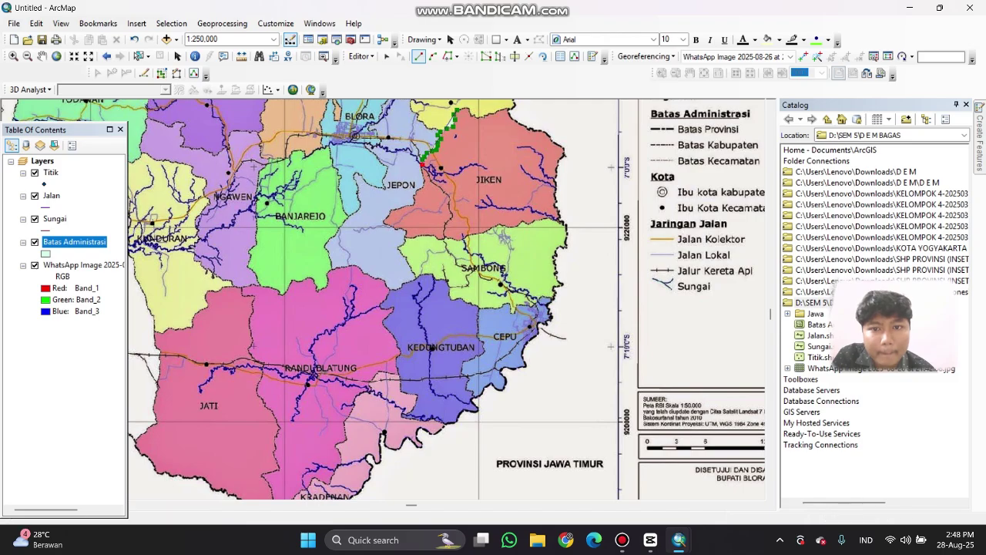
{"action": "left_click", "coordinate": [423, 171]}
{"action": "left_click", "coordinate": [424, 183]}
{"action": "left_click", "coordinate": [416, 191]}
{"action": "left_click", "coordinate": [414, 201]}
{"action": "left_click", "coordinate": [403, 207]}
{"action": "left_click", "coordinate": [392, 209]}
{"action": "left_click", "coordinate": [384, 222]}
{"action": "left_click", "coordinate": [393, 226]}
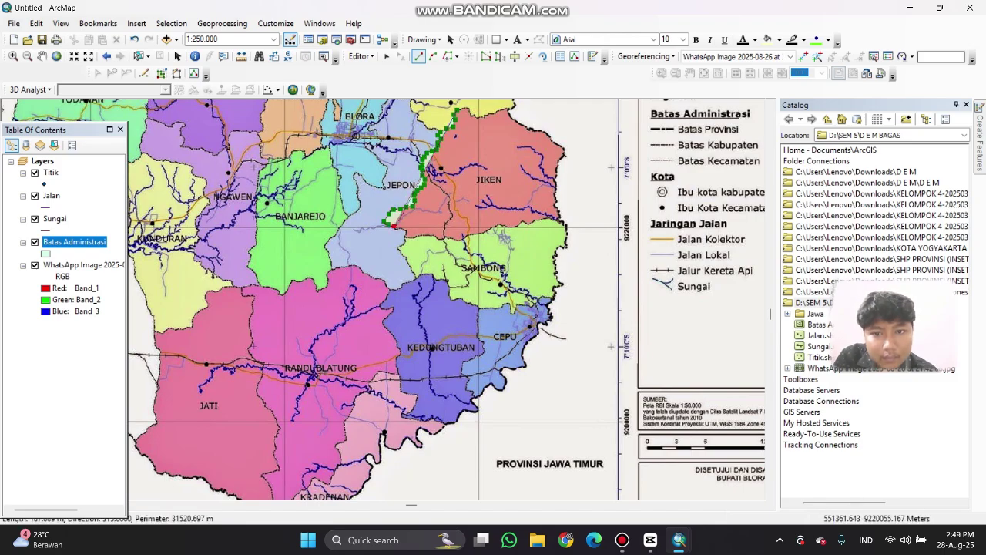
{"action": "mouse_move", "coordinate": [392, 226]}
{"action": "left_mouse_down"}
{"action": "mouse_move", "coordinate": [408, 269]}
{"action": "mouse_move", "coordinate": [382, 310]}
{"action": "mouse_move", "coordinate": [417, 396]}
{"action": "mouse_move", "coordinate": [407, 412]}
{"action": "mouse_move", "coordinate": [456, 420]}
{"action": "mouse_move", "coordinate": [471, 400]}
{"action": "mouse_move", "coordinate": [462, 366]}
{"action": "mouse_move", "coordinate": [479, 309]}
{"action": "mouse_move", "coordinate": [532, 306]}
{"action": "mouse_move", "coordinate": [561, 286]}
{"action": "mouse_move", "coordinate": [565, 154]}
{"action": "mouse_move", "coordinate": [552, 133]}
{"action": "mouse_move", "coordinate": [509, 116]}
{"action": "left_mouse_up"}
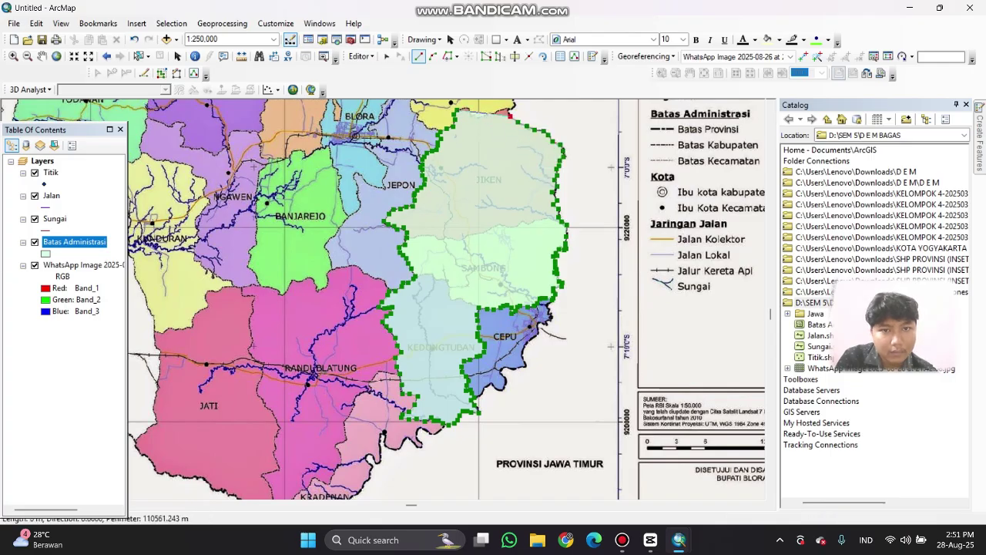
{"action": "left_click", "coordinate": [506, 110]}
{"action": "left_click", "coordinate": [484, 117]}
{"action": "left_click", "coordinate": [471, 111]}
{"action": "left_click", "coordinate": [459, 109]}
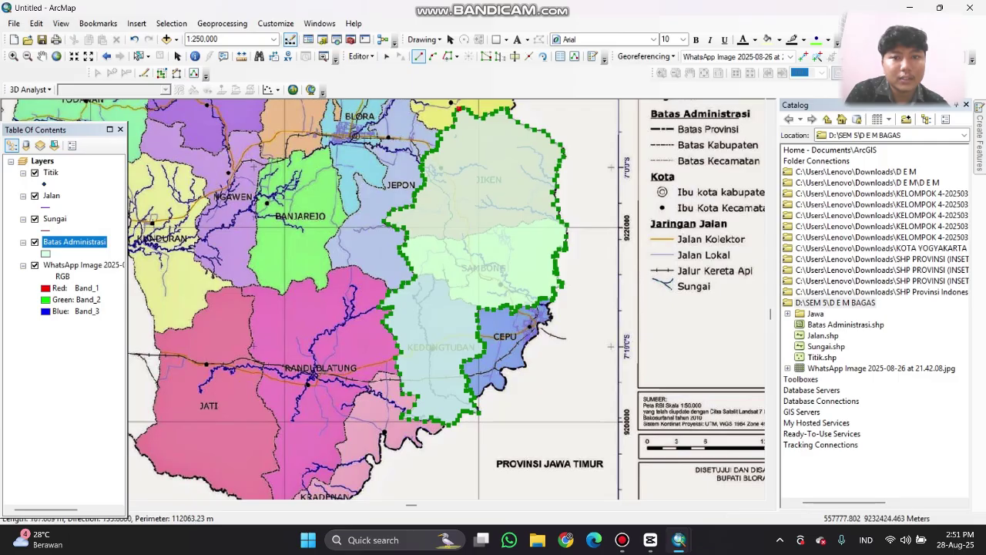
{"action": "key", "text": "F2"}
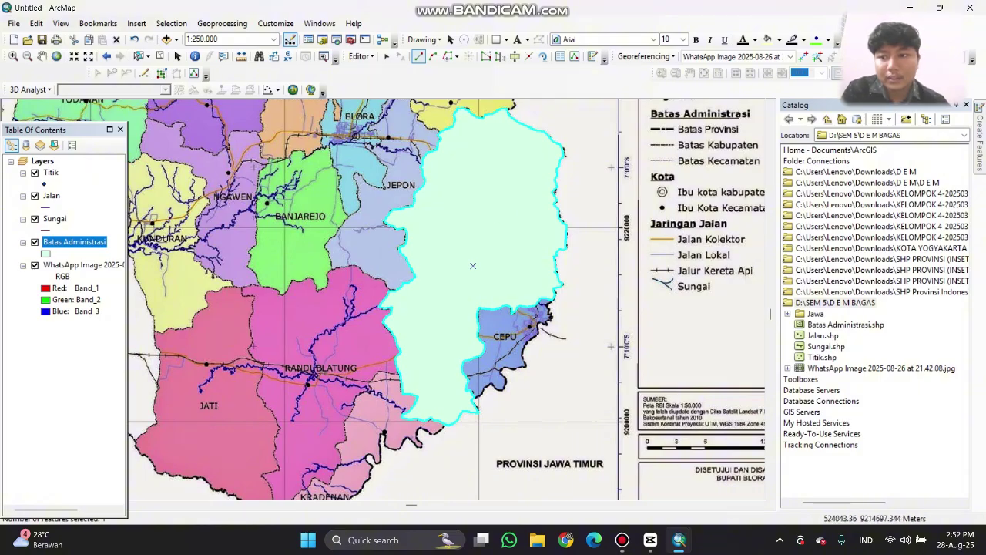
- Symbolize the Batas Administrasi layer with no fill colour and a red outline of width 2
{"action": "left_click", "coordinate": [45, 254]}
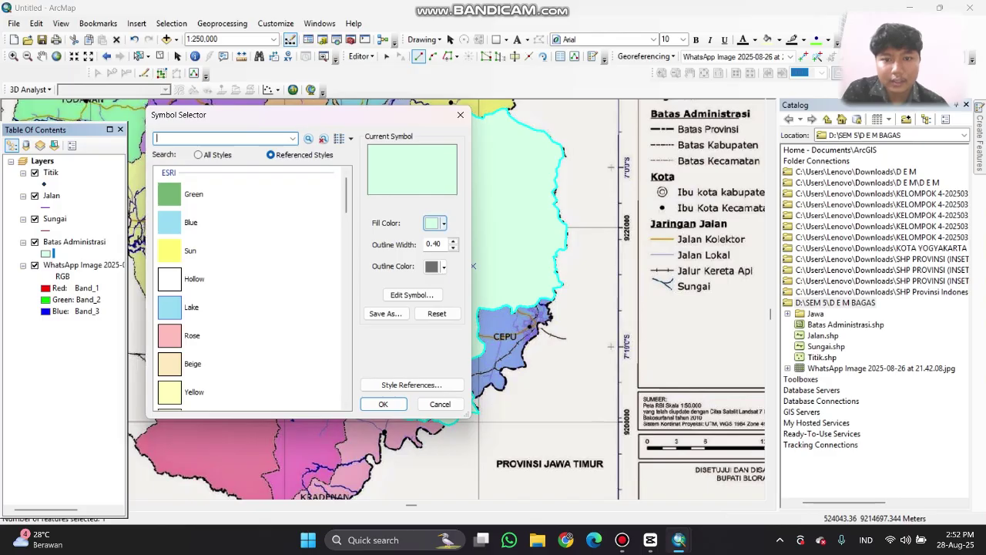
{"action": "left_click", "coordinate": [443, 223]}
{"action": "left_click", "coordinate": [493, 242]}
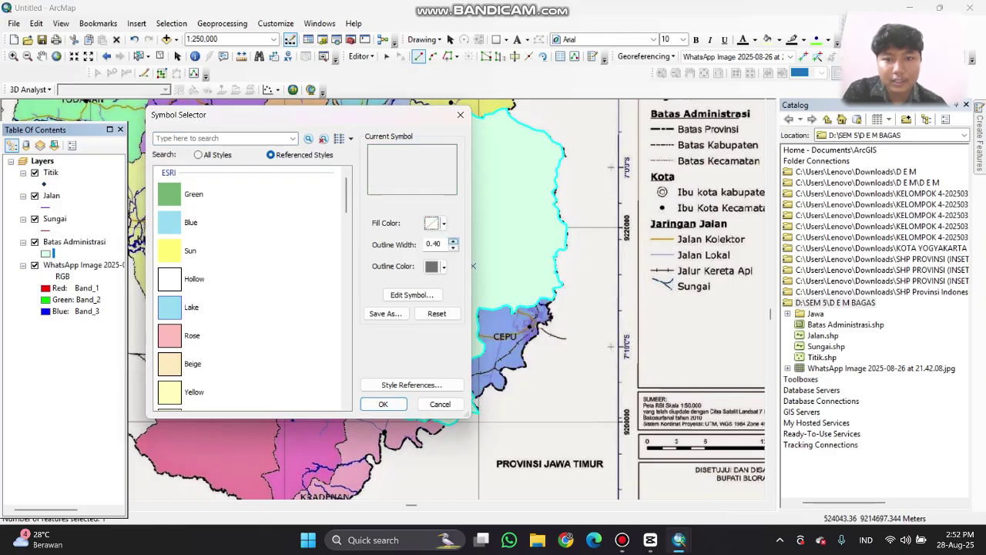
{"action": "key", "text": "Up"}
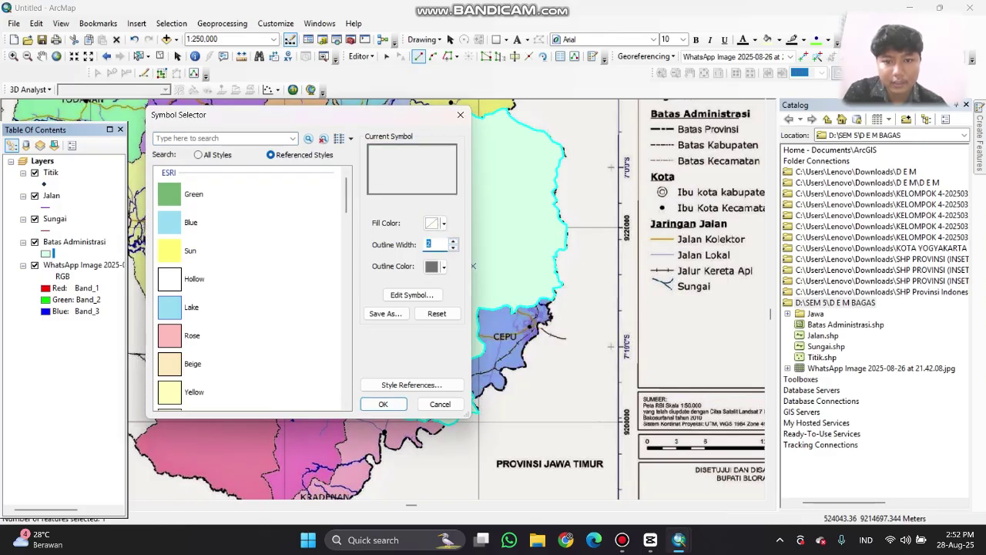
{"action": "left_click", "coordinate": [443, 266]}
{"action": "key", "text": "Return"}
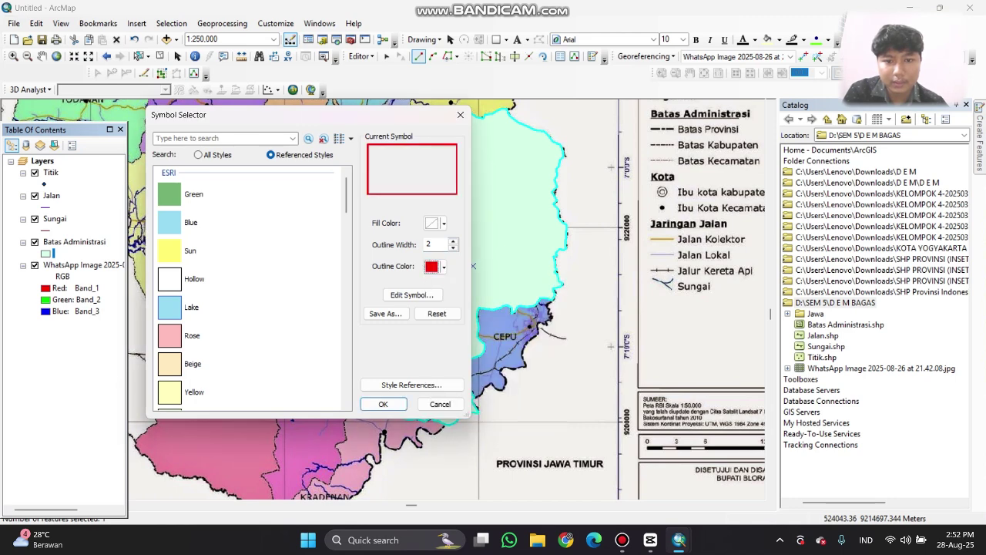
{"action": "key", "text": "Return"}
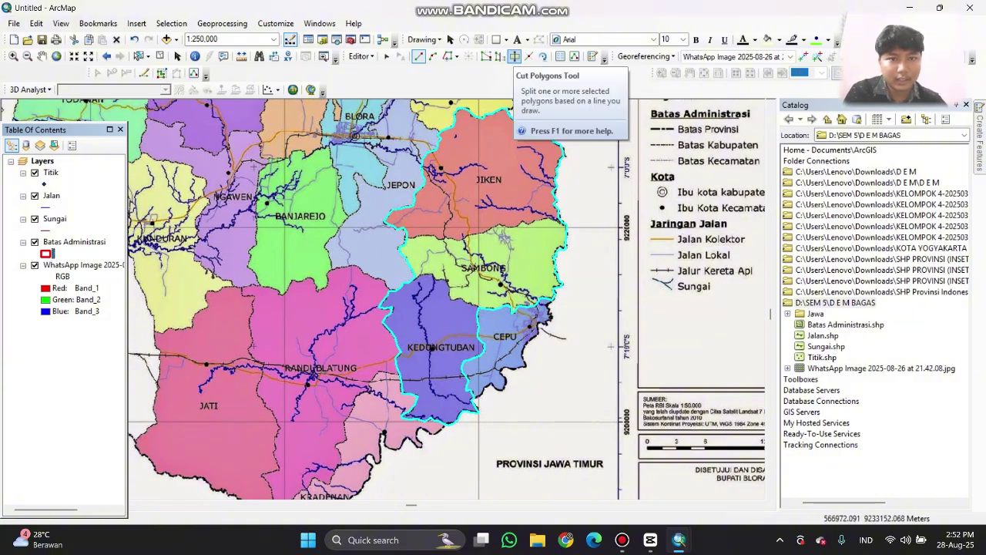
- Cut the selected polygon with the Cut Polygons tool along the boundary between Jiken and Sambong
{"action": "left_click", "coordinate": [515, 56]}
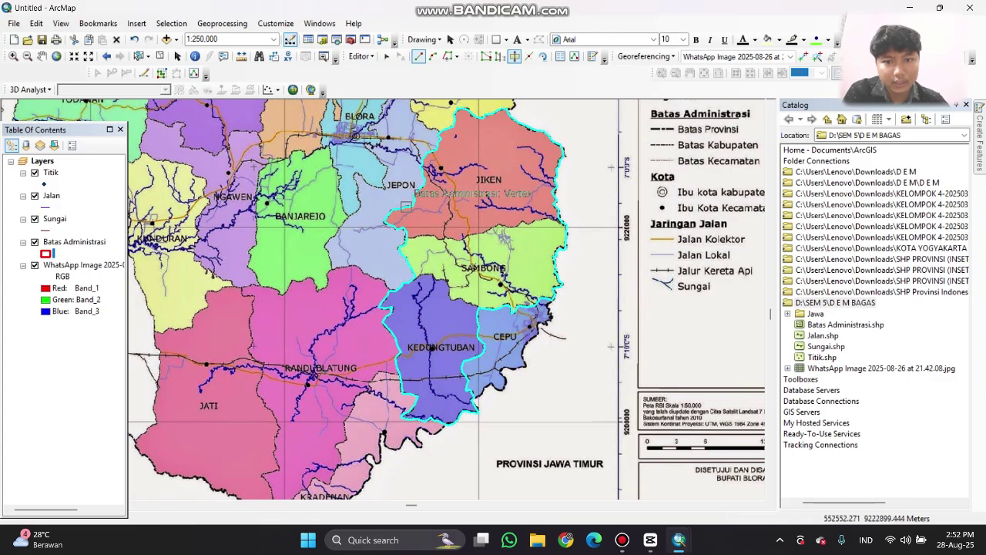
{"action": "left_click", "coordinate": [407, 237]}
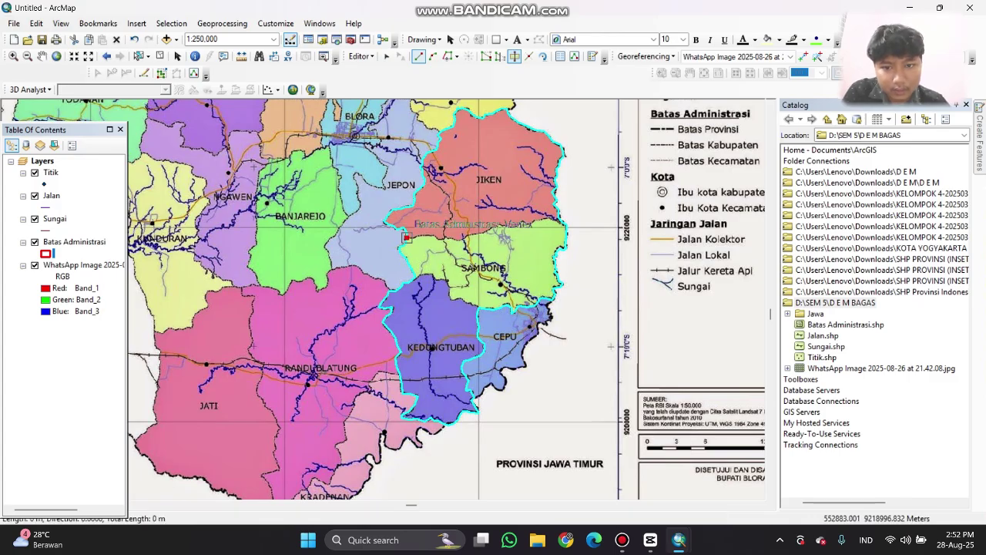
{"action": "left_click", "coordinate": [420, 236]}
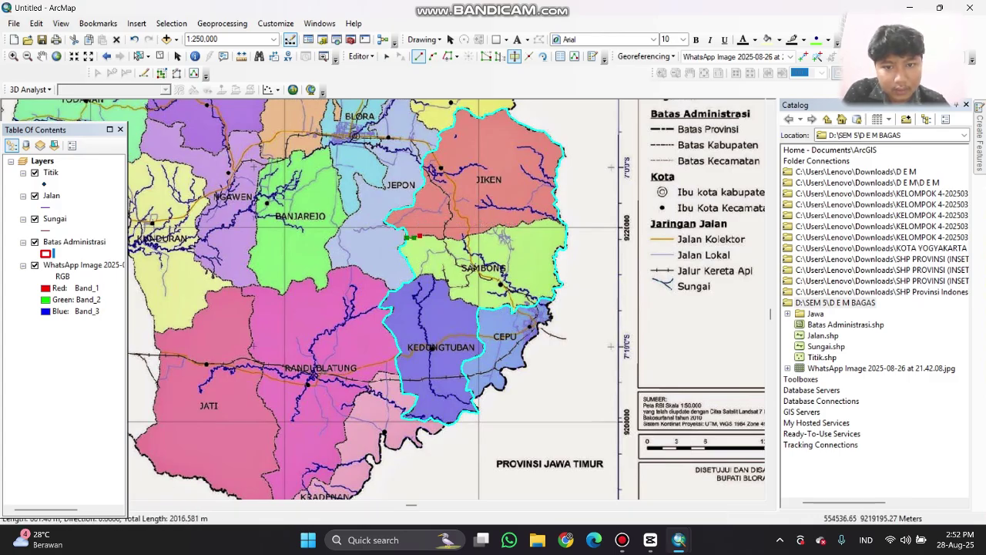
{"action": "left_click", "coordinate": [425, 235]}
{"action": "left_click", "coordinate": [431, 235]}
{"action": "left_click", "coordinate": [436, 237]}
{"action": "left_click", "coordinate": [442, 240]}
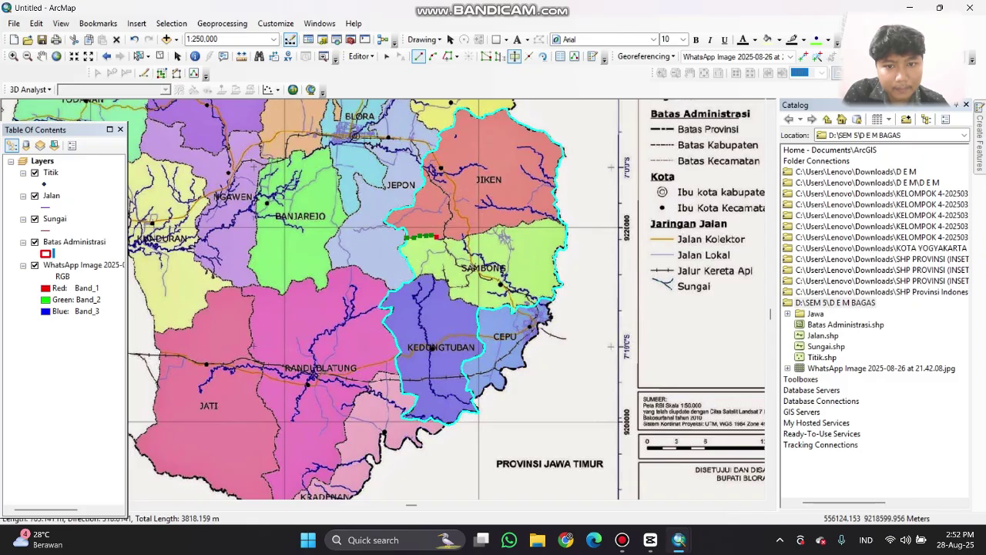
{"action": "left_click", "coordinate": [447, 237]}
{"action": "left_click", "coordinate": [455, 238]}
{"action": "left_click", "coordinate": [469, 234]}
{"action": "left_click", "coordinate": [477, 234]}
{"action": "left_click", "coordinate": [484, 233]}
{"action": "left_click", "coordinate": [491, 230]}
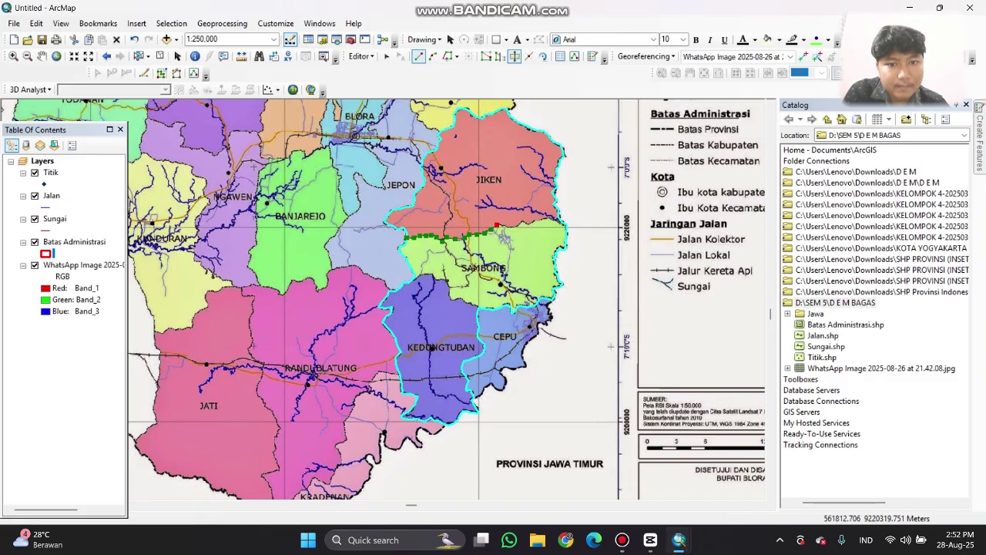
{"action": "left_click", "coordinate": [497, 226]}
{"action": "left_click", "coordinate": [504, 226]}
{"action": "left_click", "coordinate": [514, 226]}
{"action": "left_click", "coordinate": [522, 221]}
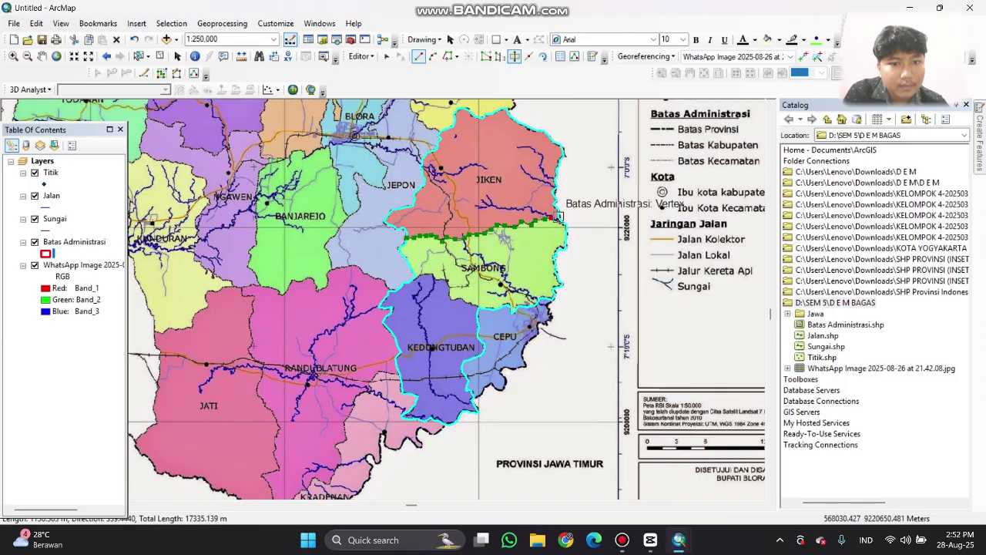
{"action": "left_click", "coordinate": [560, 222]}
{"action": "double_click", "coordinate": [561, 222]}
- Cut the remaining southern polygon along the boundary between Sambong and Kedungtuban
{"action": "left_click", "coordinate": [415, 276]}
{"action": "left_click", "coordinate": [422, 274]}
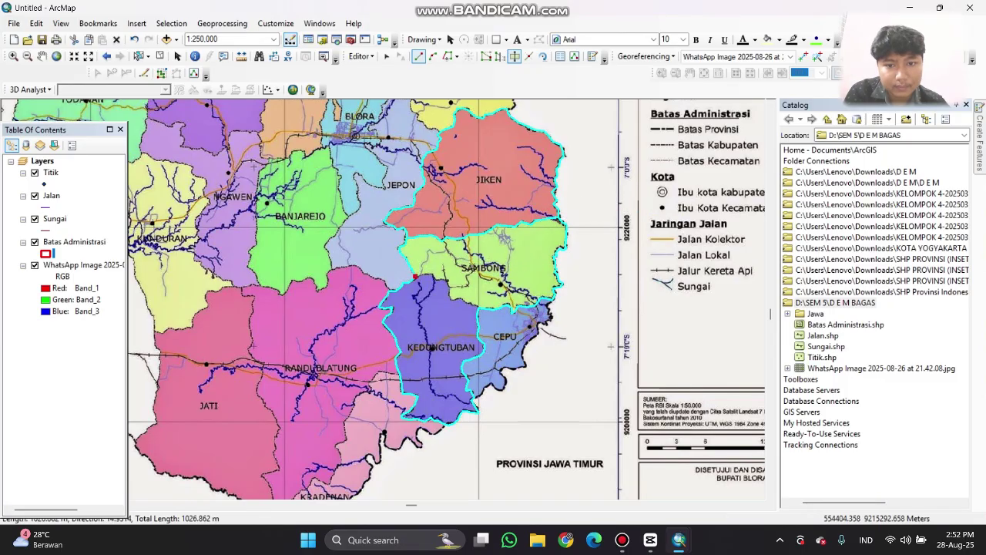
{"action": "left_click", "coordinate": [430, 274]}
{"action": "left_click", "coordinate": [437, 279]}
{"action": "left_click", "coordinate": [445, 279]}
{"action": "left_click", "coordinate": [449, 285]}
{"action": "left_click", "coordinate": [451, 291]}
{"action": "left_click", "coordinate": [452, 297]}
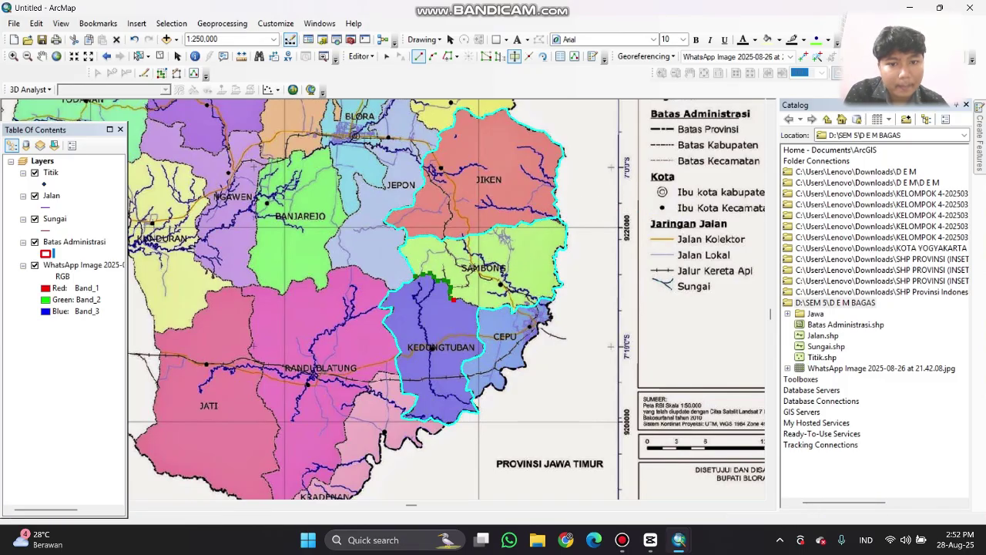
{"action": "left_click", "coordinate": [458, 298]}
{"action": "left_click", "coordinate": [465, 300]}
{"action": "left_click", "coordinate": [471, 305]}
{"action": "double_click", "coordinate": [473, 304]}
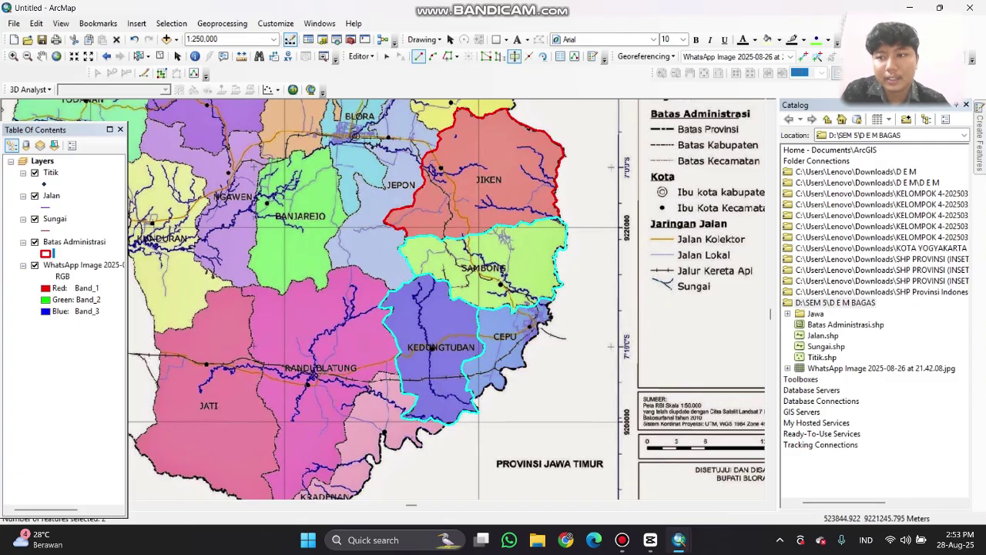
{"action": "left_click", "coordinate": [55, 219]}
{"action": "right_click", "coordinate": [54, 218]}
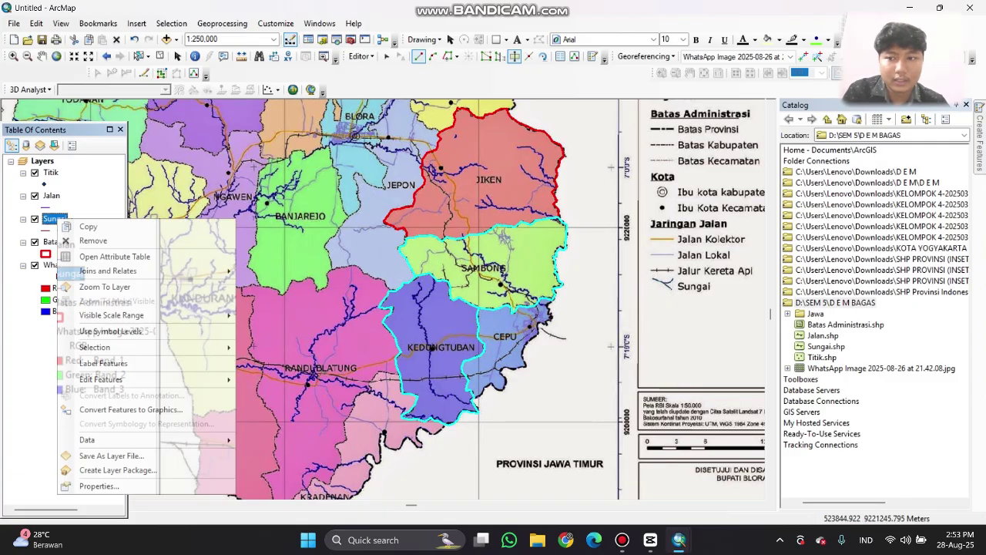
{"action": "mouse_move", "coordinate": [115, 379]}
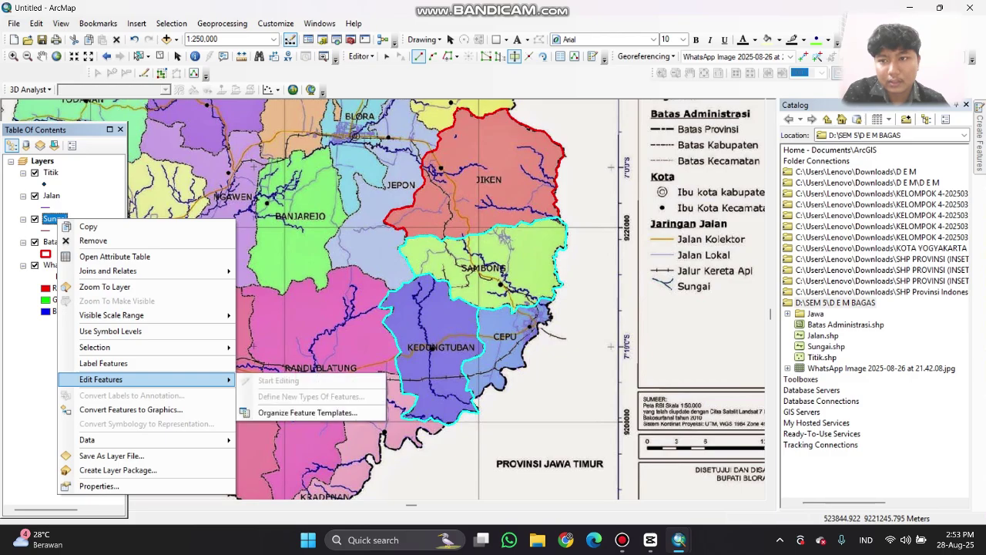
{"action": "left_click", "coordinate": [50, 242]}
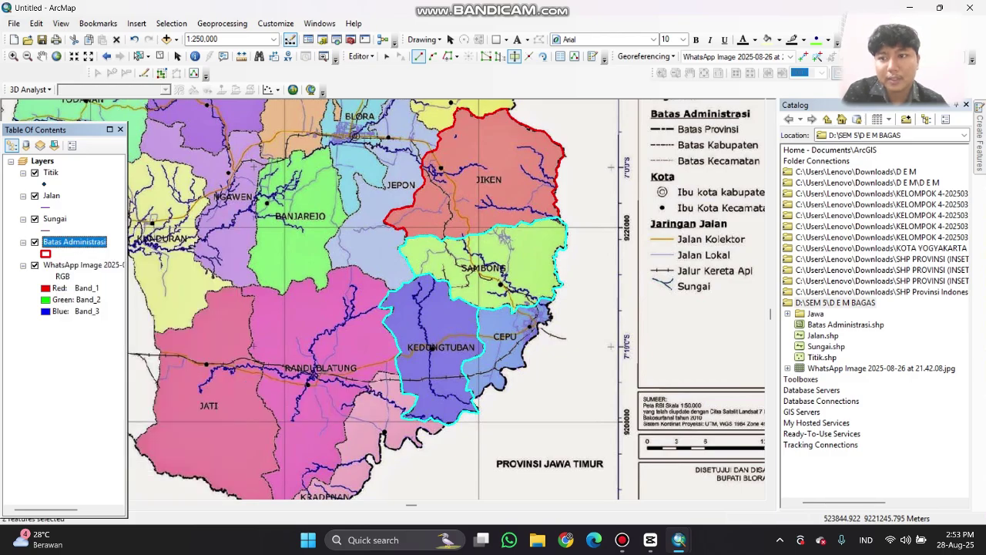
- Stop editing the Batas Administrasi layer and save the edits
{"action": "left_click", "coordinate": [360, 56]}
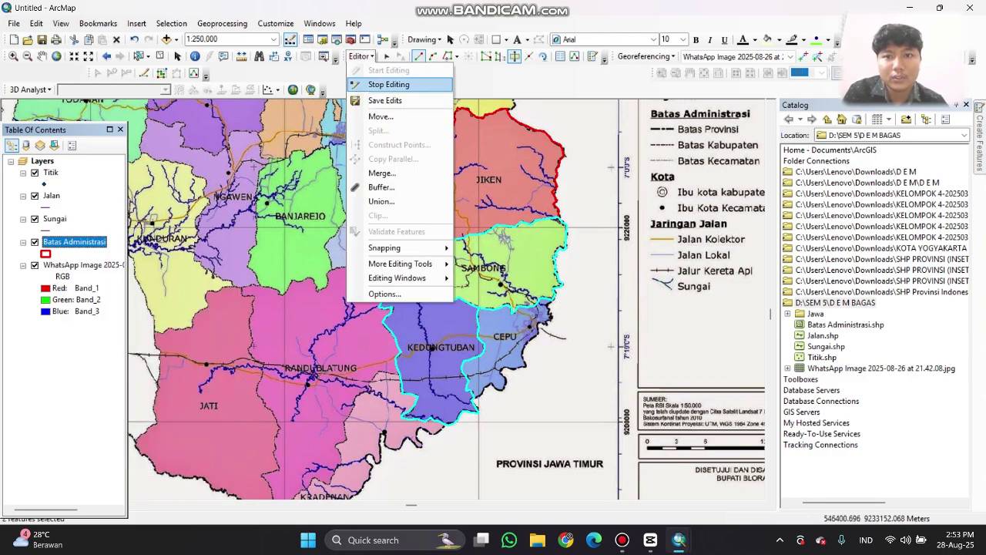
{"action": "left_click", "coordinate": [385, 85]}
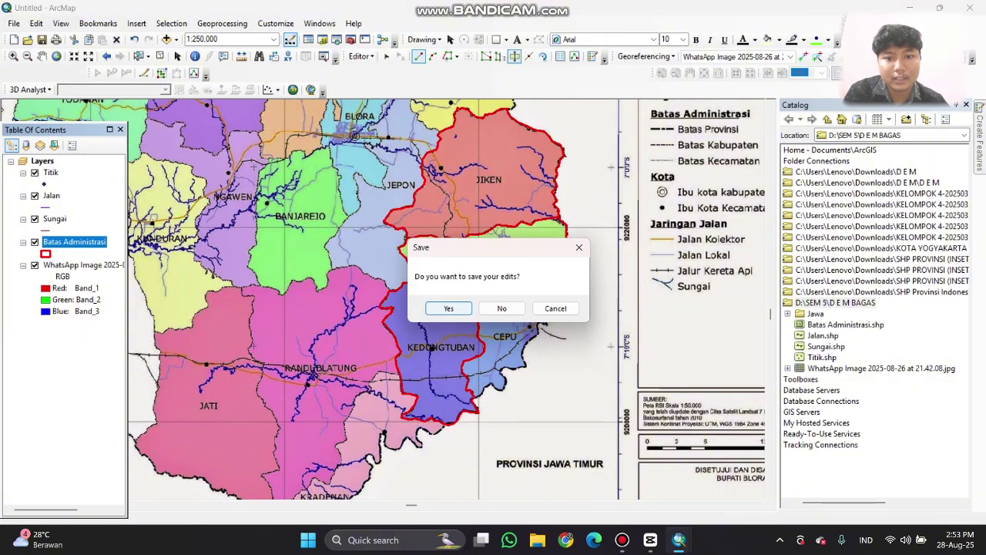
{"action": "left_click", "coordinate": [449, 308]}
- Start editing the Sungai layer and choose the Sungai template for creating new line features
{"action": "right_click", "coordinate": [53, 219]}
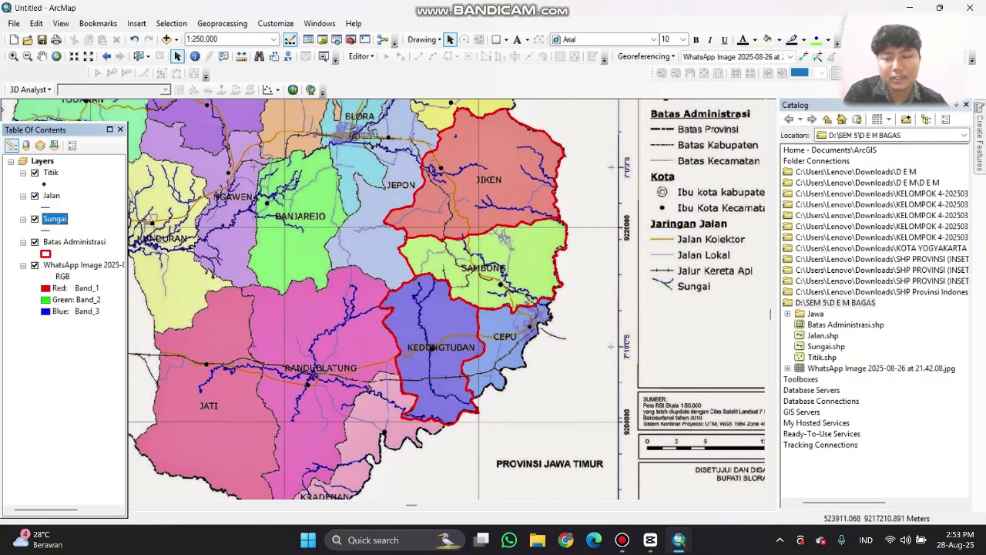
{"action": "right_click", "coordinate": [55, 218]}
{"action": "mouse_move", "coordinate": [116, 376]}
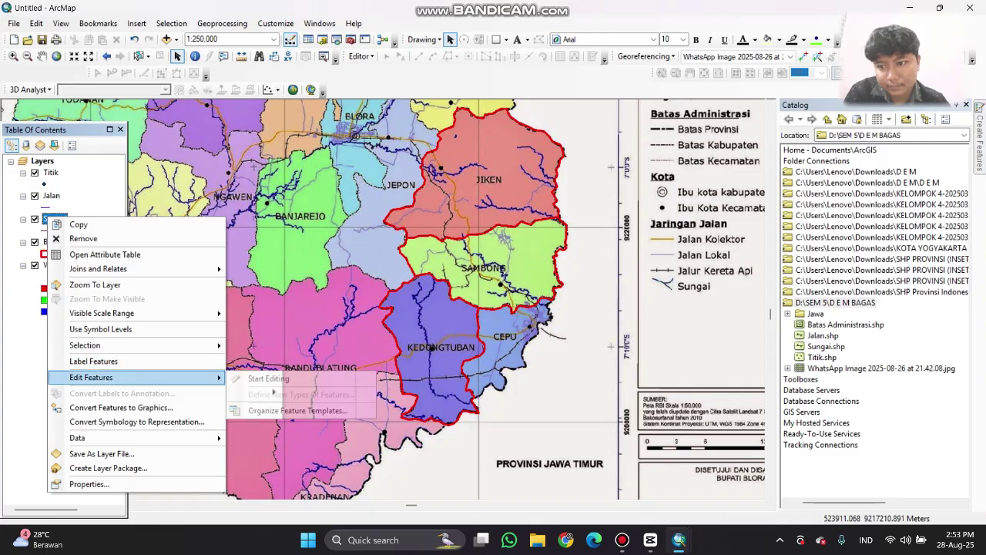
{"action": "left_click", "coordinate": [268, 378]}
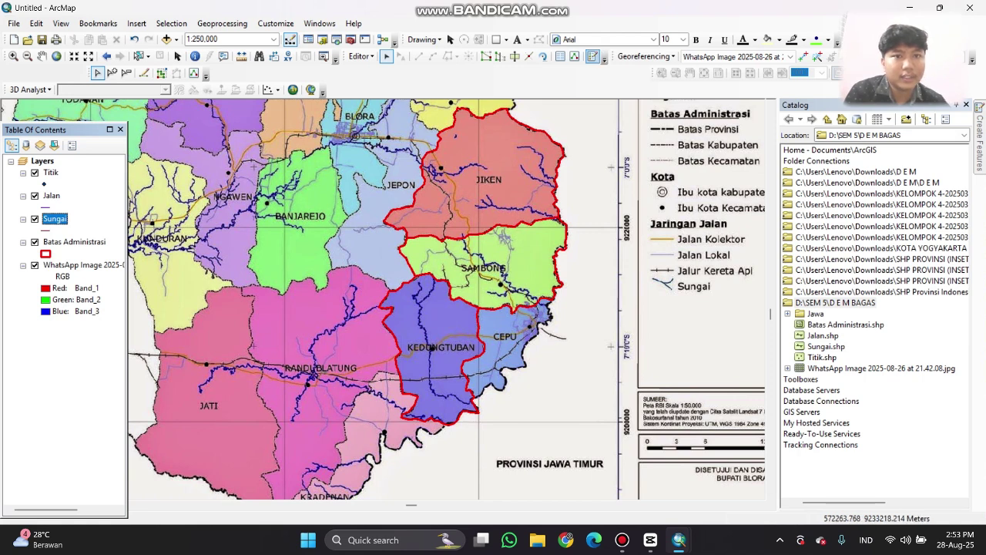
{"action": "left_click", "coordinate": [594, 56]}
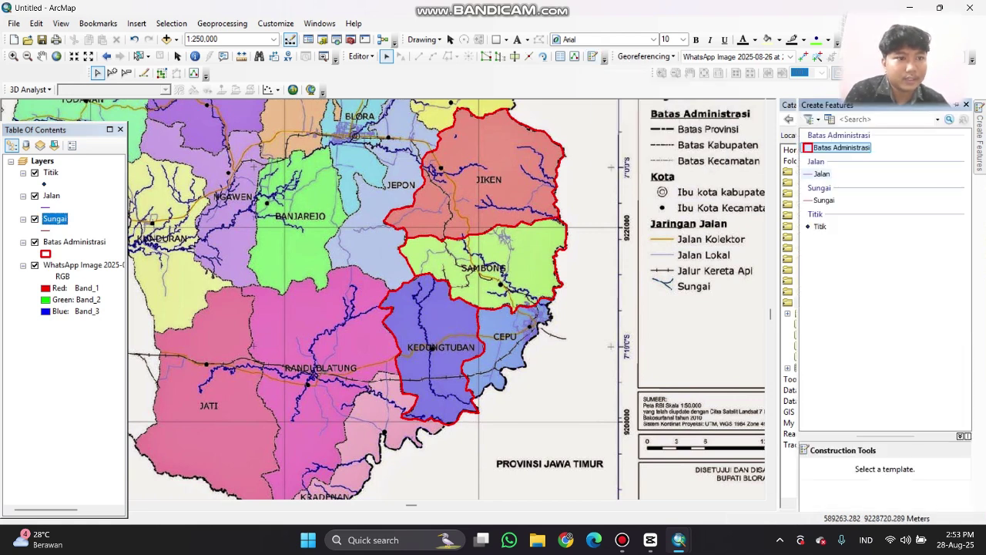
{"action": "left_click_drag", "start_coordinate": [822, 173], "coordinate": [826, 191]}
{"action": "left_click", "coordinate": [823, 200]}
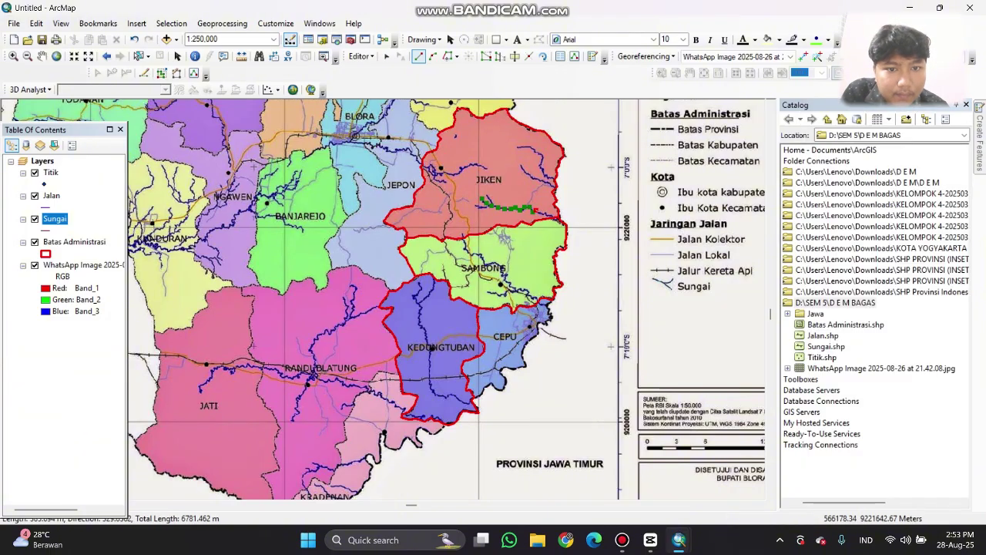
- Digitize the river in southeastern Jiken as a line running east to the district boundary
{"action": "scroll", "coordinate": [541, 211], "scroll_direction": "down", "scroll_amount": 5}
{"action": "left_click", "coordinate": [569, 225]}
{"action": "left_click", "coordinate": [575, 225]}
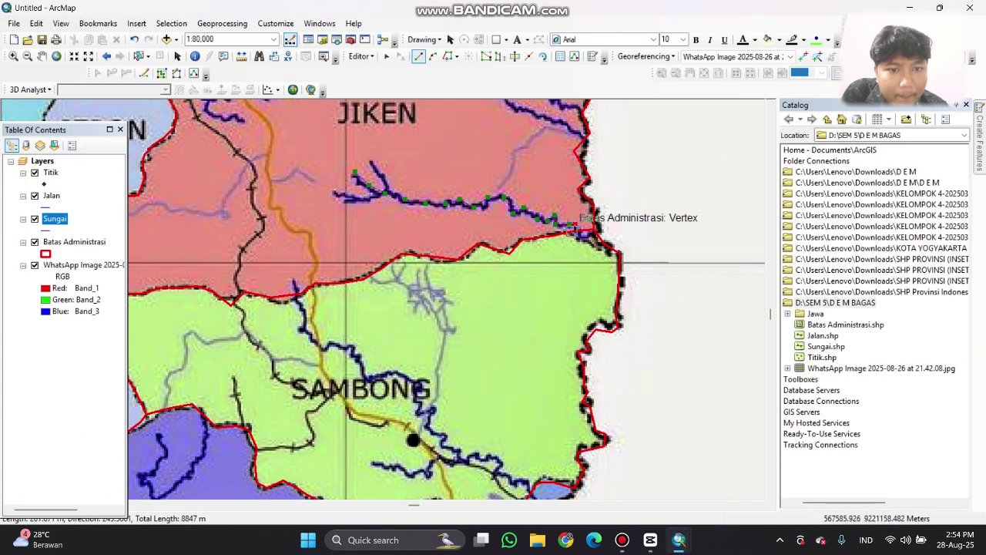
- Digitize the main river through Sambong, from the northern district boundary southeast to the Cepu boundary
{"action": "scroll", "coordinate": [385, 407], "scroll_direction": "down", "scroll_amount": 4}
{"action": "scroll", "coordinate": [379, 288], "scroll_direction": "up", "scroll_amount": 5}
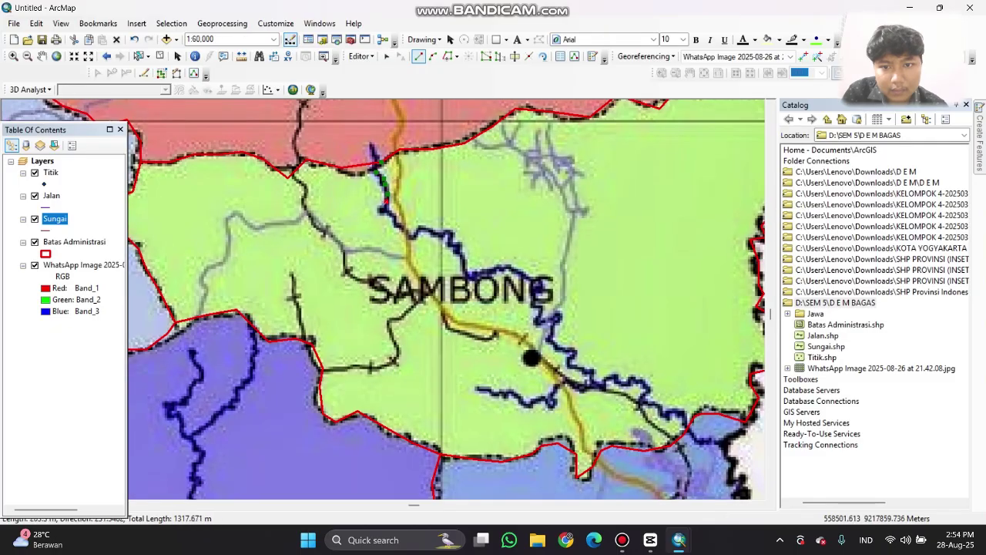
{"action": "left_click", "coordinate": [396, 224]}
{"action": "left_click", "coordinate": [414, 235]}
{"action": "left_click", "coordinate": [431, 230]}
{"action": "left_click", "coordinate": [451, 236]}
{"action": "left_click", "coordinate": [460, 254]}
{"action": "left_click", "coordinate": [469, 275]}
{"action": "left_click", "coordinate": [505, 268]}
{"action": "left_click", "coordinate": [537, 300]}
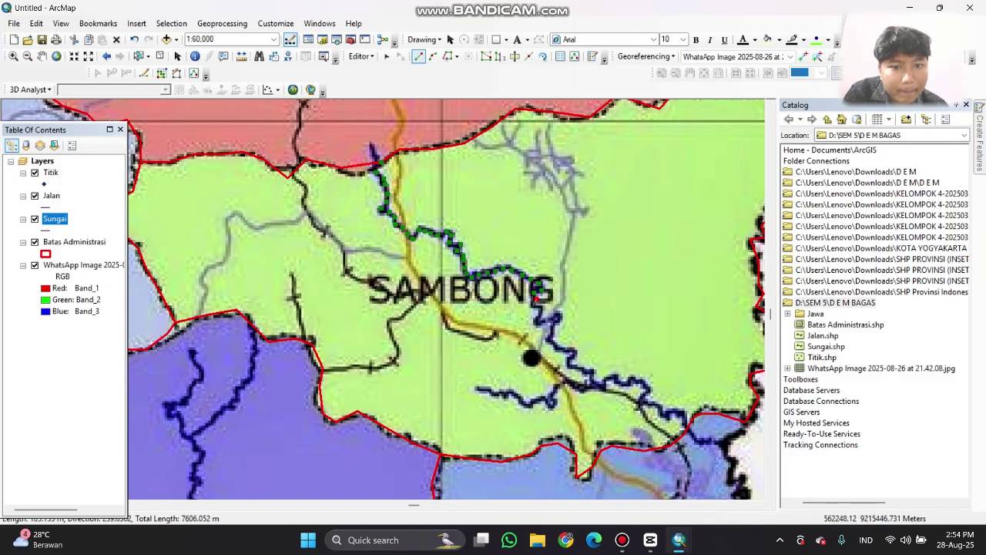
{"action": "left_click", "coordinate": [539, 310]}
{"action": "left_click", "coordinate": [544, 322]}
{"action": "left_click", "coordinate": [557, 315]}
{"action": "left_click", "coordinate": [550, 339]}
{"action": "left_click", "coordinate": [570, 353]}
{"action": "left_click", "coordinate": [576, 367]}
{"action": "left_click", "coordinate": [602, 385]}
{"action": "left_click", "coordinate": [614, 378]}
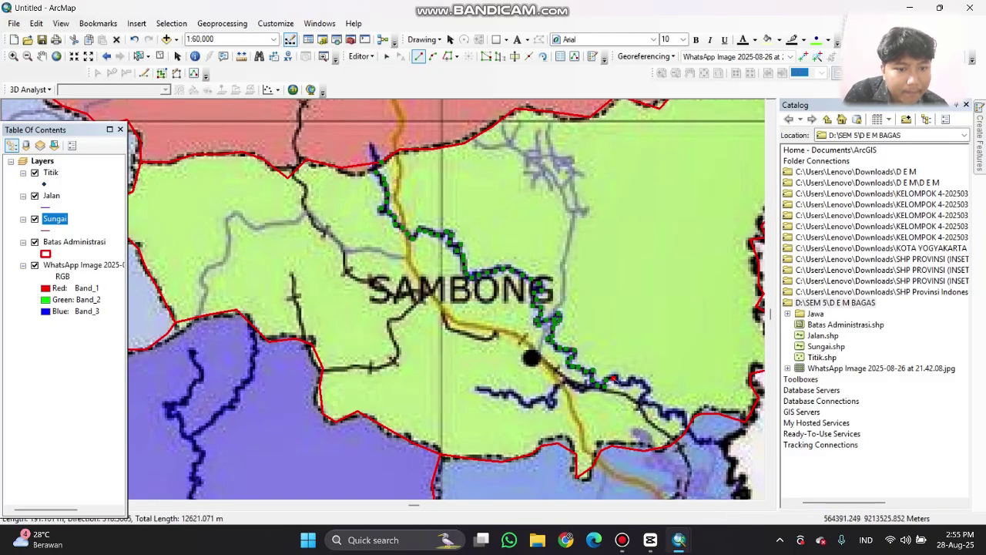
{"action": "left_click", "coordinate": [635, 383]}
{"action": "left_click", "coordinate": [650, 399]}
{"action": "left_click", "coordinate": [669, 411]}
{"action": "double_click", "coordinate": [688, 421]}
- Digitize the main river through Kedungtuban, from its northern end down to the southeastern district boundary
{"action": "scroll", "coordinate": [557, 149], "scroll_direction": "down", "scroll_amount": 4}
{"action": "scroll", "coordinate": [459, 229], "scroll_direction": "up", "scroll_amount": 2}
{"action": "left_click", "coordinate": [436, 192]}
{"action": "left_click", "coordinate": [442, 208]}
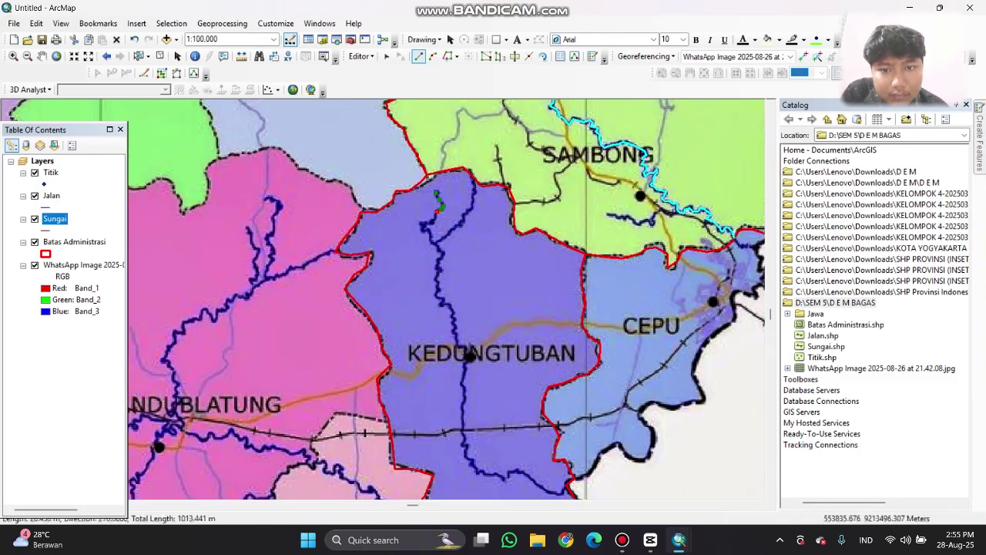
{"action": "left_click", "coordinate": [433, 219]}
{"action": "left_click", "coordinate": [422, 226]}
{"action": "left_click", "coordinate": [431, 236]}
{"action": "left_click", "coordinate": [437, 246]}
{"action": "left_click", "coordinate": [445, 252]}
{"action": "left_click", "coordinate": [438, 268]}
{"action": "left_click", "coordinate": [438, 283]}
{"action": "left_click", "coordinate": [444, 301]}
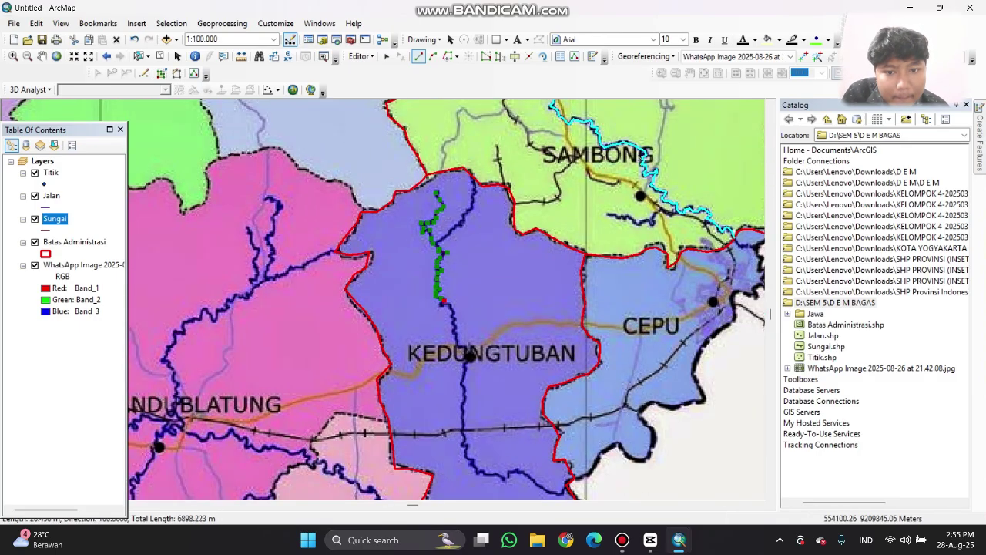
{"action": "mouse_move", "coordinate": [442, 300]}
{"action": "left_mouse_down"}
{"action": "mouse_move", "coordinate": [456, 338]}
{"action": "mouse_move", "coordinate": [464, 453]}
{"action": "mouse_move", "coordinate": [479, 470]}
{"action": "mouse_move", "coordinate": [568, 484]}
{"action": "mouse_move", "coordinate": [326, 282]}
{"action": "left_mouse_up"}
{"action": "double_click", "coordinate": [568, 484]}
- Stop editing the Sungai layer and save the river edits
{"action": "scroll", "coordinate": [568, 484], "scroll_direction": "up", "scroll_amount": 1}
{"action": "left_click_drag", "start_coordinate": [442, 166], "coordinate": [487, 278]}
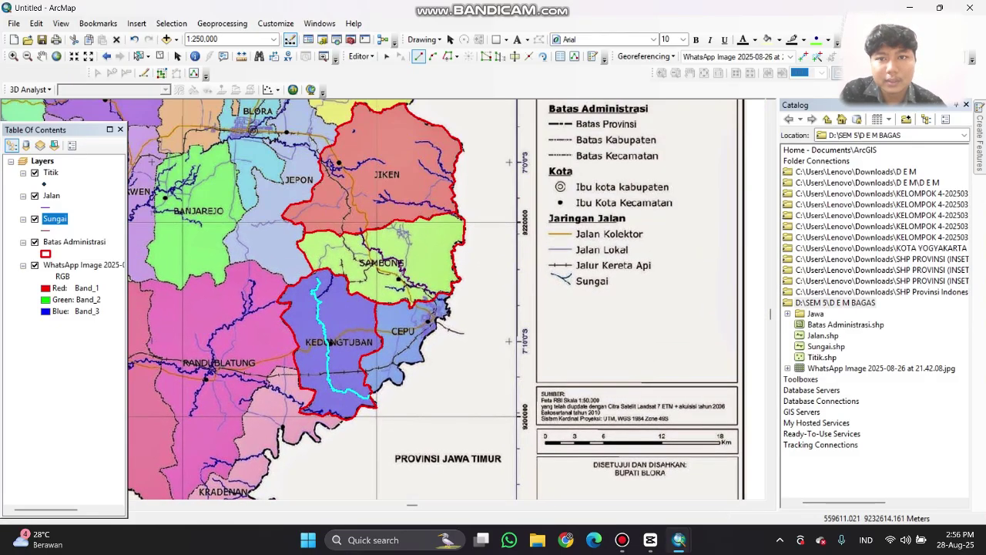
{"action": "left_click", "coordinate": [359, 57]}
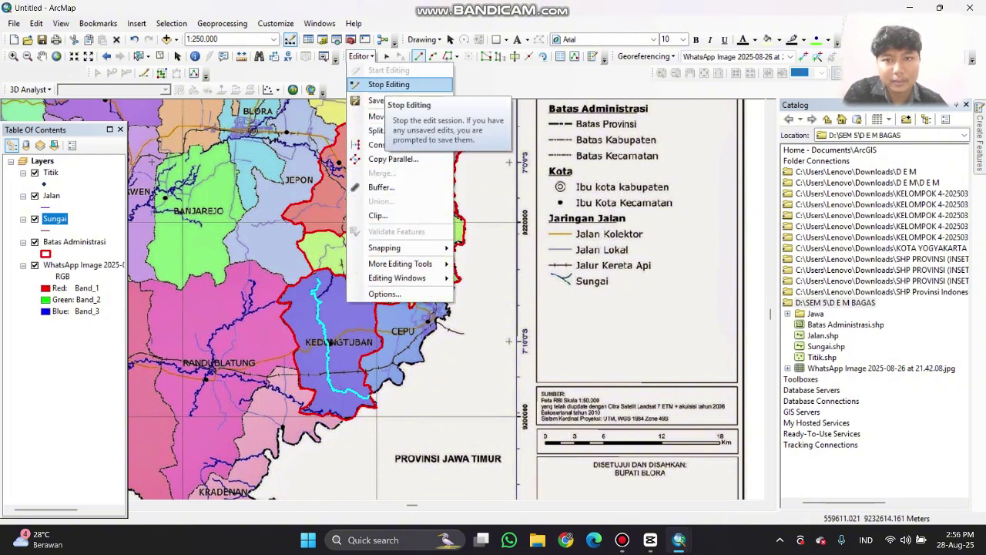
{"action": "left_click", "coordinate": [382, 85]}
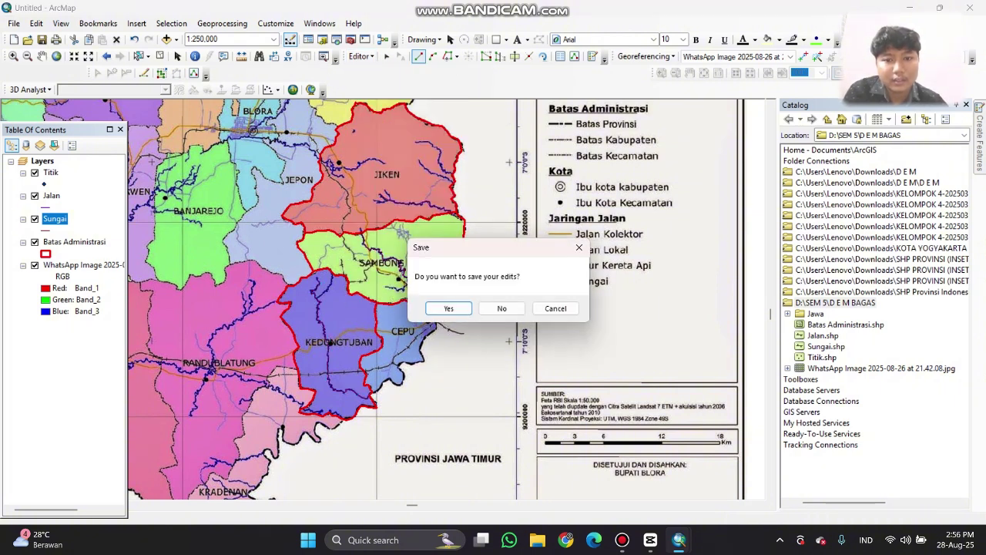
{"action": "left_click", "coordinate": [448, 308]}
- Start editing the Jalan layer and choose the Jalan template for creating new line features
{"action": "left_click", "coordinate": [51, 196]}
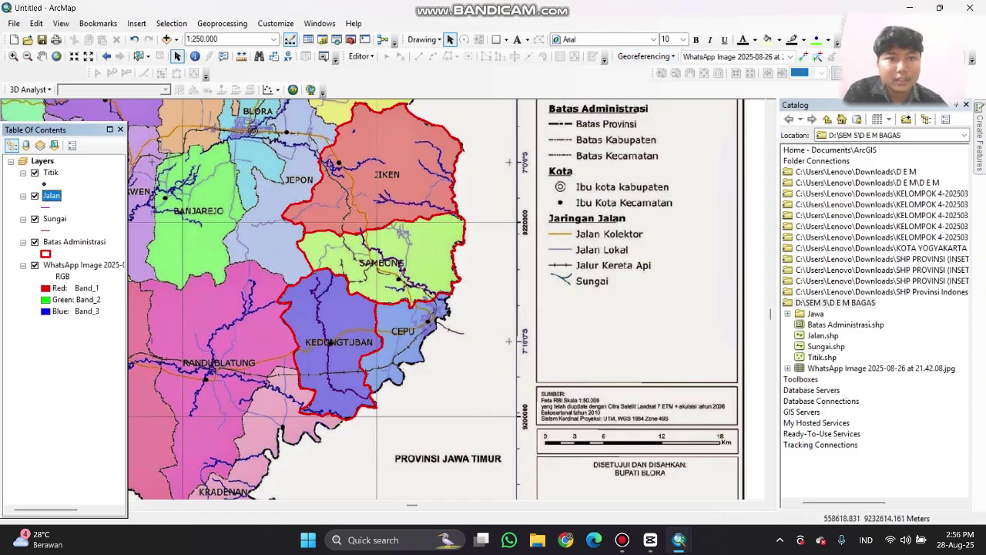
{"action": "right_click", "coordinate": [60, 196]}
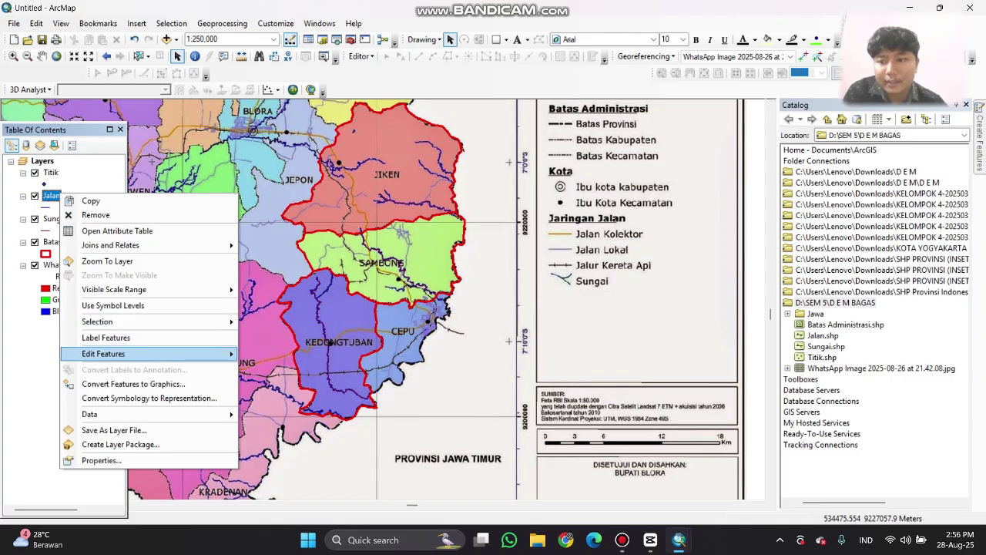
{"action": "mouse_move", "coordinate": [103, 354]}
{"action": "left_click", "coordinate": [280, 354]}
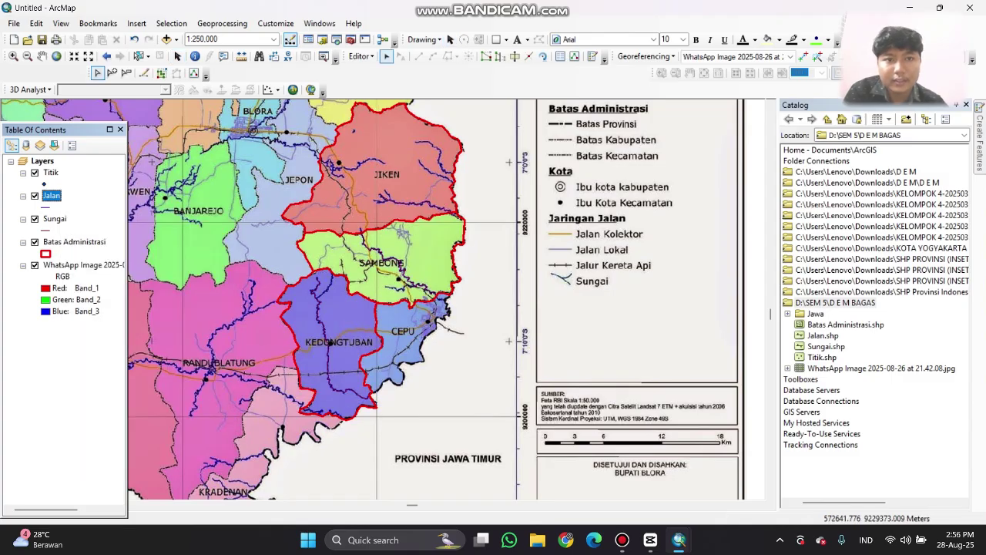
{"action": "left_click", "coordinate": [592, 57]}
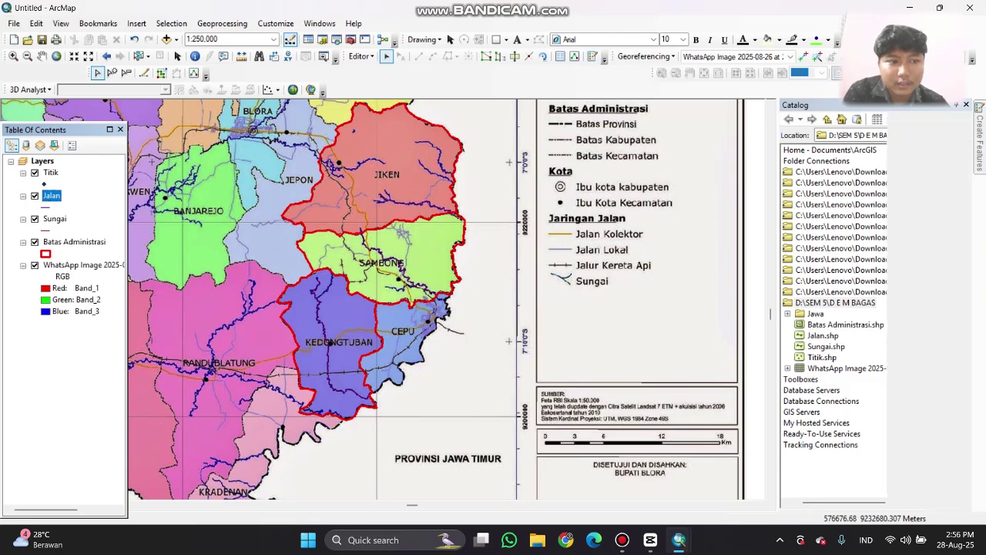
{"action": "left_click", "coordinate": [821, 174]}
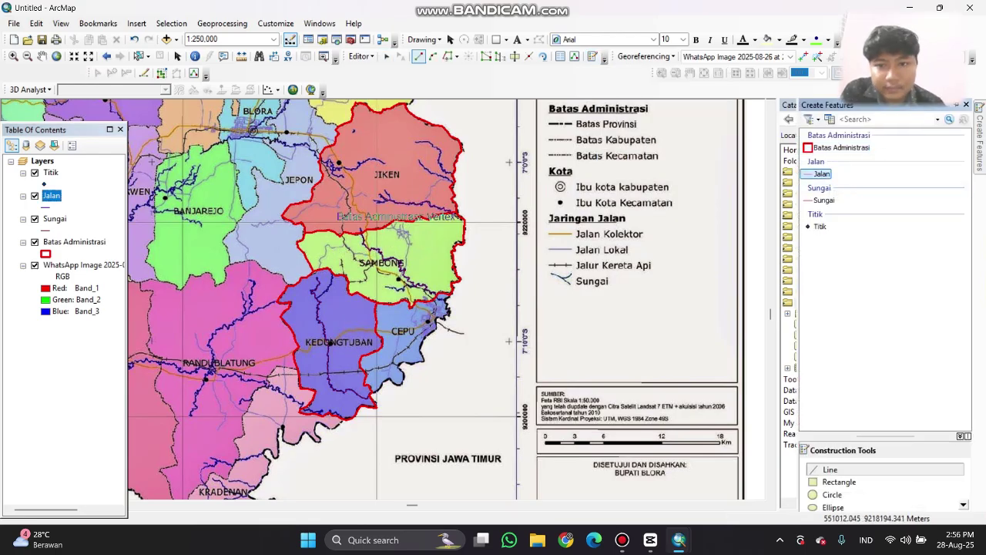
- Digitize the orange collector road through Jiken, from the Jepon boundary south to the Sambong boundary
{"action": "scroll", "coordinate": [383, 285], "scroll_direction": "up", "scroll_amount": 1}
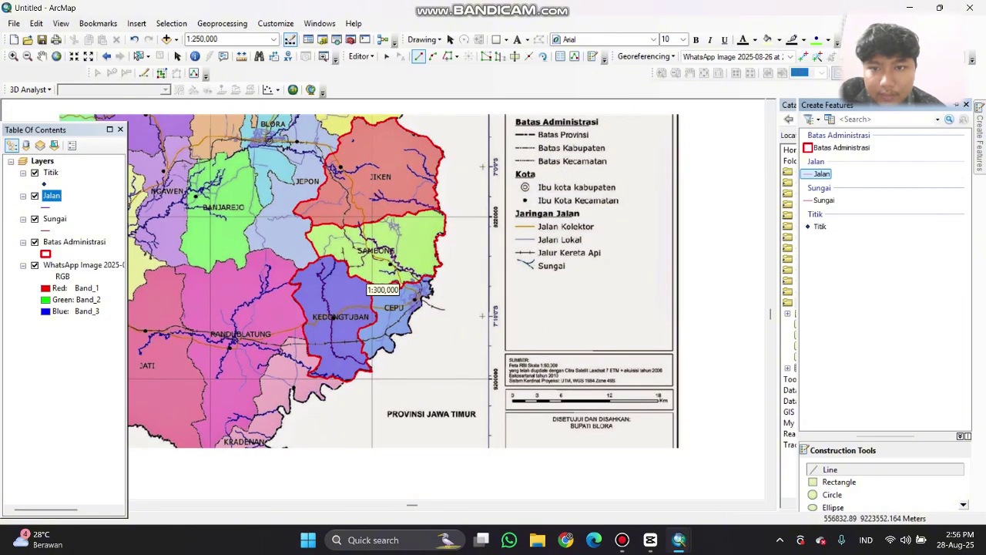
{"action": "scroll", "coordinate": [328, 151], "scroll_direction": "down", "scroll_amount": 6}
{"action": "left_click", "coordinate": [346, 151]}
{"action": "left_click", "coordinate": [354, 165]}
{"action": "left_click", "coordinate": [362, 175]}
{"action": "left_click", "coordinate": [368, 187]}
{"action": "left_click", "coordinate": [374, 200]}
{"action": "left_click", "coordinate": [381, 209]}
{"action": "left_click", "coordinate": [385, 218]}
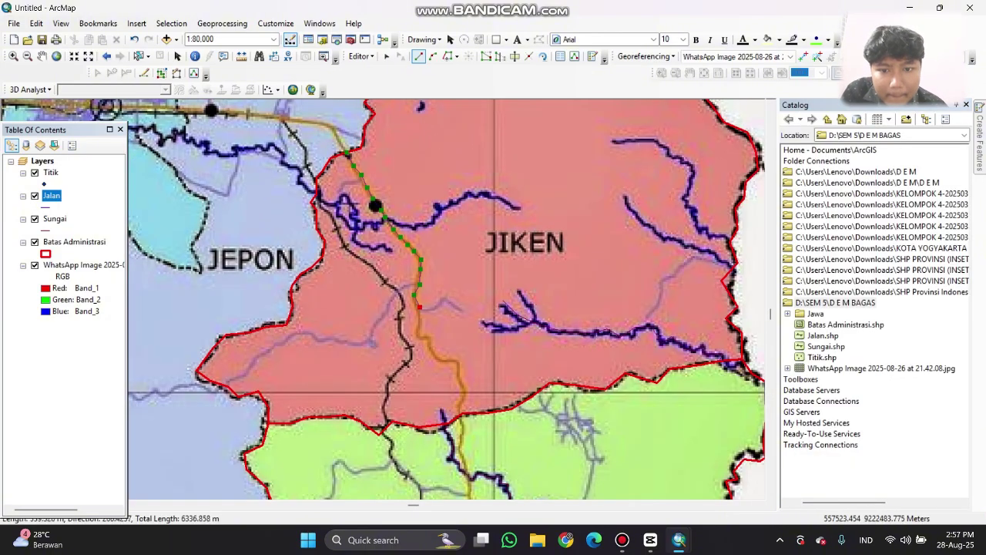
{"action": "left_click", "coordinate": [417, 324]}
{"action": "left_click", "coordinate": [426, 341]}
{"action": "left_click", "coordinate": [436, 357]}
{"action": "left_click", "coordinate": [455, 363]}
{"action": "left_click", "coordinate": [463, 386]}
{"action": "double_click", "coordinate": [461, 414]}
- Digitize the collector road through Sambong, continuing from the end of the Jiken road to the Cepu boundary
{"action": "scroll", "coordinate": [462, 413], "scroll_direction": "up", "scroll_amount": 3}
{"action": "left_click_drag", "start_coordinate": [543, 469], "coordinate": [444, 277]}
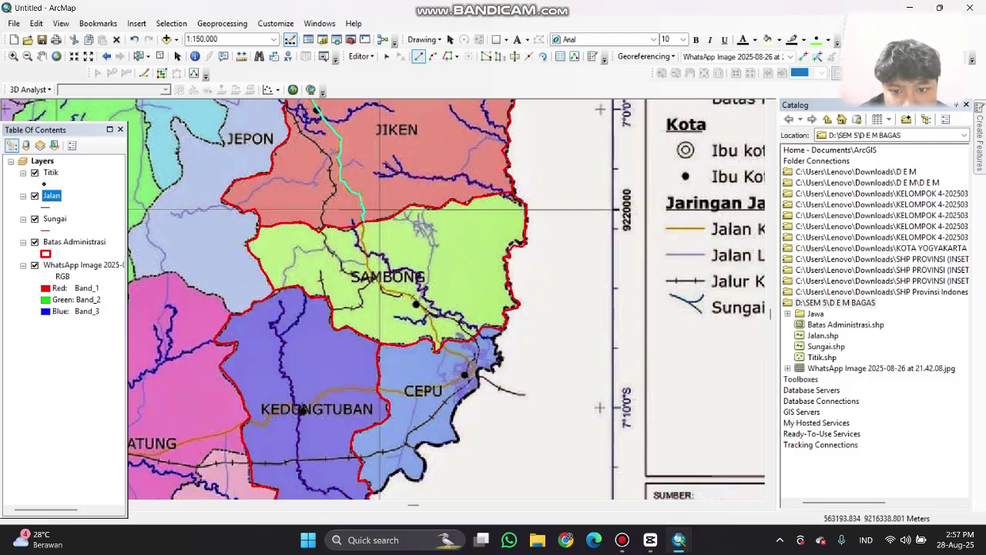
{"action": "left_click", "coordinate": [363, 221]}
{"action": "left_click", "coordinate": [364, 229]}
{"action": "left_click", "coordinate": [368, 266]}
{"action": "left_click", "coordinate": [373, 275]}
{"action": "left_click", "coordinate": [383, 290]}
{"action": "left_click", "coordinate": [398, 292]}
{"action": "left_click", "coordinate": [408, 295]}
{"action": "left_click", "coordinate": [416, 300]}
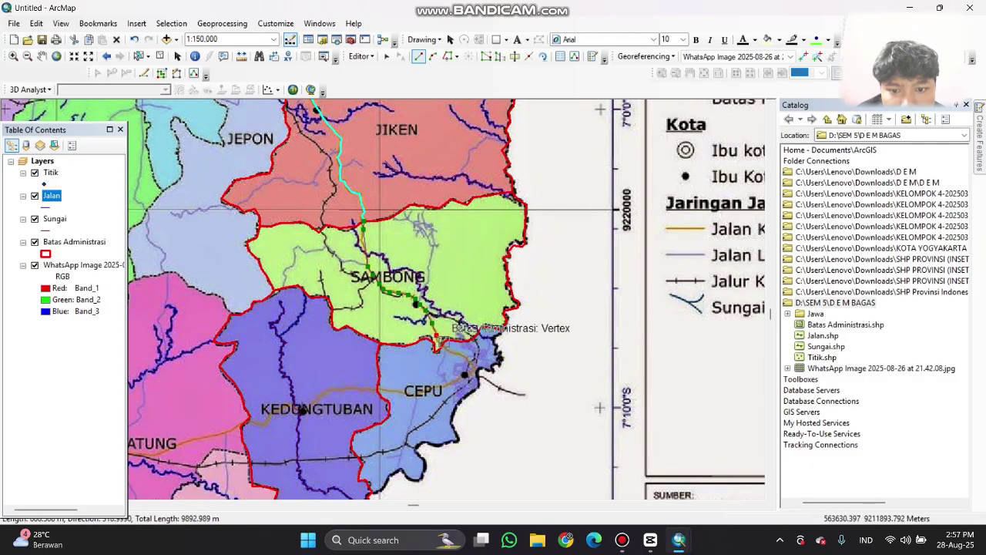
{"action": "double_click", "coordinate": [438, 342]}
- Digitize the collector road across Kedungtuban, from its western boundary to the Cepu boundary
{"action": "scroll", "coordinate": [438, 342], "scroll_direction": "down", "scroll_amount": 1}
{"action": "left_click_drag", "start_coordinate": [439, 342], "coordinate": [505, 283]}
{"action": "left_click", "coordinate": [281, 375]}
{"action": "left_click", "coordinate": [301, 380]}
{"action": "left_click", "coordinate": [362, 355]}
{"action": "left_click", "coordinate": [397, 342]}
{"action": "double_click", "coordinate": [432, 340]}
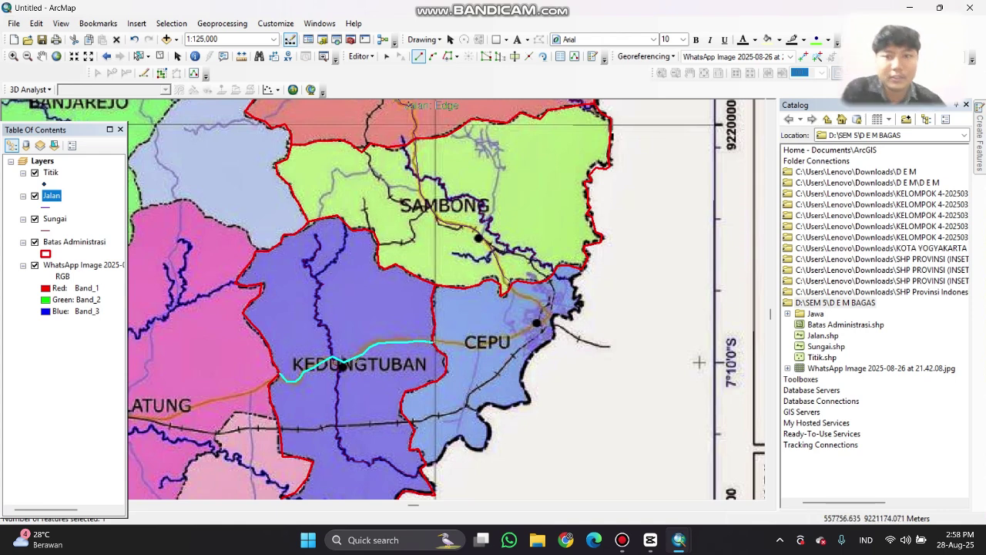
- Stop editing the Jalan layer and save the road edits
{"action": "left_click", "coordinate": [359, 56]}
{"action": "left_click", "coordinate": [389, 84]}
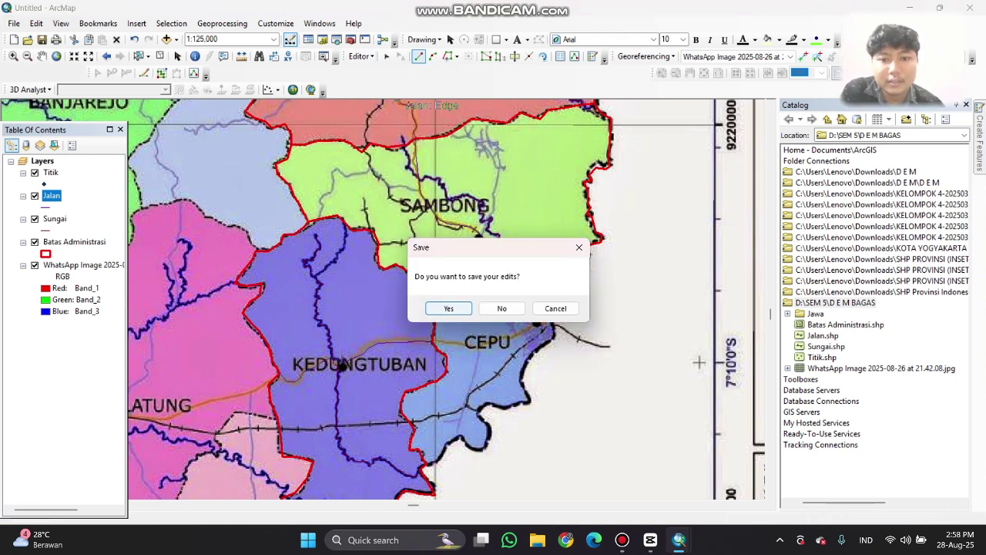
{"action": "key", "text": "Return"}
- Start editing the Titik layer and place points on the district capitals of Jiken, Sambong and Kedungtuban
{"action": "right_click", "coordinate": [50, 171]}
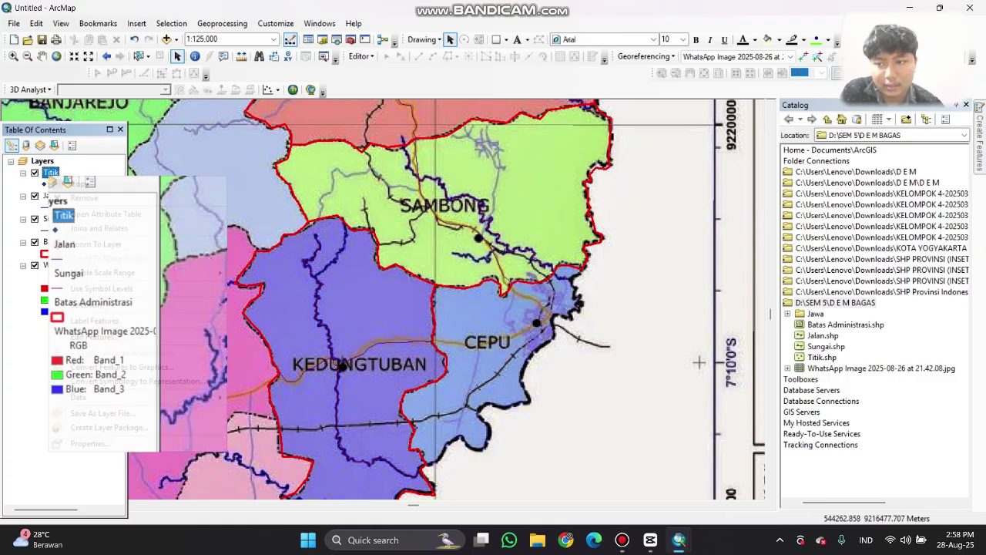
{"action": "mouse_move", "coordinate": [93, 337]}
{"action": "left_click", "coordinate": [269, 337]}
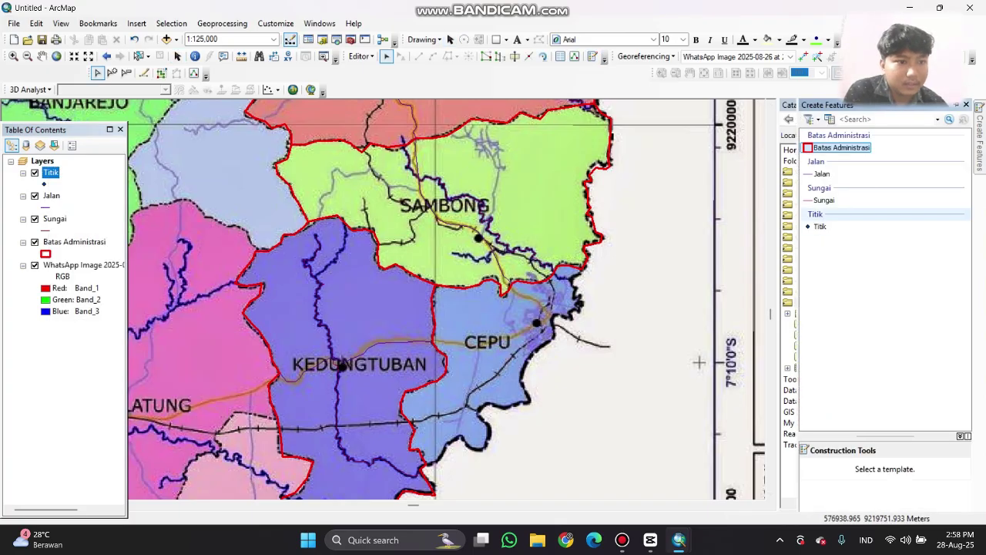
{"action": "left_click", "coordinate": [819, 226]}
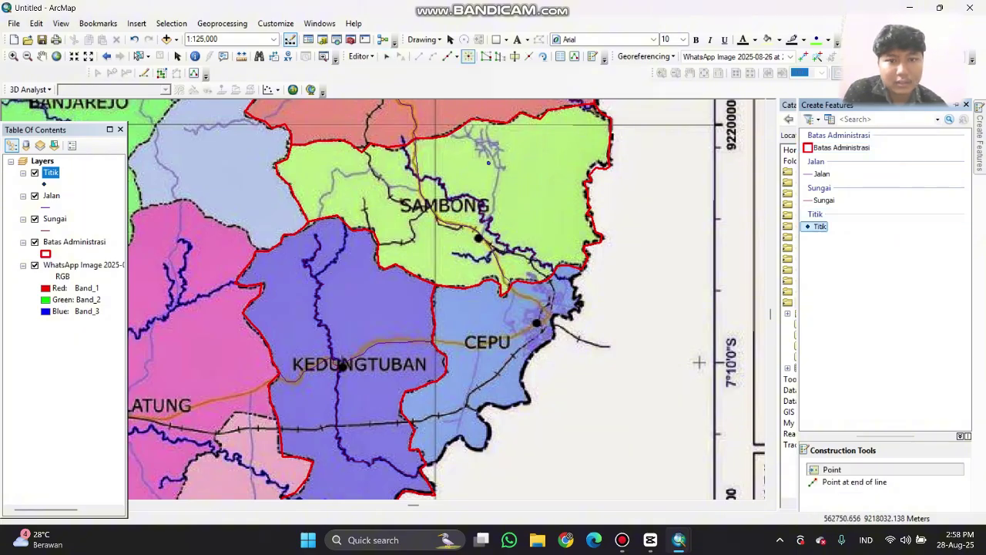
{"action": "scroll", "coordinate": [699, 362], "scroll_direction": "up", "scroll_amount": 3}
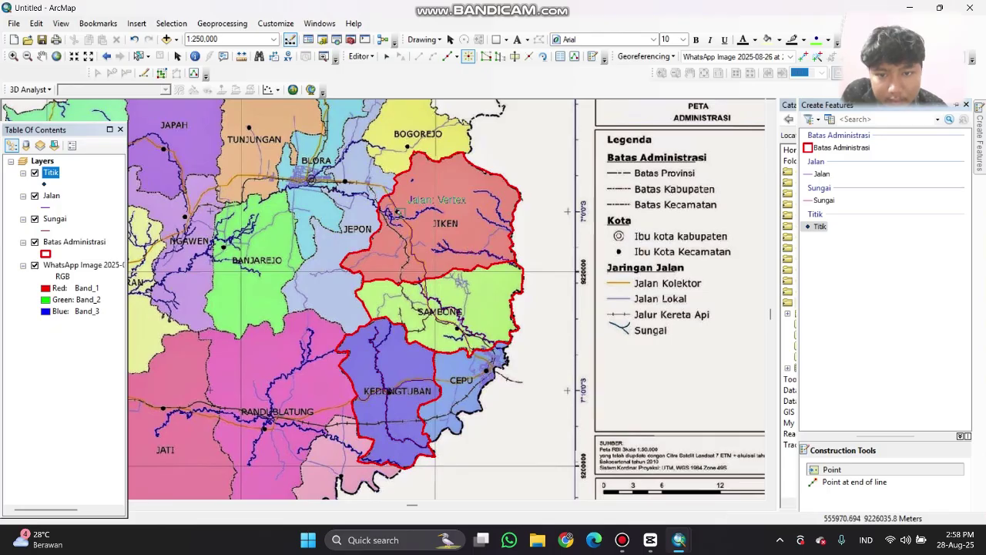
{"action": "left_click", "coordinate": [398, 212]}
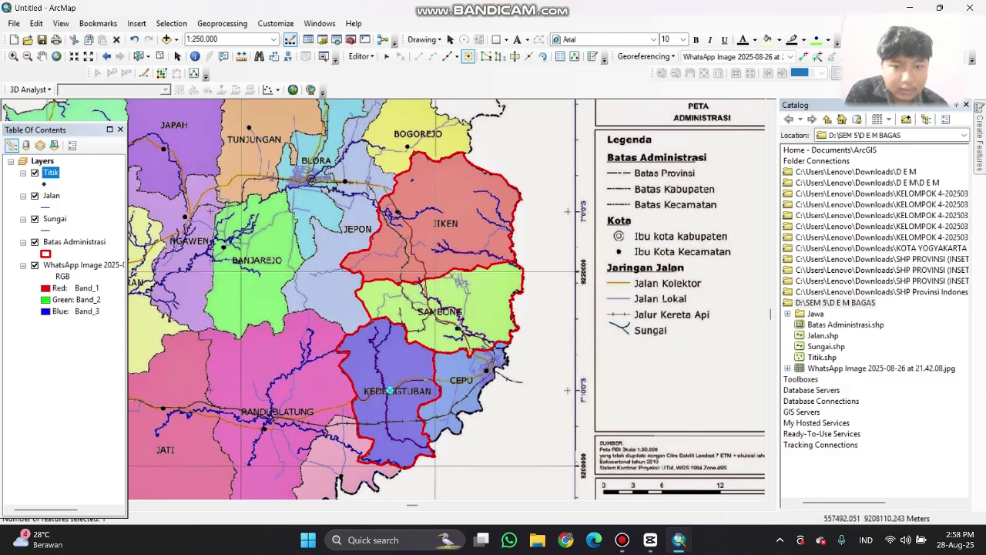
- Stop editing the Titik layer and save the point edits
{"action": "left_click", "coordinate": [360, 56]}
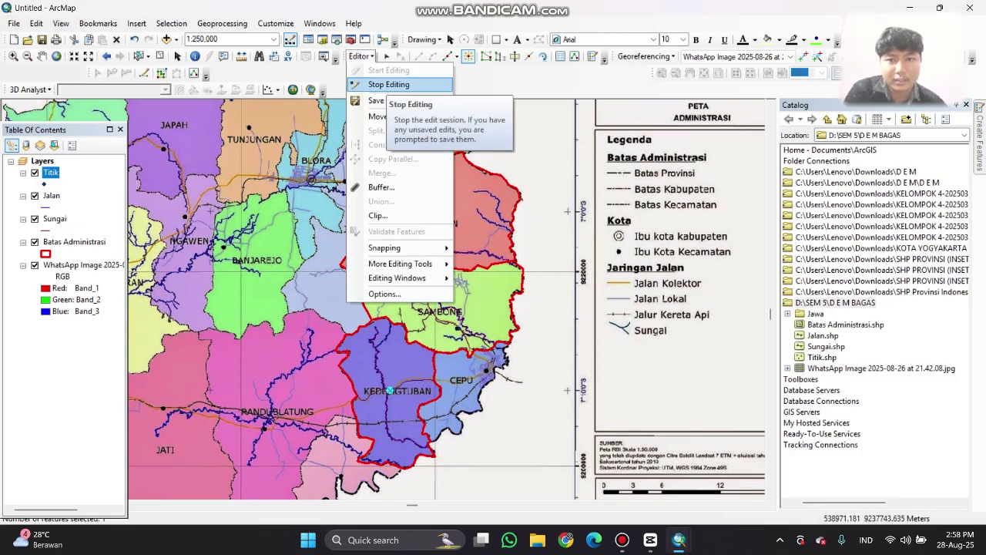
{"action": "left_click", "coordinate": [389, 84]}
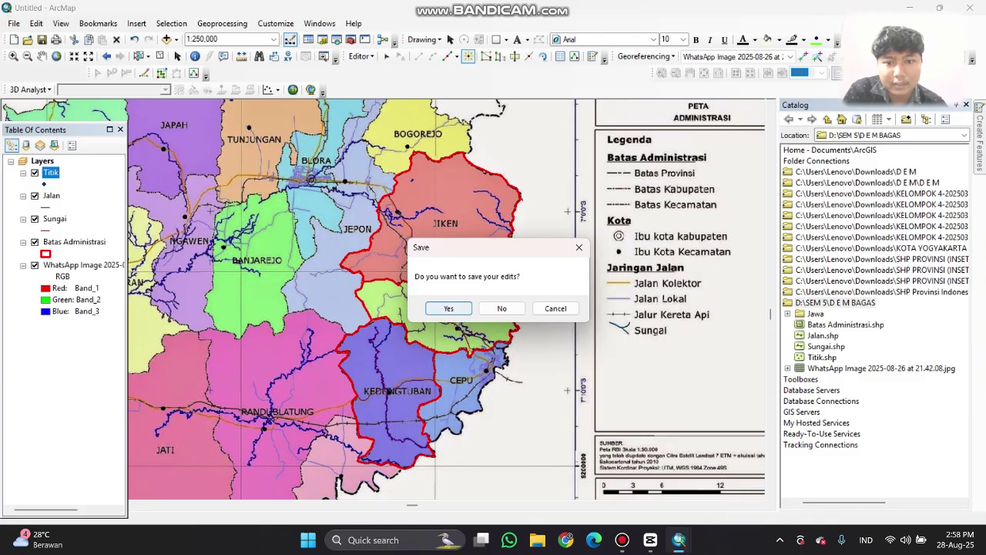
{"action": "left_click", "coordinate": [445, 308]}
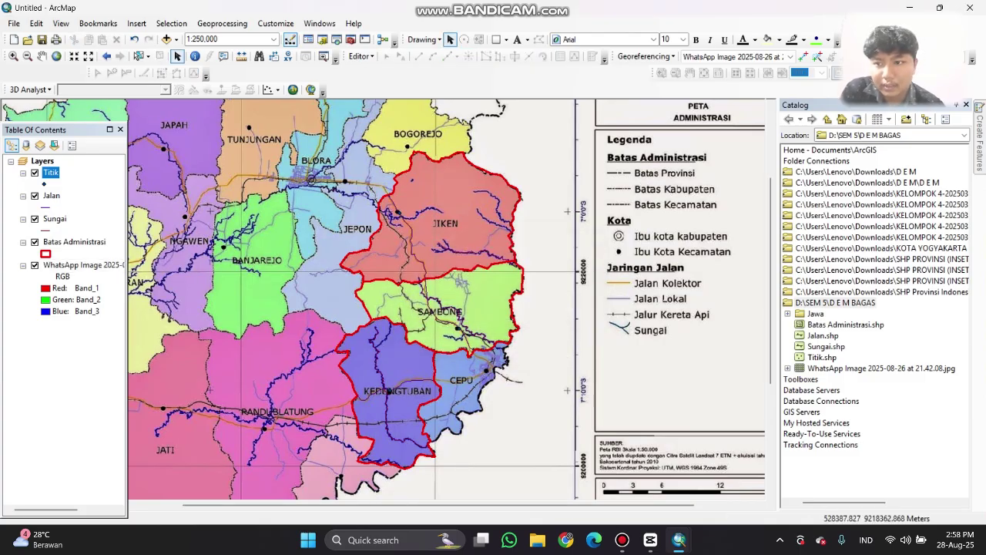
- Hide the georeferenced WhatsApp Image layer and switch from ArcMap to Global Mapper
{"action": "left_click", "coordinate": [34, 265]}
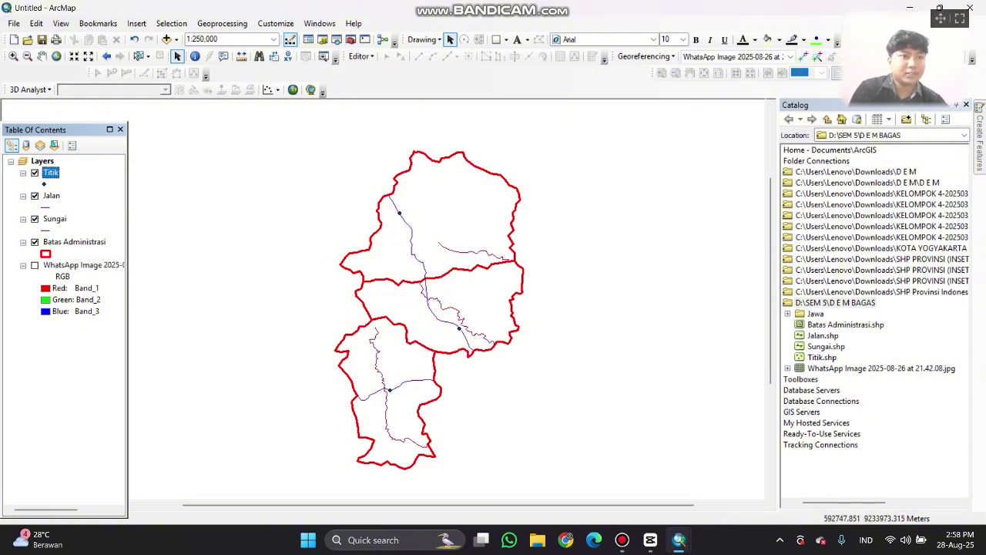
{"action": "key", "text": "super+d"}
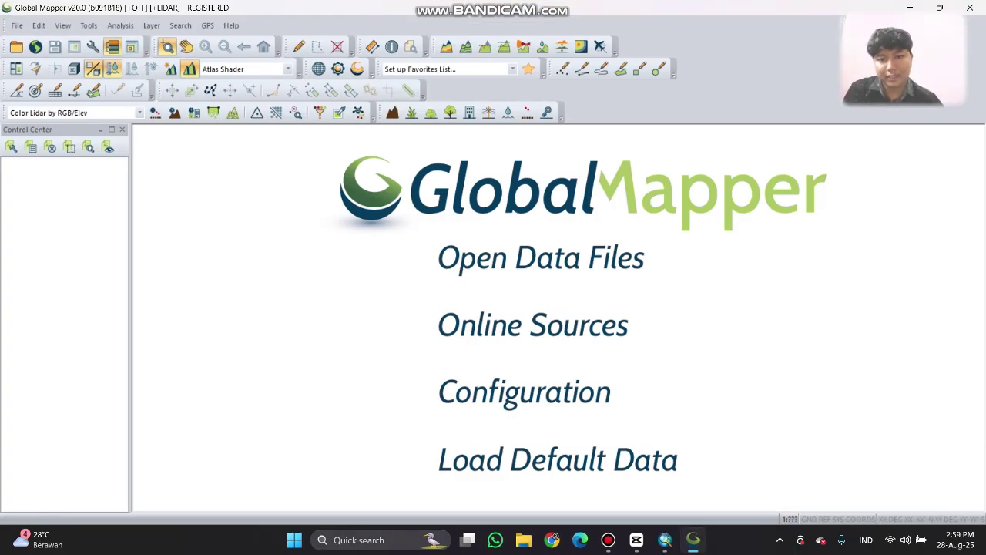
- Load all the HGT elevation tiles from the Jawa folder inside D E M BAGAS
{"action": "key", "text": "ctrl+o"}
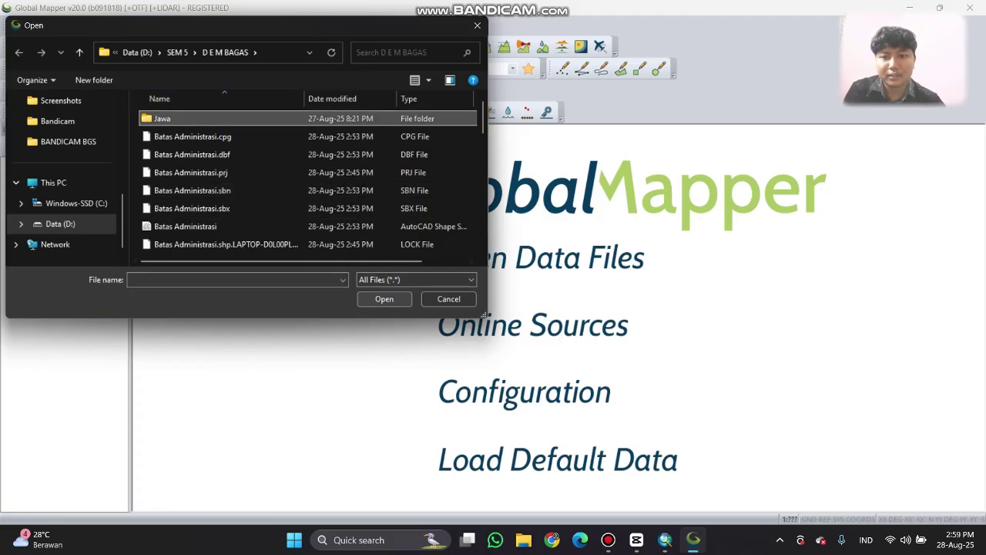
{"action": "left_click", "coordinate": [384, 299]}
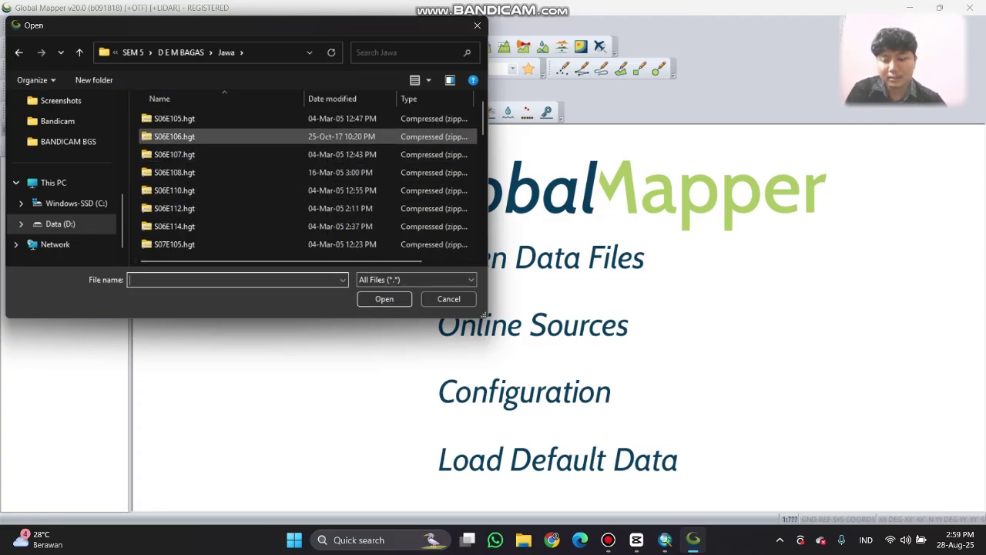
{"action": "left_click", "coordinate": [175, 118]}
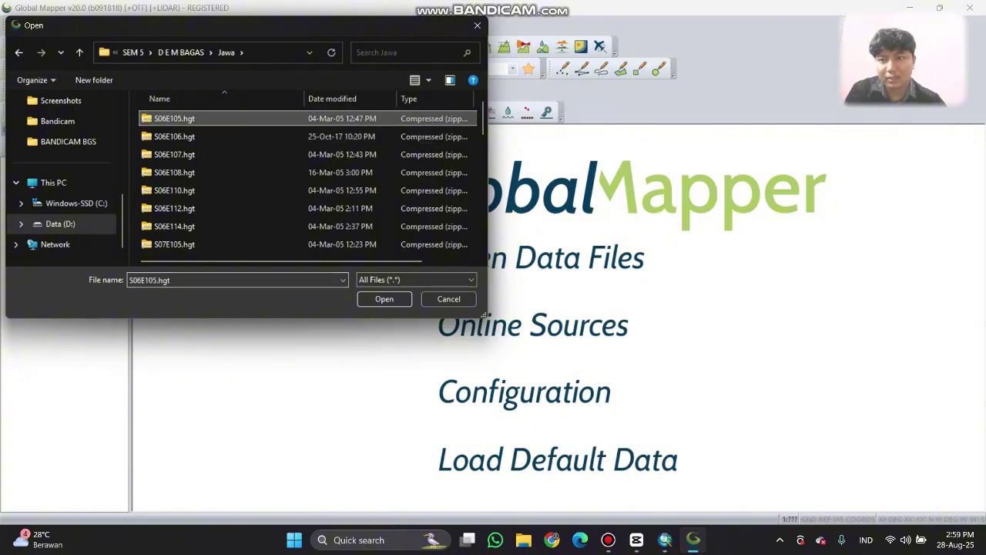
{"action": "key", "text": "ctrl+a"}
{"action": "key", "text": "Return"}
{"action": "key", "text": "Return"}
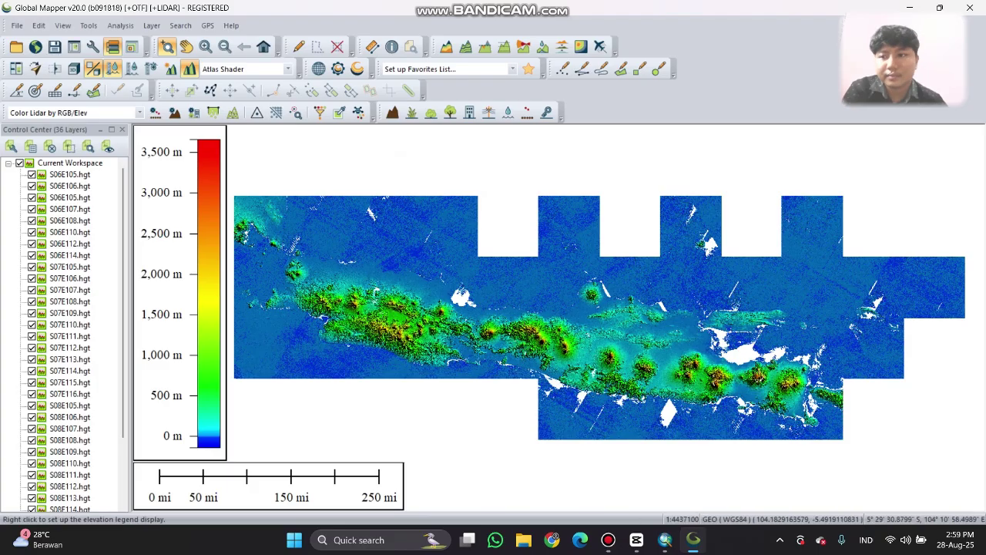
- Load the Batas Administrasi shapefile from the SEM 5\D E M BAGAS folder on drive D
{"action": "left_click", "coordinate": [16, 25]}
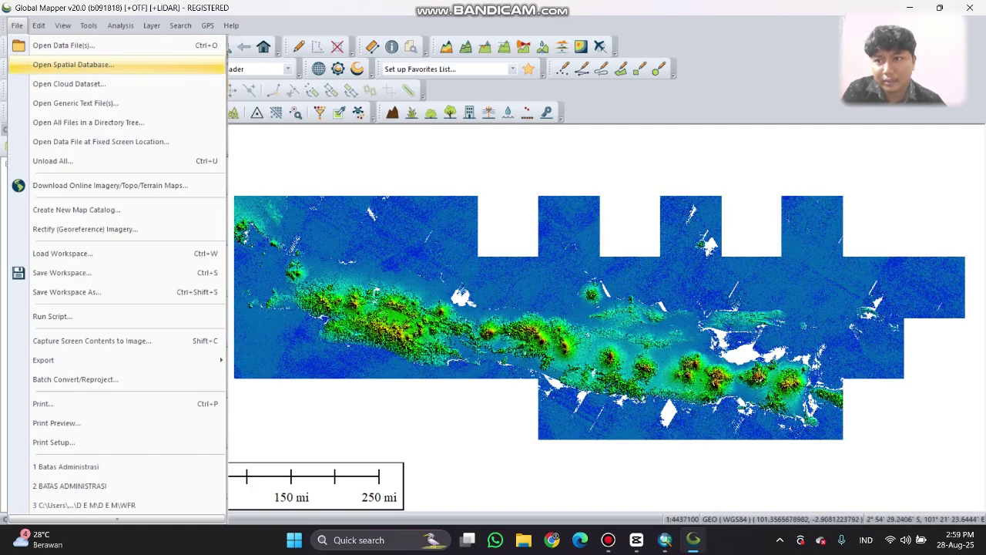
{"action": "left_click", "coordinate": [63, 45]}
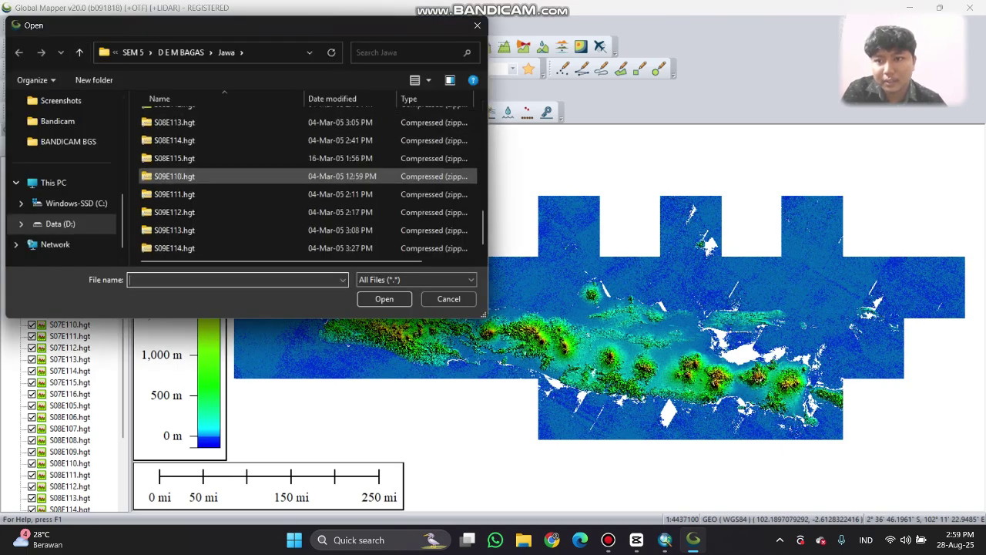
{"action": "left_click", "coordinate": [60, 224]}
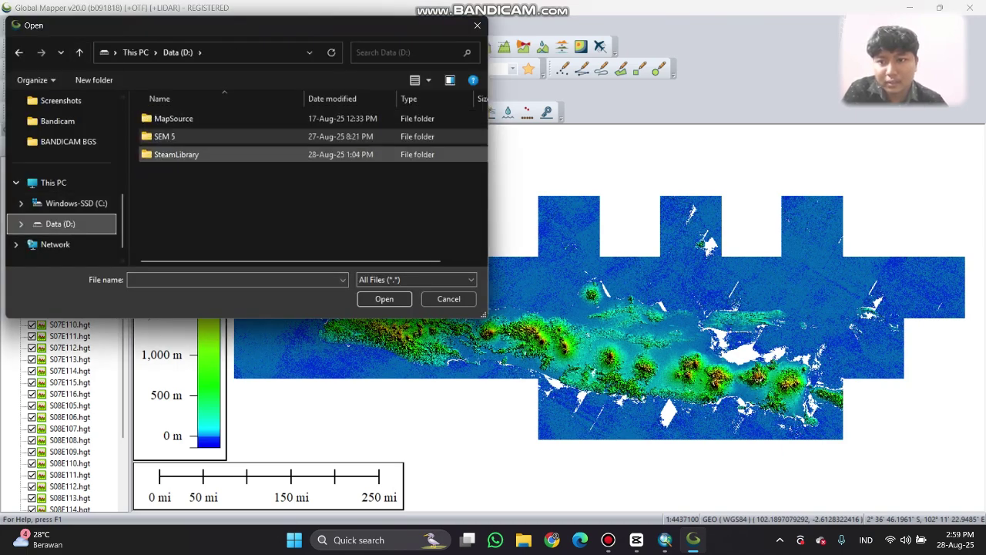
{"action": "double_click", "coordinate": [164, 136]}
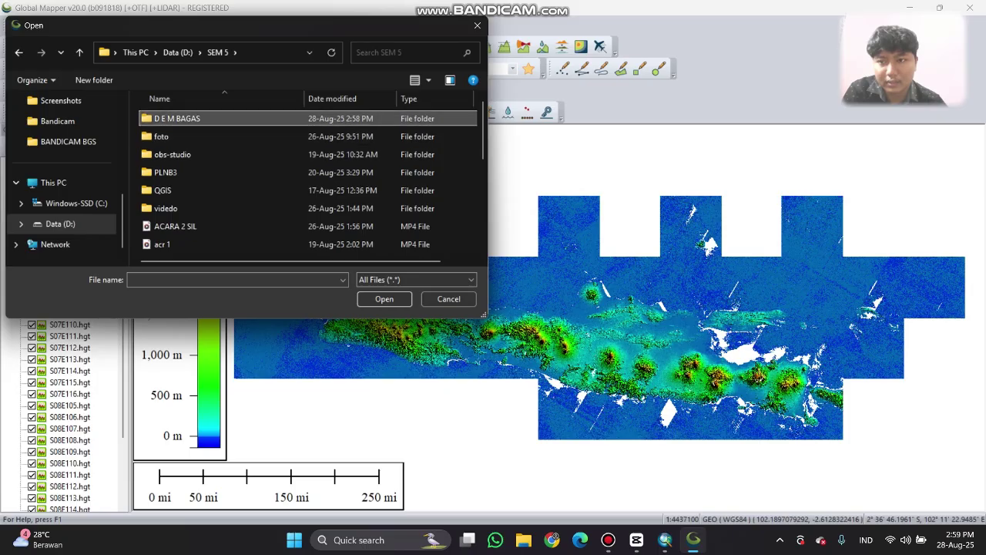
{"action": "double_click", "coordinate": [174, 118]}
{"action": "scroll", "coordinate": [193, 157], "scroll_direction": "up", "scroll_amount": 1}
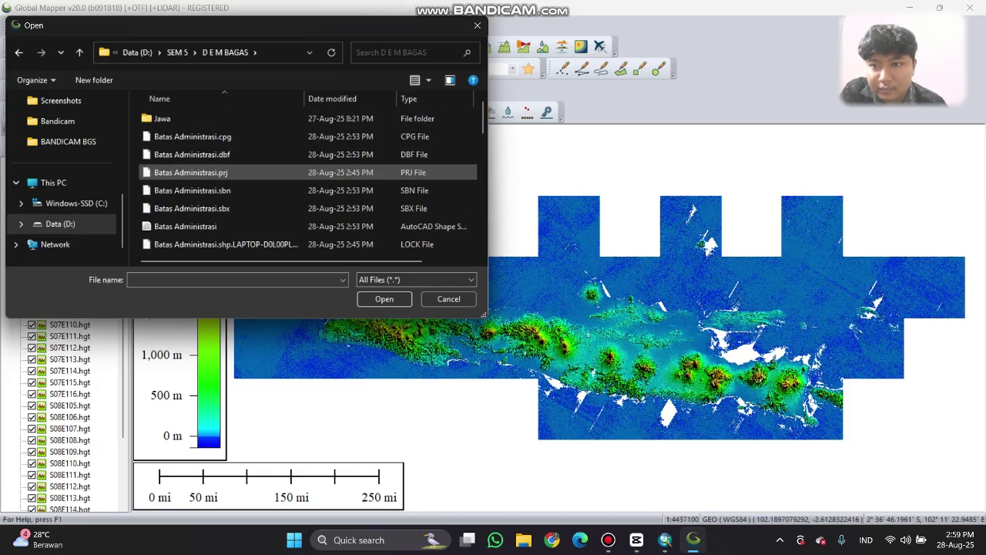
{"action": "scroll", "coordinate": [192, 193], "scroll_direction": "down", "scroll_amount": 3}
{"action": "scroll", "coordinate": [193, 193], "scroll_direction": "down", "scroll_amount": 1}
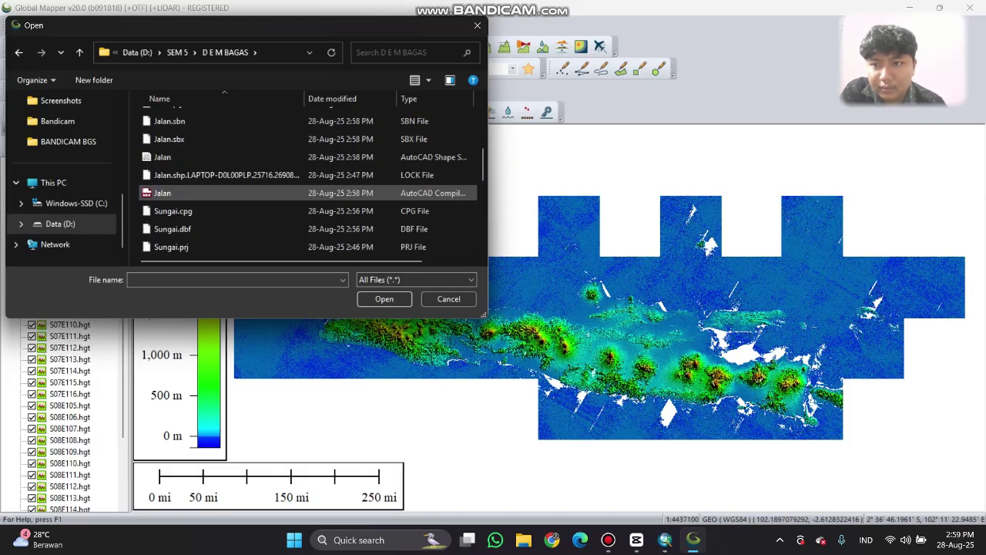
{"action": "scroll", "coordinate": [193, 193], "scroll_direction": "down", "scroll_amount": 2}
{"action": "scroll", "coordinate": [193, 193], "scroll_direction": "up", "scroll_amount": 5}
{"action": "scroll", "coordinate": [192, 192], "scroll_direction": "down", "scroll_amount": 5}
{"action": "scroll", "coordinate": [193, 193], "scroll_direction": "up", "scroll_amount": 1}
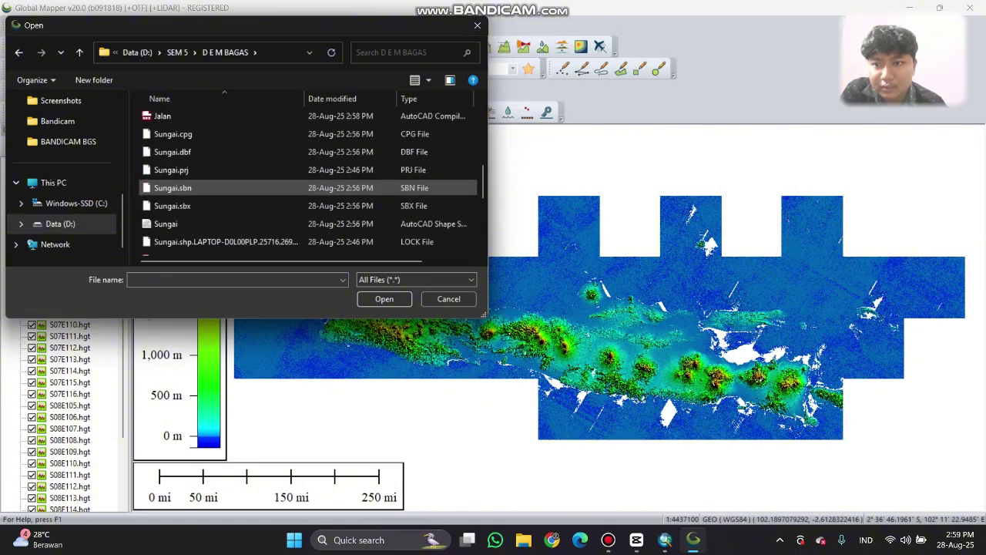
{"action": "scroll", "coordinate": [193, 190], "scroll_direction": "up", "scroll_amount": 3}
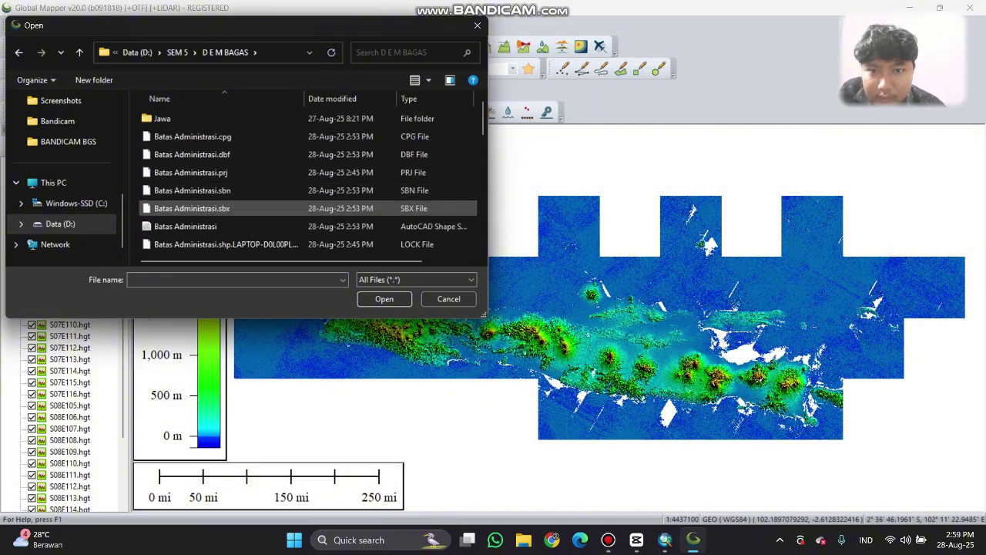
{"action": "double_click", "coordinate": [185, 225]}
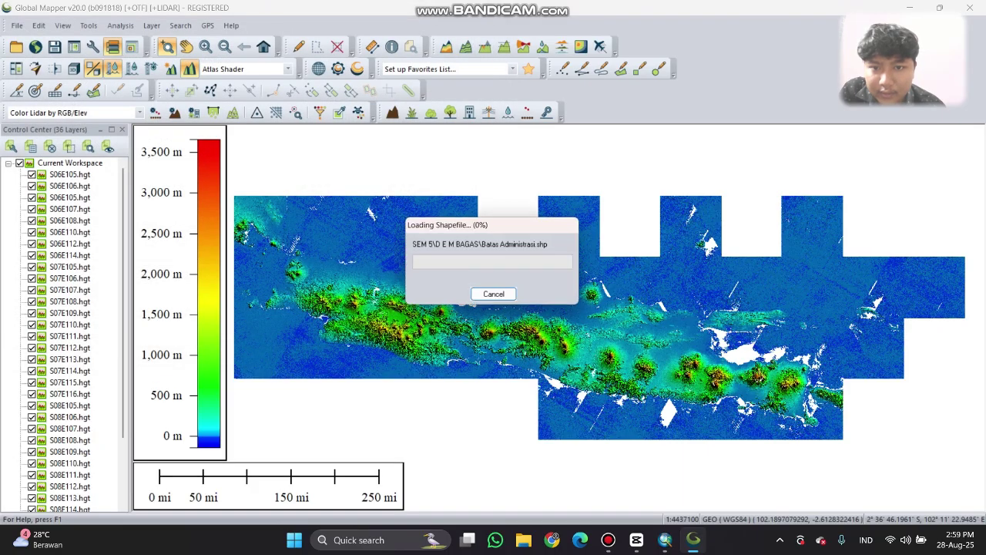
- Zoom the map to the extent of the Batas Administrasi layer
{"action": "left_click", "coordinate": [77, 486]}
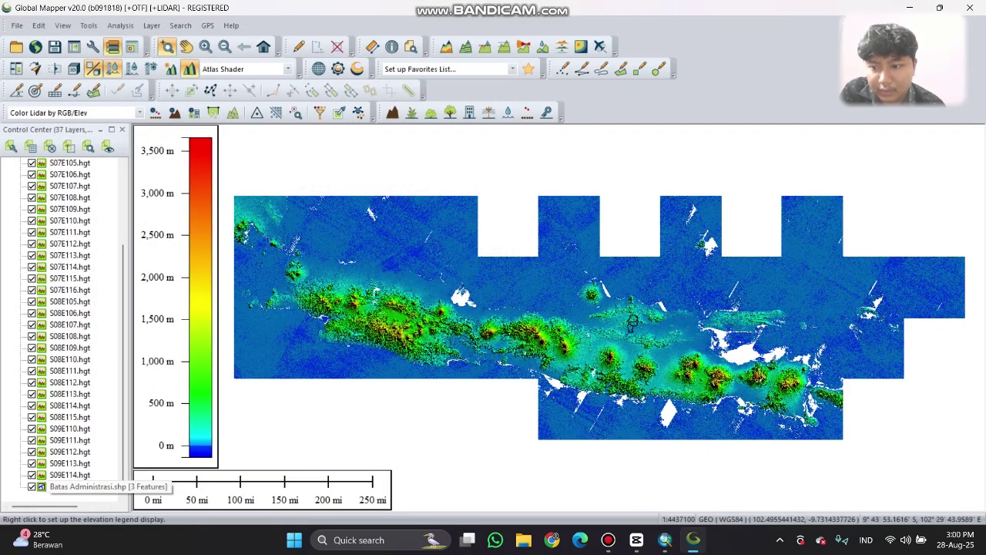
{"action": "right_click", "coordinate": [83, 484]}
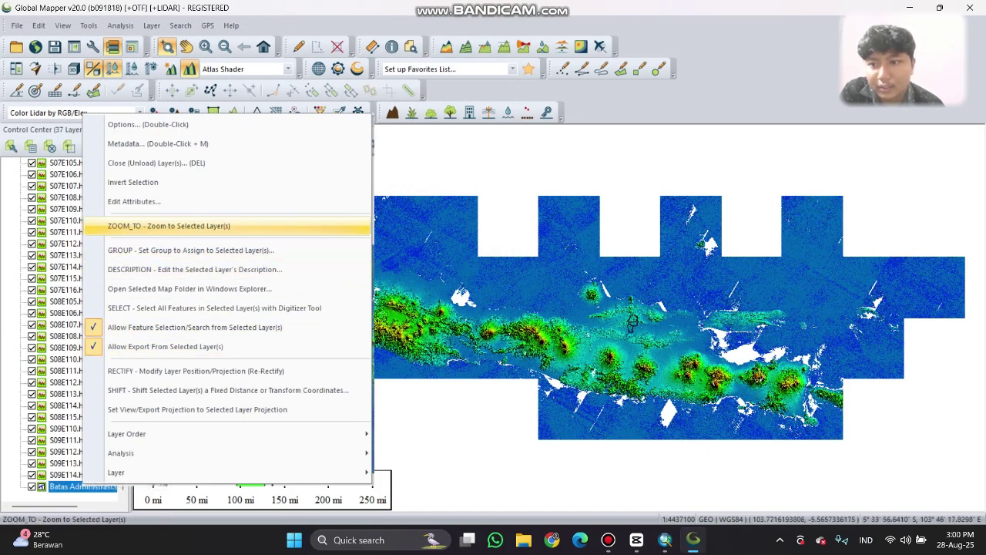
{"action": "left_click", "coordinate": [169, 226]}
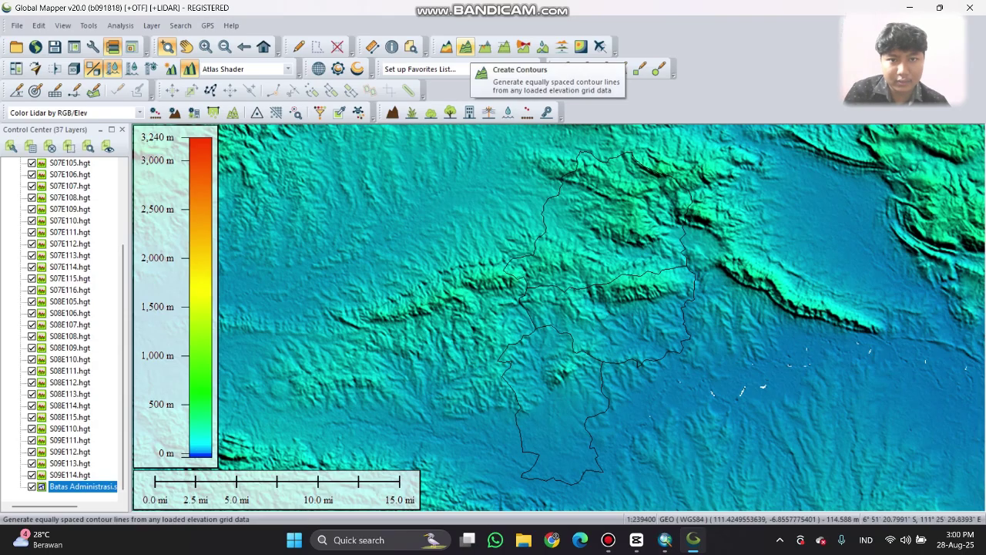
- Generate contours with a changed interval inside a box around the Batas Administrasi boundaries, about -6.93 to -7.25 latitude and 111.40 to 111.70 longitude
{"action": "left_click", "coordinate": [465, 48]}
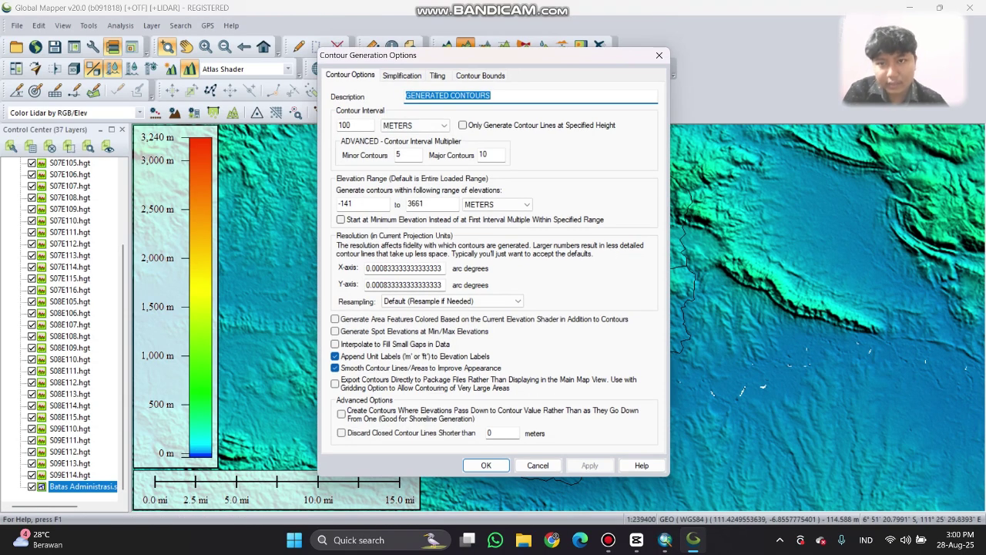
{"action": "left_click", "coordinate": [351, 125]}
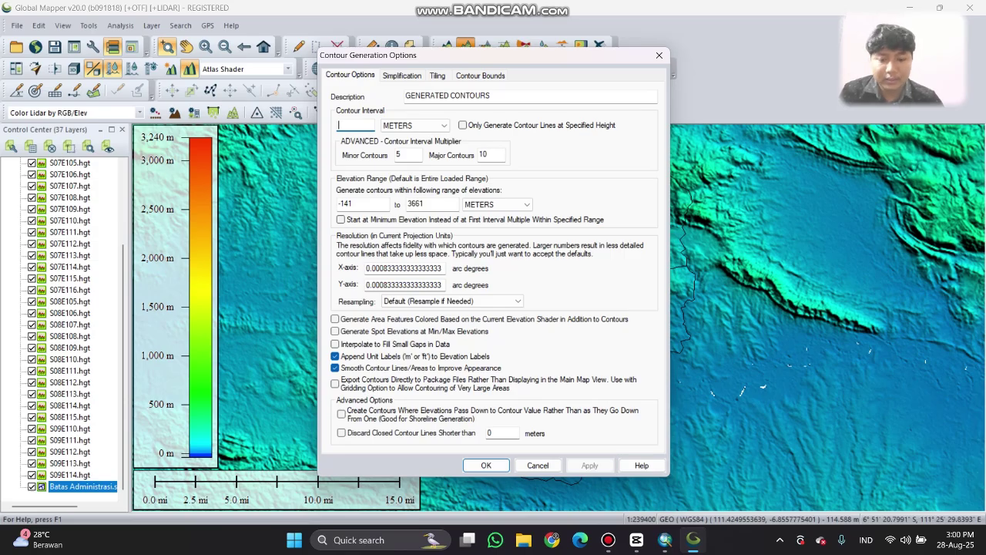
{"action": "left_click", "coordinate": [480, 75]}
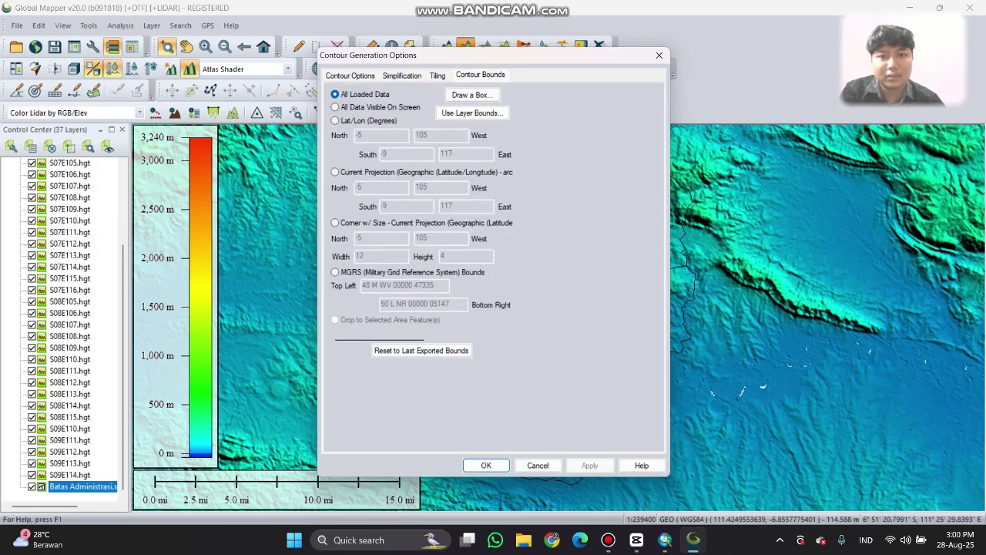
{"action": "left_click", "coordinate": [470, 95]}
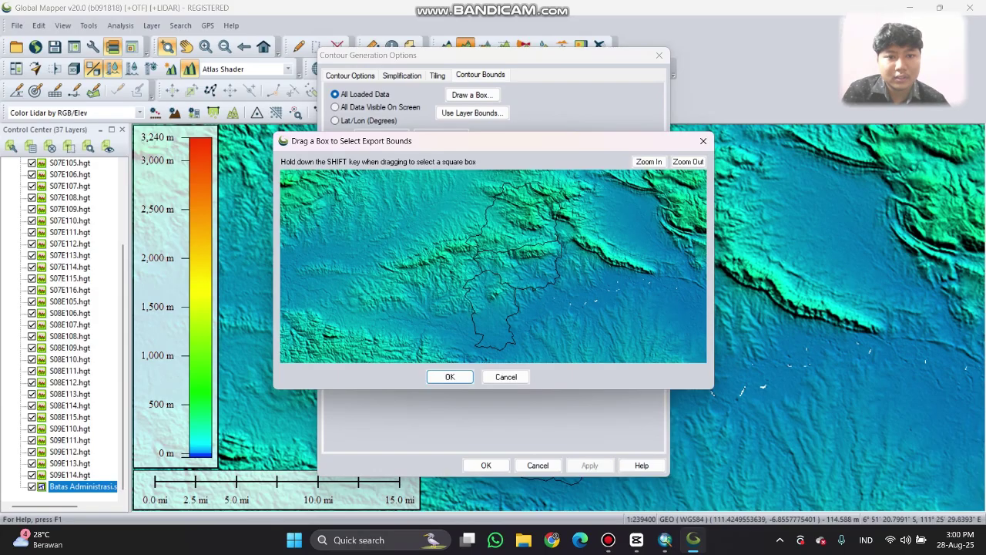
{"action": "scroll", "coordinate": [493, 266], "scroll_direction": "up", "scroll_amount": 1}
{"action": "scroll", "coordinate": [493, 265], "scroll_direction": "down", "scroll_amount": 2}
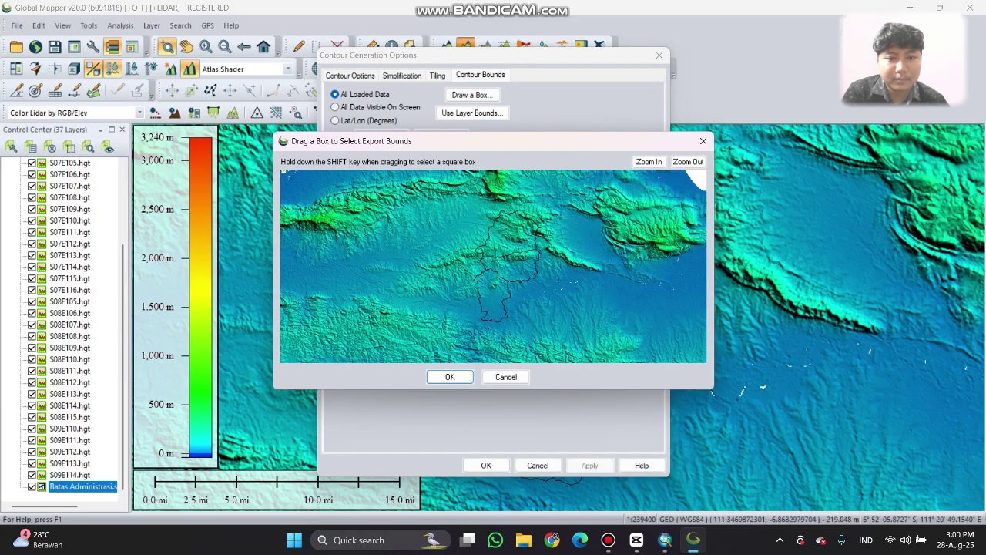
{"action": "scroll", "coordinate": [493, 266], "scroll_direction": "up", "scroll_amount": 1}
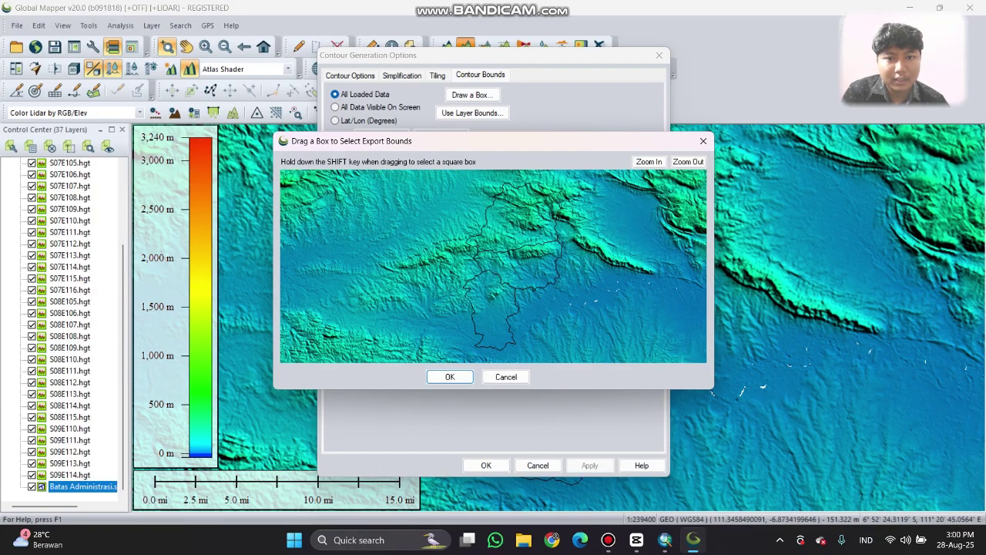
{"action": "left_click_drag", "start_coordinate": [433, 179], "coordinate": [605, 357]}
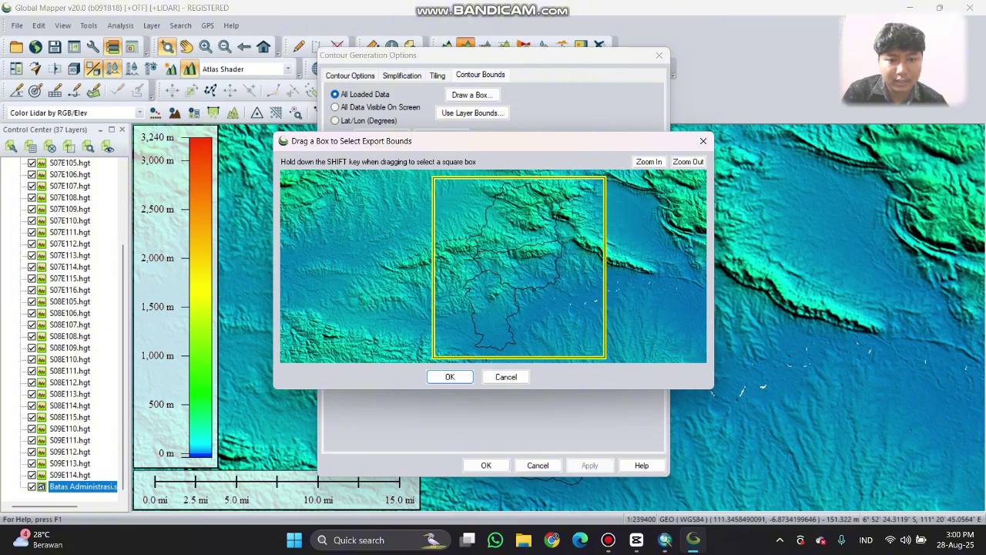
{"action": "left_click", "coordinate": [450, 377]}
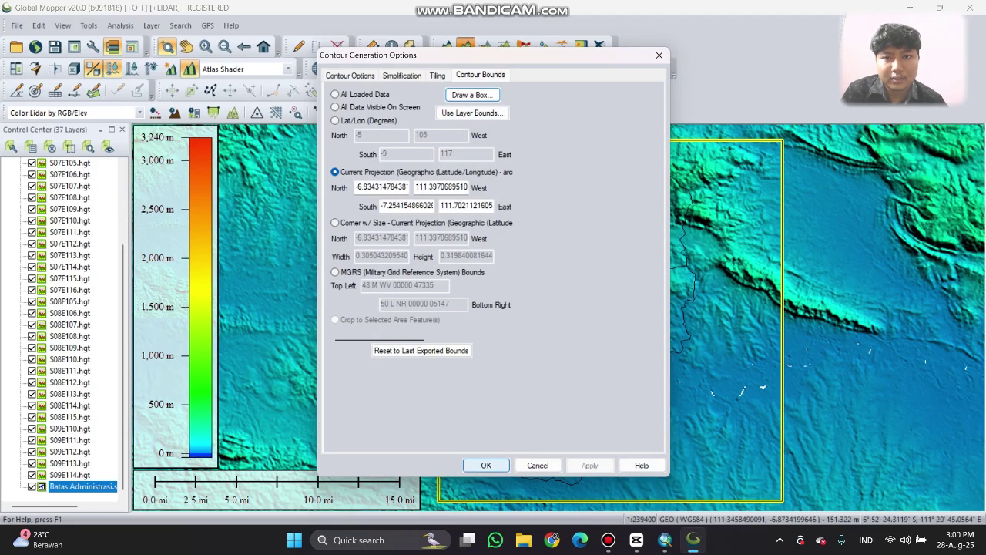
{"action": "left_click", "coordinate": [486, 466]}
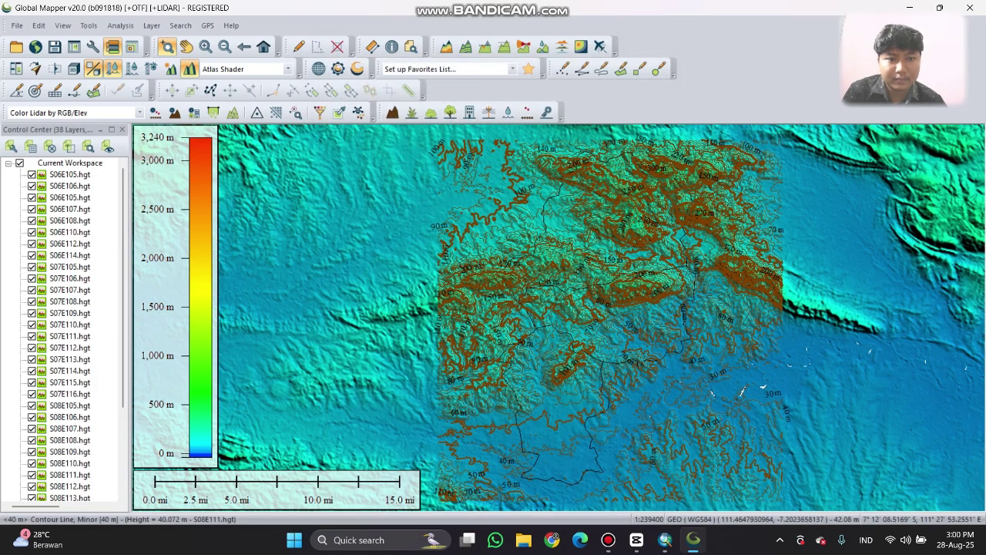
- Start exporting only the GENERATED CONTOURS layer to a new file in Shapefile format
{"action": "left_click_drag", "start_coordinate": [617, 377], "coordinate": [544, 361]}
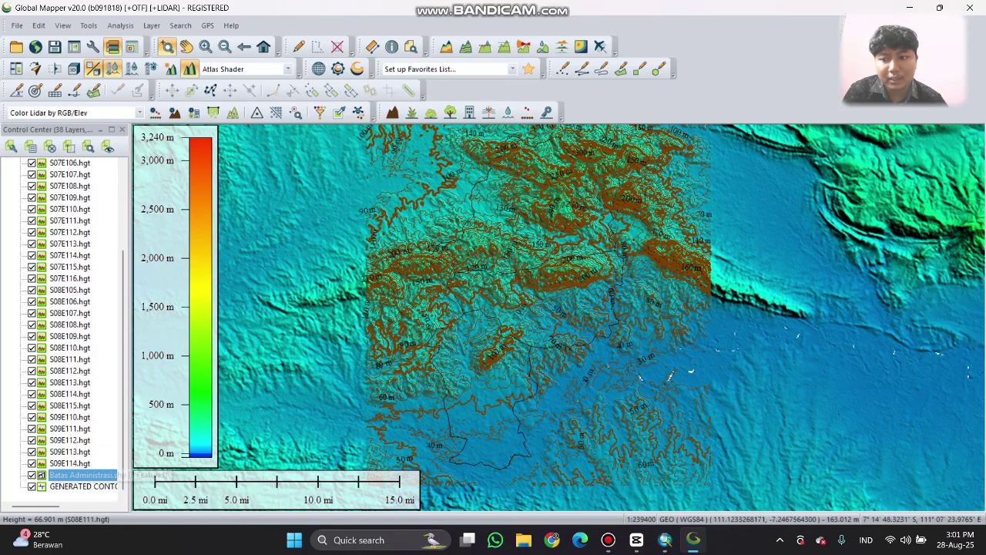
{"action": "left_click", "coordinate": [82, 486]}
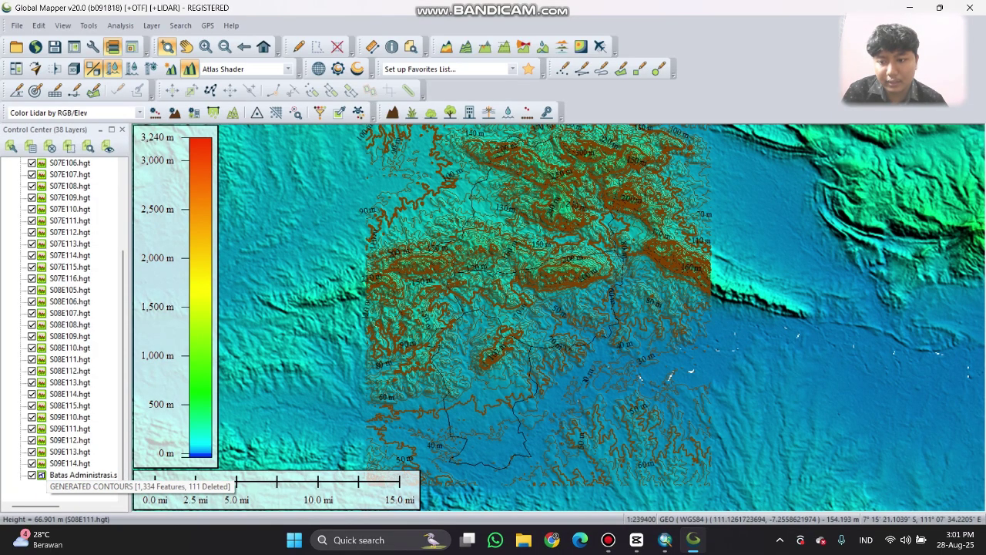
{"action": "right_click", "coordinate": [61, 486]}
{"action": "mouse_move", "coordinate": [95, 475]}
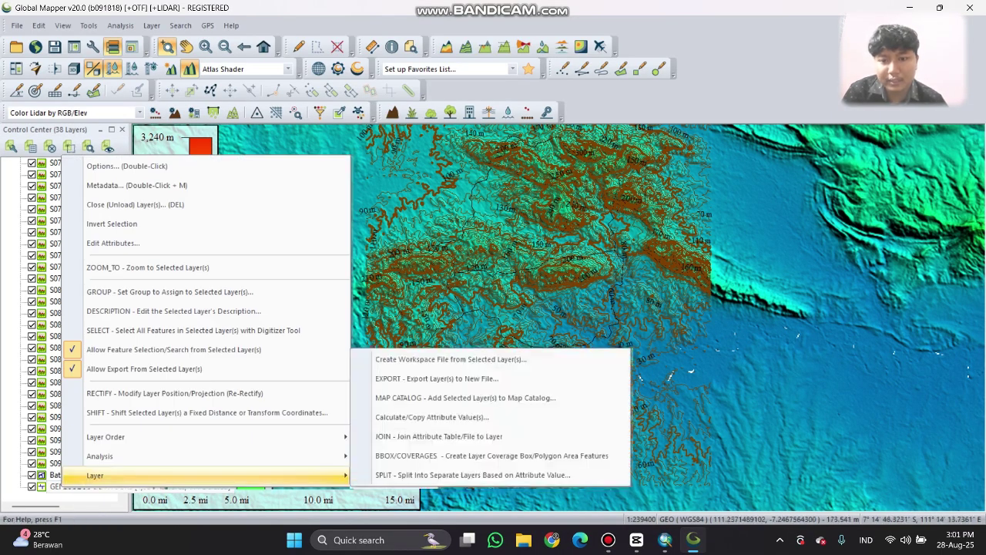
{"action": "left_click", "coordinate": [436, 378]}
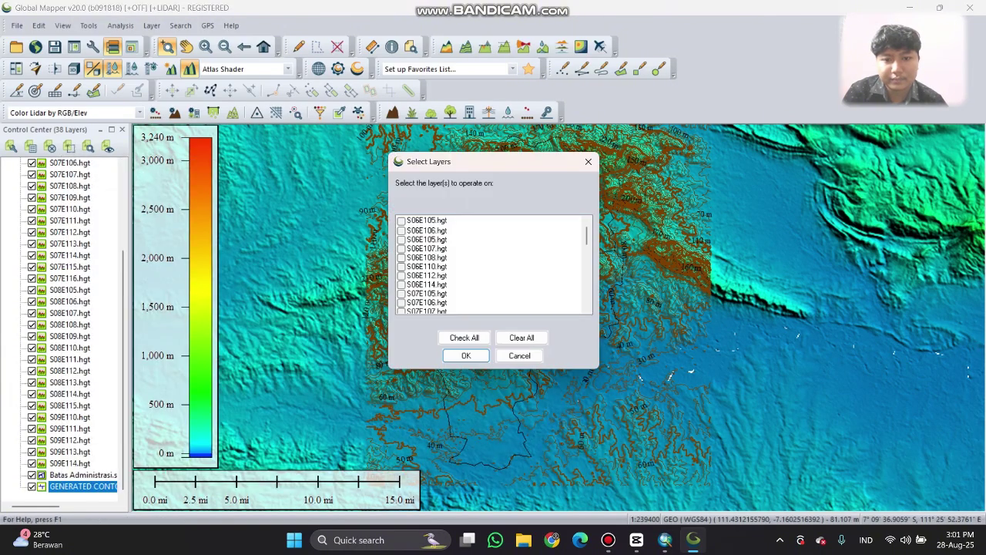
{"action": "scroll", "coordinate": [493, 265], "scroll_direction": "down", "scroll_amount": 10}
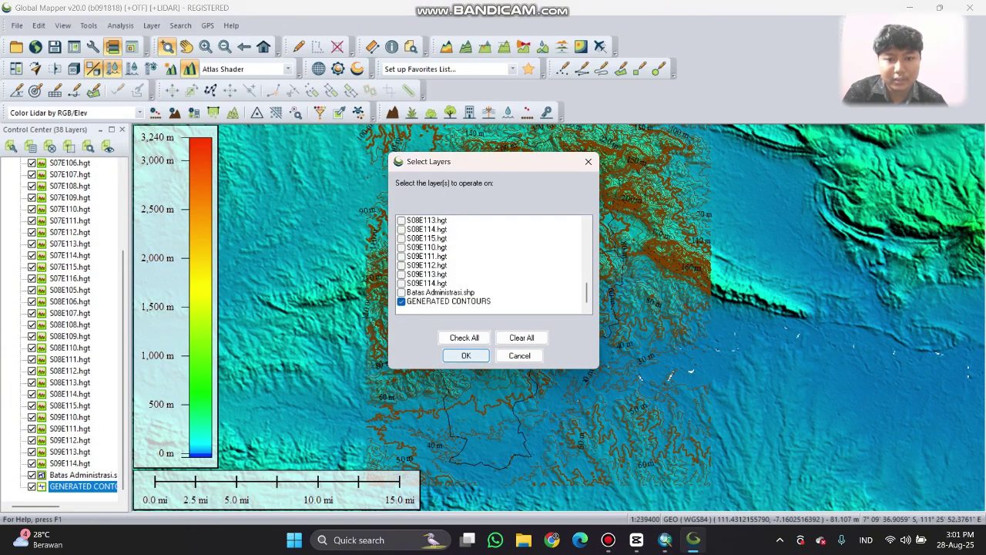
{"action": "key", "text": "Return"}
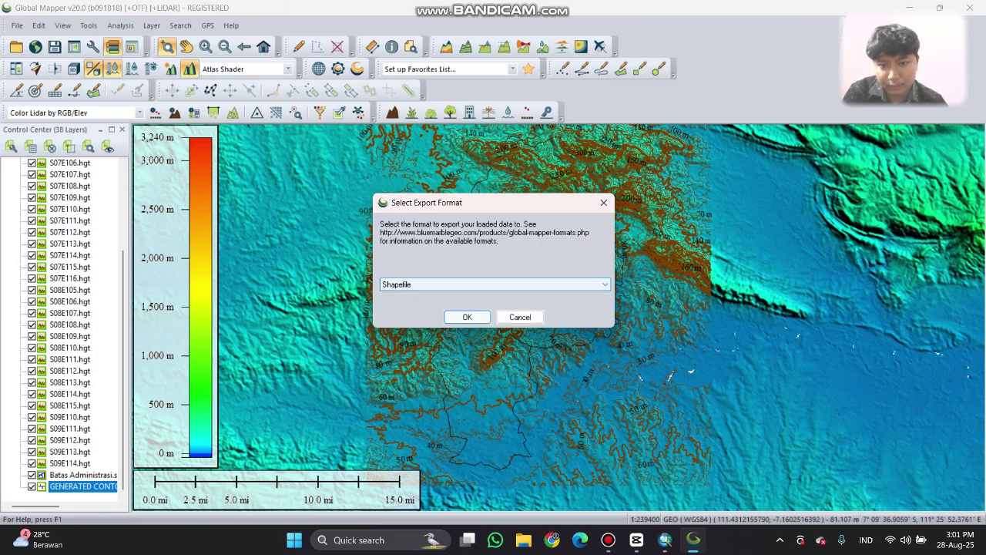
{"action": "key", "text": "Return"}
{"action": "key", "text": "Return"}
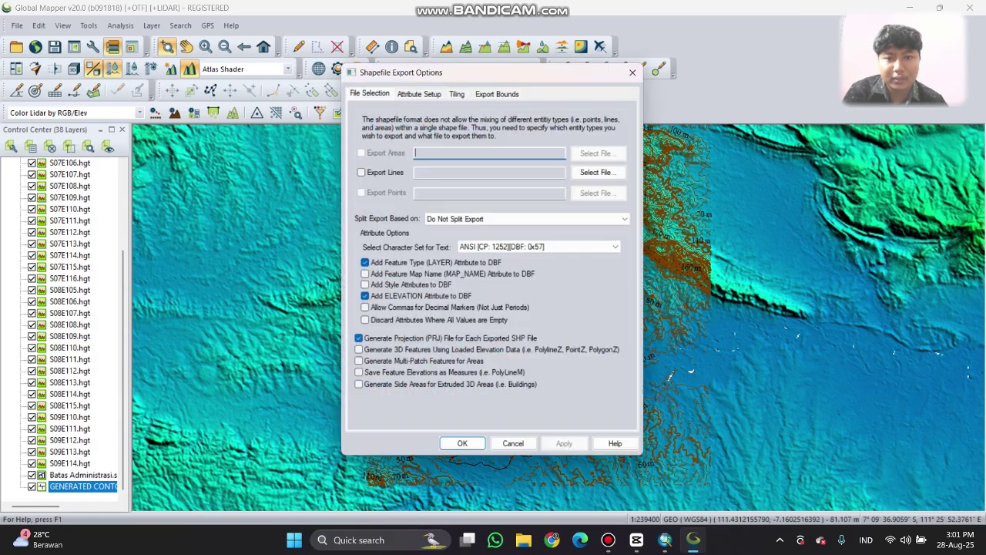
- Export the contour lines as the shapefile CONTOUR BLORA IK 10 in the Downloads\D E M\D E M folder
{"action": "left_click", "coordinate": [360, 171]}
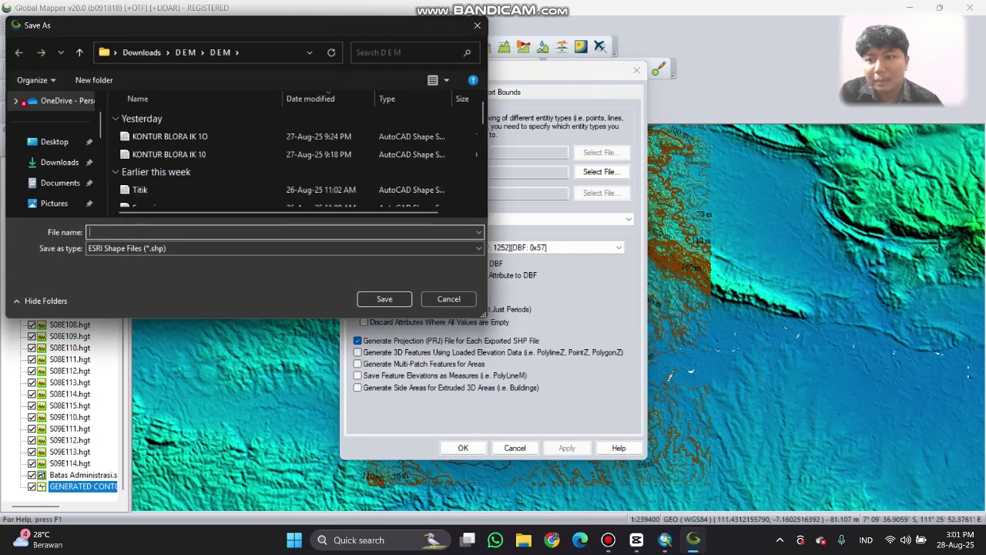
{"action": "type", "text": "C"}
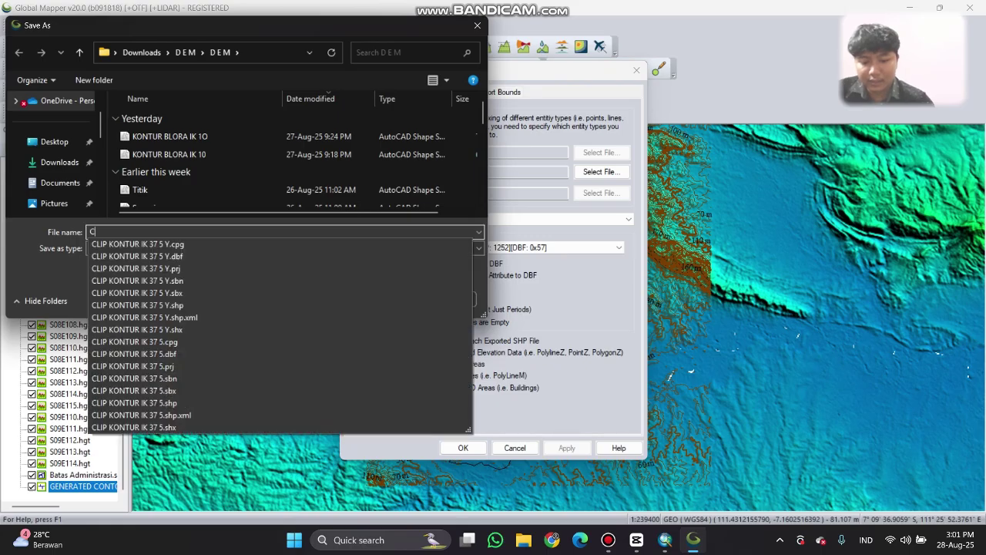
{"action": "type", "text": "ONTOUR"}
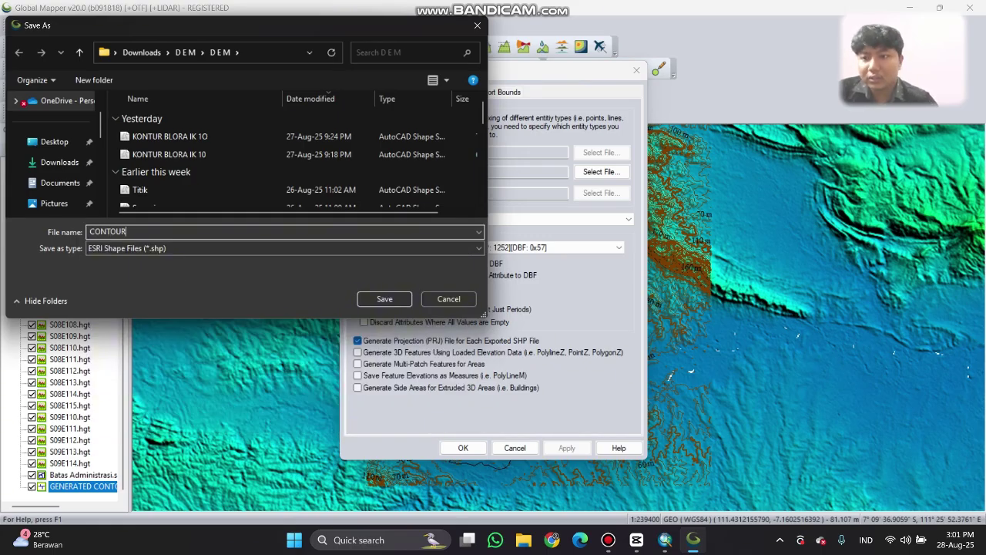
{"action": "type", "text": " BLORA IK 10"}
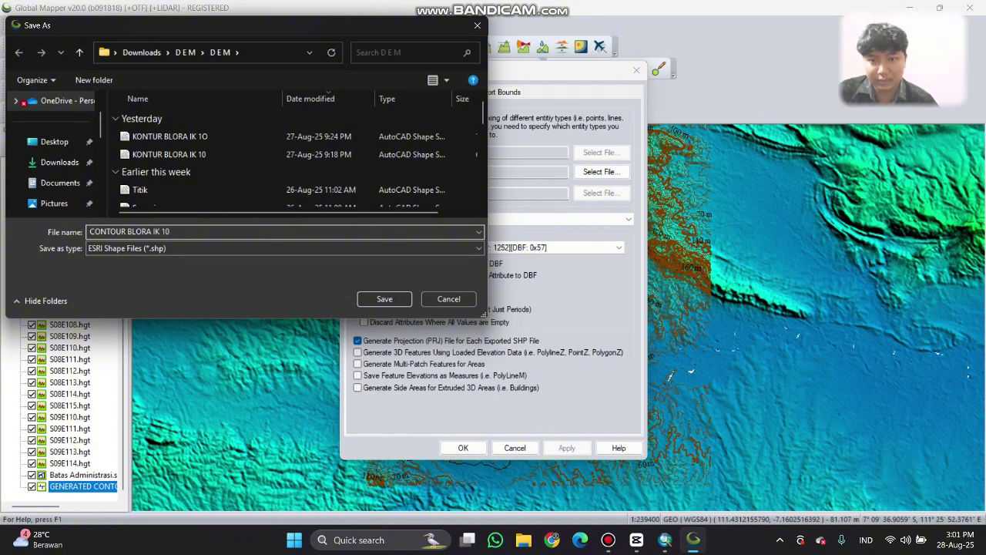
{"action": "key", "text": "Return"}
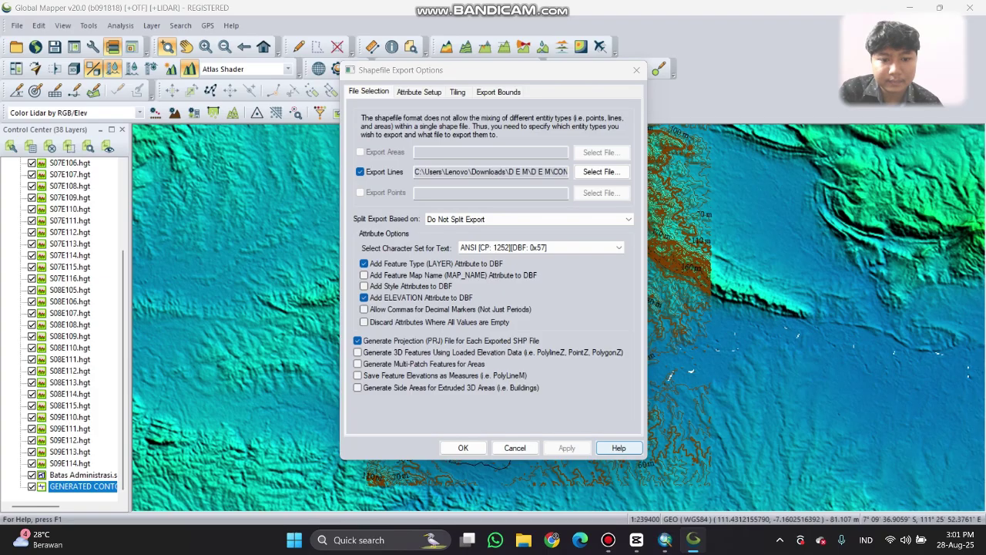
{"action": "left_click", "coordinate": [463, 448]}
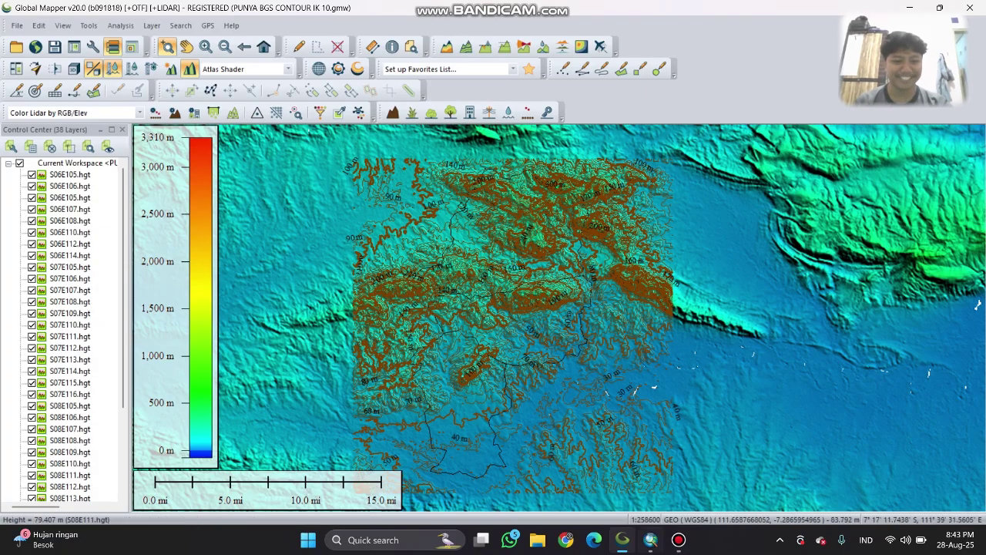
- Switch to ArcMap, start adding data to the Layers data frame and connect to the Downloads\D E M BAGAS folder on drive C
{"action": "left_click", "coordinate": [650, 540]}
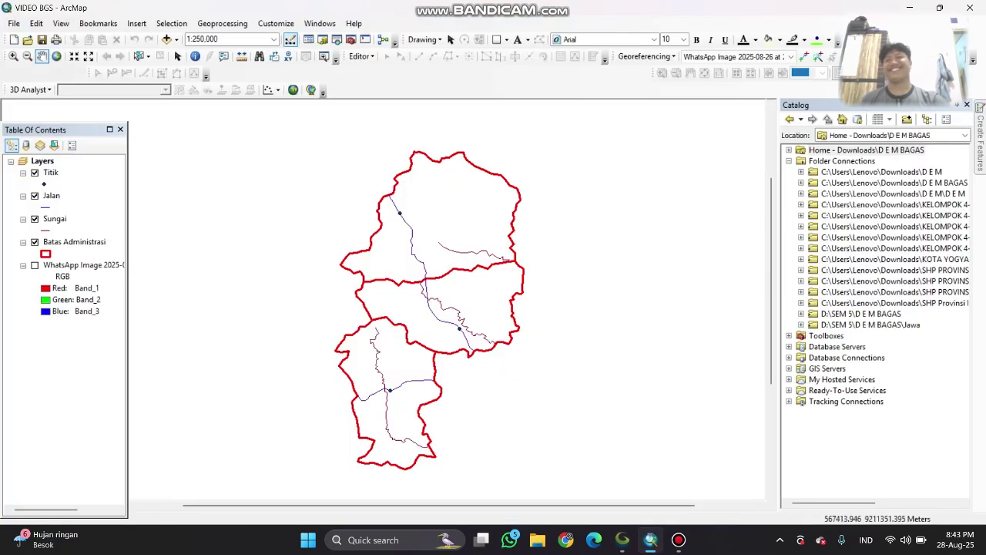
{"action": "left_click", "coordinate": [43, 160]}
{"action": "right_click", "coordinate": [42, 160]}
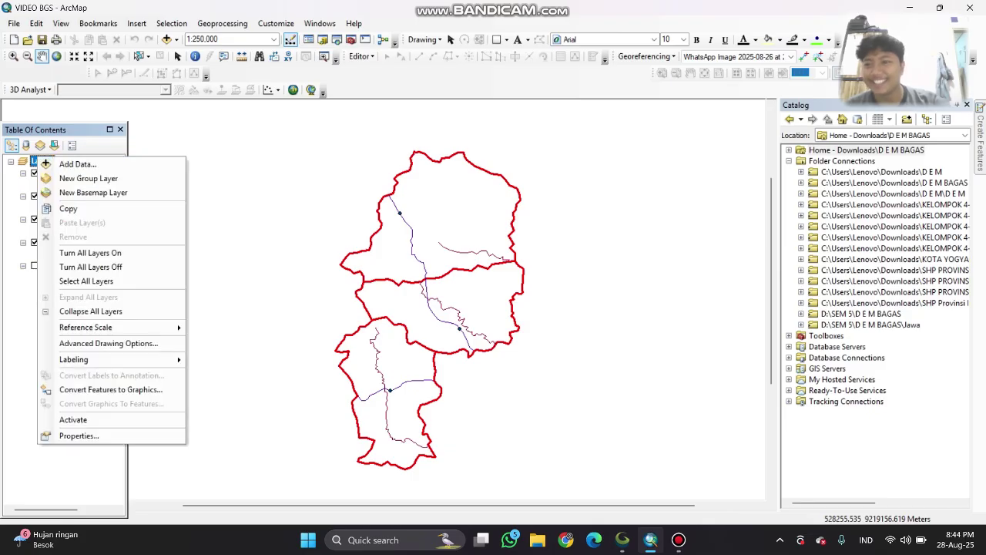
{"action": "left_click", "coordinate": [74, 165]}
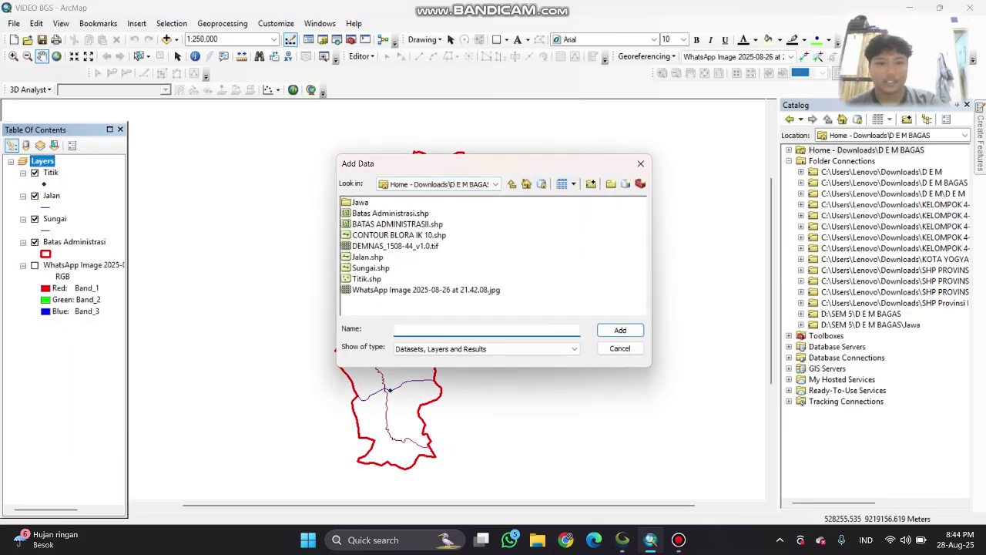
{"action": "left_click", "coordinate": [591, 183]}
{"action": "scroll", "coordinate": [509, 281], "scroll_direction": "down", "scroll_amount": 1}
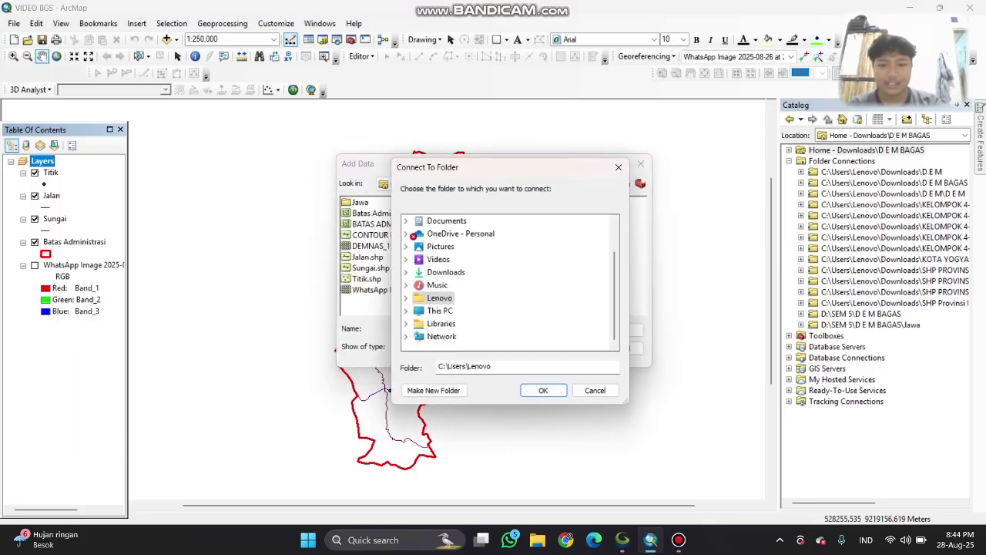
{"action": "left_click", "coordinate": [449, 310]}
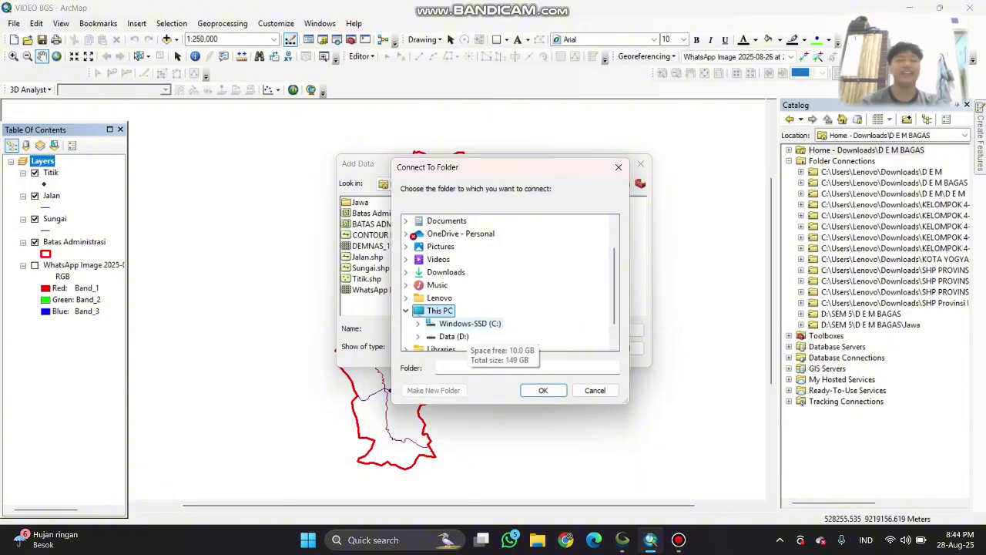
{"action": "double_click", "coordinate": [469, 323]}
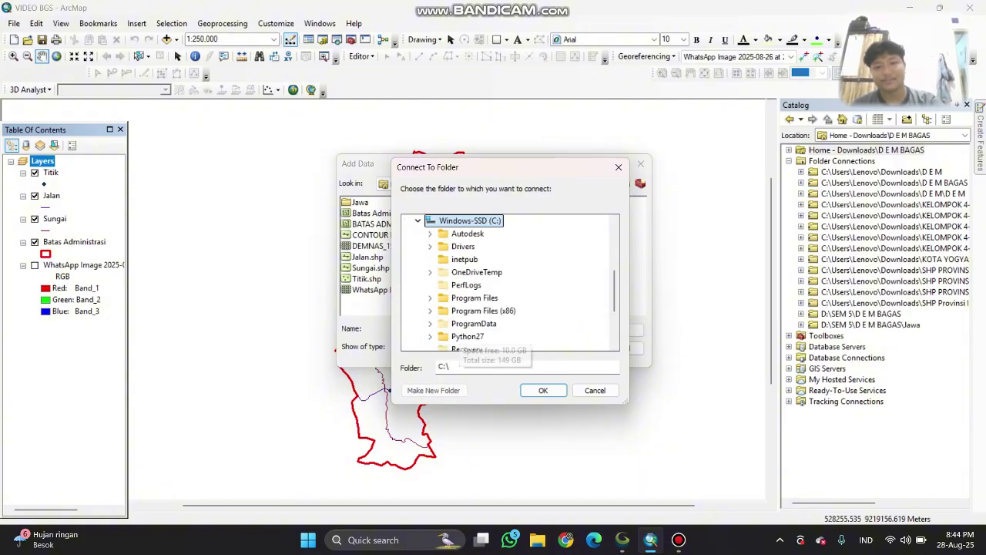
{"action": "scroll", "coordinate": [466, 317], "scroll_direction": "down", "scroll_amount": 2}
{"action": "double_click", "coordinate": [460, 297]}
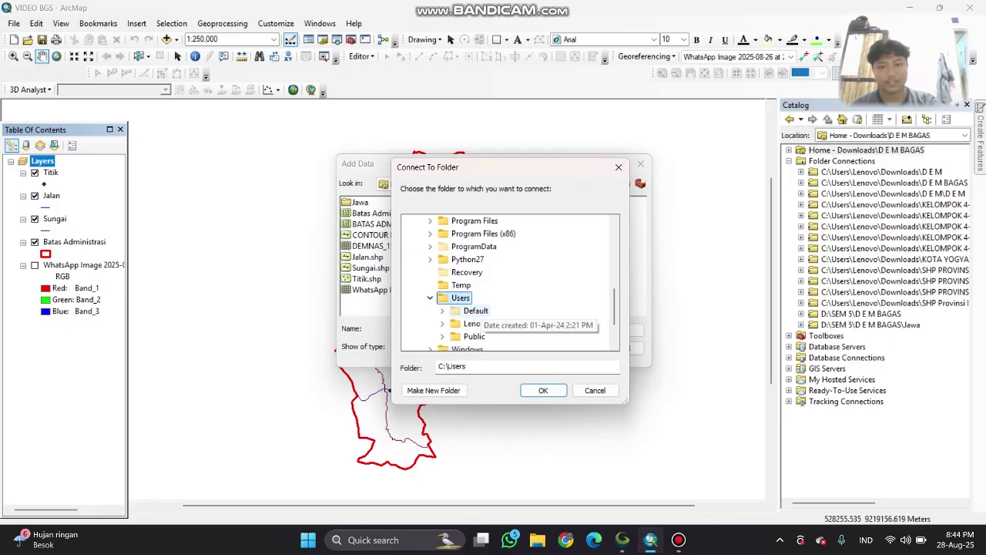
{"action": "double_click", "coordinate": [469, 322]}
{"action": "left_click", "coordinate": [495, 298]}
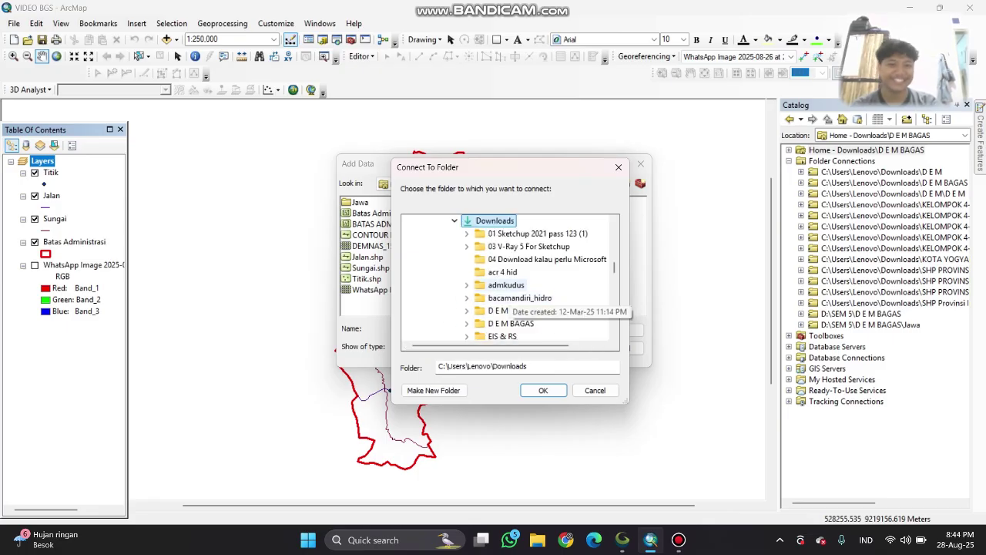
{"action": "scroll", "coordinate": [510, 293], "scroll_direction": "down", "scroll_amount": 3}
{"action": "scroll", "coordinate": [509, 275], "scroll_direction": "up", "scroll_amount": 1}
{"action": "double_click", "coordinate": [511, 245]}
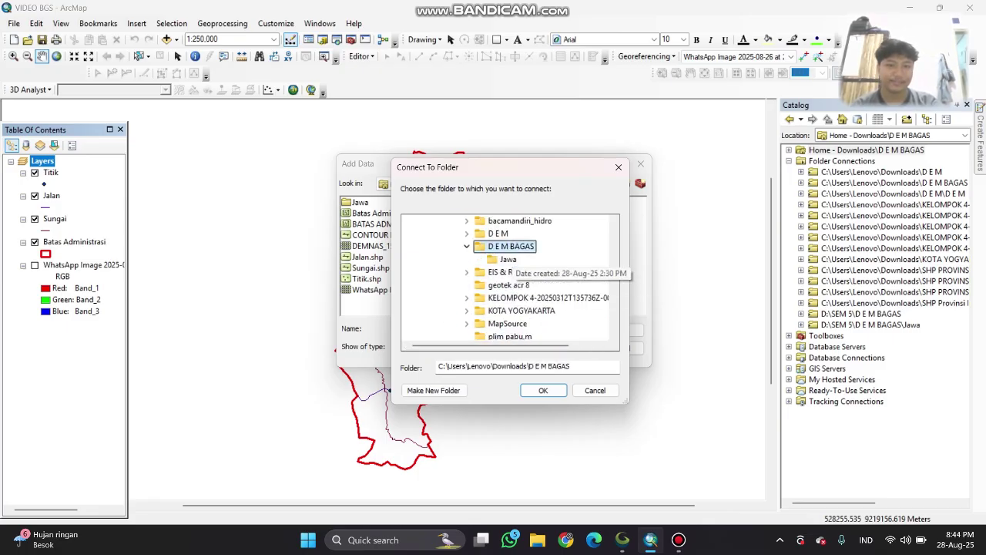
{"action": "scroll", "coordinate": [511, 277], "scroll_direction": "up", "scroll_amount": 2}
{"action": "key", "text": "Return"}
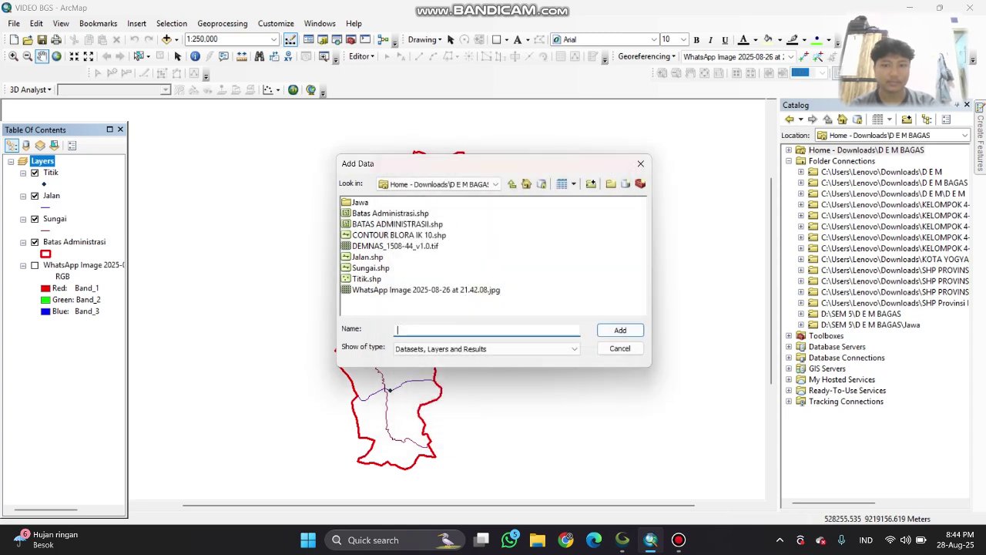
- Add CONTOUR BLORA IK 10.shp to the map, dismissing the coordinate system warning without setting a transformation
{"action": "left_click", "coordinate": [398, 235]}
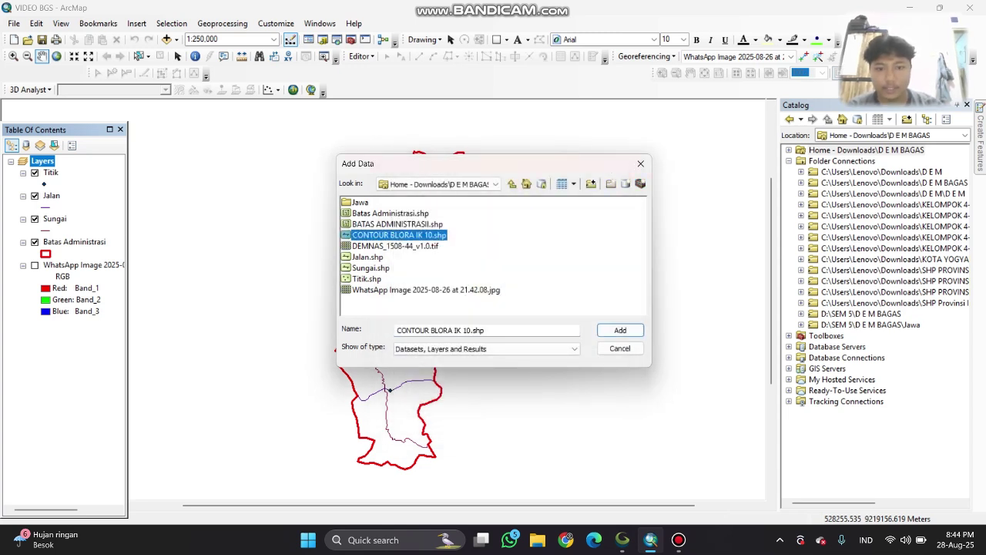
{"action": "left_click", "coordinate": [619, 329]}
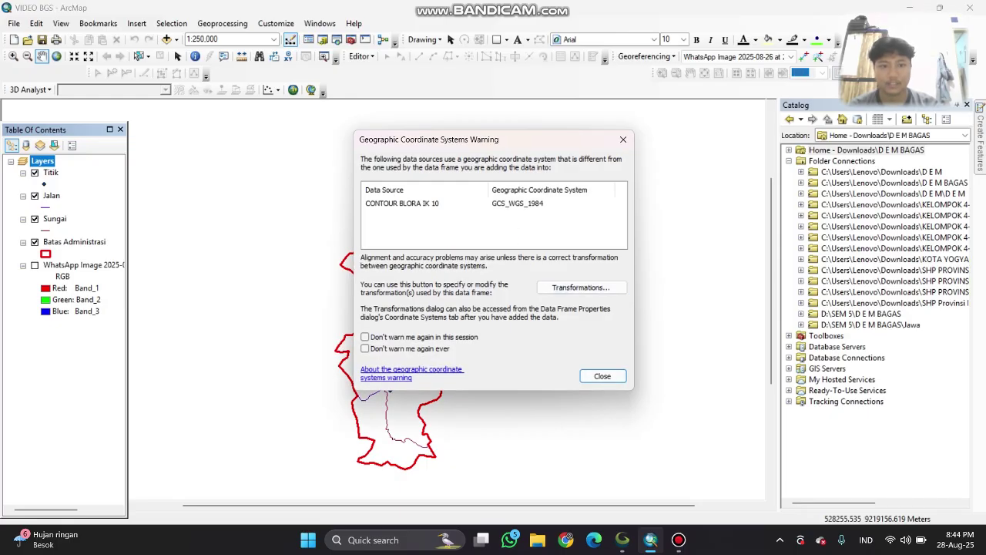
{"action": "left_click", "coordinate": [603, 376]}
{"action": "left_click_drag", "start_coordinate": [406, 260], "coordinate": [427, 243]}
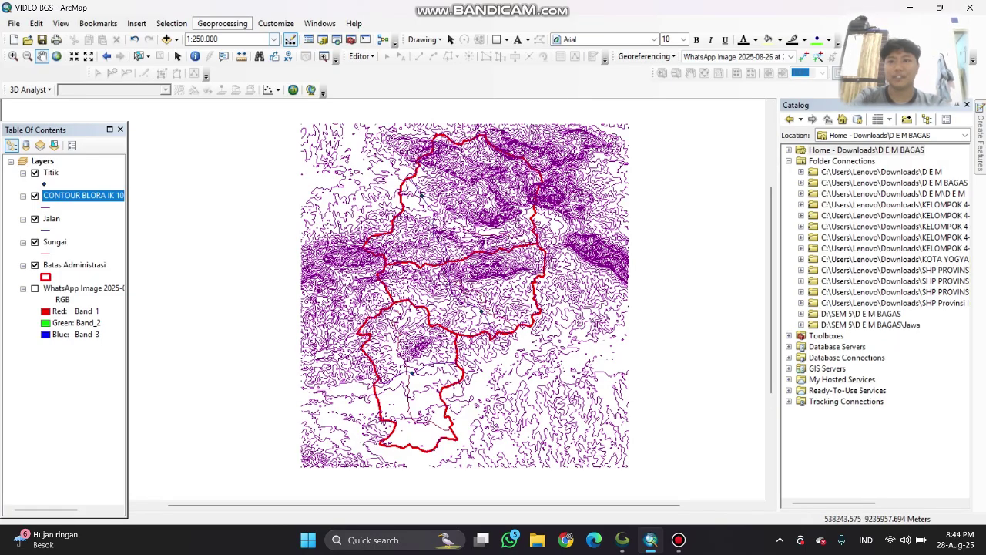
- Clip the CONTOUR BLORA IK 10 layer with Batas Administrasi as the clip features, keeping the default output feature class
{"action": "left_click", "coordinate": [227, 23]}
{"action": "left_click", "coordinate": [227, 23]}
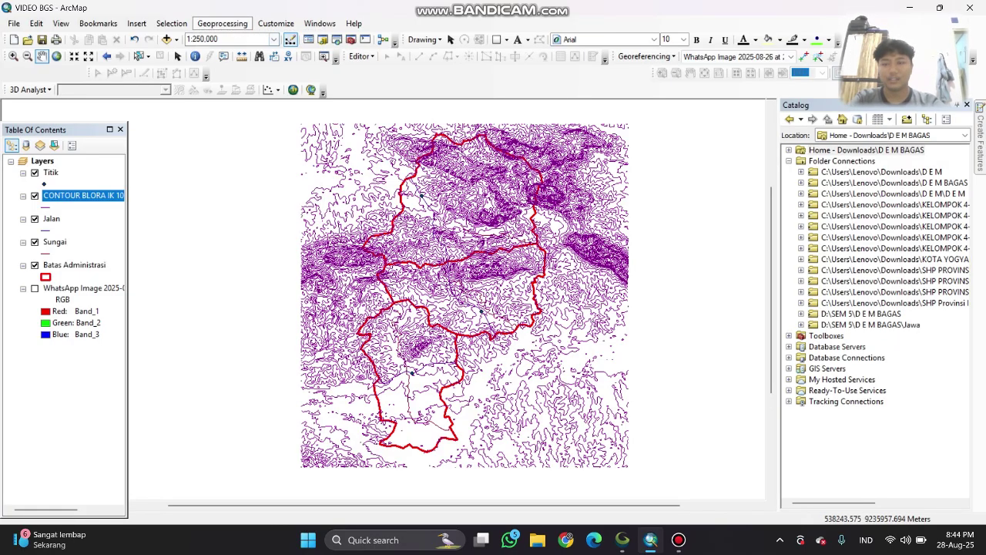
{"action": "right_click", "coordinate": [227, 24]}
{"action": "left_click", "coordinate": [222, 23]}
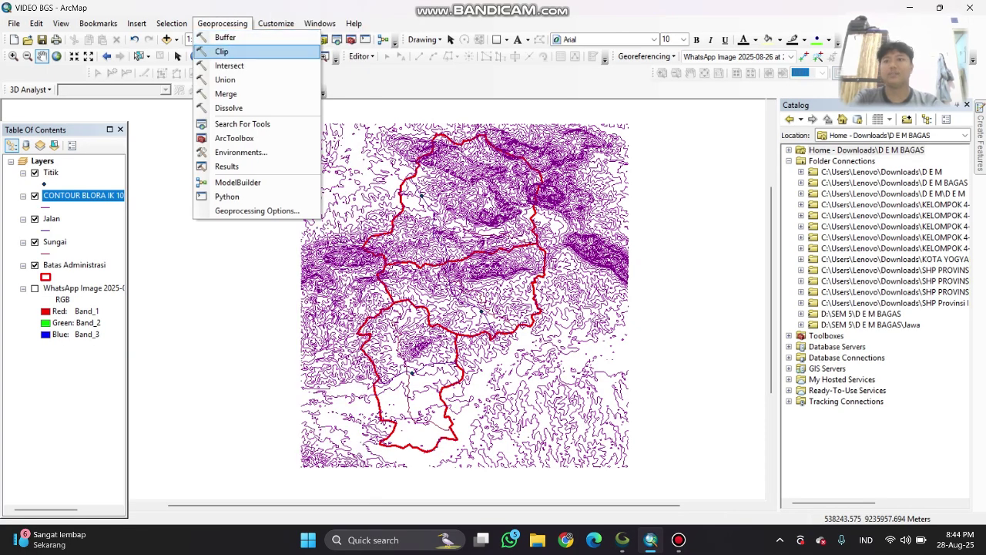
{"action": "left_click", "coordinate": [222, 51]}
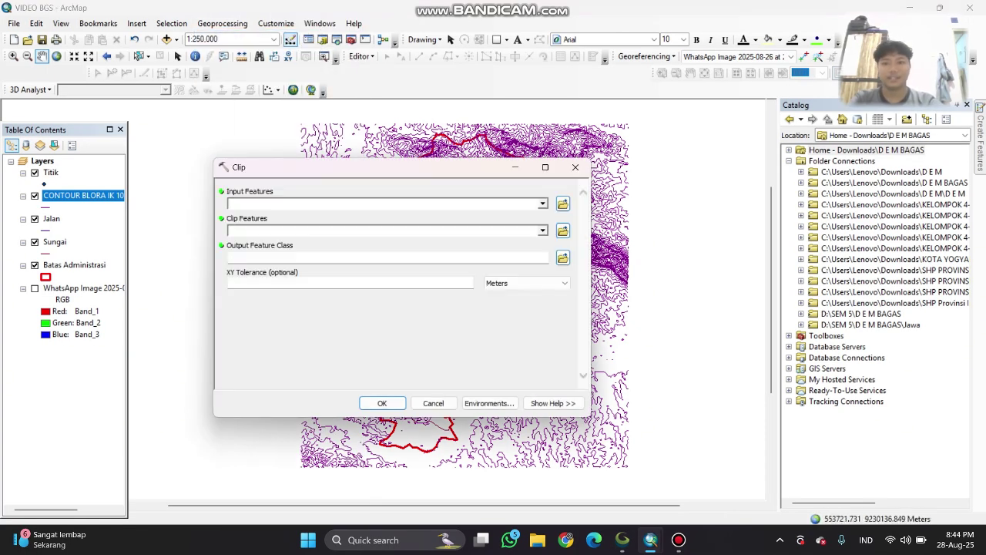
{"action": "left_click", "coordinate": [542, 203]}
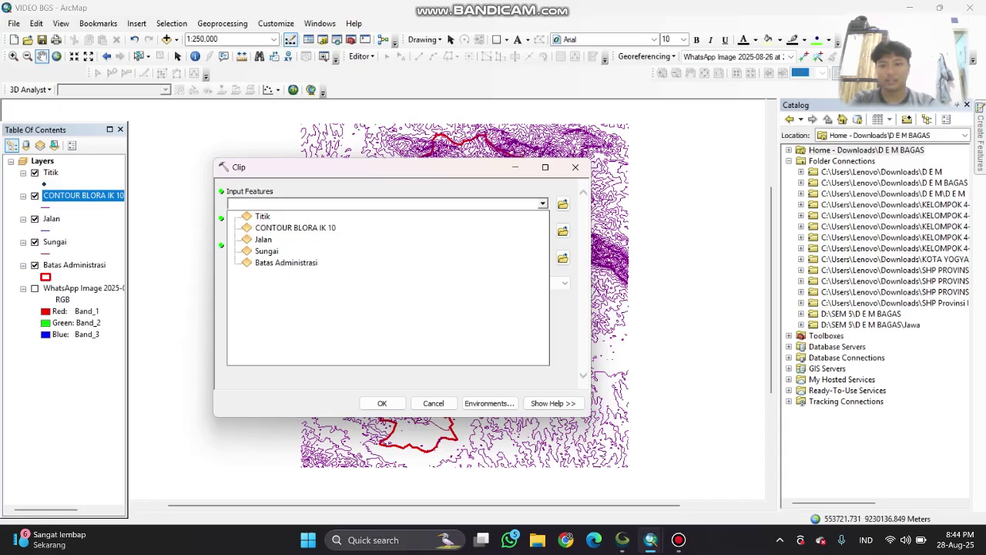
{"action": "left_click", "coordinate": [295, 227]}
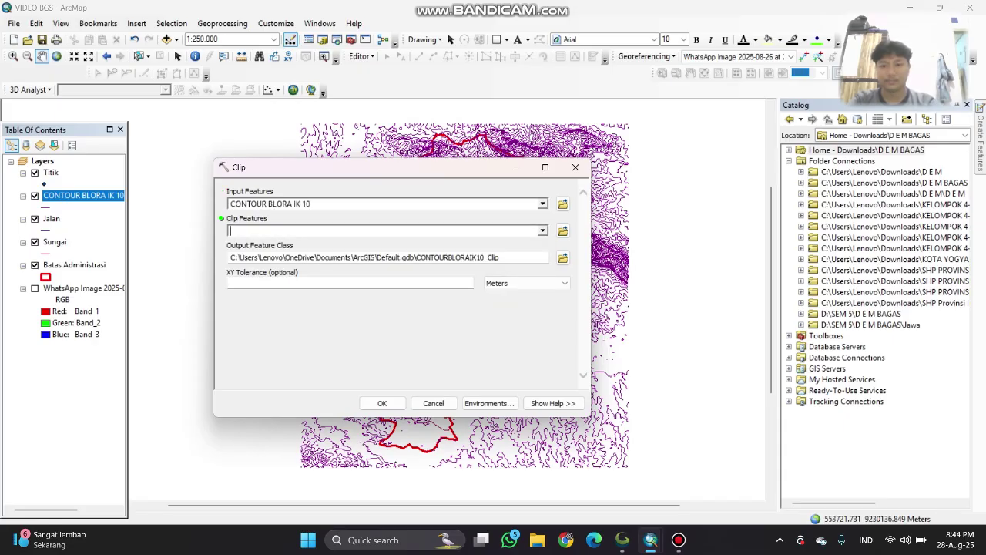
{"action": "left_click", "coordinate": [543, 231]}
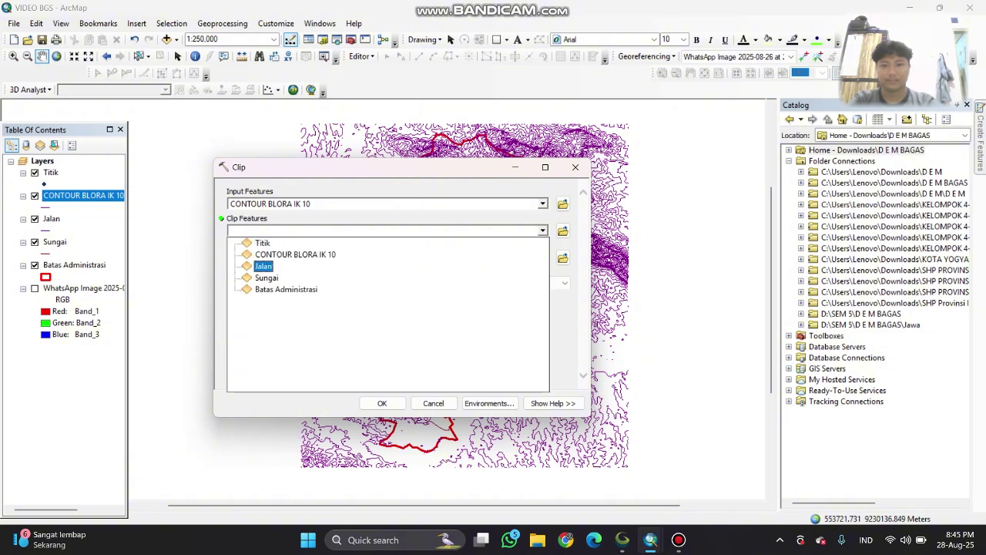
{"action": "left_click", "coordinate": [286, 289]}
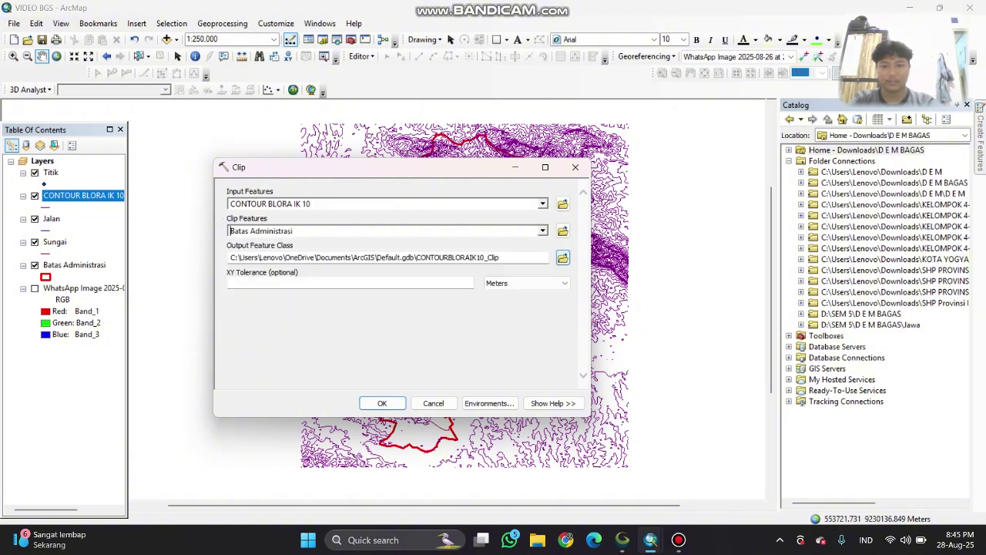
{"action": "left_click", "coordinate": [562, 257]}
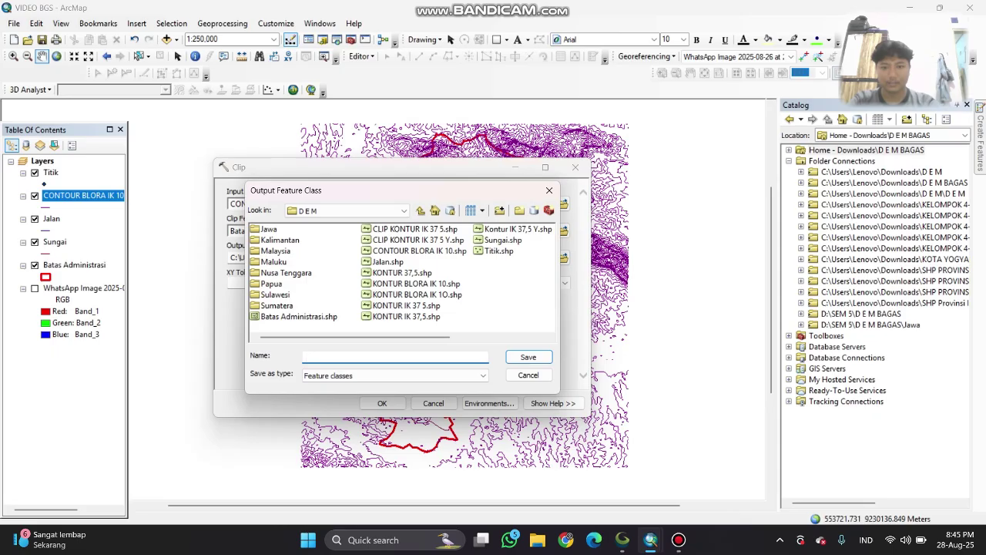
{"action": "left_click", "coordinate": [549, 190]}
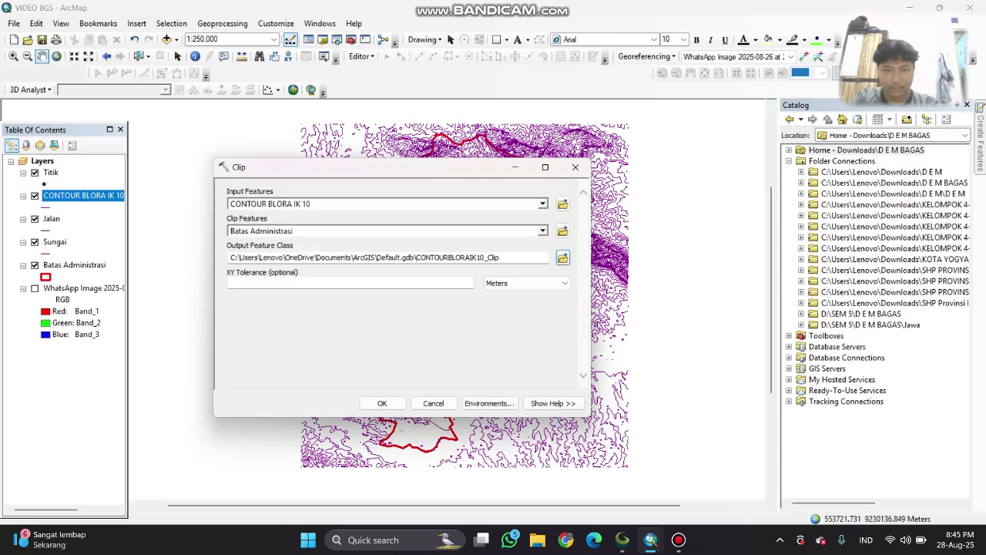
{"action": "left_click", "coordinate": [382, 403]}
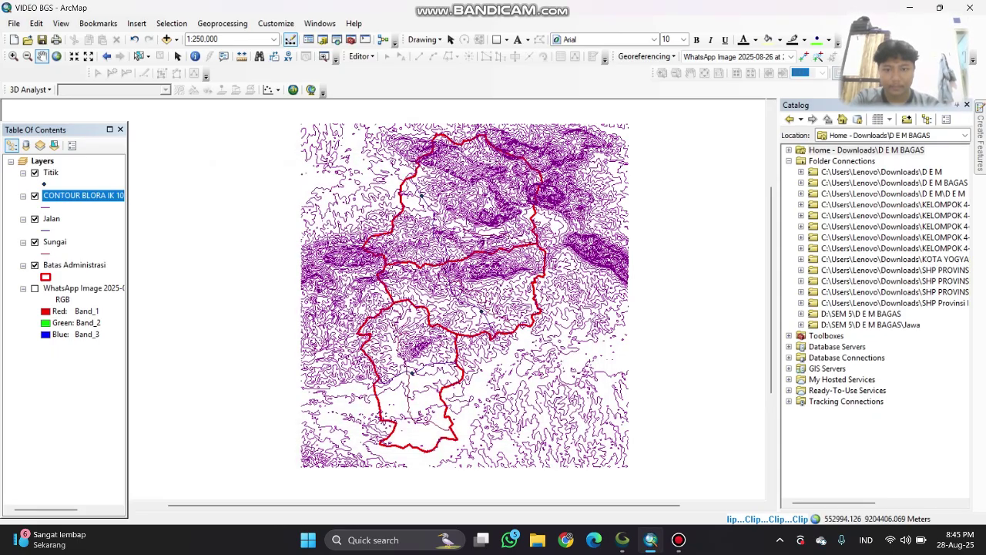
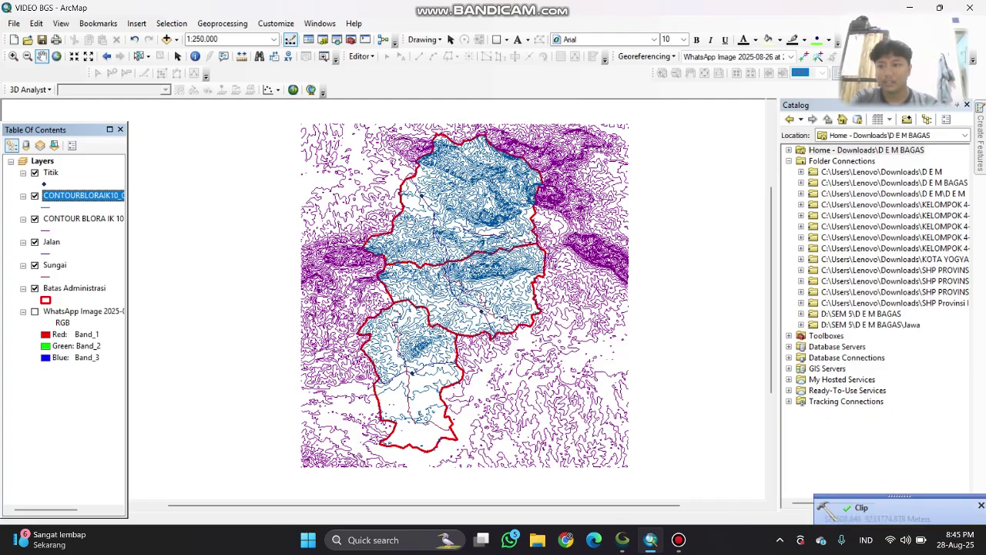
- Hide the unclipped CONTOUR BLORA IK 10 layer and open the clipped contour layer's attribute table to view its elevation fields
{"action": "left_click", "coordinate": [34, 218]}
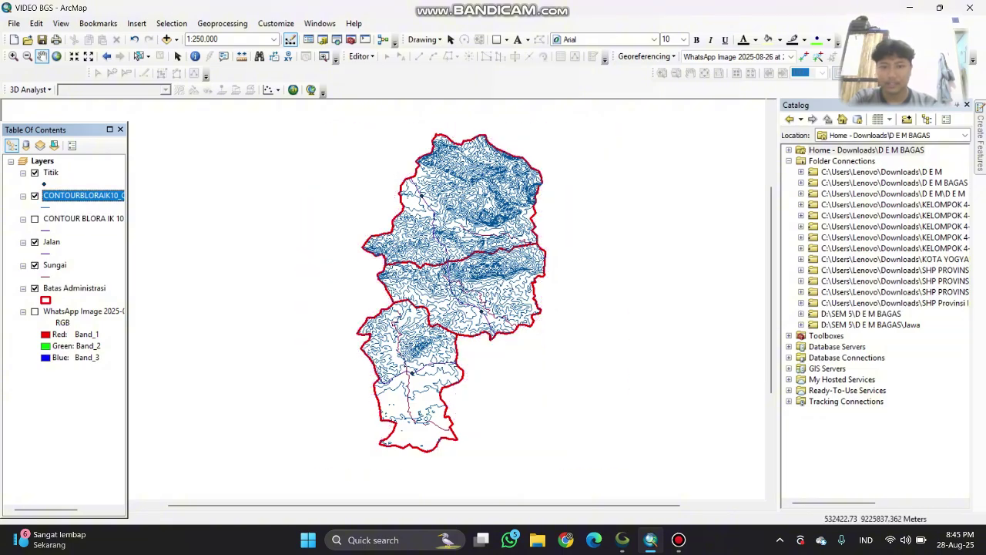
{"action": "mouse_move", "coordinate": [344, 163]}
{"action": "left_mouse_down"}
{"action": "mouse_move", "coordinate": [299, 184]}
{"action": "mouse_move", "coordinate": [346, 178]}
{"action": "left_mouse_up"}
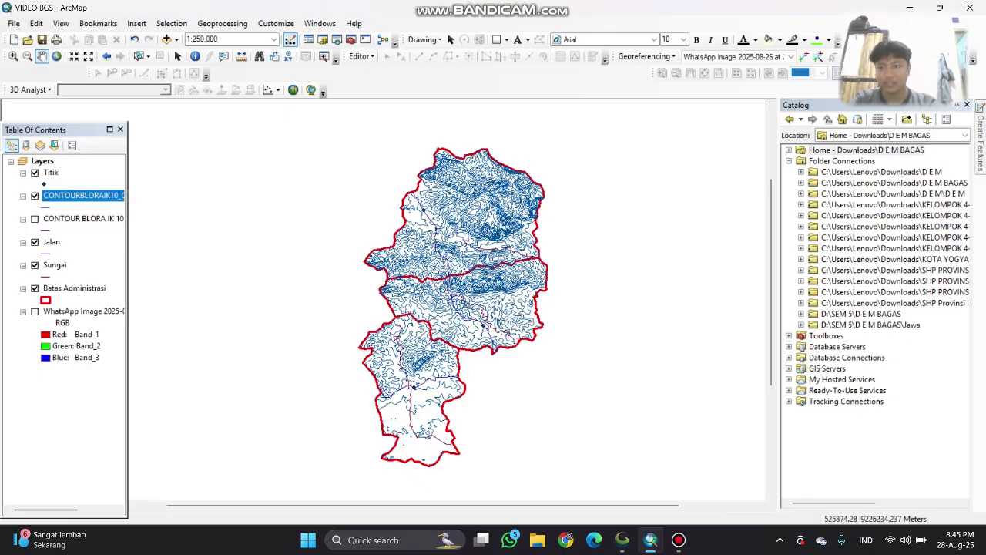
{"action": "right_click", "coordinate": [84, 196]}
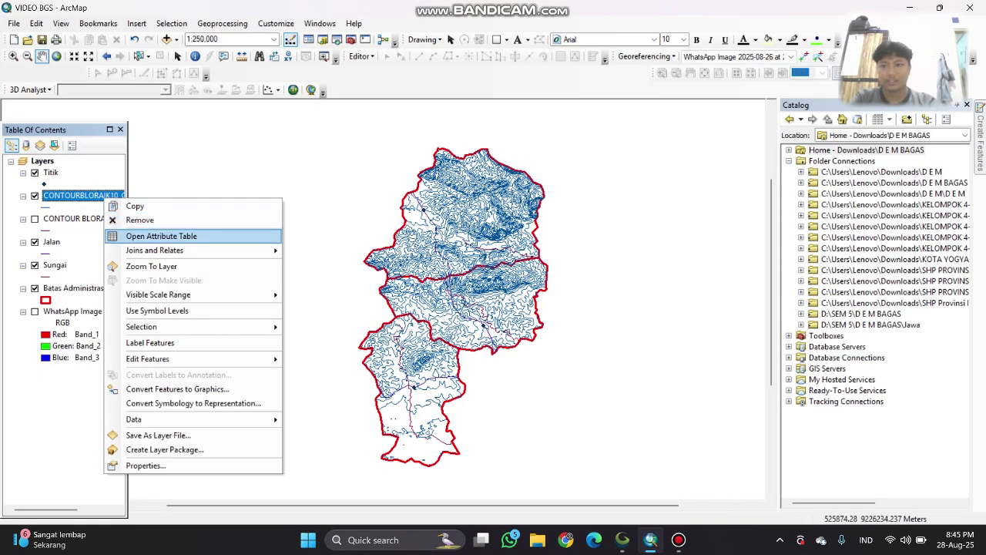
{"action": "left_click", "coordinate": [166, 236]}
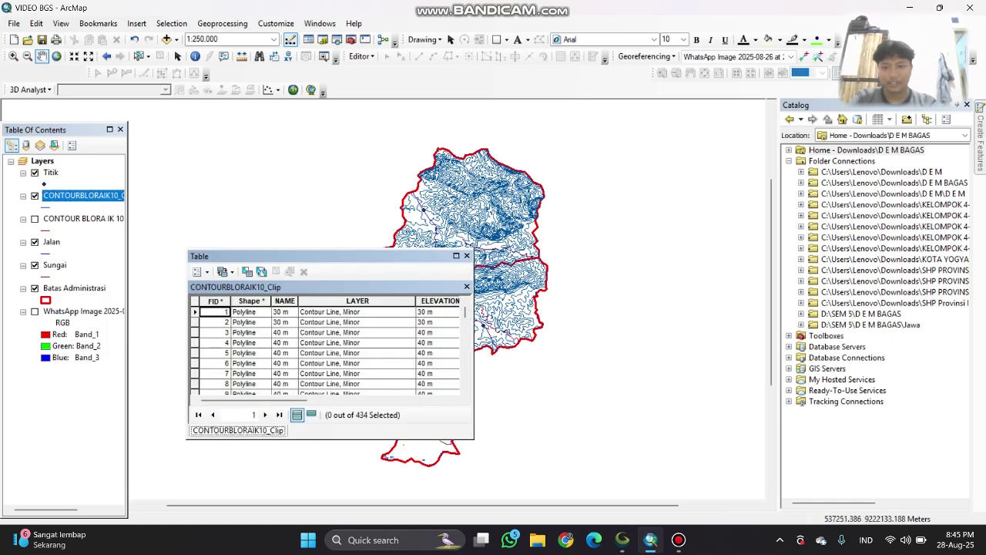
{"action": "left_click_drag", "start_coordinate": [255, 400], "coordinate": [321, 400]}
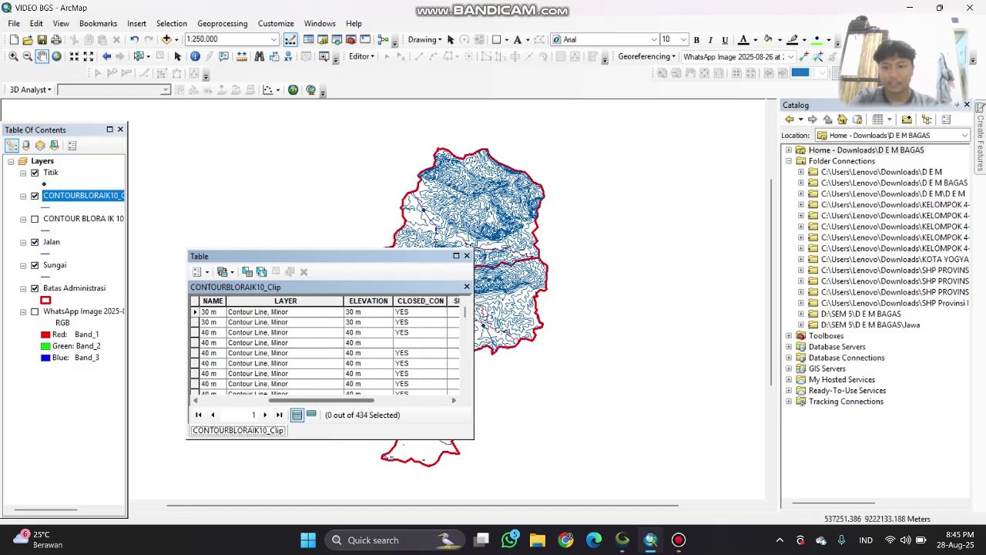
- Strip the " m" unit from the clipped contour layer's ELEVATION field using the Python expression !ELEVATION!.replace (" m","") in the Field Calculator
{"action": "left_click", "coordinate": [368, 300]}
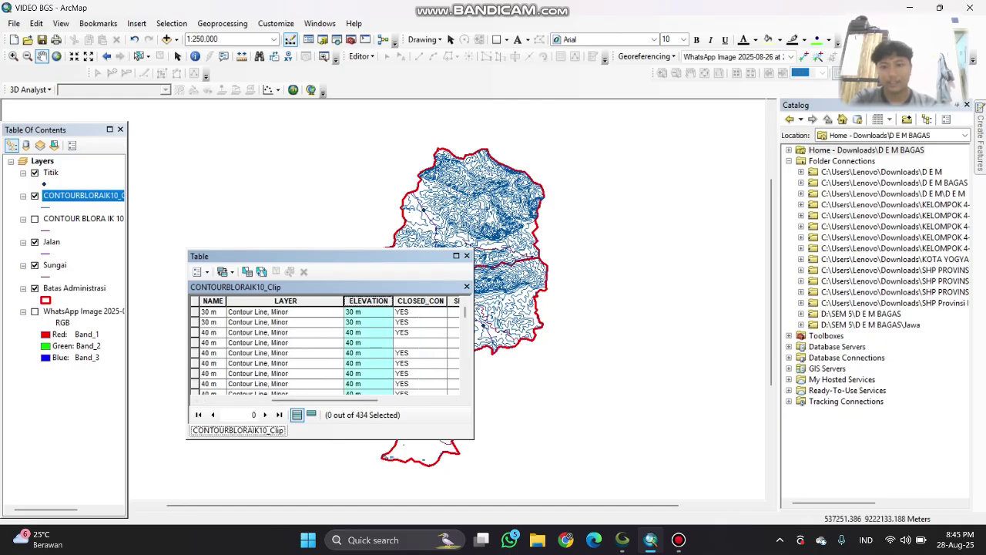
{"action": "right_click", "coordinate": [370, 302]}
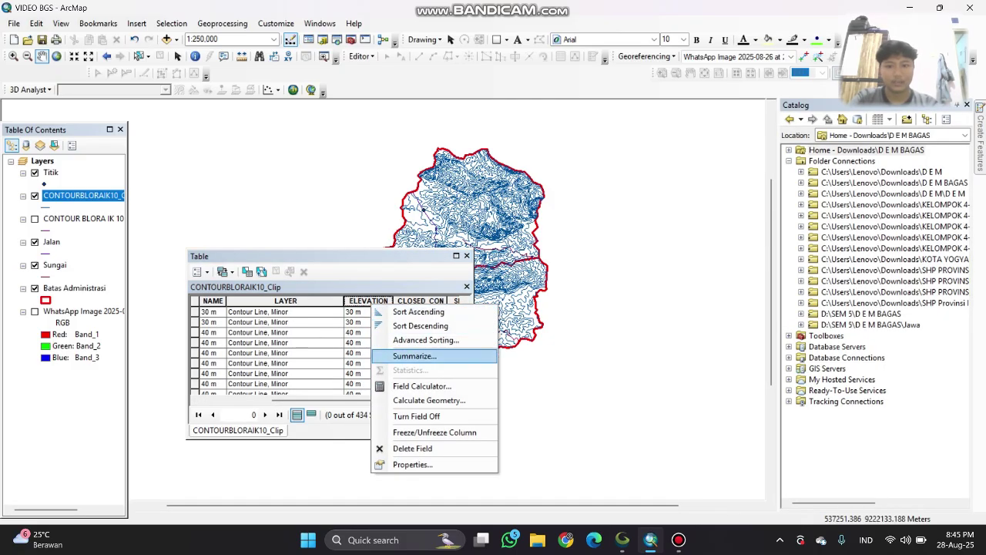
{"action": "left_click", "coordinate": [408, 386]}
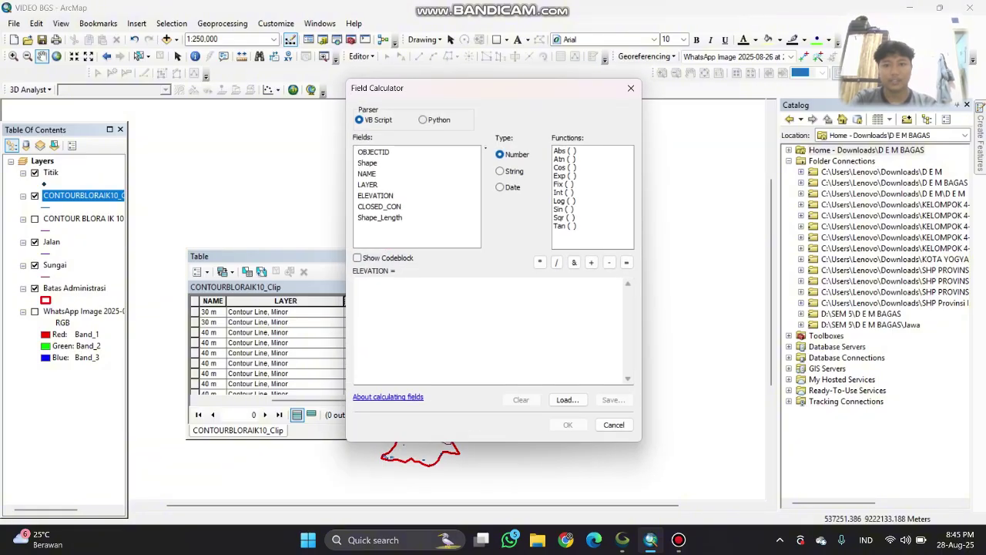
{"action": "left_click", "coordinate": [423, 119]}
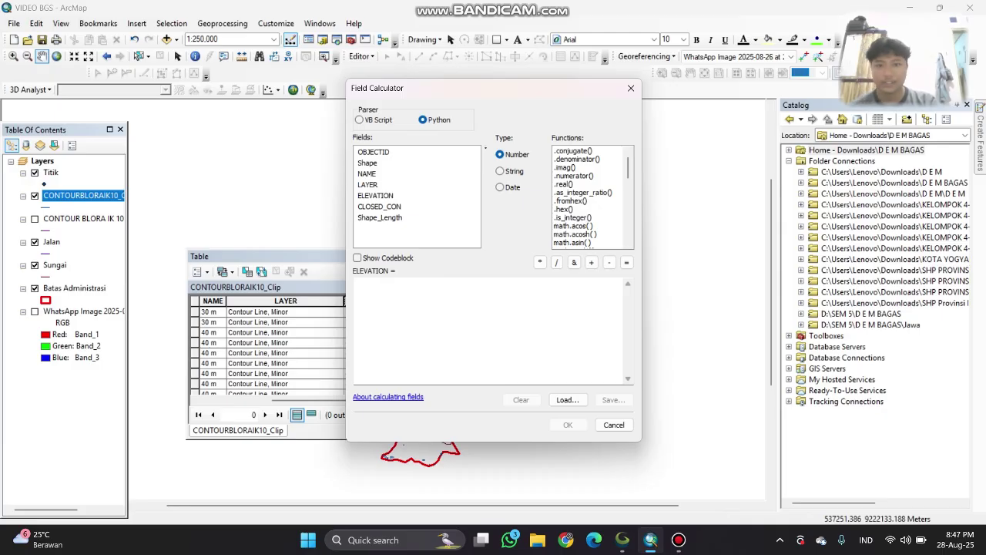
{"action": "double_click", "coordinate": [375, 195]}
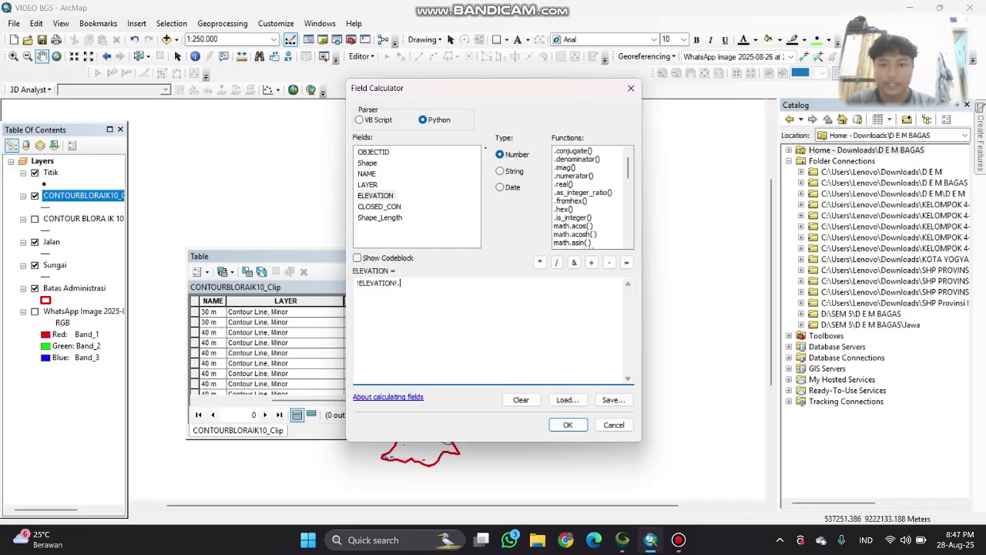
{"action": "type", "text": ".rep"}
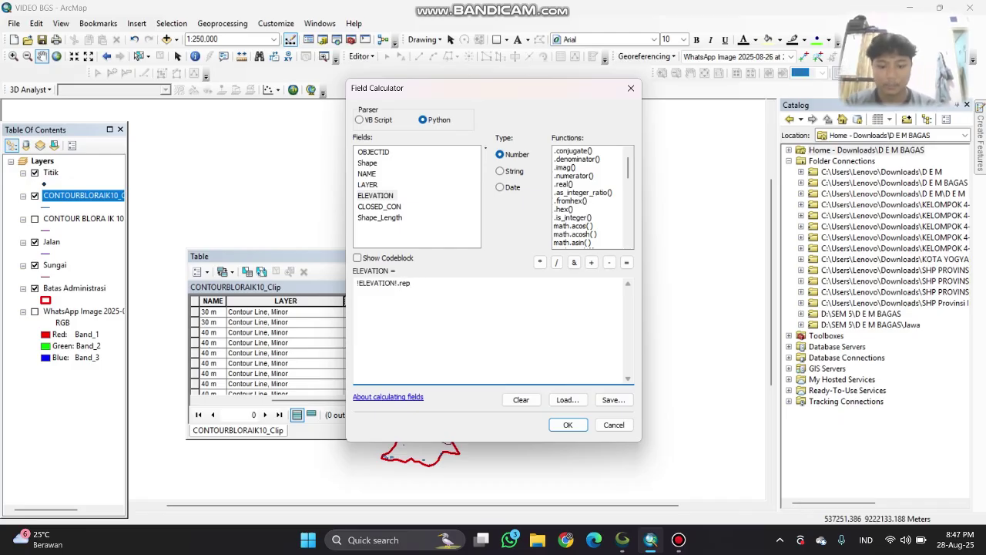
{"action": "type", "text": "lace (\" m"}
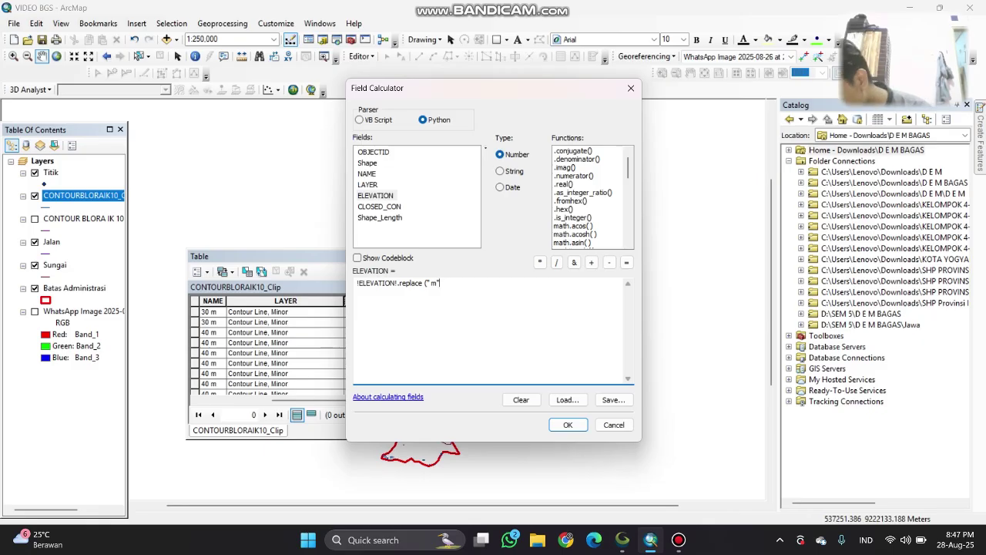
{"action": "type", "text": ","}
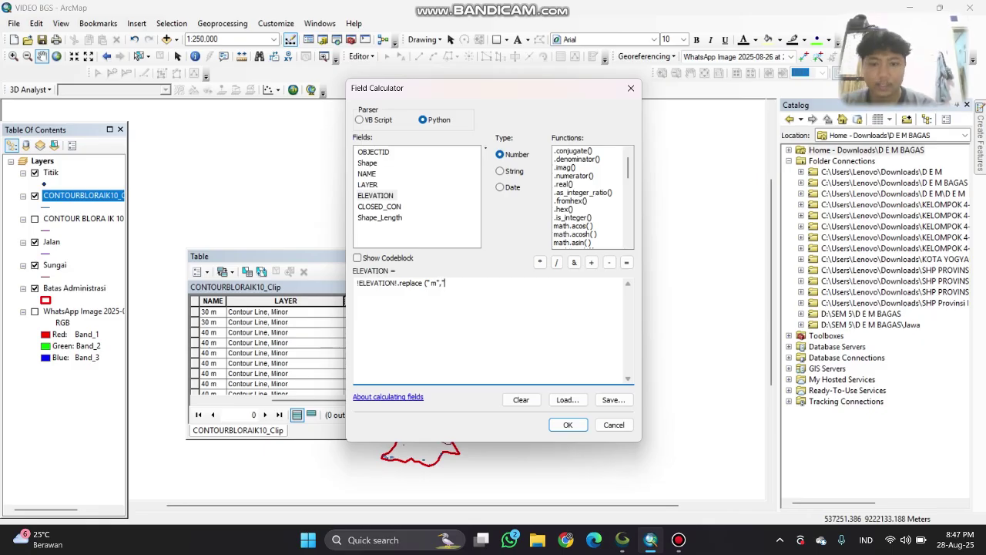
{"action": "type", "text": " \"\")"}
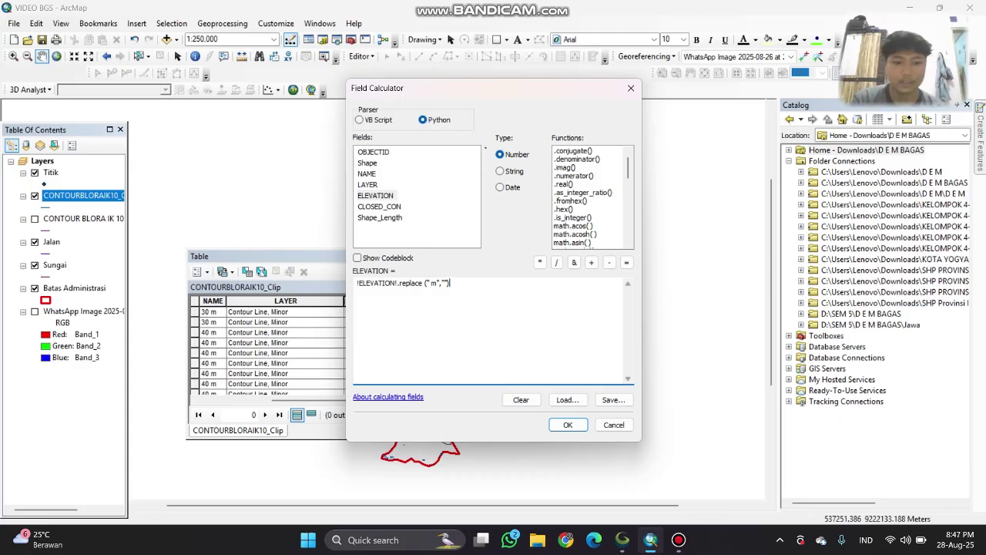
{"action": "key", "text": "Return"}
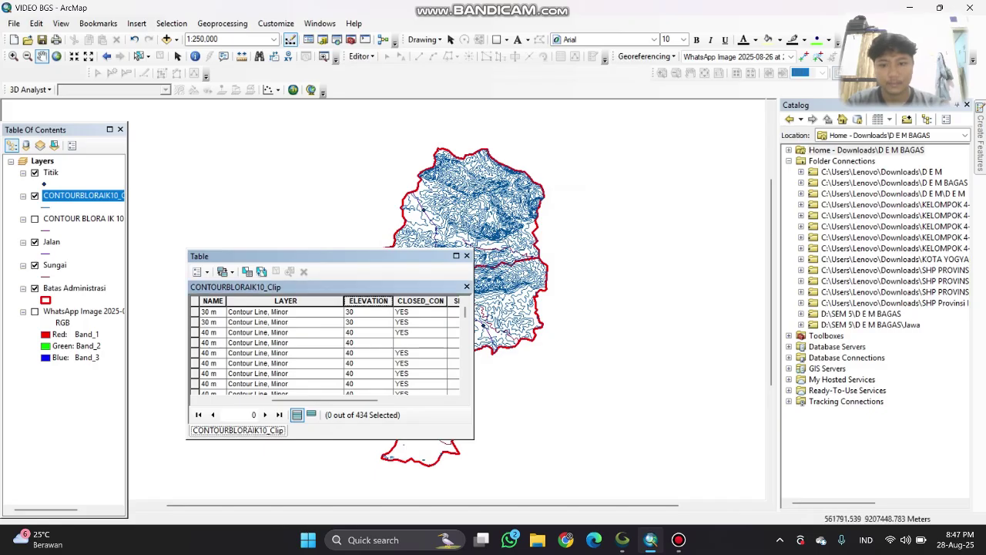
- Add a Short Integer field named IK to the clipped contour layer's attribute table
{"action": "scroll", "coordinate": [324, 346], "scroll_direction": "down", "scroll_amount": 1}
{"action": "scroll", "coordinate": [323, 346], "scroll_direction": "up", "scroll_amount": 1}
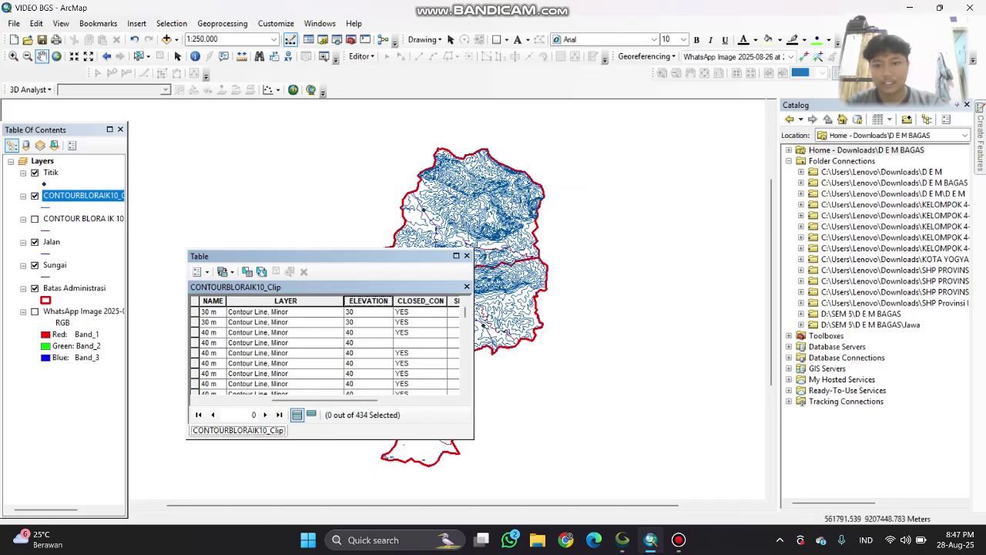
{"action": "scroll", "coordinate": [324, 346], "scroll_direction": "down", "scroll_amount": 2}
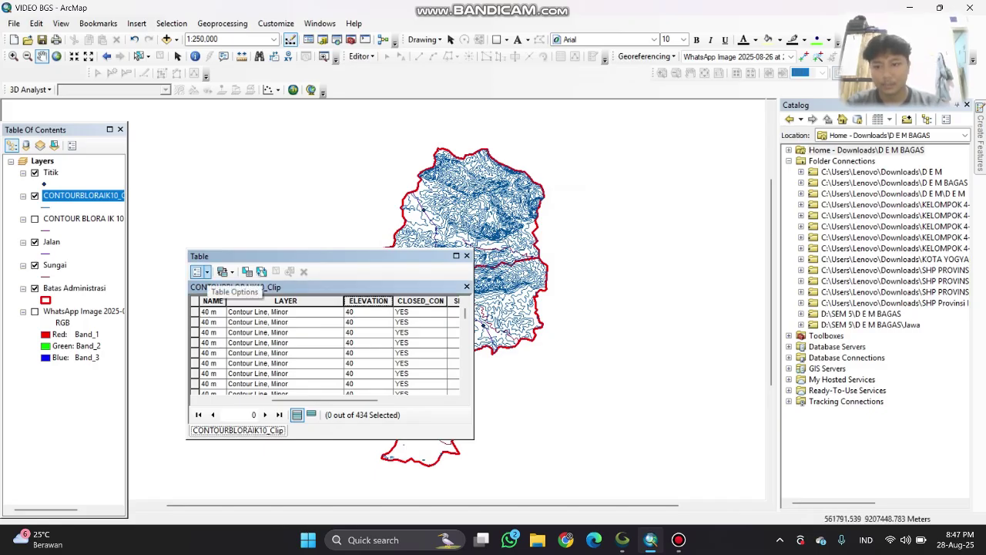
{"action": "left_click", "coordinate": [199, 271]}
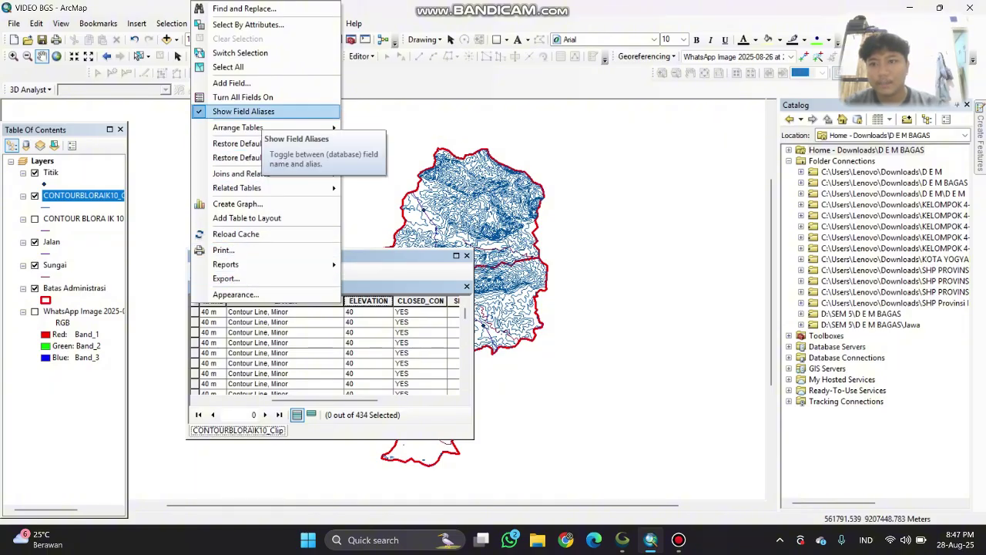
{"action": "left_click", "coordinate": [231, 83]}
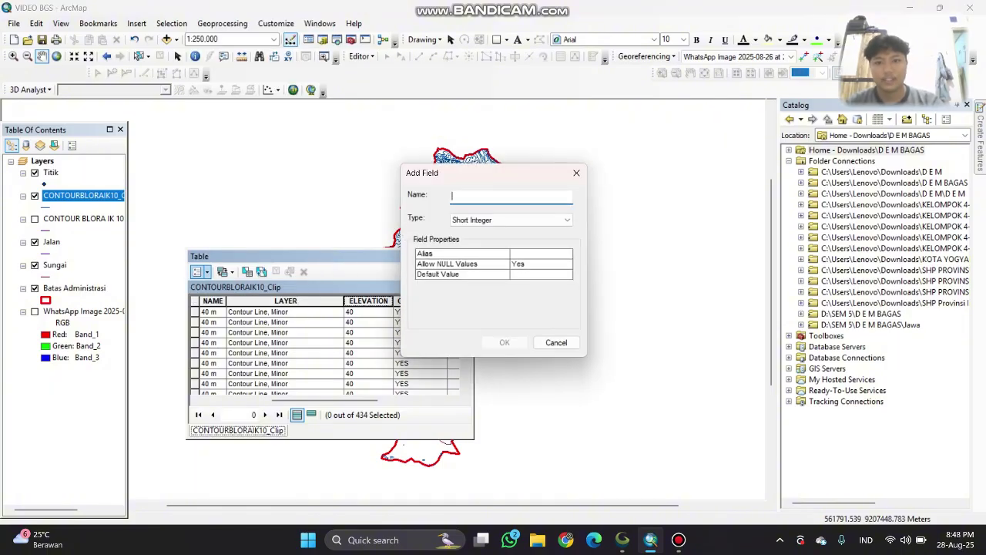
{"action": "type", "text": "IK"}
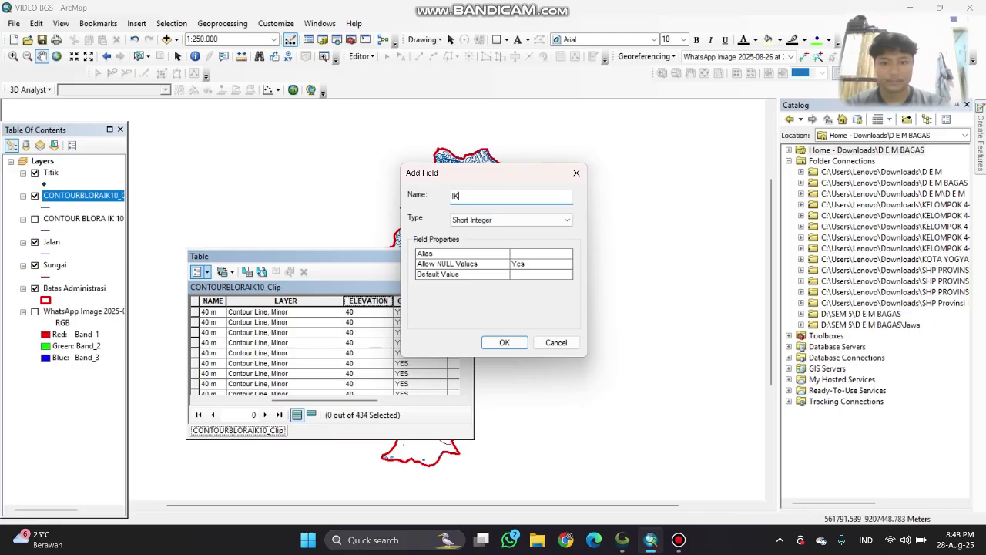
{"action": "left_click", "coordinate": [503, 342]}
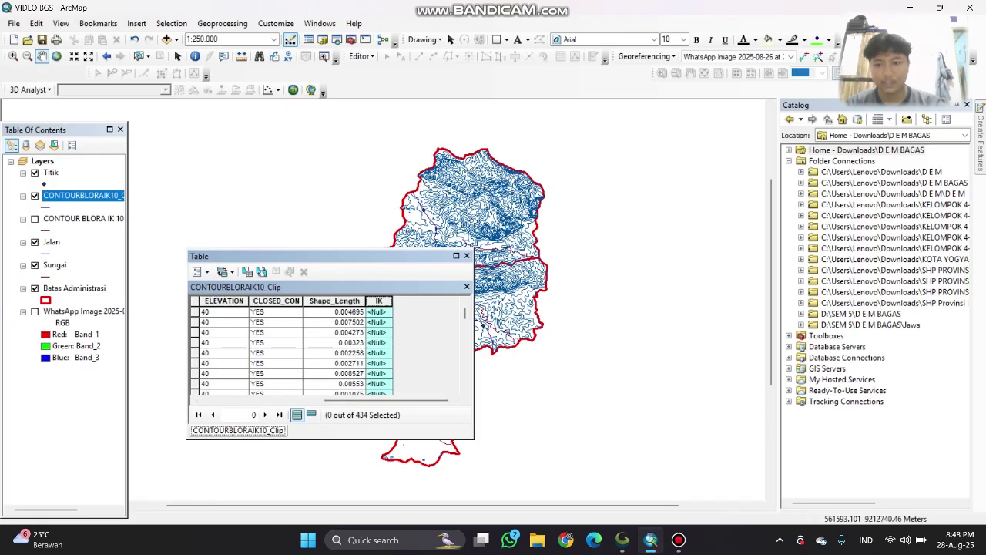
- Calculate the IK field with the VB Script parser, replacing the leftover expression with [ELEVATION] MOD (40) = 0
{"action": "right_click", "coordinate": [378, 301]}
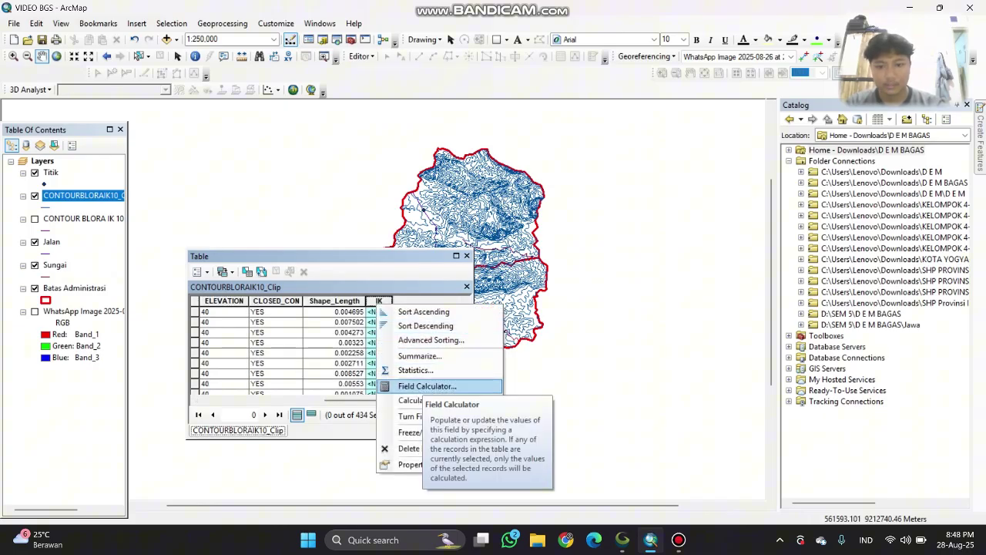
{"action": "left_click", "coordinate": [428, 386]}
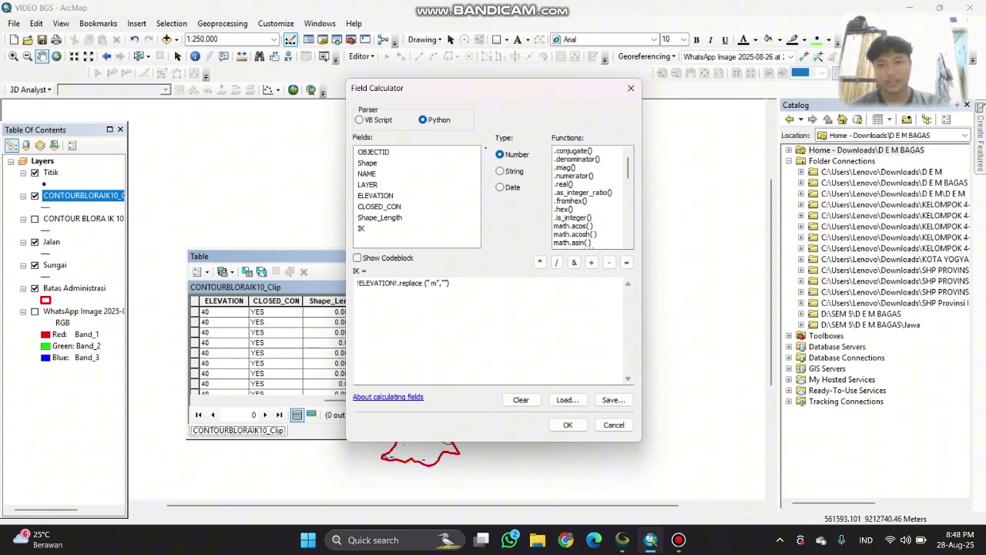
{"action": "left_click", "coordinate": [567, 425]}
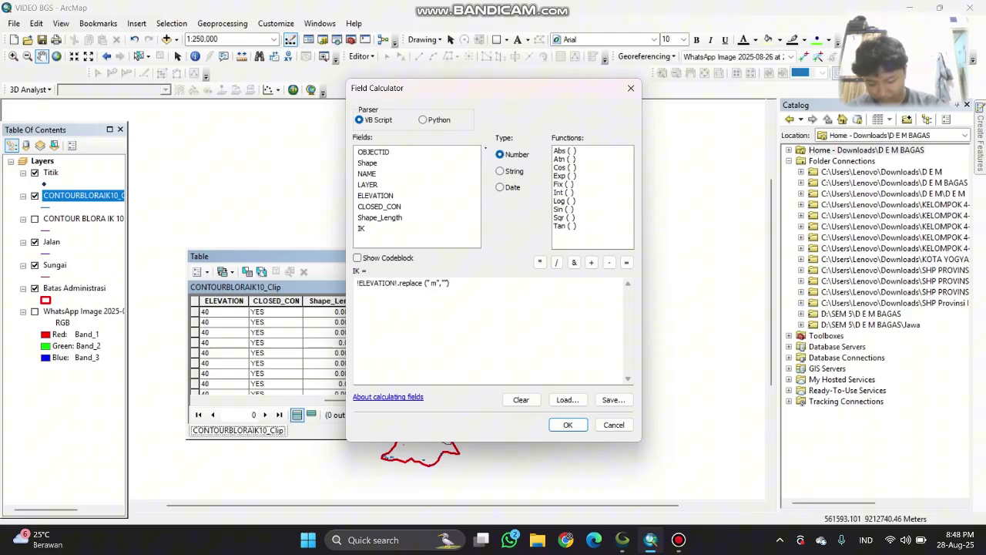
{"action": "left_click", "coordinate": [376, 195]}
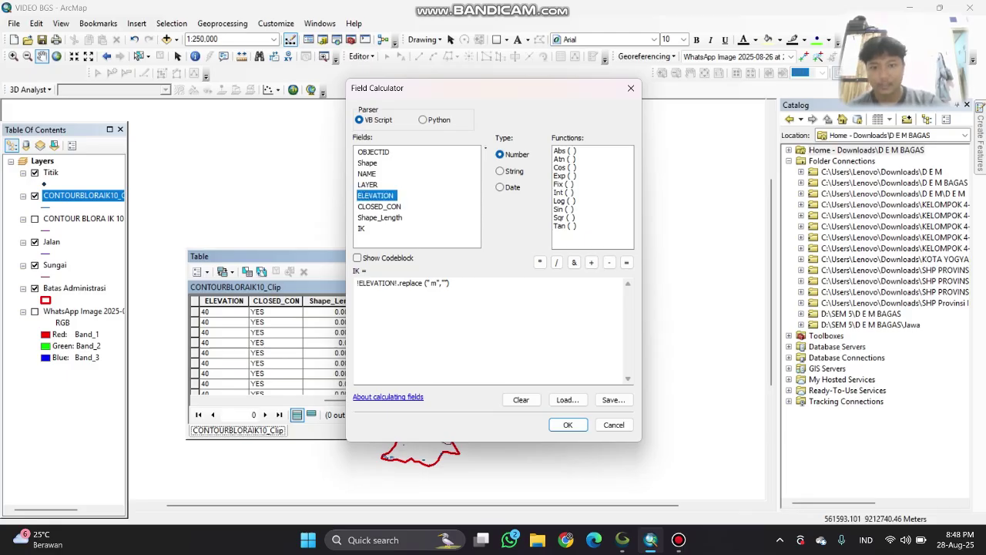
{"action": "left_click", "coordinate": [450, 283]}
{"action": "key", "text": "BackSpace"}
{"action": "key", "text": "BackSpace"}
{"action": "key", "text": "BackSpace"}
{"action": "key", "text": "BackSpace"}
{"action": "key", "text": "BackSpace"}
{"action": "key", "text": "BackSpace"}
{"action": "key", "text": "BackSpace"}
{"action": "key", "text": "BackSpace"}
{"action": "key", "text": "BackSpace"}
{"action": "key", "text": "BackSpace"}
{"action": "key", "text": "BackSpace"}
{"action": "key", "text": "BackSpace"}
{"action": "key", "text": "BackSpace"}
{"action": "key", "text": "BackSpace"}
{"action": "key", "text": "BackSpace"}
{"action": "key", "text": "BackSpace"}
{"action": "key", "text": "BackSpace"}
{"action": "key", "text": "BackSpace"}
{"action": "key", "text": "BackSpace"}
{"action": "key", "text": "BackSpace"}
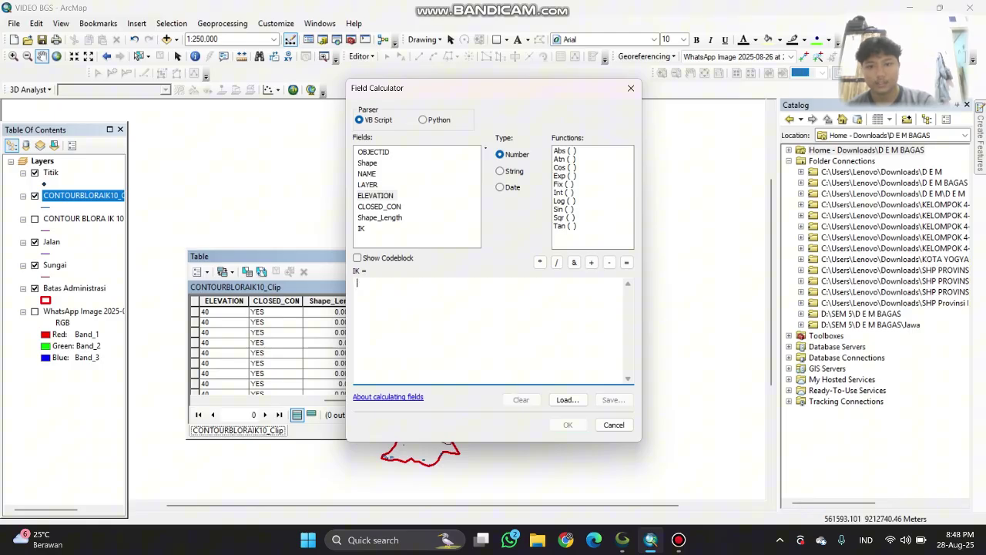
{"action": "double_click", "coordinate": [376, 195]}
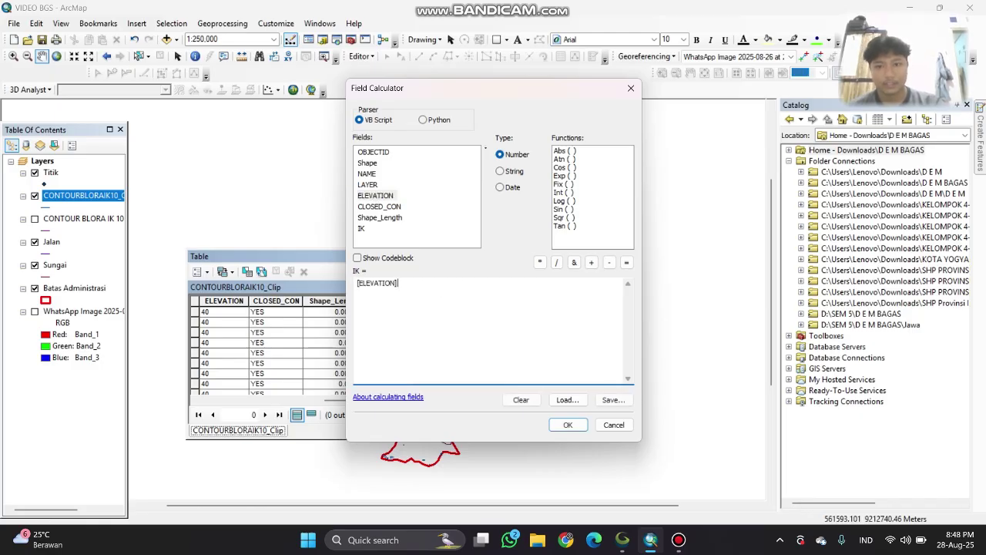
{"action": "type", "text": "M"}
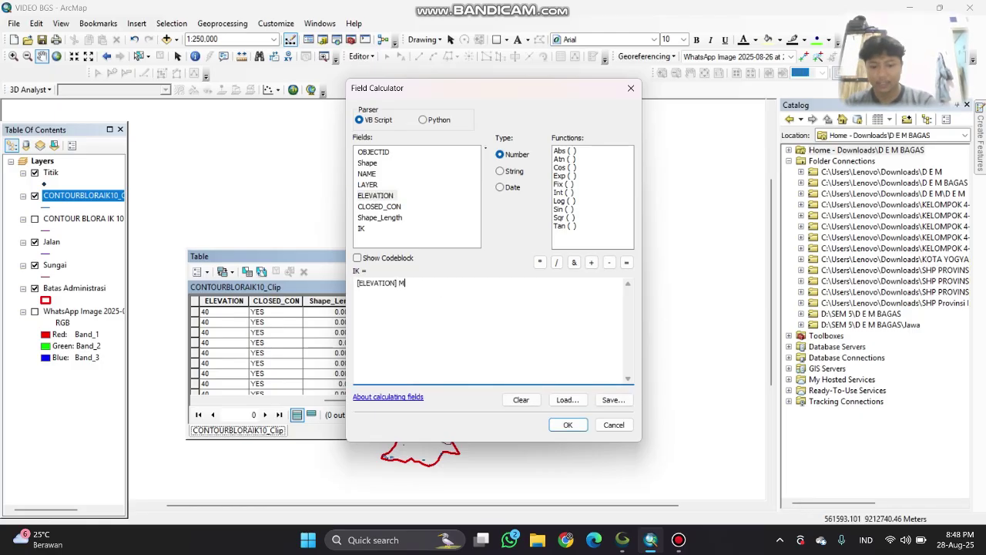
{"action": "type", "text": "OD ("}
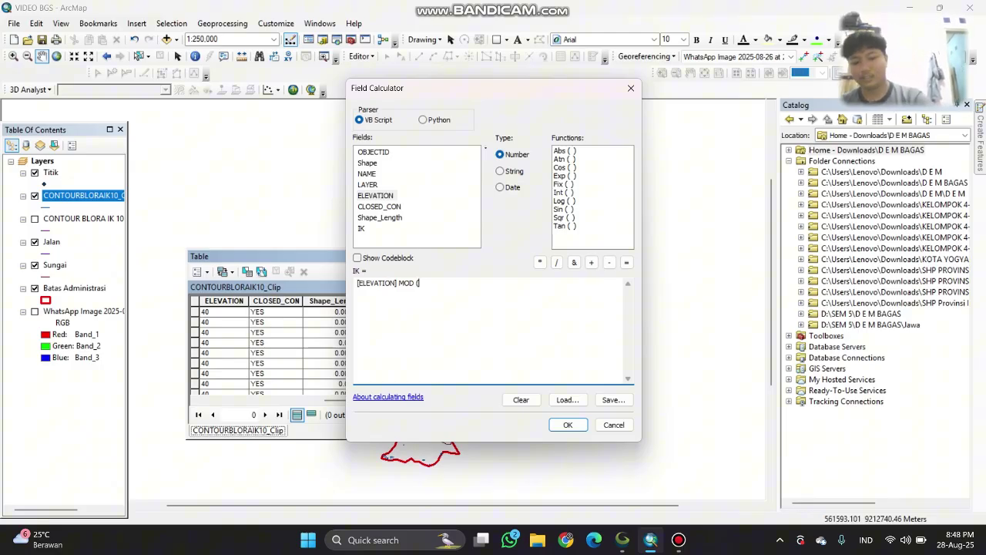
{"action": "type", "text": "40)"}
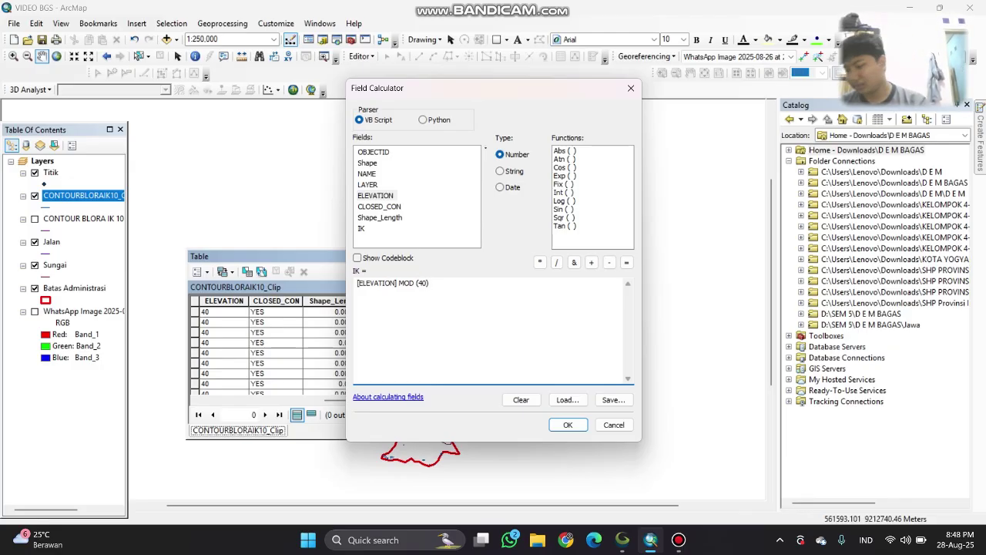
{"action": "type", "text": " +"}
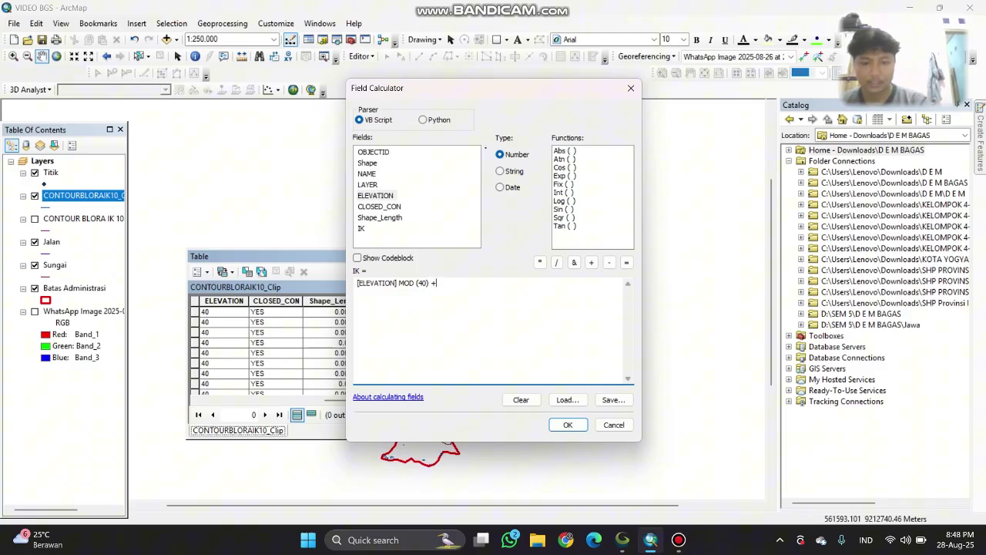
{"action": "key", "text": "BackSpace"}
{"action": "type", "text": "= 0"}
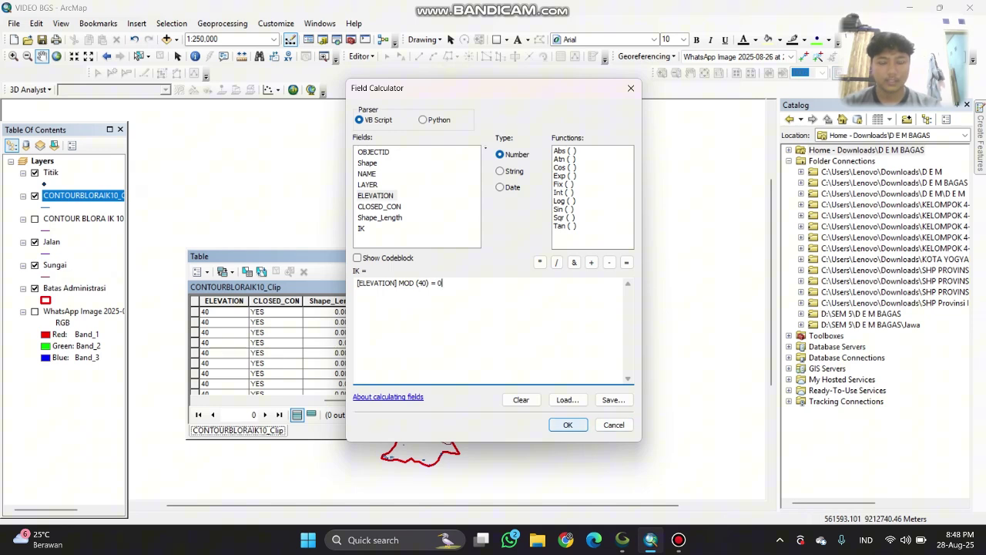
{"action": "left_click", "coordinate": [568, 424]}
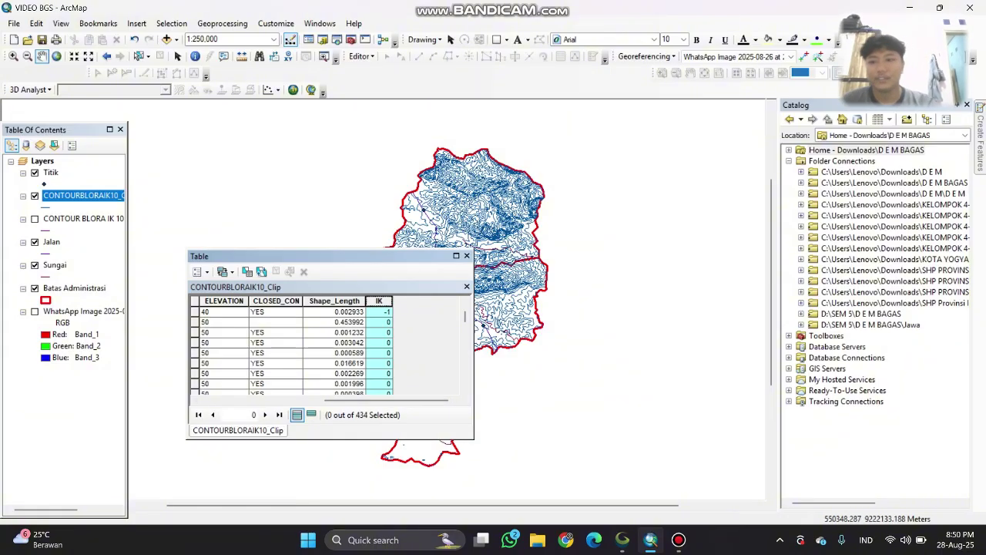
- Close the contour table and add a Text field named PL with length 50 to the Batas Administrasi attribute table
{"action": "left_click", "coordinate": [466, 255]}
{"action": "right_click", "coordinate": [95, 288]}
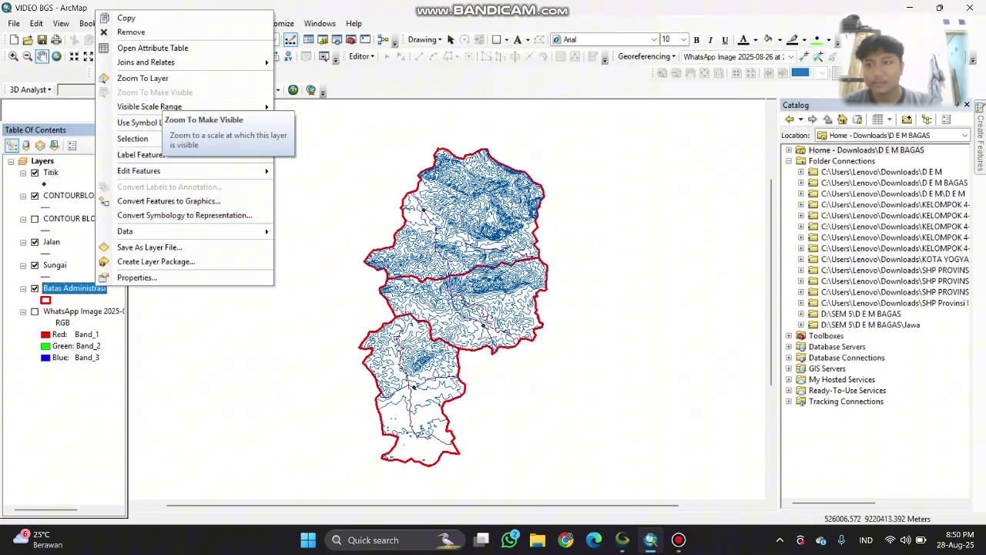
{"action": "left_click", "coordinate": [153, 48]}
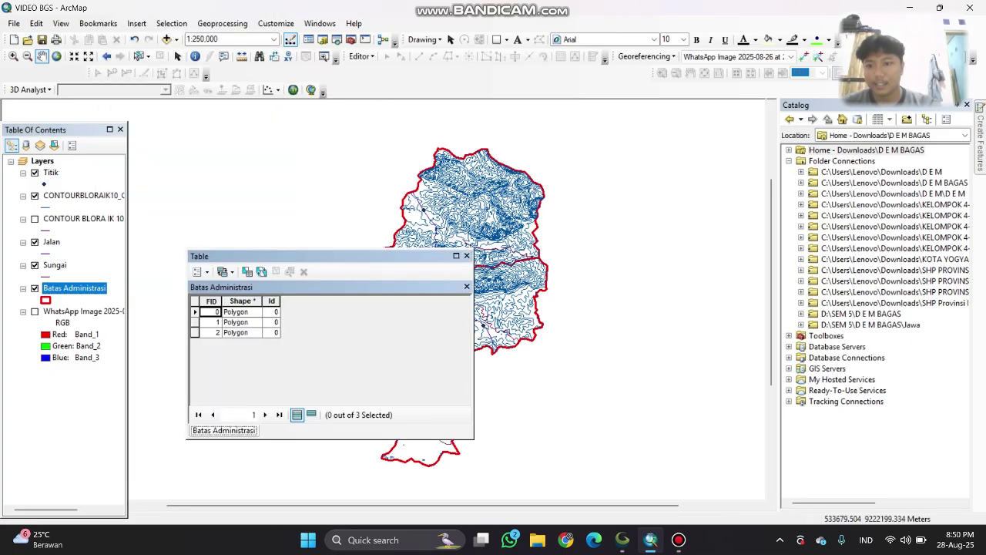
{"action": "left_click", "coordinate": [197, 271]}
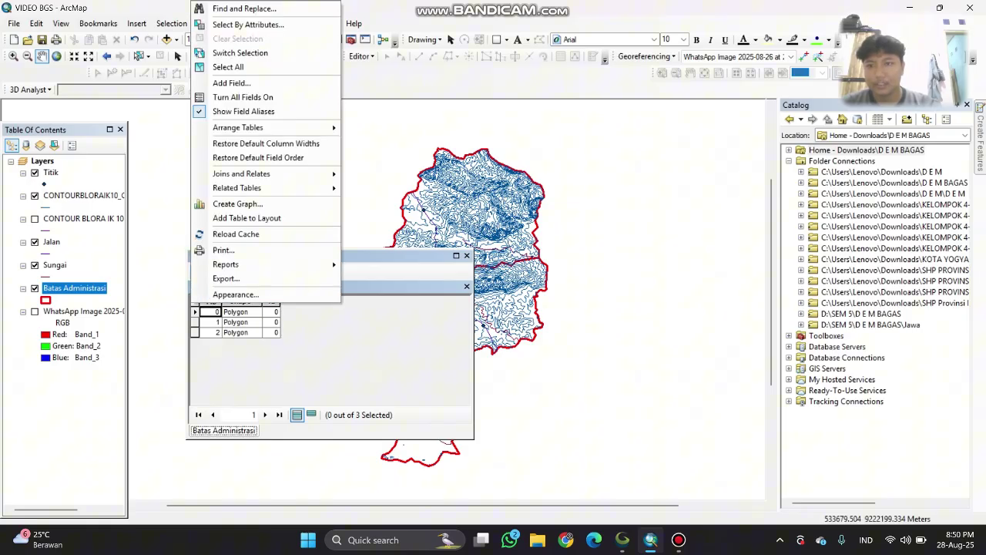
{"action": "left_click", "coordinate": [231, 82]}
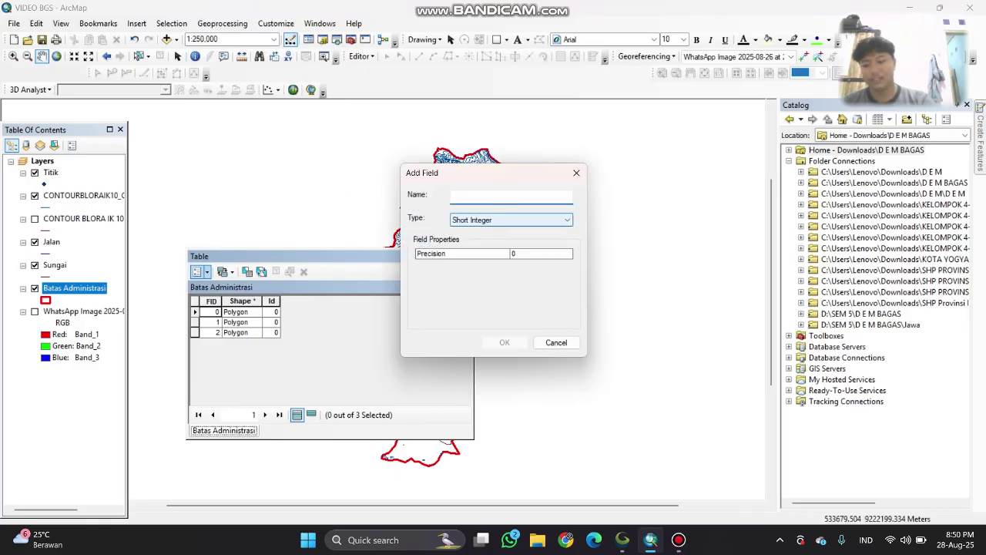
{"action": "type", "text": "PL"}
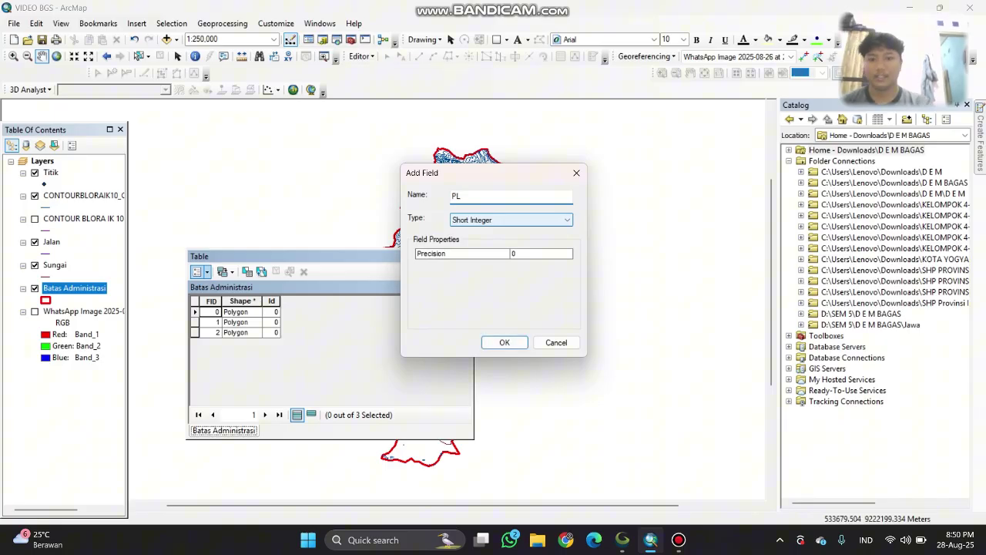
{"action": "left_click", "coordinate": [511, 219]}
{"action": "left_click", "coordinate": [511, 264]}
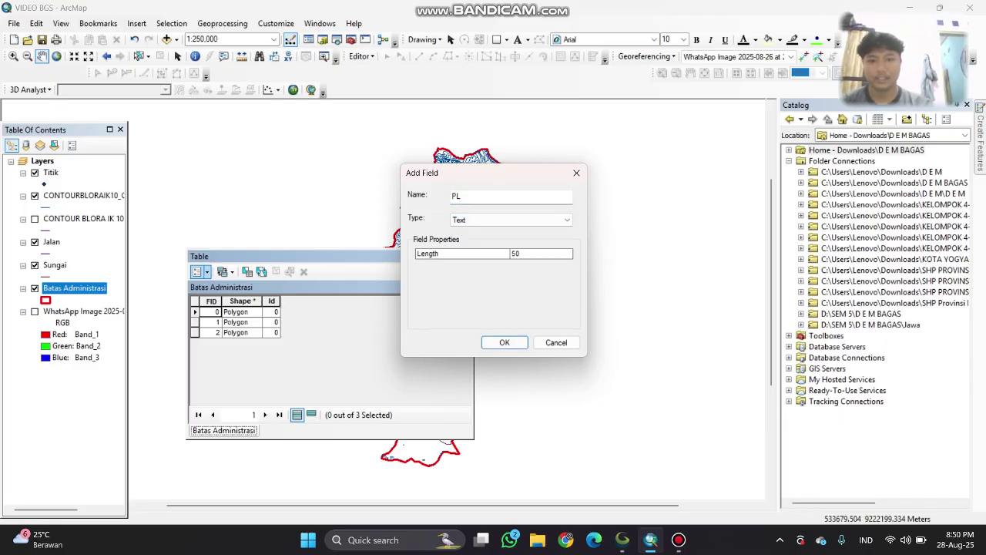
{"action": "key", "text": "Return"}
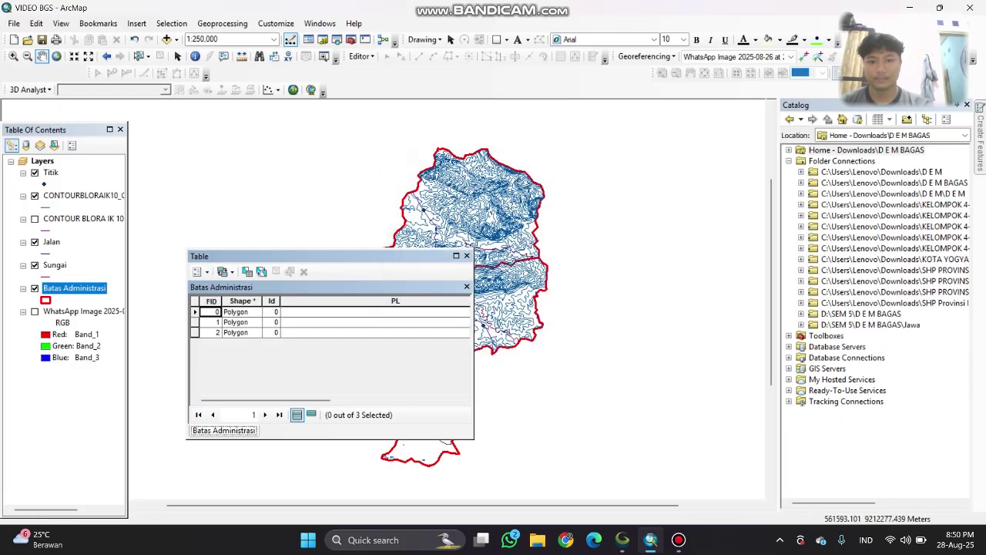
- Start an edit session on the Batas Administrasi layer and continue past the spatial reference warnings
{"action": "left_click_drag", "start_coordinate": [585, 293], "coordinate": [506, 371]}
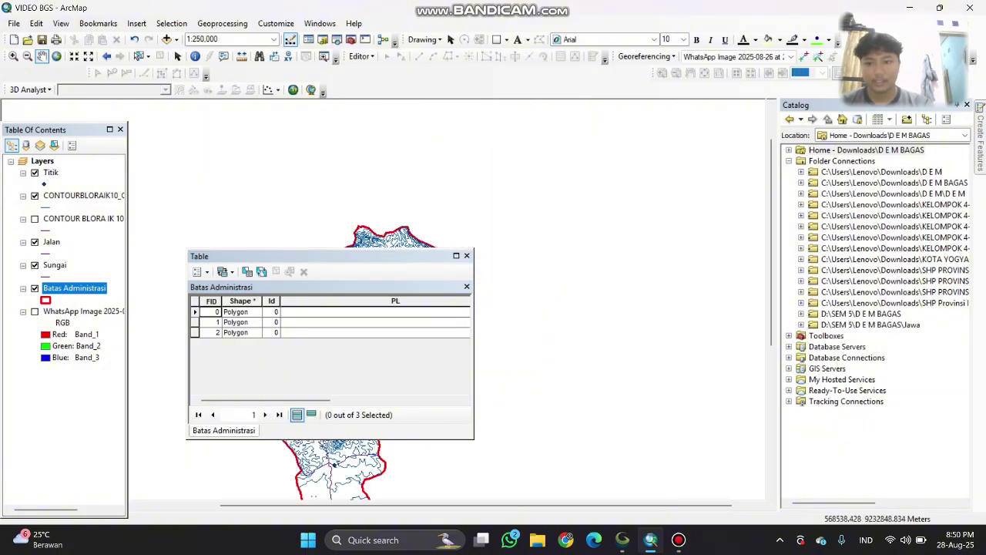
{"action": "left_click", "coordinate": [375, 311]}
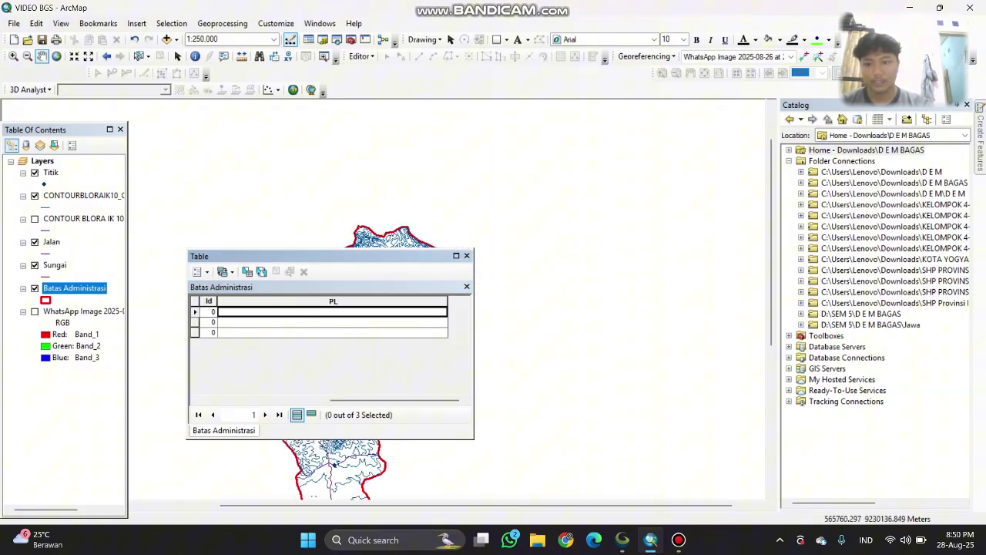
{"action": "right_click", "coordinate": [88, 290]}
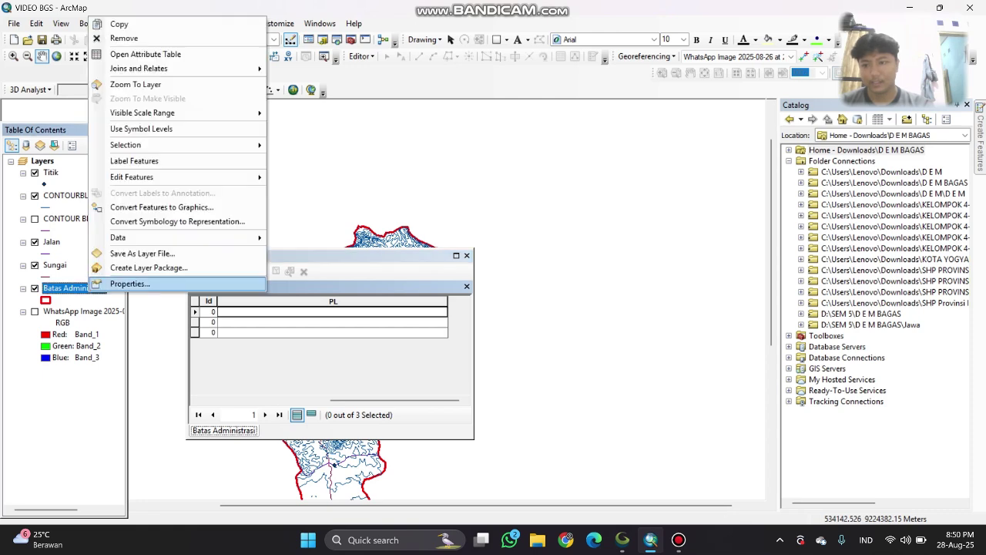
{"action": "mouse_move", "coordinate": [154, 145]}
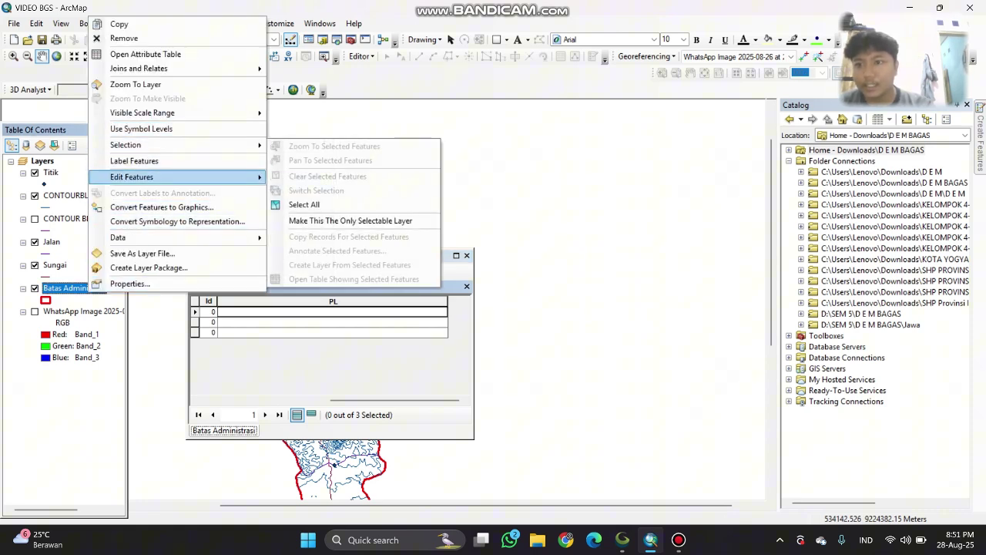
{"action": "mouse_move", "coordinate": [154, 177]}
{"action": "left_click", "coordinate": [312, 177]}
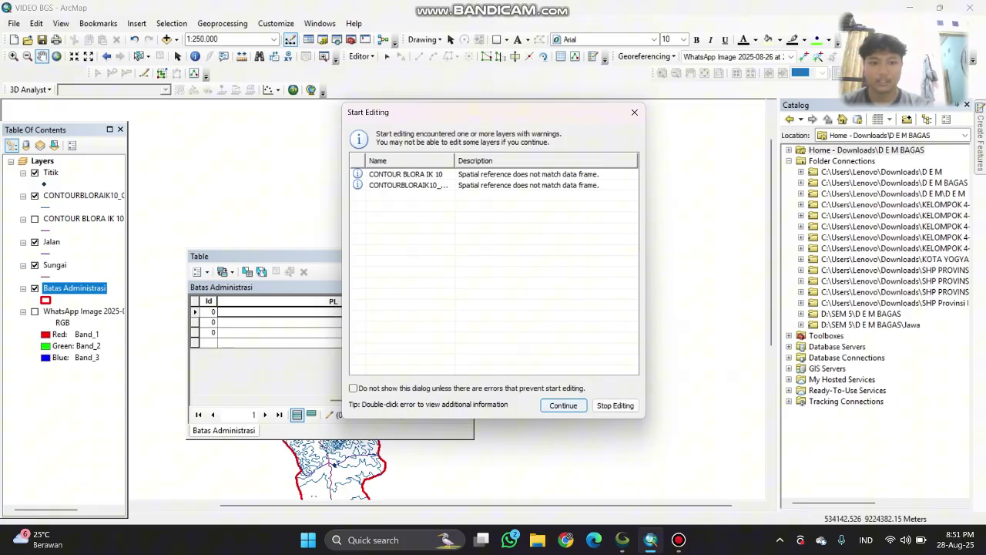
{"action": "key", "text": "Return"}
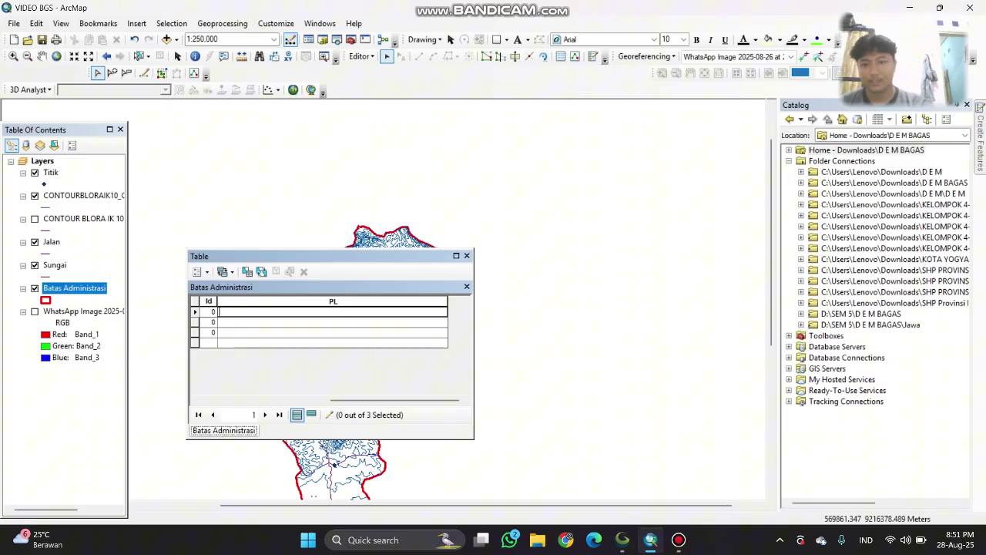
- Fill the PL field of the first two Batas Administrasi records with Ladang and Sawah
{"action": "left_click", "coordinate": [384, 240]}
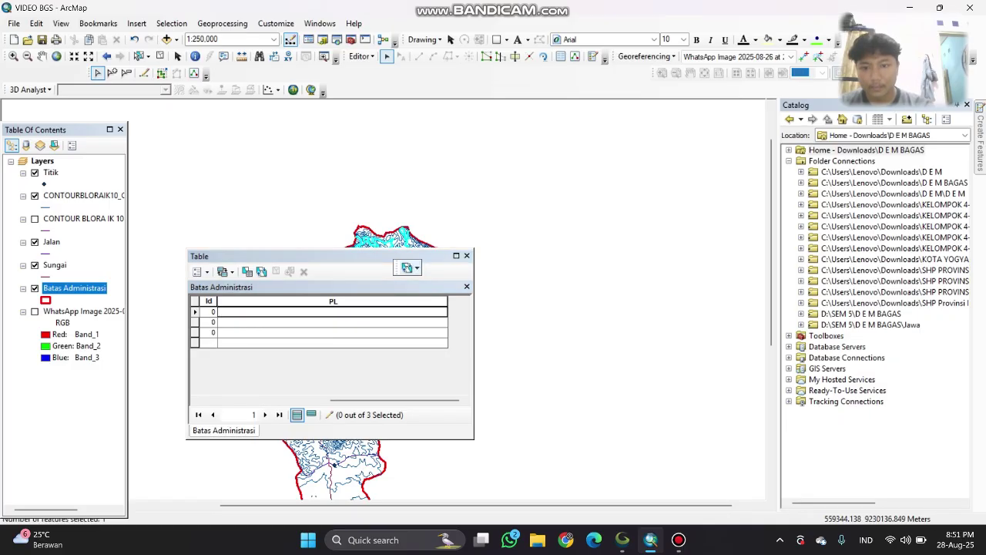
{"action": "left_click", "coordinate": [332, 311]}
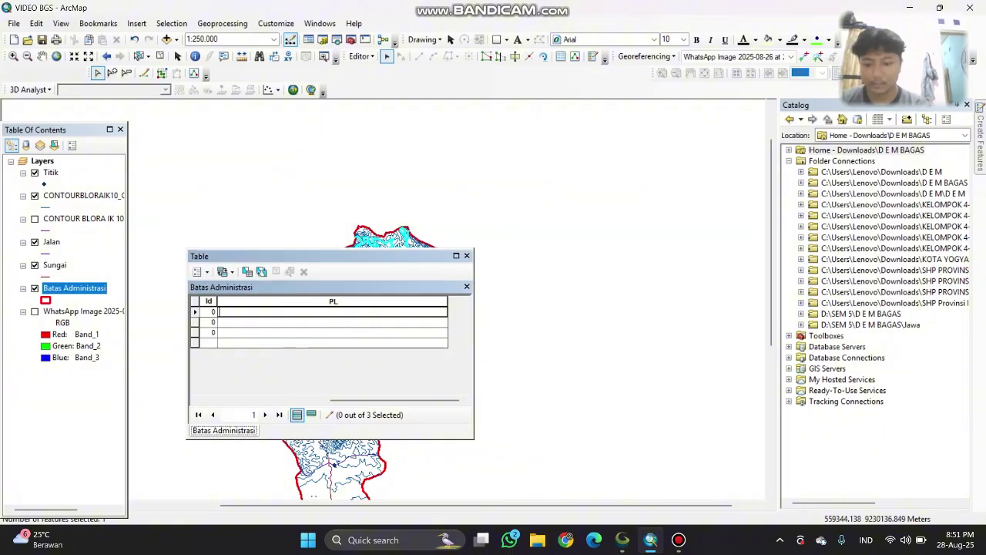
{"action": "type", "text": "Ladan"}
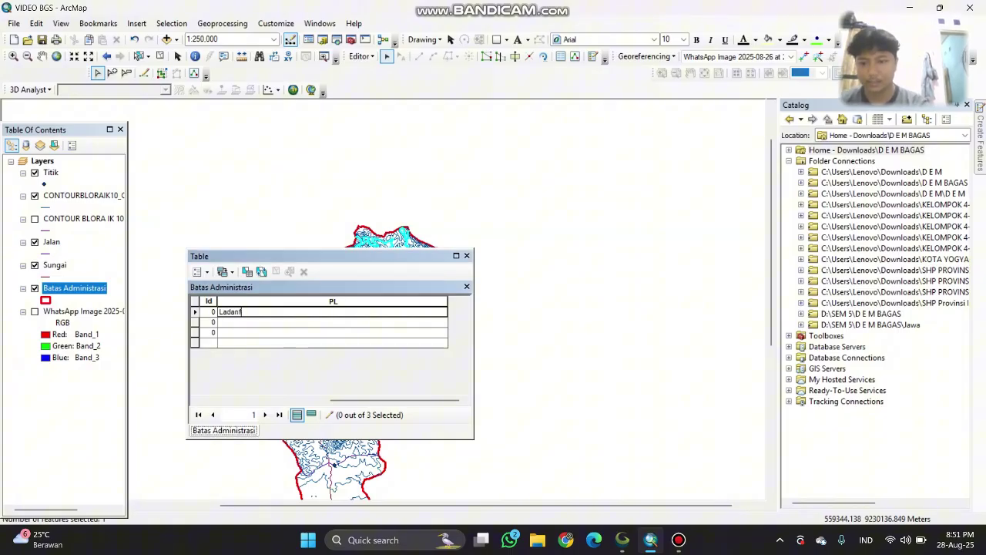
{"action": "type", "text": "g"}
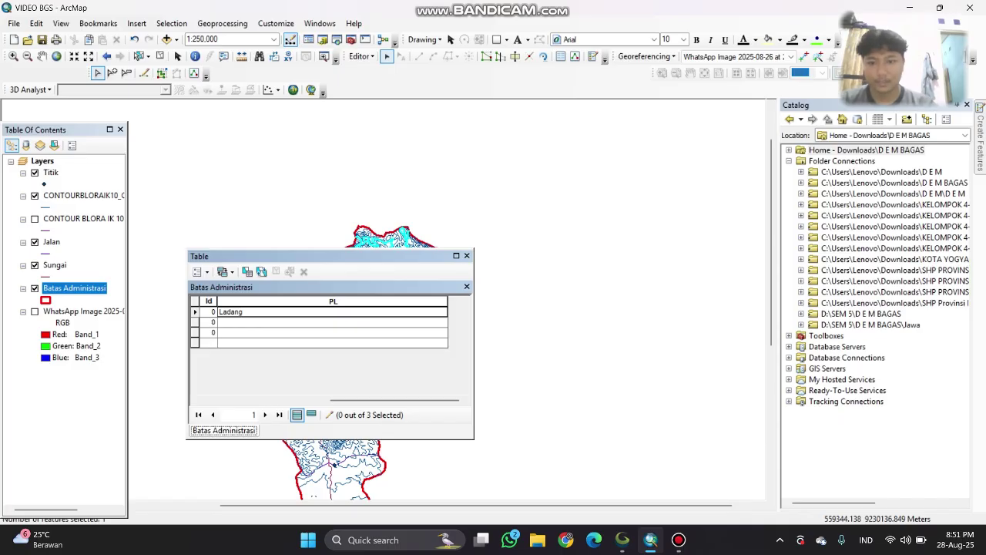
{"action": "key", "text": "Return"}
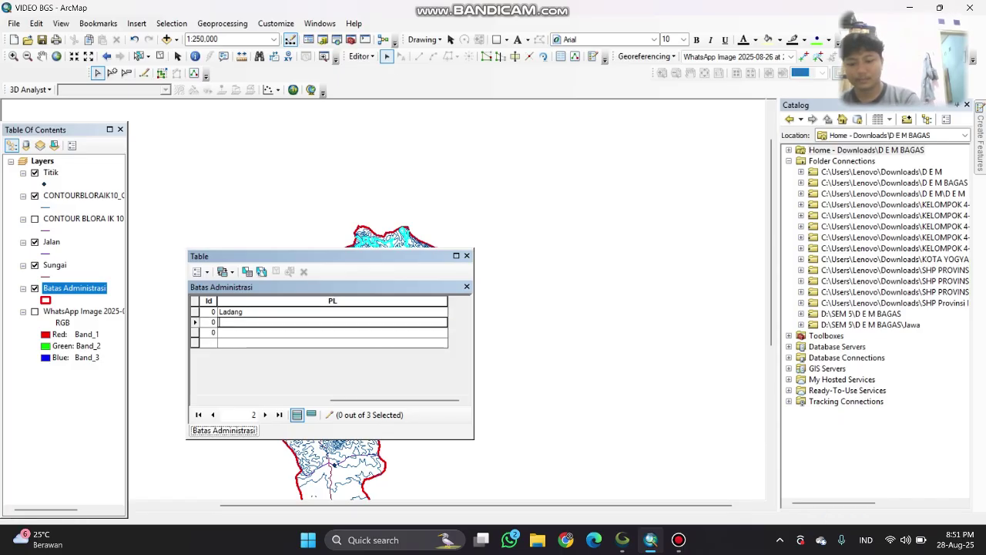
{"action": "type", "text": "Sawah"}
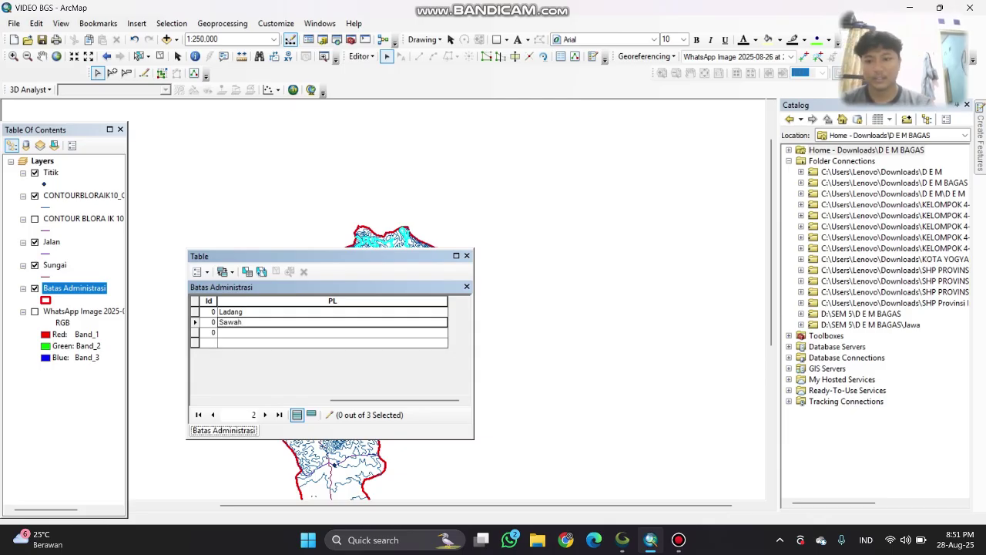
{"action": "key", "text": "Return"}
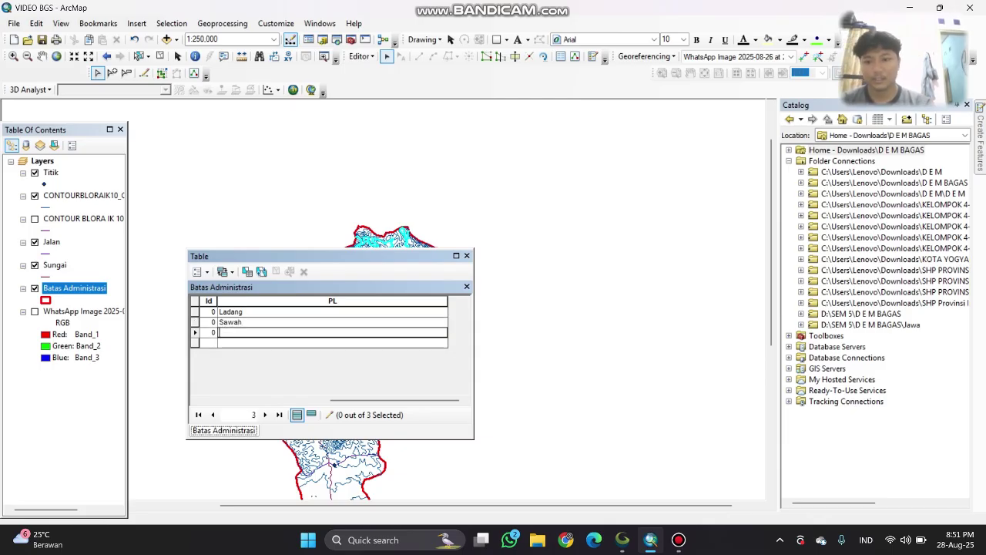
- Set the third record's PL value to Pemukiman in the Batas Administrasi attribute table, and close that table
{"action": "type", "text": "Pemukiman"}
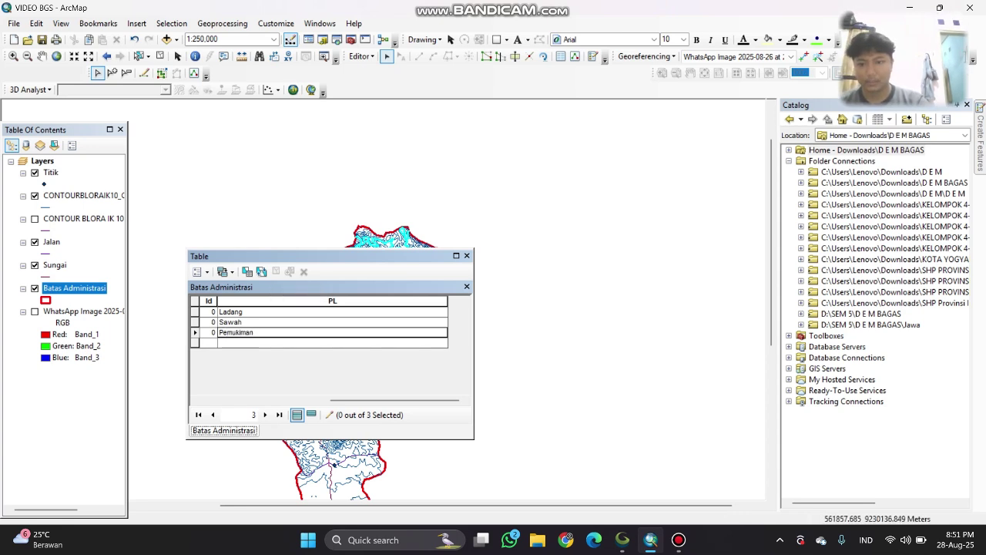
{"action": "left_click", "coordinate": [466, 286]}
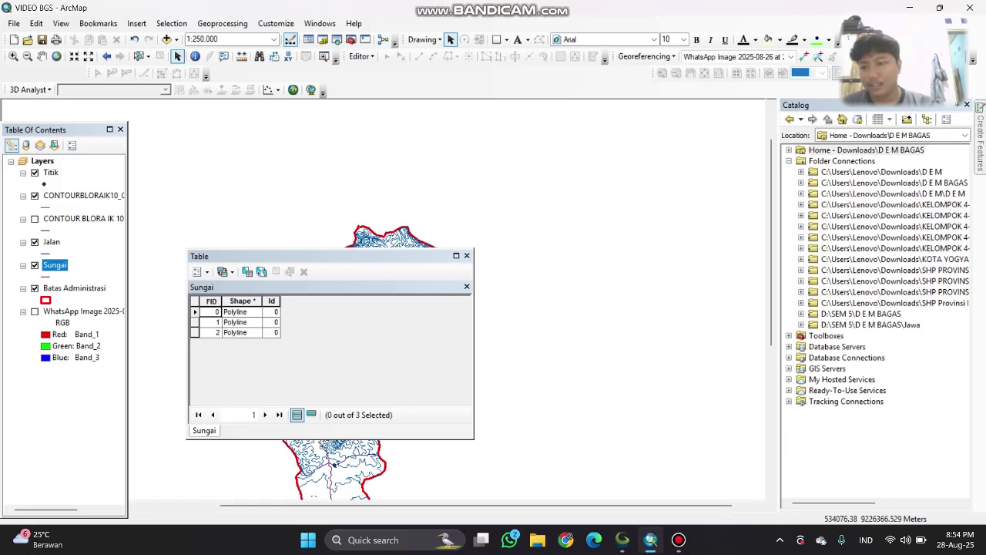
- Add a field named Keterangan of type Text, length 50, to the Sungai layer's attribute table
{"action": "right_click", "coordinate": [55, 264]}
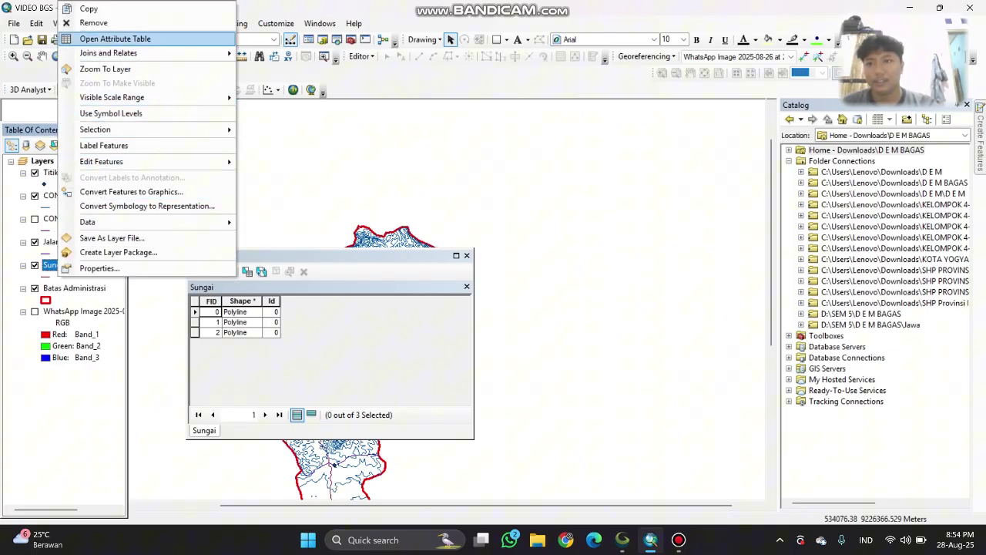
{"action": "key", "text": "Return"}
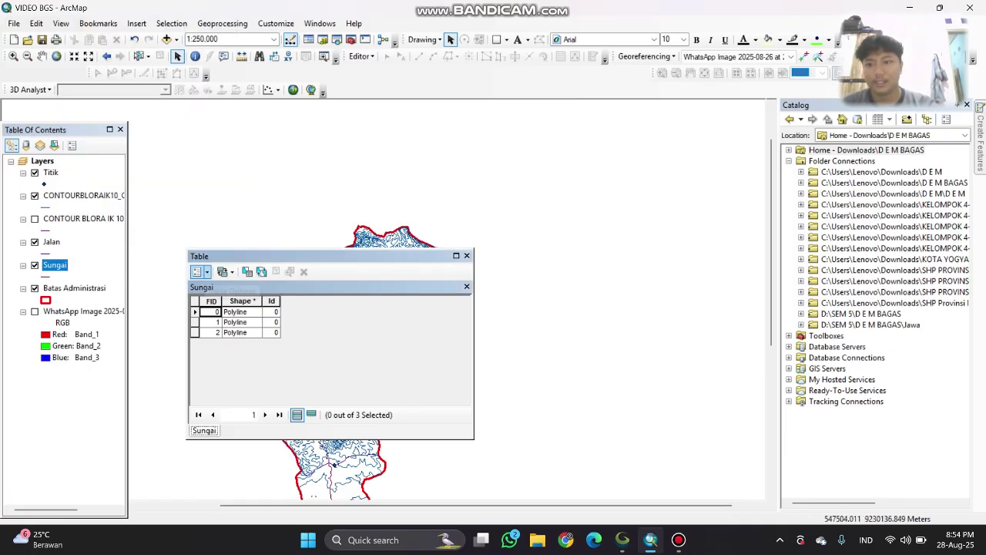
{"action": "left_click", "coordinate": [197, 271]}
{"action": "left_click", "coordinate": [232, 83]}
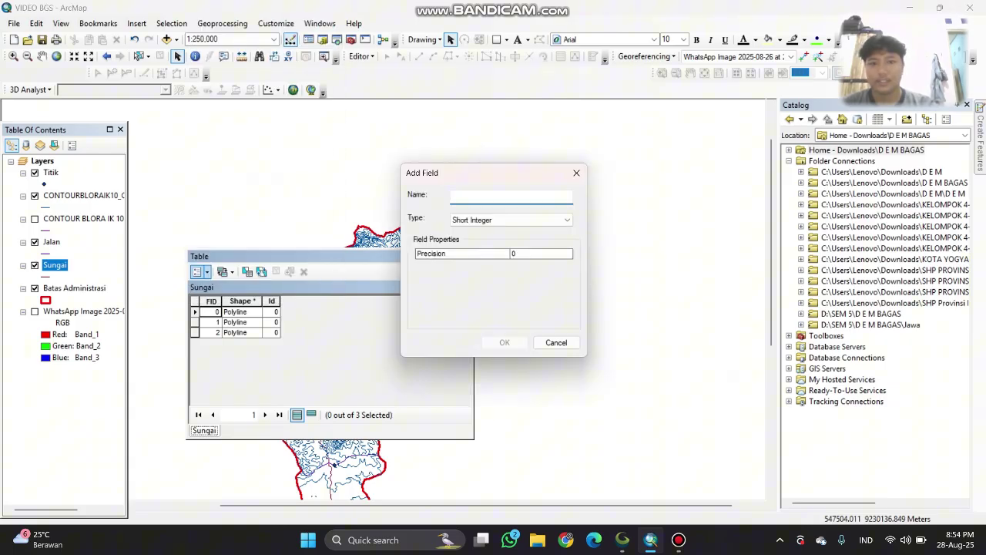
{"action": "type", "text": "K"}
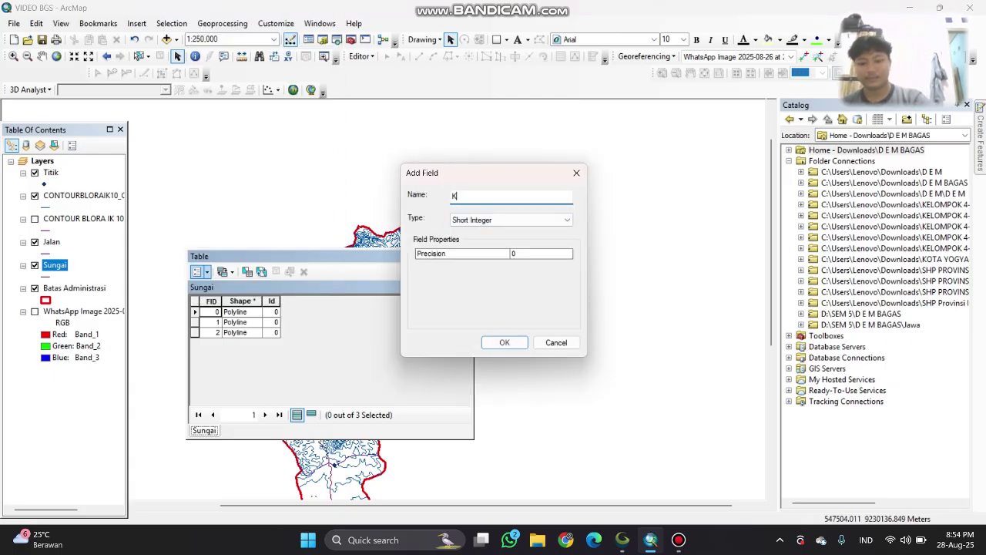
{"action": "type", "text": "eterangan"}
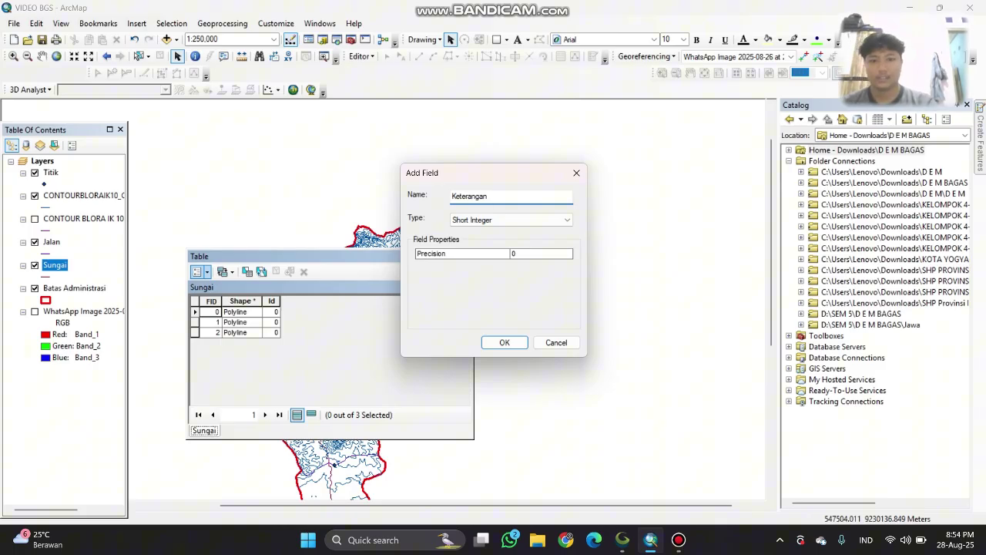
{"action": "key", "text": "Tab"}
{"action": "key", "text": "alt+Down"}
{"action": "key", "text": "Down"}
{"action": "key", "text": "Down"}
{"action": "key", "text": "Down"}
{"action": "key", "text": "Down"}
{"action": "key", "text": "Return"}
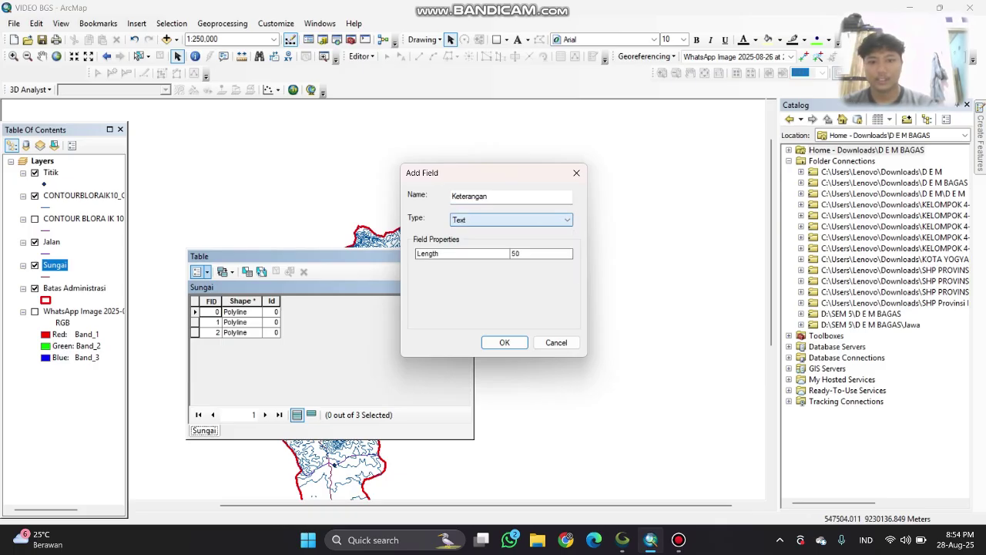
{"action": "key", "text": "Return"}
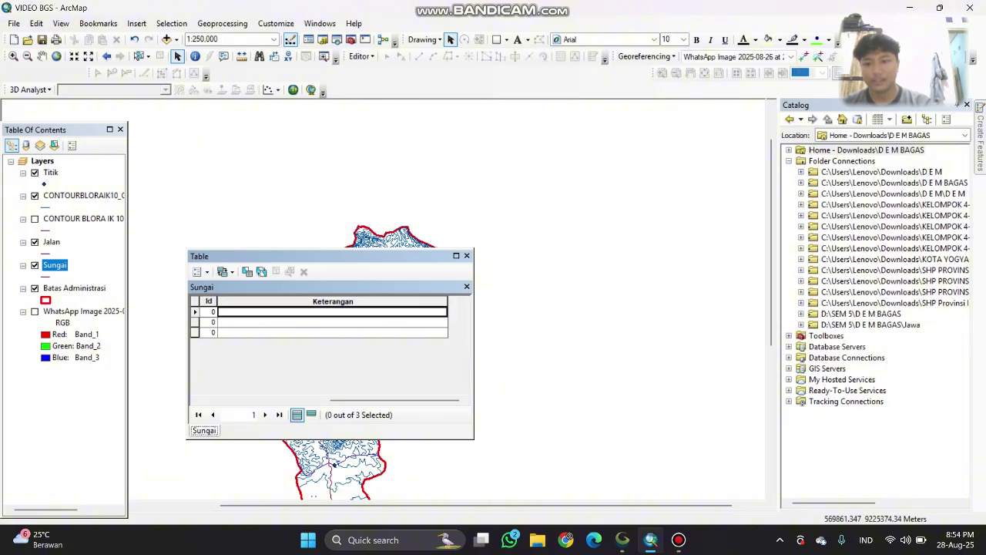
- Start editing the Sungai layer and set the first record's Keterangan value to Sungai Musiman
{"action": "right_click", "coordinate": [54, 264]}
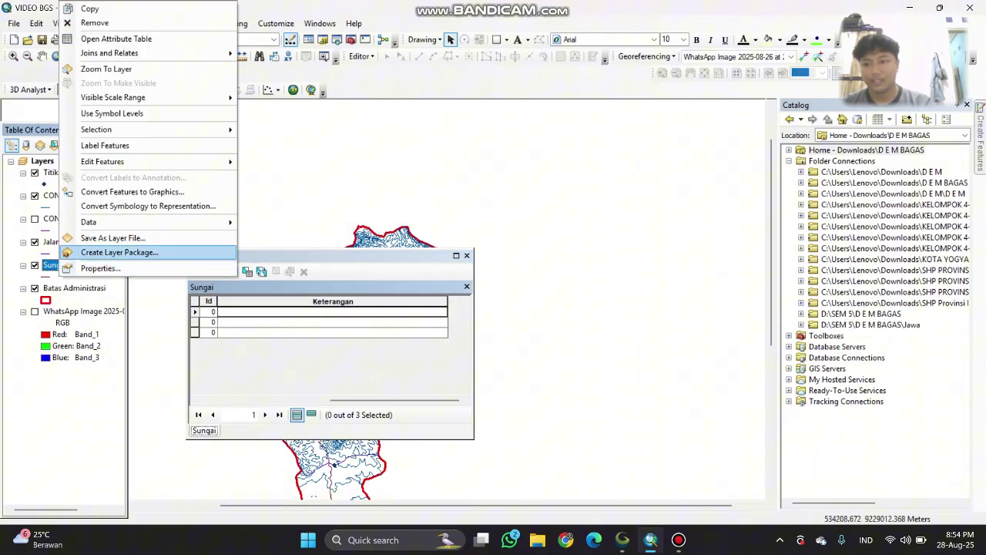
{"action": "mouse_move", "coordinate": [116, 161]}
{"action": "left_click", "coordinate": [279, 163]}
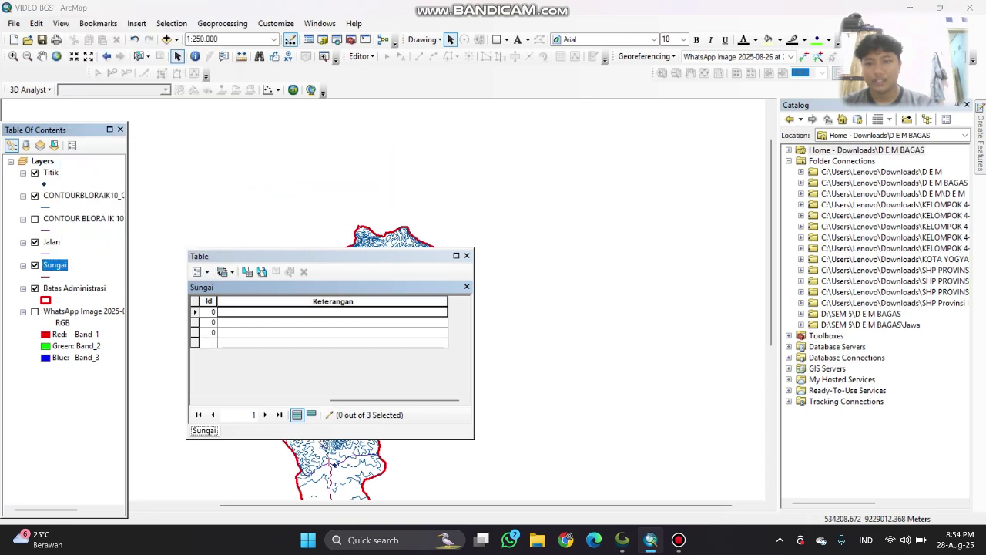
{"action": "left_click", "coordinate": [563, 405]}
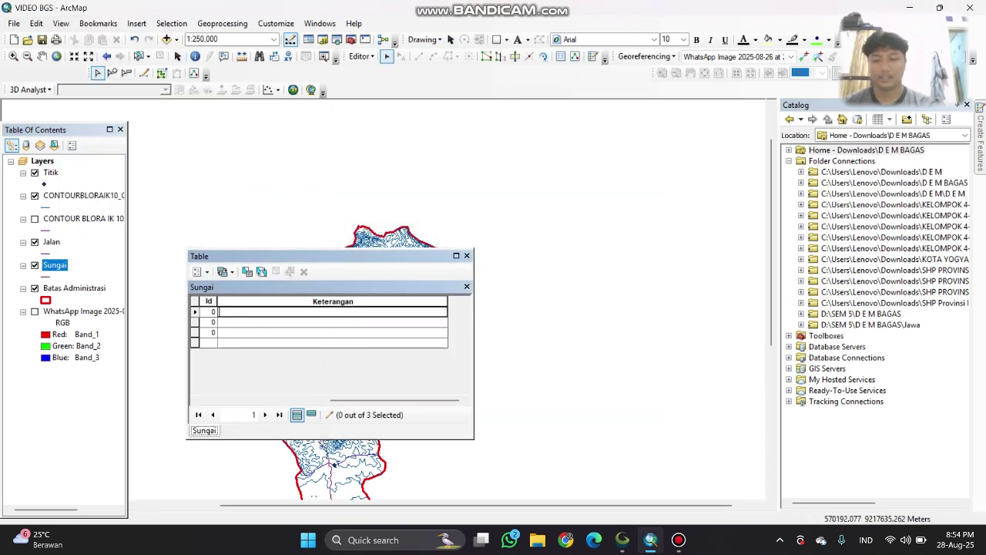
{"action": "type", "text": "Sunga"}
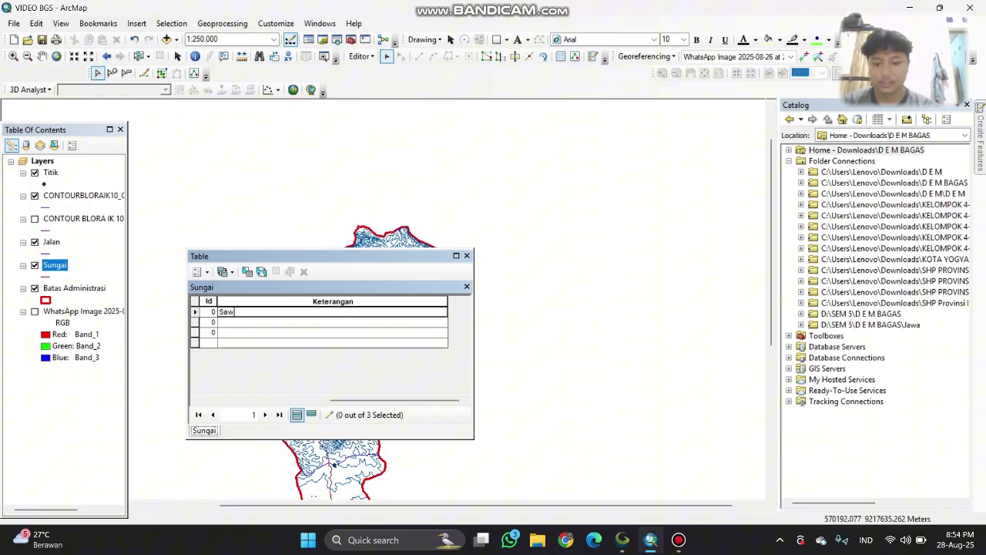
{"action": "key", "text": "BackSpace"}
{"action": "key", "text": "BackSpace"}
{"action": "key", "text": "BackSpace"}
{"action": "key", "text": "BackSpace"}
{"action": "key", "text": "BackSpace"}
{"action": "type", "text": "Sungai"}
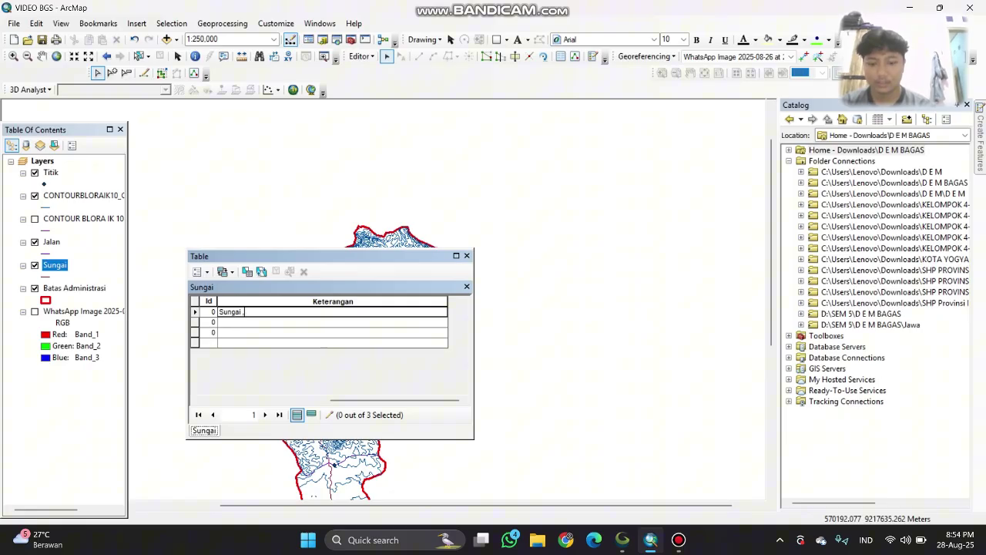
{"action": "type", "text": " Musiman"}
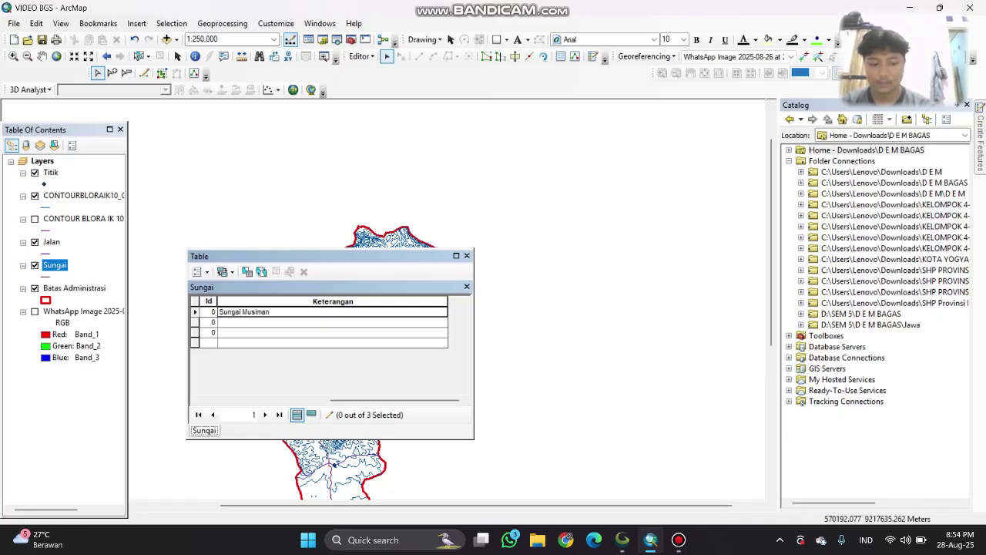
- Set the Keterangan value of the second and third Sungai records to Sungai
{"action": "key", "text": "Return"}
{"action": "type", "text": "Sungai"}
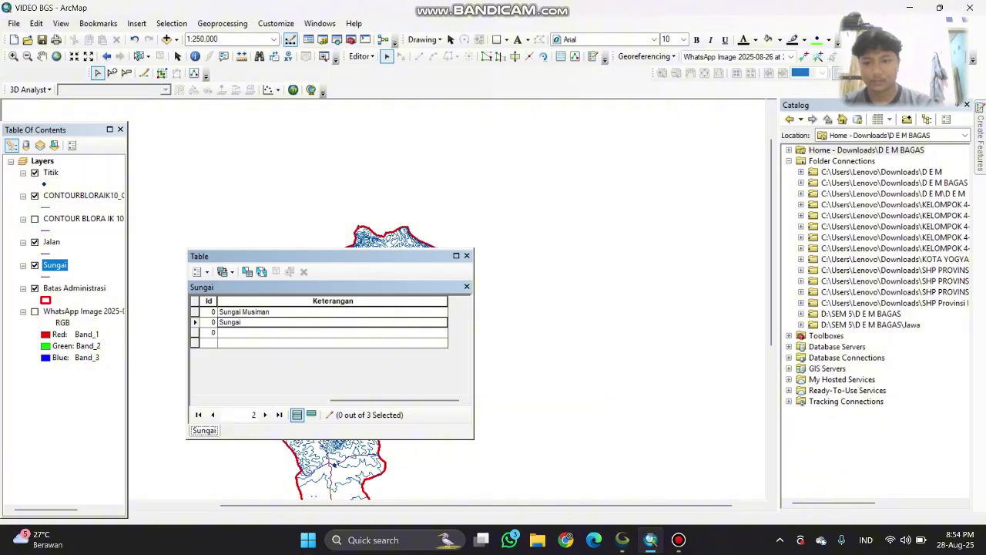
{"action": "key", "text": "Return"}
{"action": "type", "text": "S"}
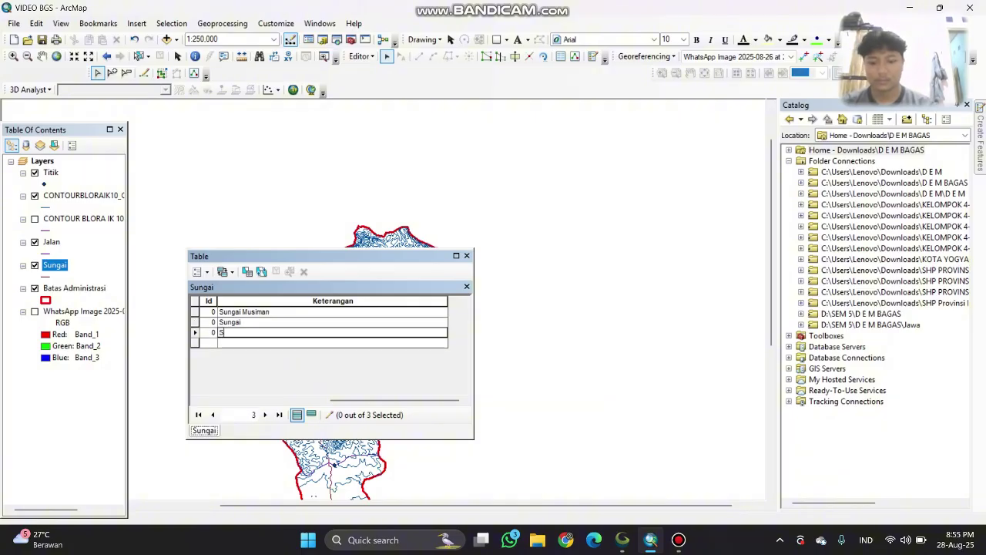
{"action": "type", "text": "ungai"}
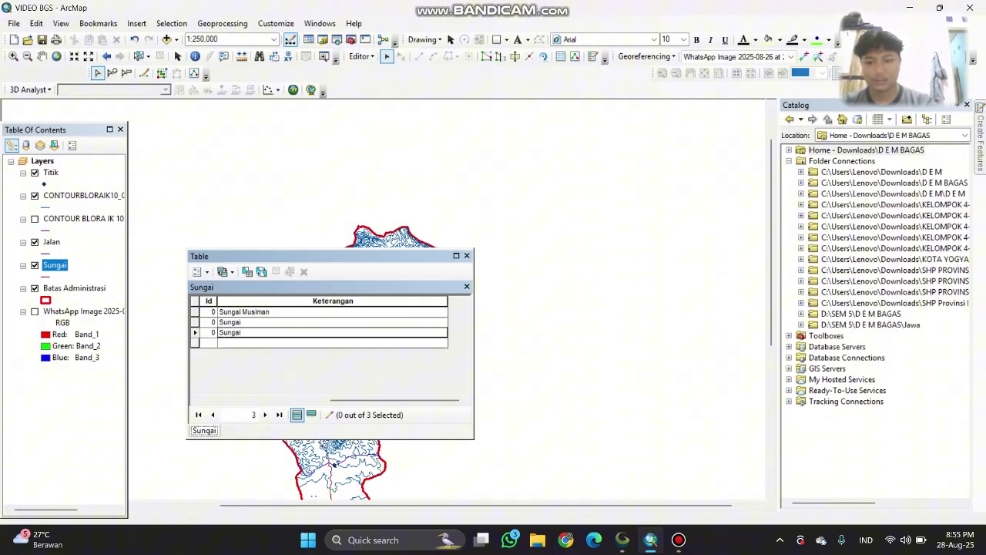
- Stop editing the Sungai layer, keeping the edits, and close its attribute table
{"action": "left_click", "coordinate": [361, 56]}
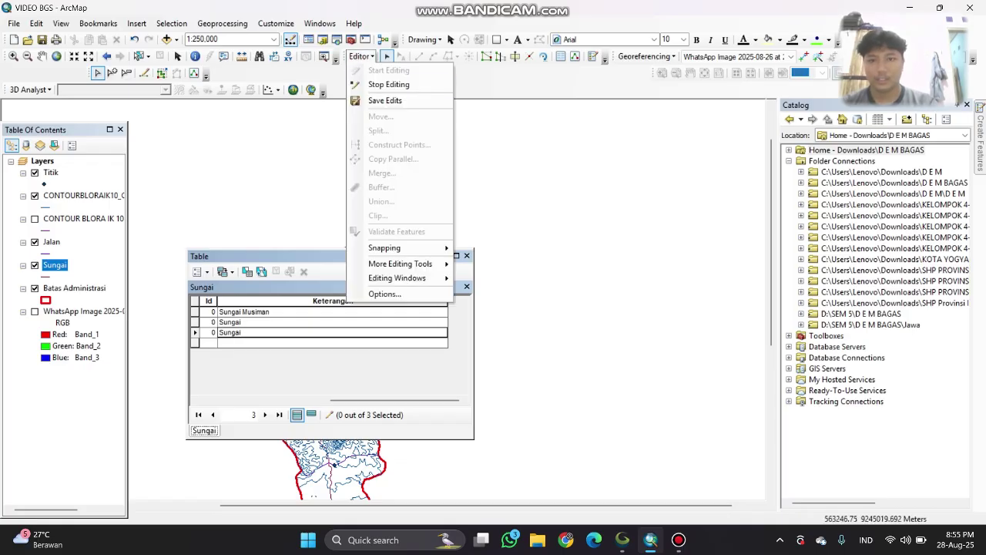
{"action": "left_click", "coordinate": [374, 84]}
{"action": "left_click", "coordinate": [449, 308]}
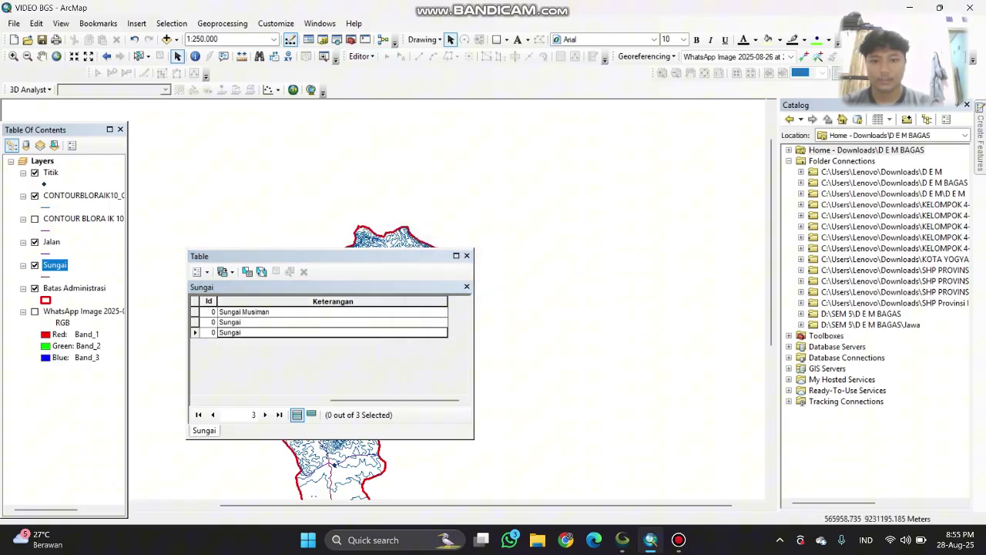
{"action": "left_click", "coordinate": [467, 256]}
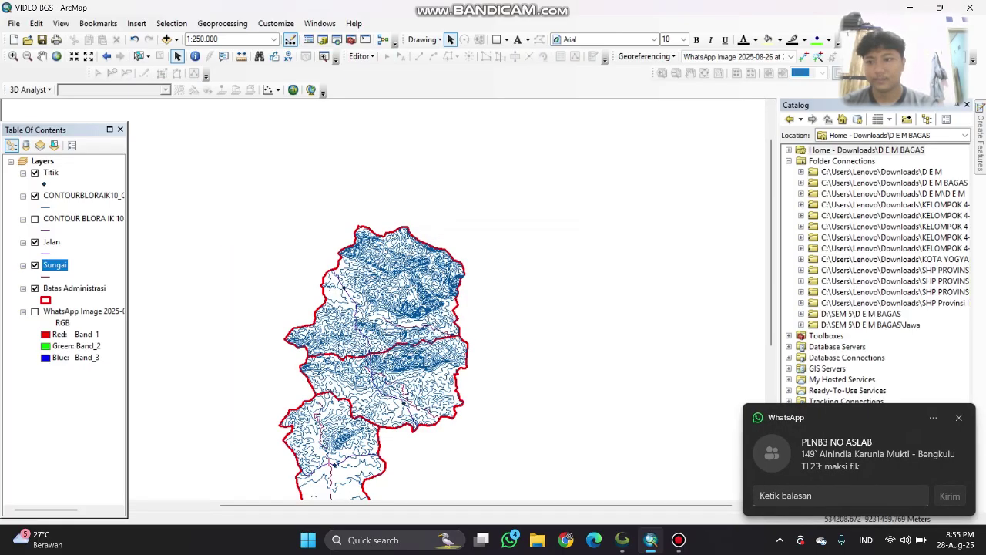
- Add a field named Keterangan of type Text, length 50, to the Jalan layer's attribute table
{"action": "left_click", "coordinate": [51, 242]}
{"action": "right_click", "coordinate": [51, 242]}
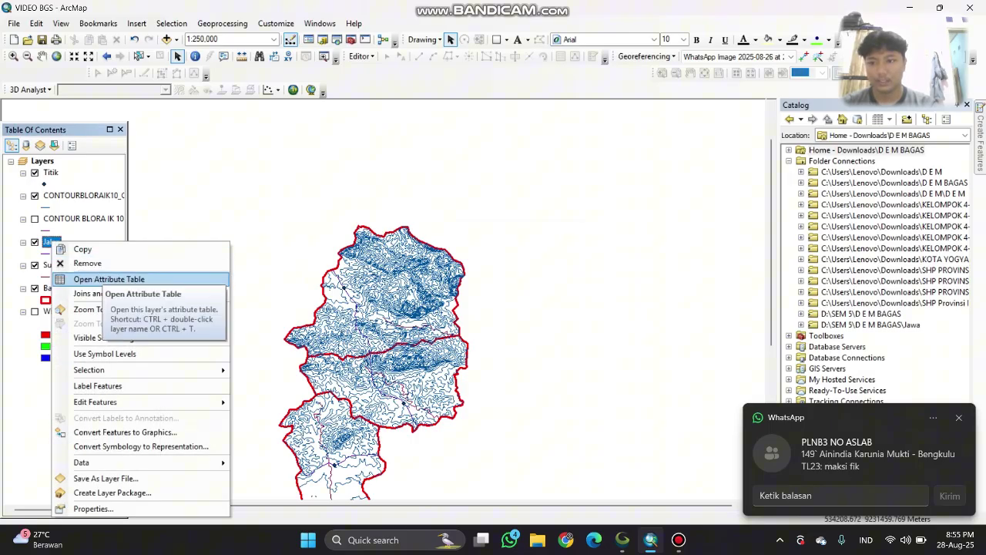
{"action": "left_click", "coordinate": [100, 279]}
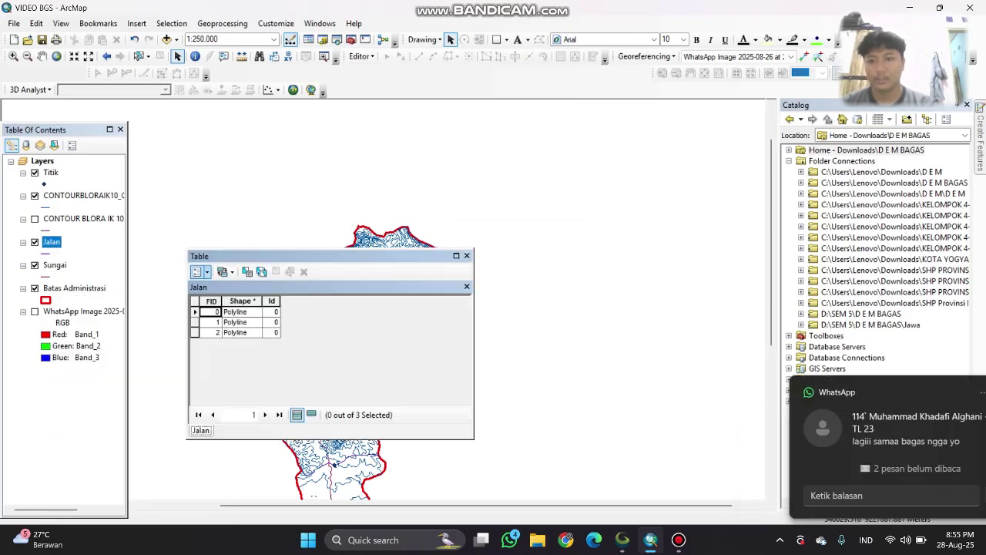
{"action": "left_click", "coordinate": [199, 271]}
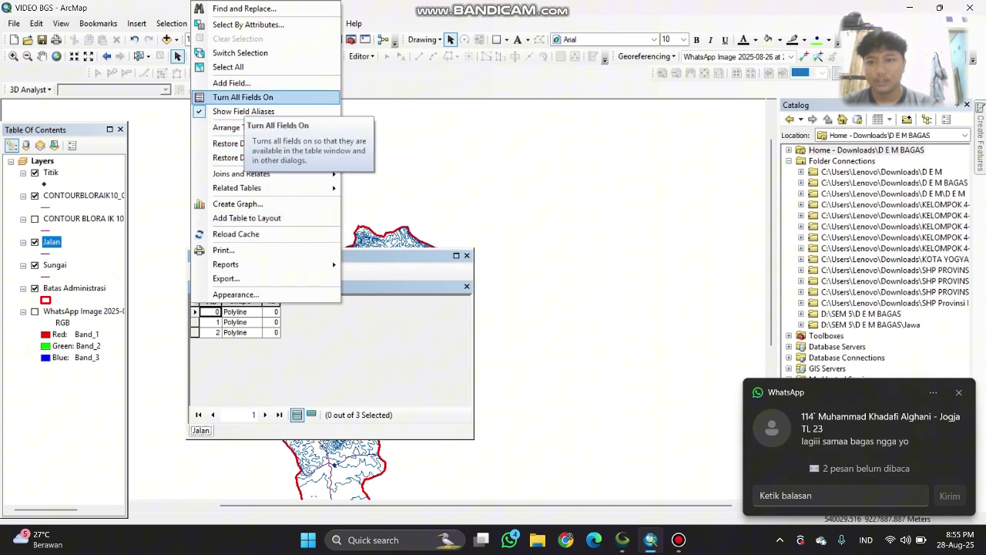
{"action": "left_click", "coordinate": [242, 97]}
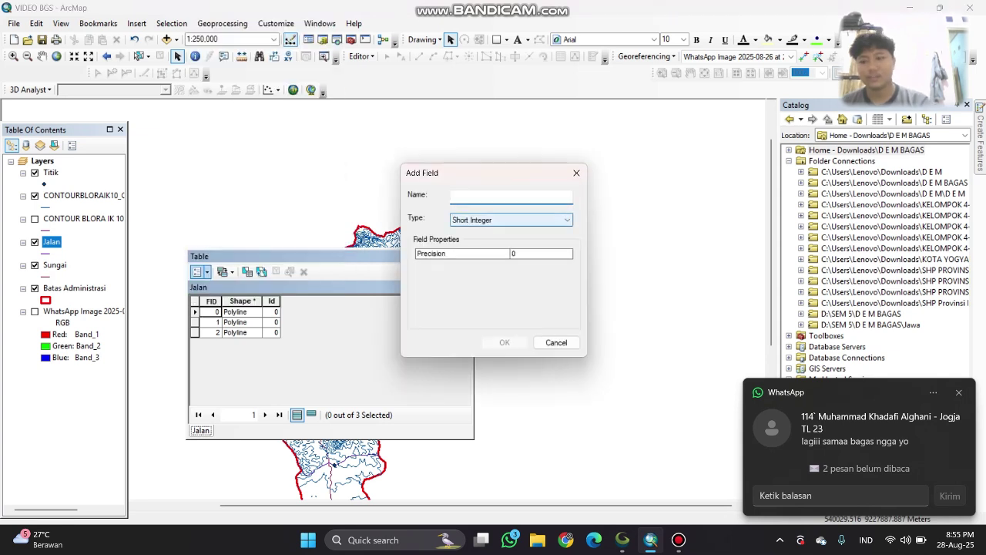
{"action": "type", "text": "Keter"}
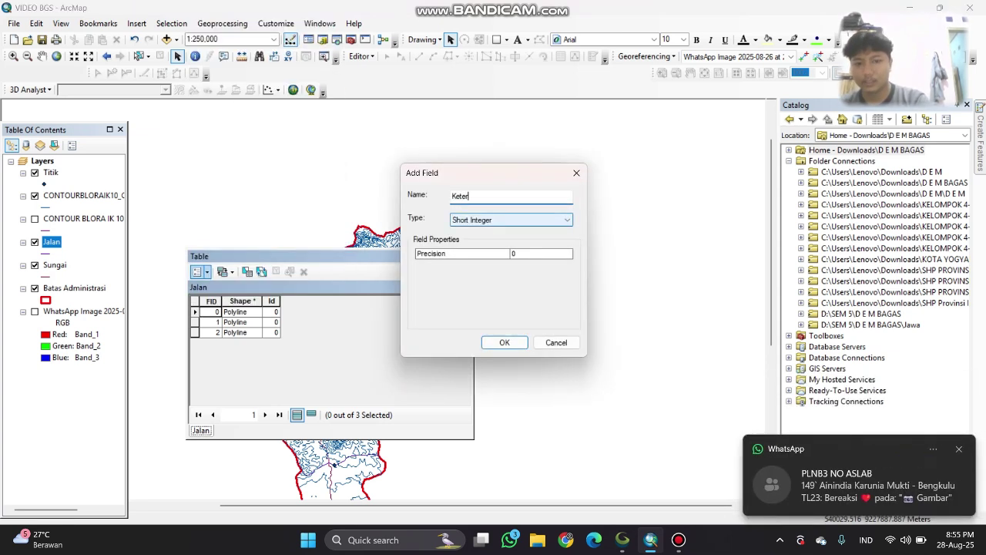
{"action": "type", "text": "angan"}
{"action": "left_click", "coordinate": [511, 220]}
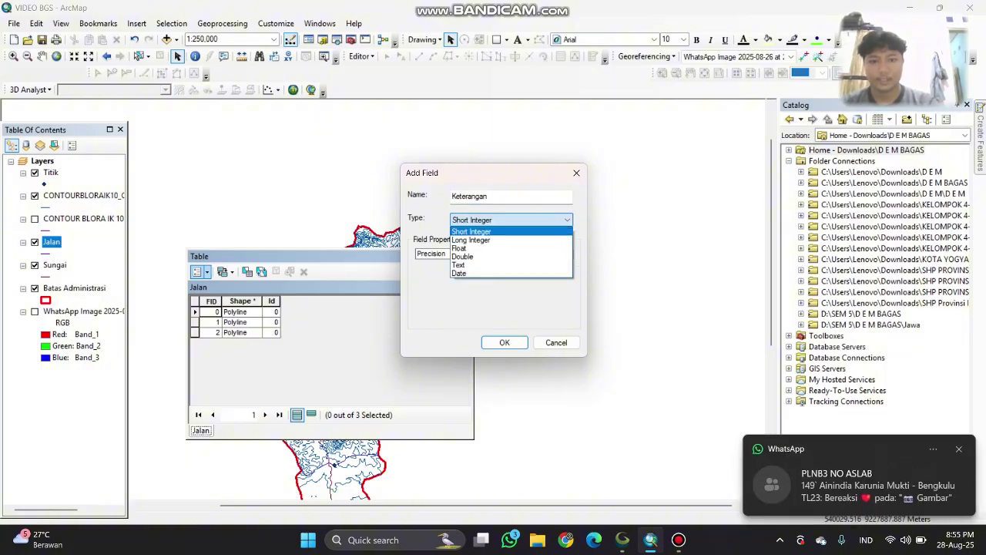
{"action": "key", "text": "Down"}
{"action": "key", "text": "Return"}
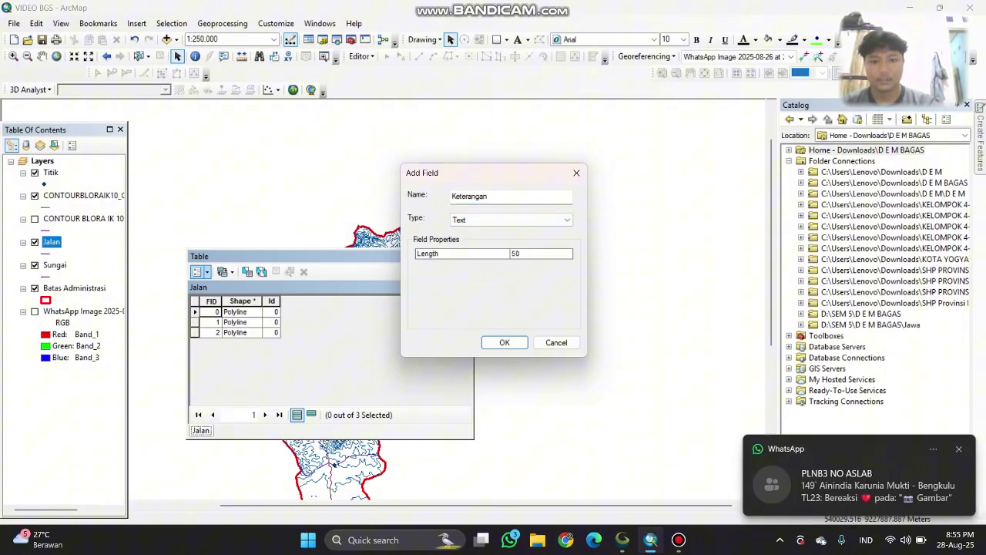
{"action": "key", "text": "Return"}
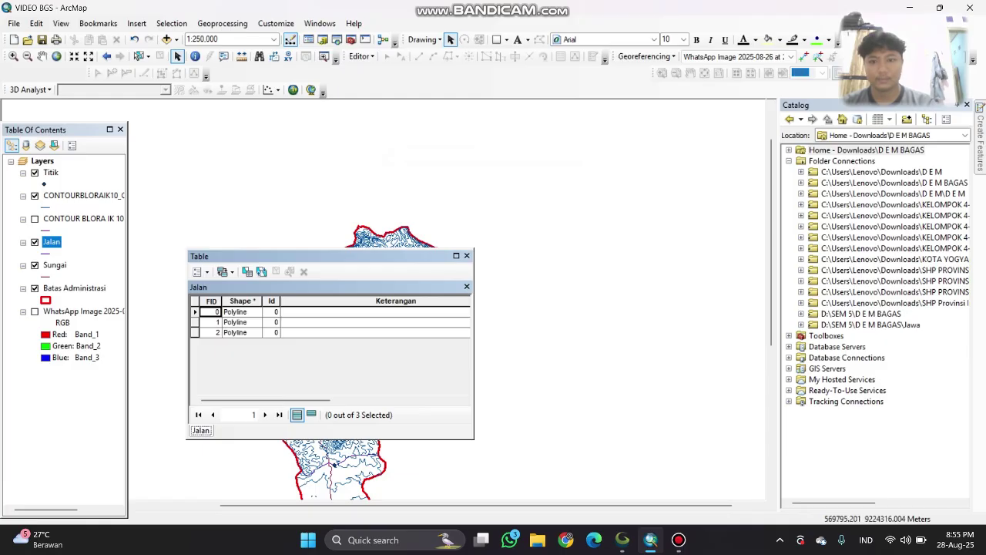
- Start editing the Jalan layer and set the first record's Keterangan value to Jalan Arteri
{"action": "right_click", "coordinate": [58, 242]}
{"action": "mouse_move", "coordinate": [115, 400]}
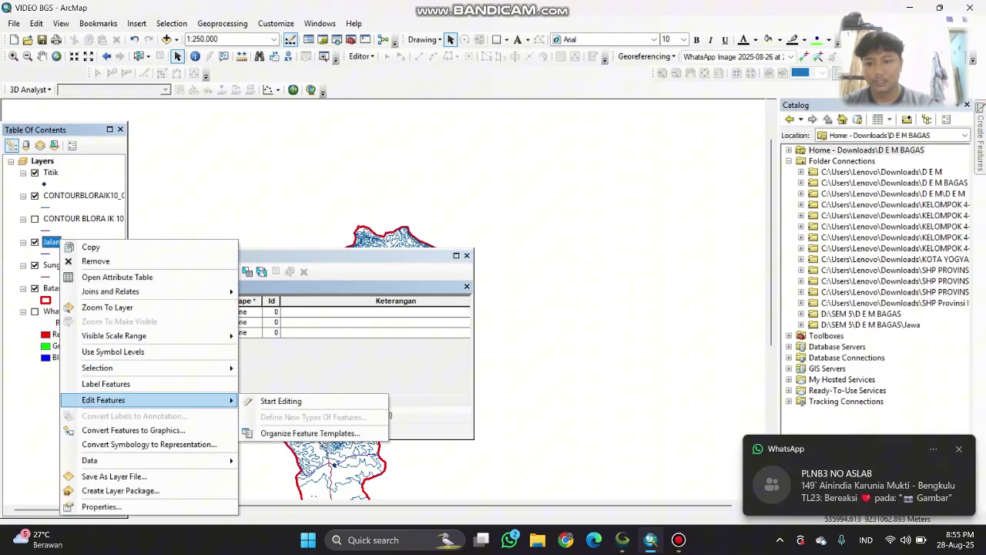
{"action": "left_click", "coordinate": [279, 401]}
{"action": "left_click", "coordinate": [562, 404]}
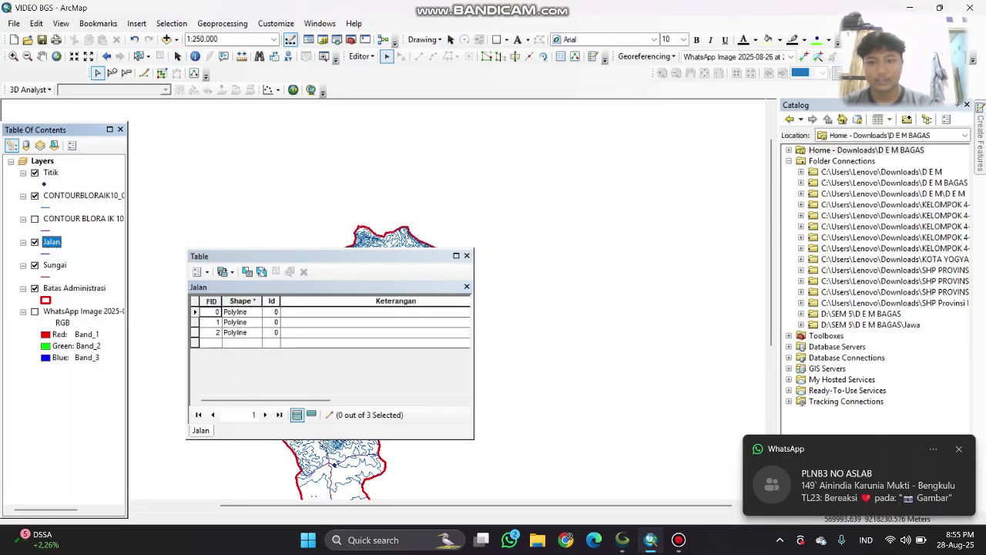
{"action": "left_click", "coordinate": [375, 311]}
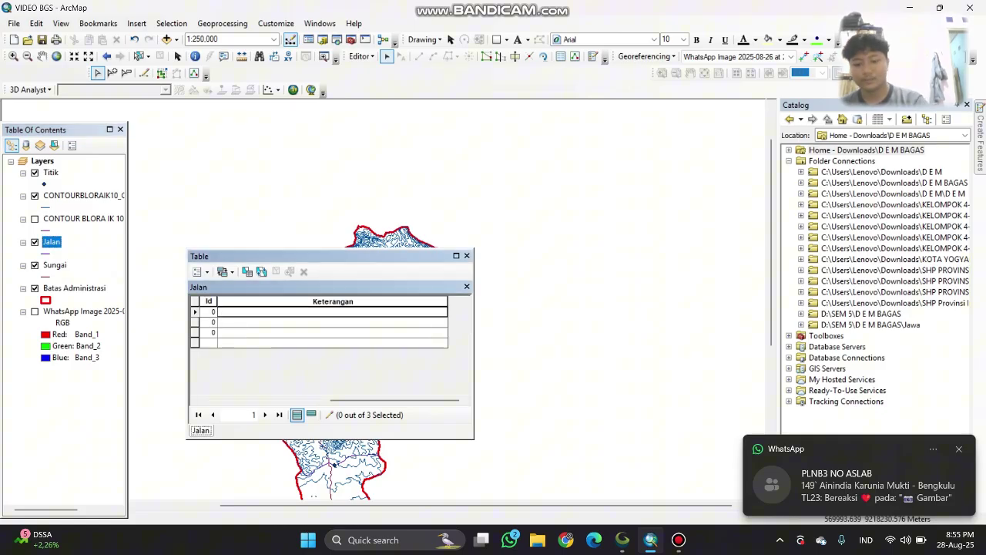
{"action": "type", "text": "Jallan"}
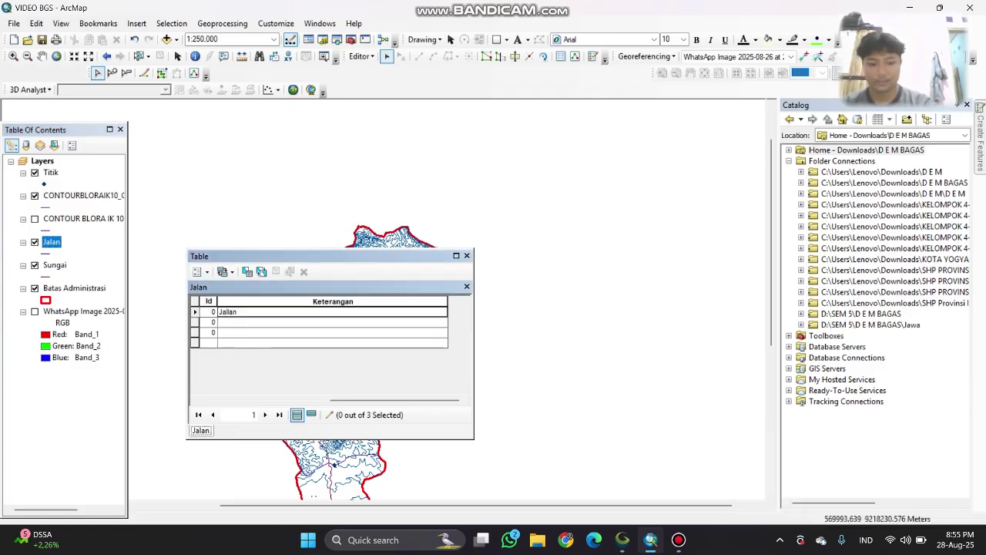
{"action": "key", "text": "BackSpace"}
{"action": "key", "text": "BackSpace"}
{"action": "key", "text": "BackSpace"}
{"action": "type", "text": "a"}
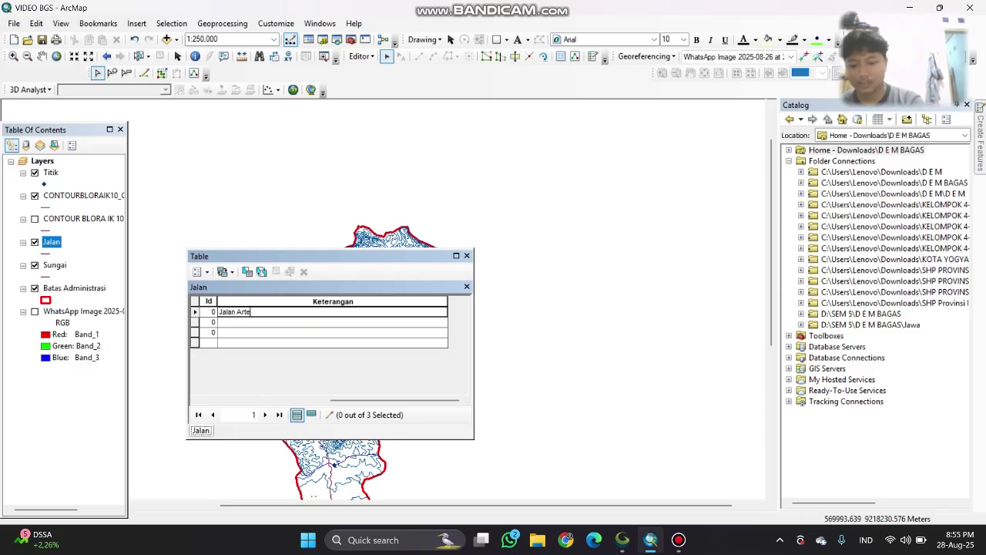
{"action": "type", "text": "n Arteri"}
{"action": "key", "text": "Return"}
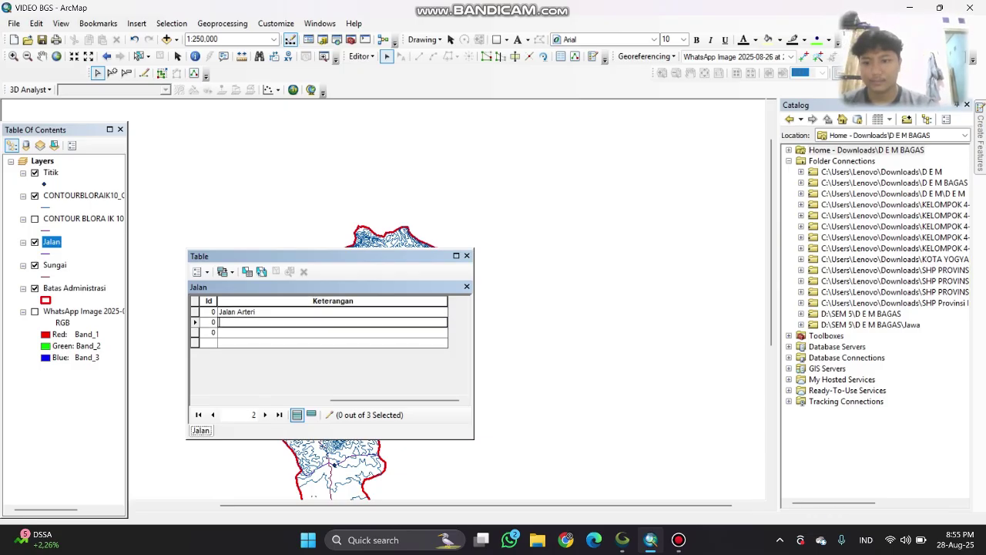
- Set the Keterangan value of the second Jalan record to Jalan Setapak and the third to Jalan Arteri
{"action": "type", "text": "Jalan Setapak"}
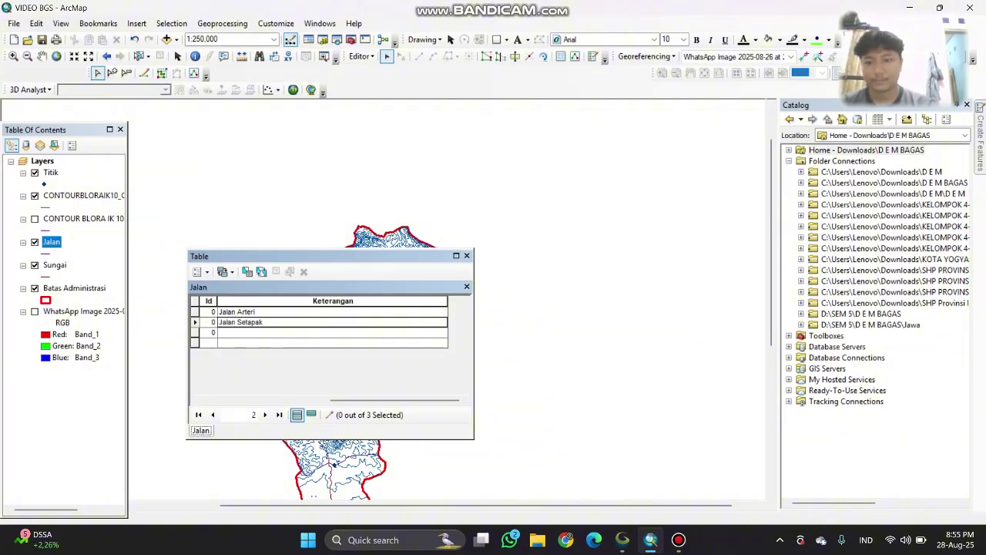
{"action": "key", "text": "Return"}
{"action": "type", "text": "Jalan "}
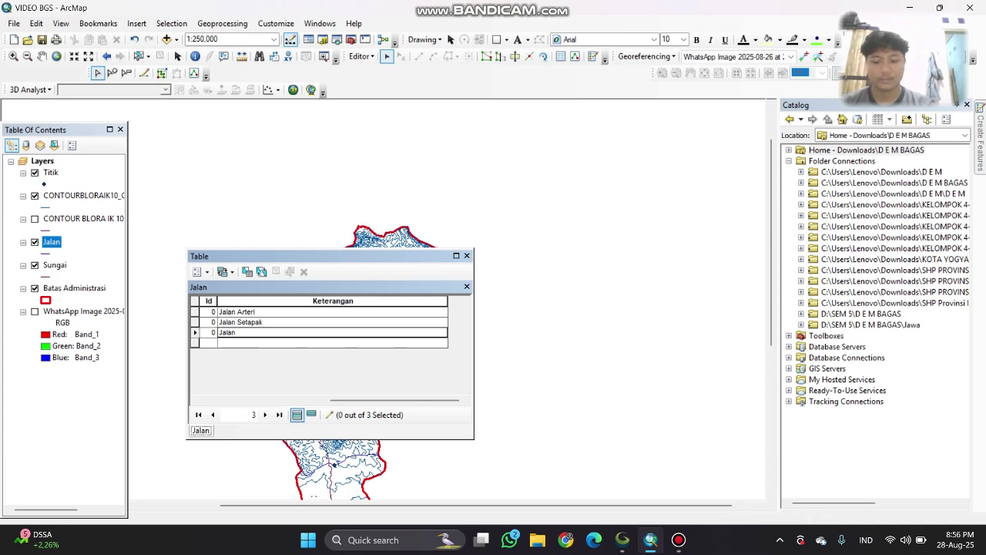
{"action": "type", "text": "Arteri"}
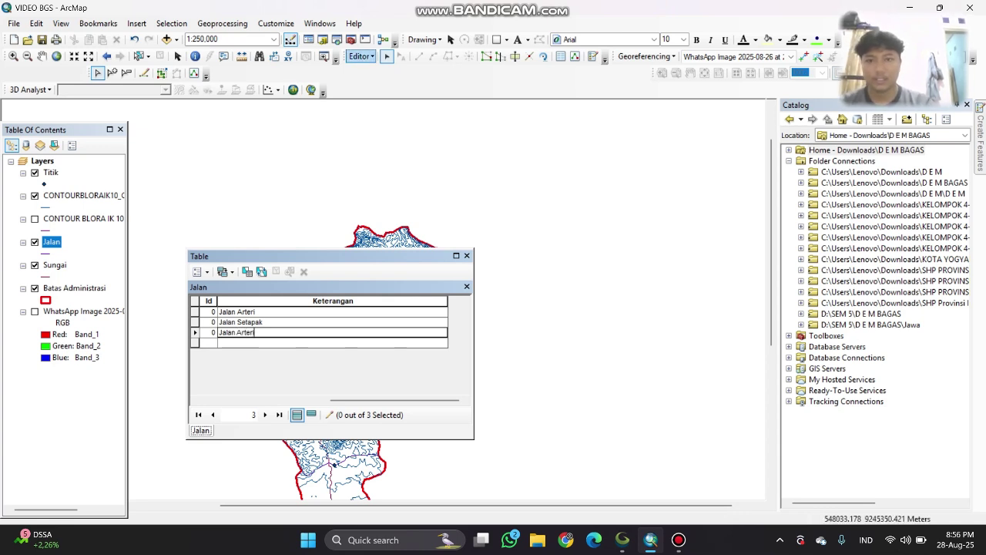
- Stop editing the Jalan layer and save the edits
{"action": "left_click", "coordinate": [360, 56]}
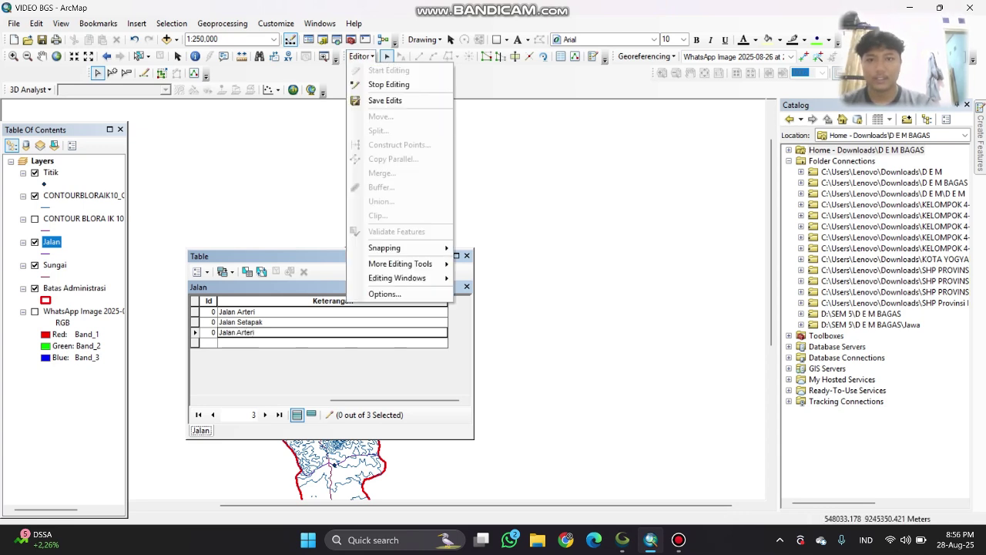
{"action": "left_click", "coordinate": [385, 85]}
{"action": "left_click", "coordinate": [449, 305]}
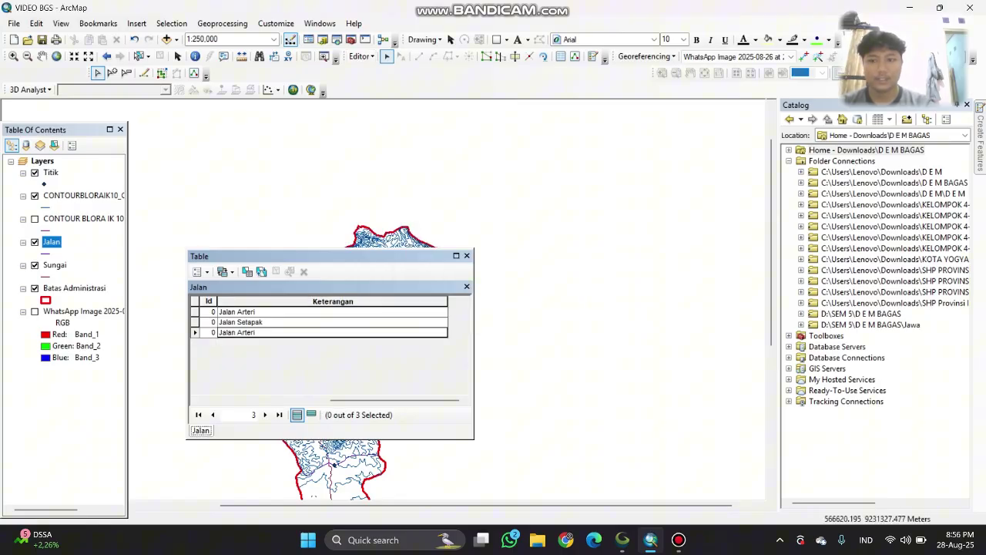
- Add a field named Keterangan of type Text, length 50, to the Titik layer's attribute table
{"action": "right_click", "coordinate": [50, 172]}
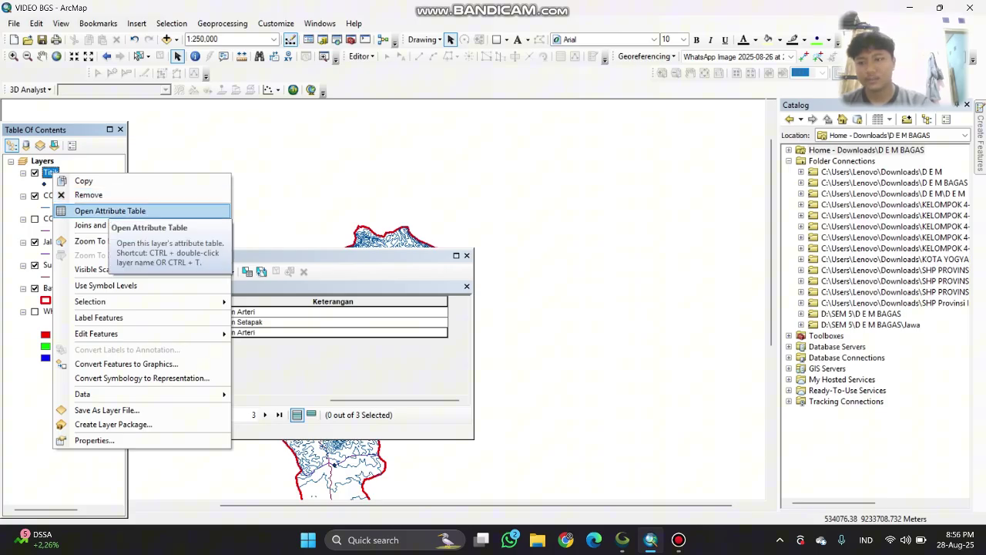
{"action": "left_click", "coordinate": [108, 211]}
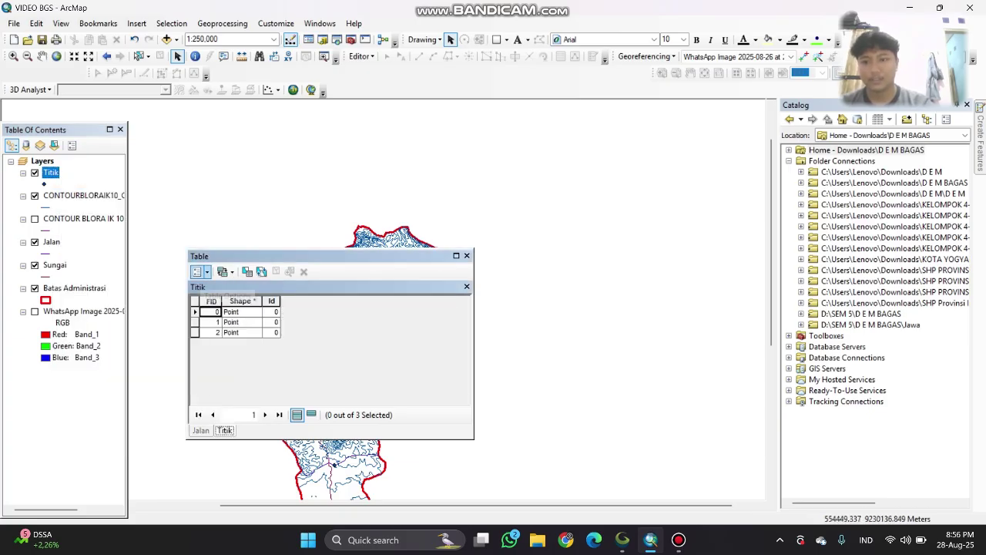
{"action": "left_click", "coordinate": [199, 271]}
{"action": "left_click", "coordinate": [230, 82]}
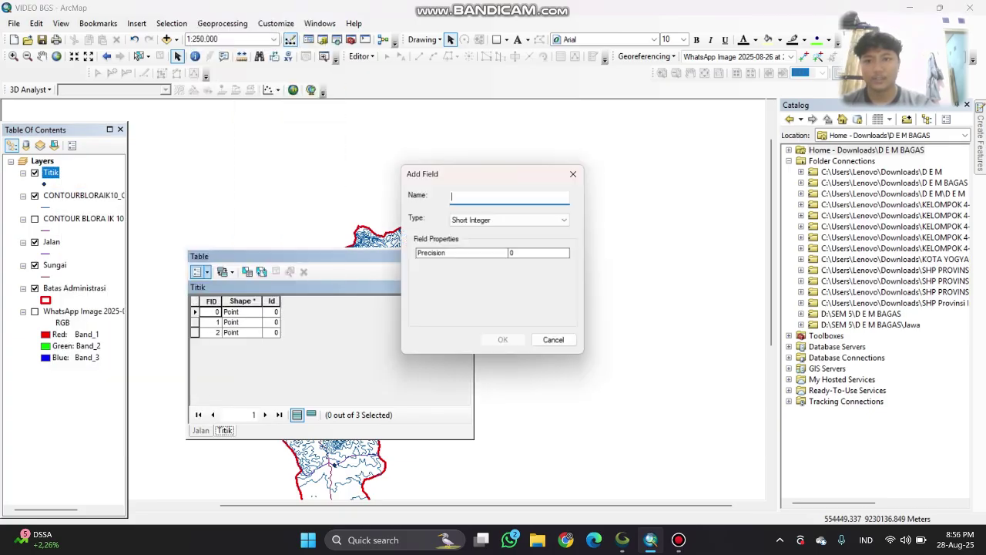
{"action": "type", "text": "Ke"}
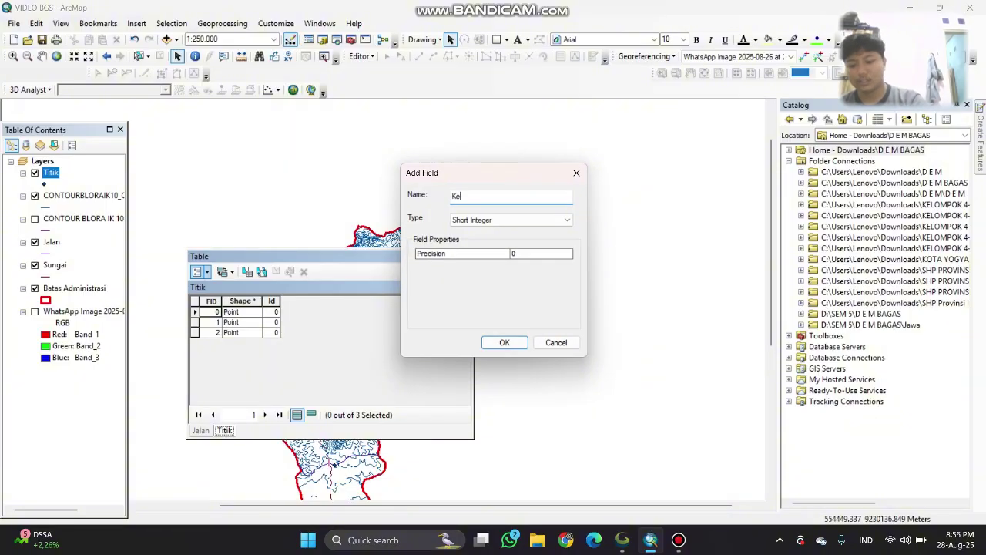
{"action": "type", "text": "terangan"}
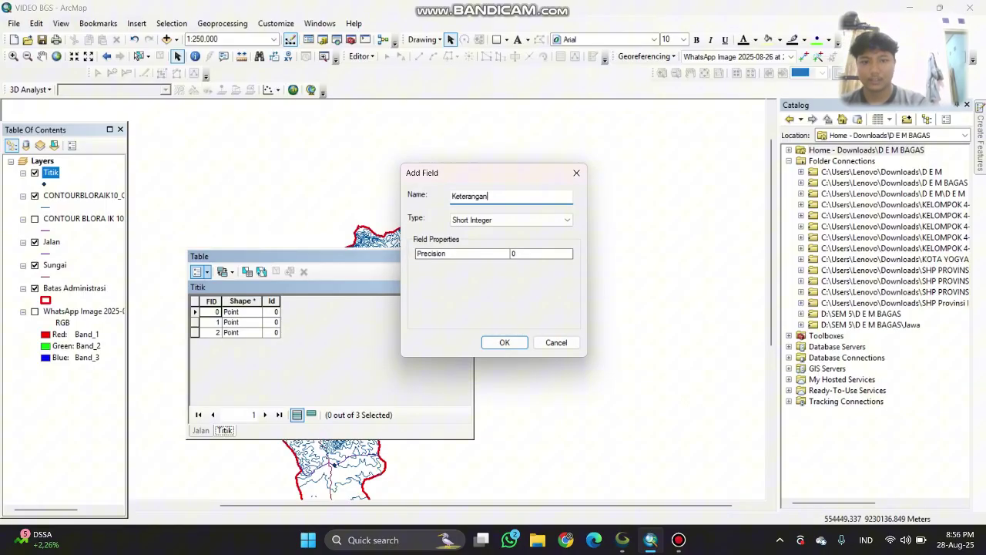
{"action": "key", "text": "Tab"}
{"action": "left_click", "coordinate": [459, 264]}
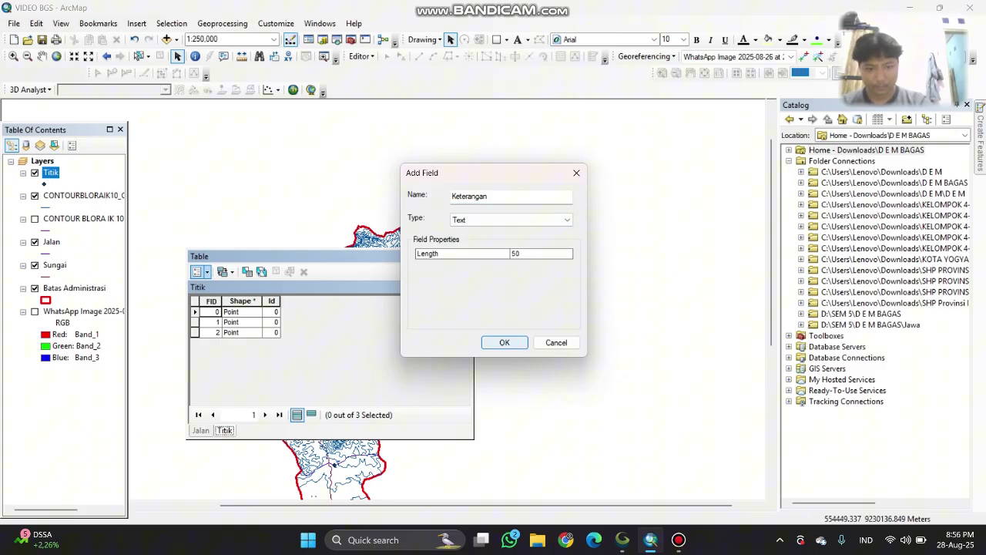
{"action": "key", "text": "Return"}
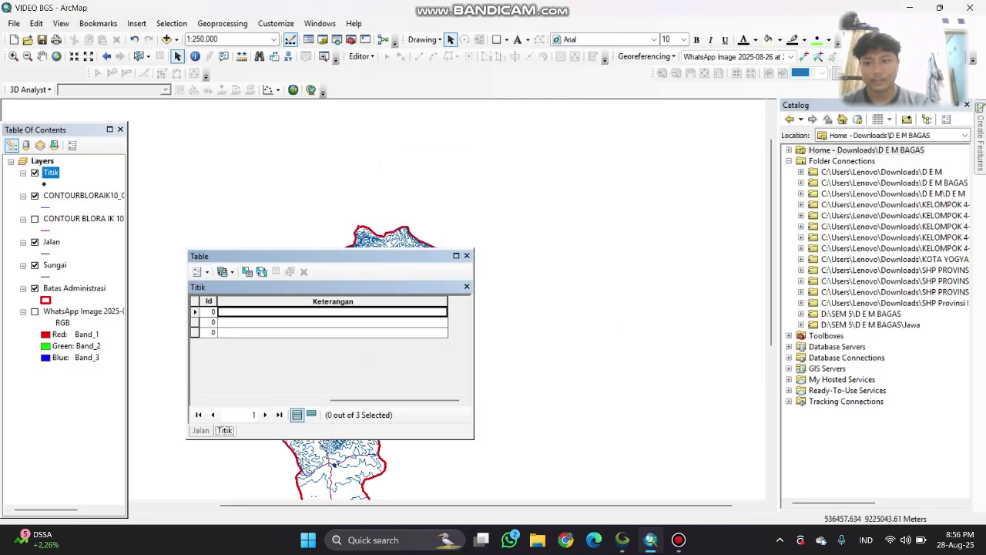
- Start editing the Titik layer and set its three records' Keterangan values to Kantor Camat, Sekolahan and Masjid, in that order
{"action": "right_click", "coordinate": [51, 172]}
{"action": "mouse_move", "coordinate": [115, 334]}
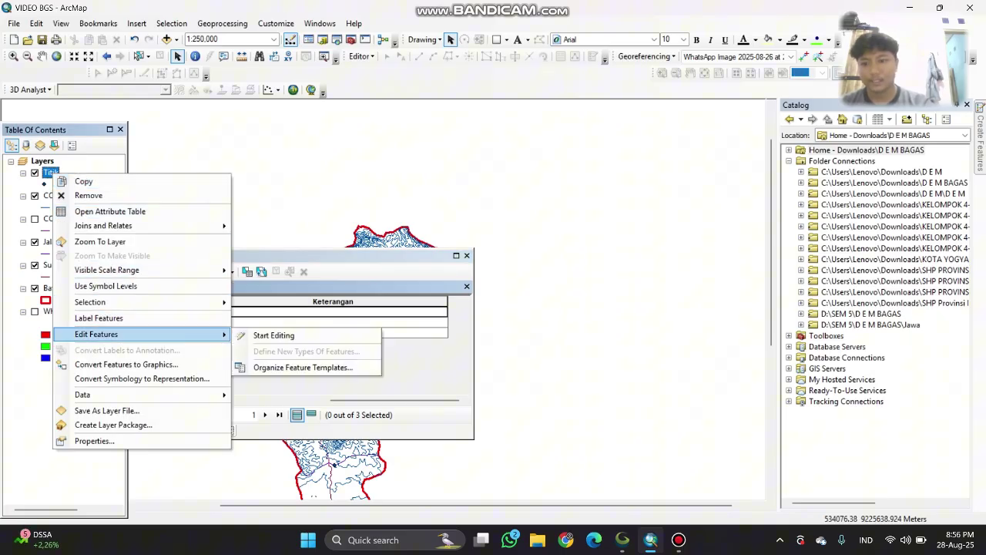
{"action": "left_click", "coordinate": [274, 336]}
{"action": "key", "text": "Return"}
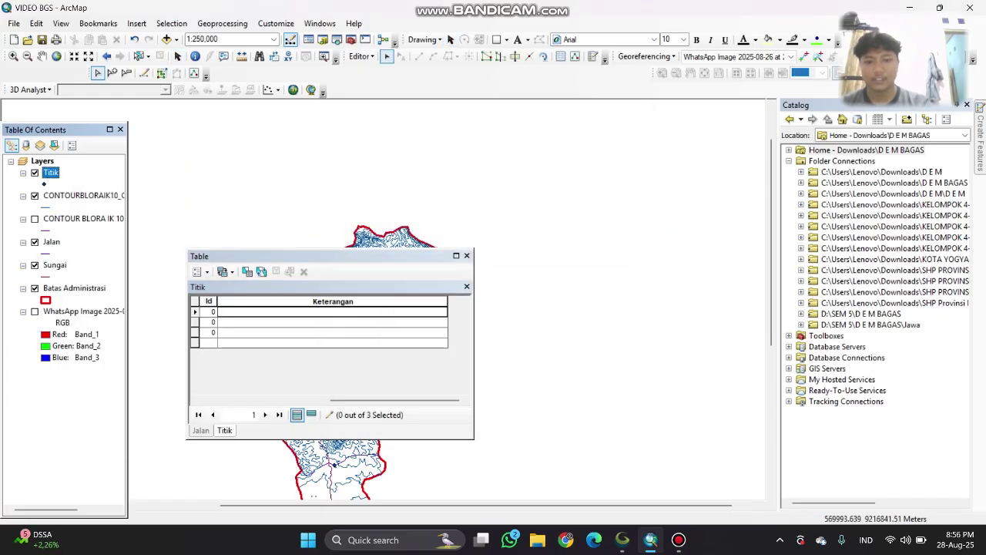
{"action": "left_click", "coordinate": [332, 312]}
{"action": "type", "text": "Kan"}
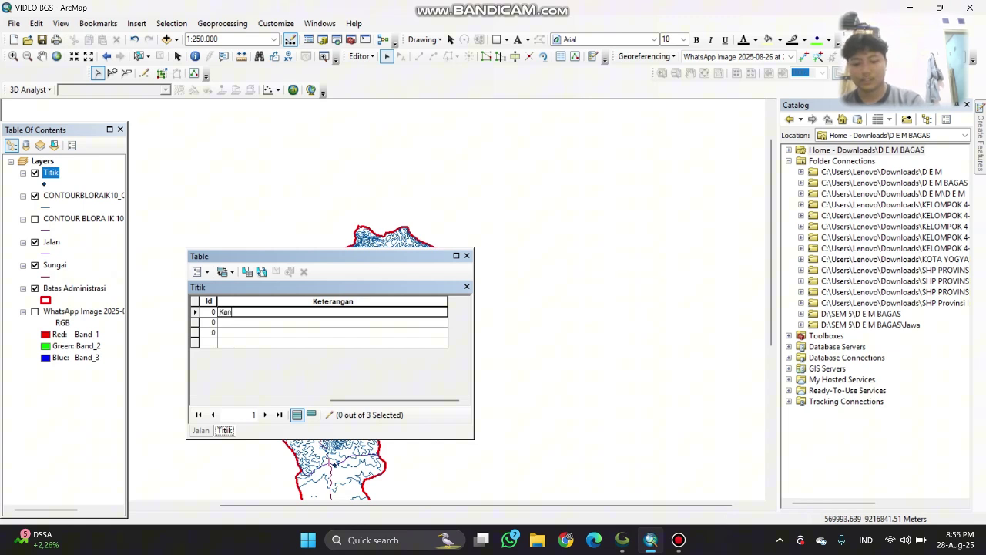
{"action": "type", "text": "tor Camat"}
{"action": "key", "text": "Return"}
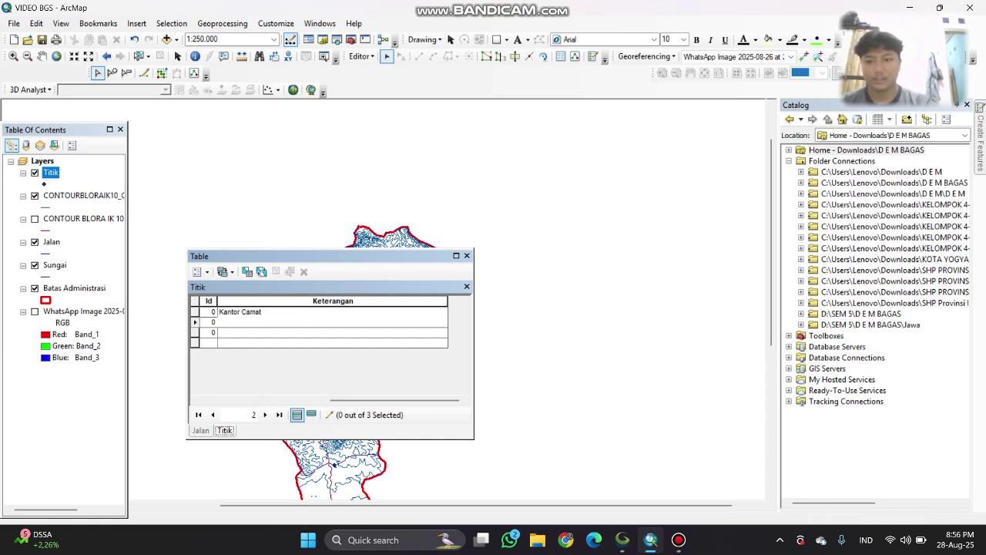
{"action": "type", "text": "Sekolahan"}
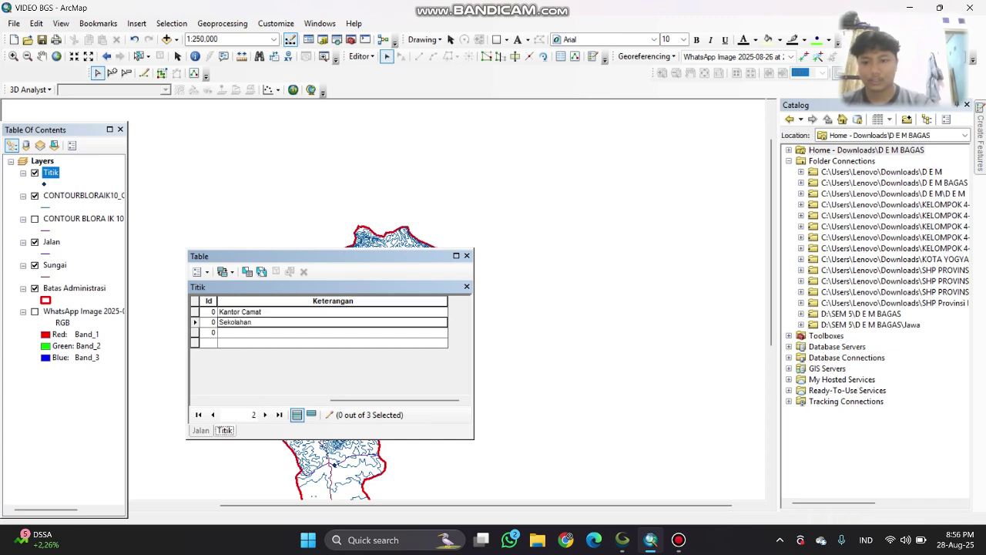
{"action": "key", "text": "Return"}
{"action": "type", "text": "Masjid"}
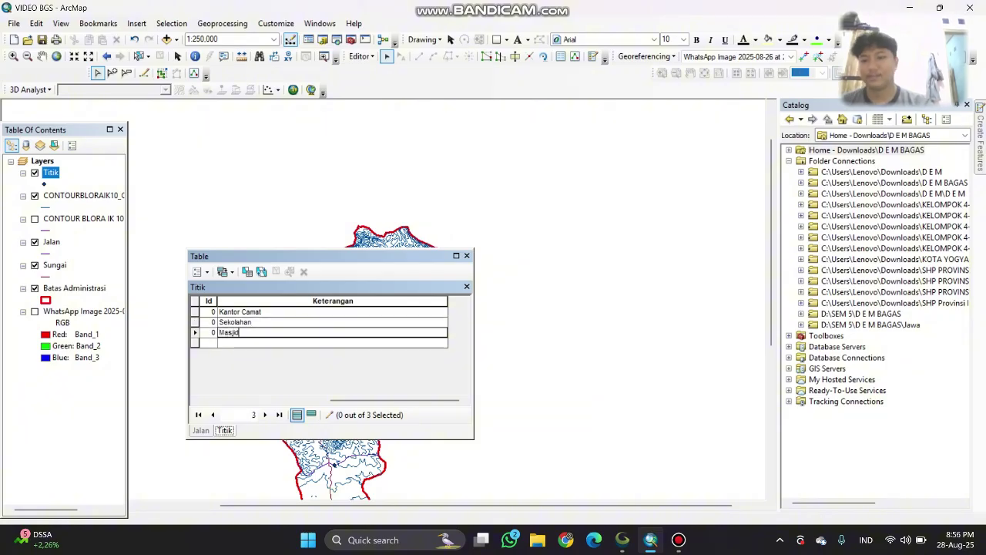
- Stop editing the Titik layer, saving the edits, and close the attribute tables
{"action": "left_click", "coordinate": [360, 56]}
{"action": "left_click", "coordinate": [388, 84]}
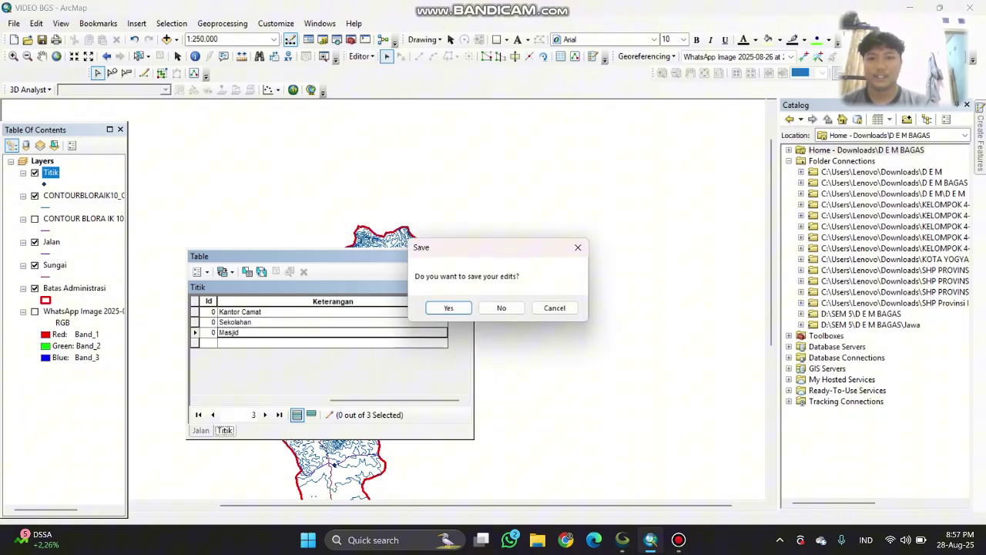
{"action": "key", "text": "Return"}
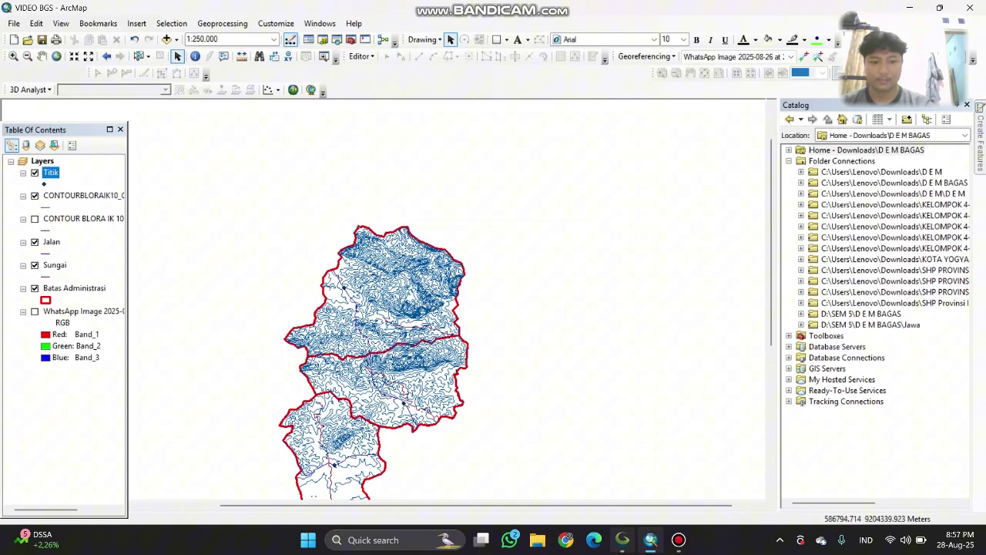
- Symbolize the Batas Administrasi layer by unique values of the PL field and add all values
{"action": "left_click", "coordinate": [74, 287]}
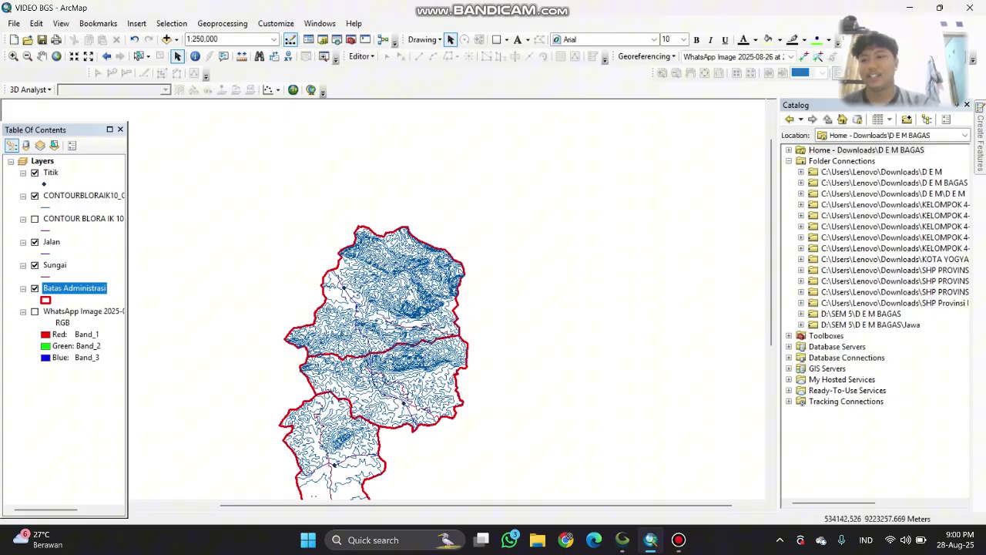
{"action": "right_click", "coordinate": [61, 288]}
{"action": "left_click", "coordinate": [101, 280]}
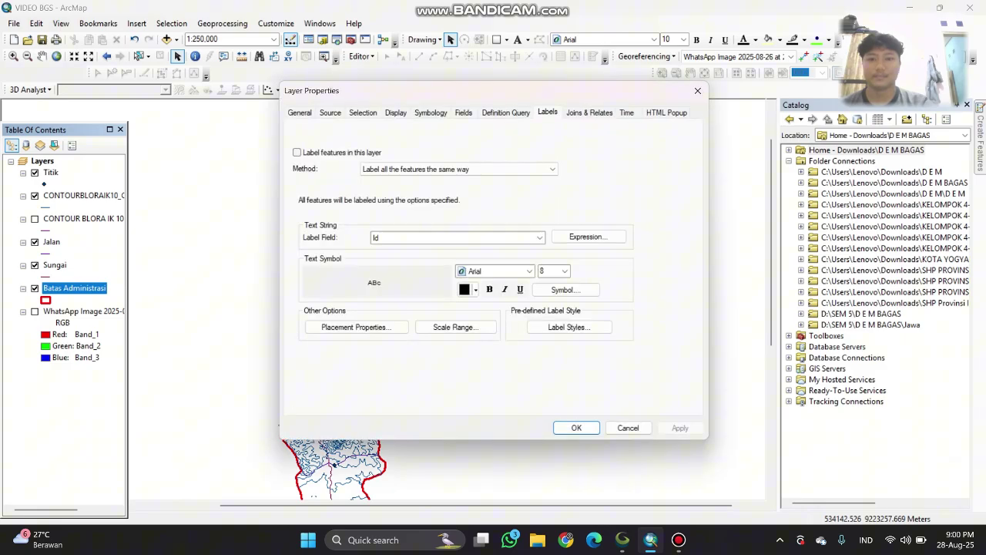
{"action": "left_click", "coordinate": [430, 112]}
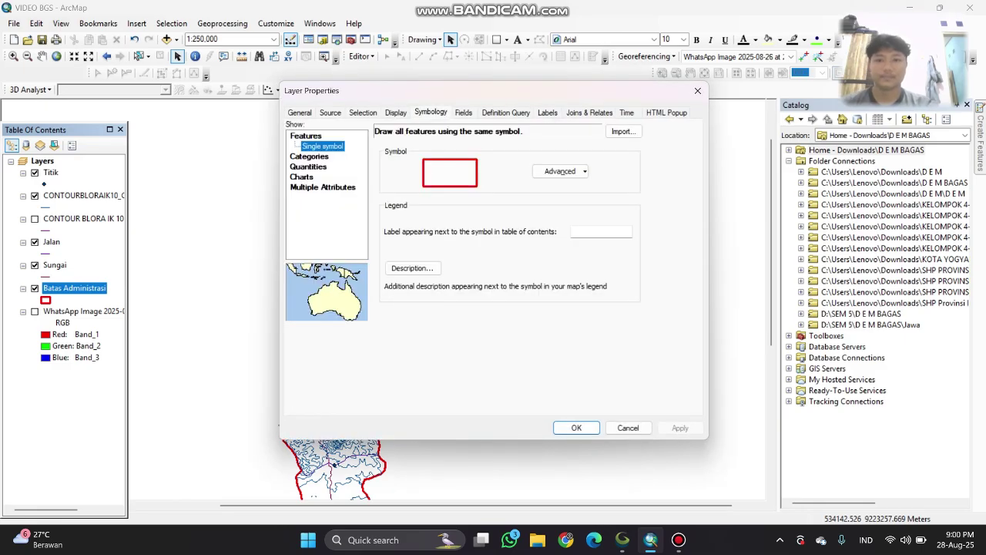
{"action": "left_click", "coordinate": [309, 156]}
{"action": "left_click", "coordinate": [496, 157]}
{"action": "left_click", "coordinate": [496, 157]}
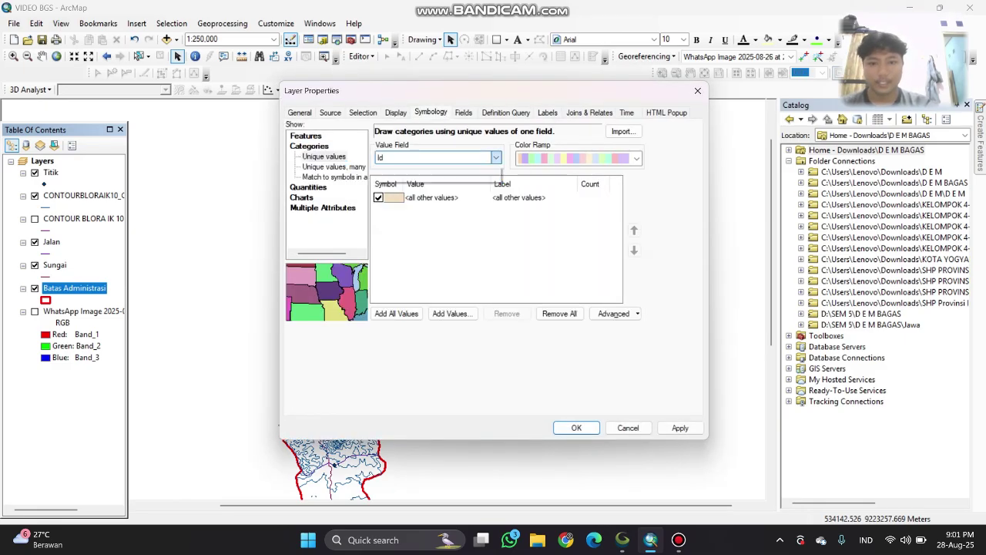
{"action": "left_click", "coordinate": [391, 176]}
{"action": "left_click", "coordinate": [396, 314]}
- Open the Ladang category's symbol selection and add the Simbol RBI style file to the referenced styles
{"action": "left_click", "coordinate": [389, 219]}
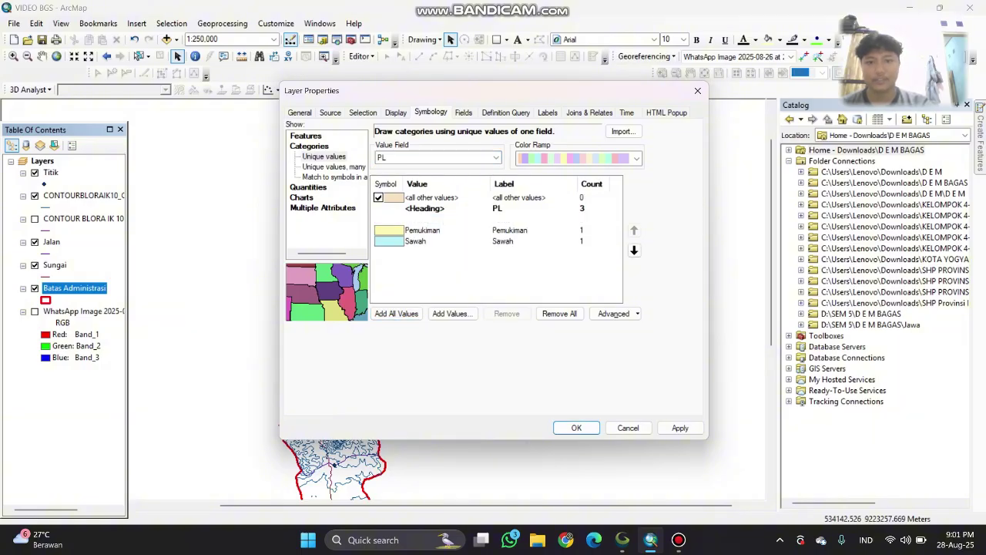
{"action": "double_click", "coordinate": [389, 219]}
{"action": "left_click", "coordinate": [385, 385]}
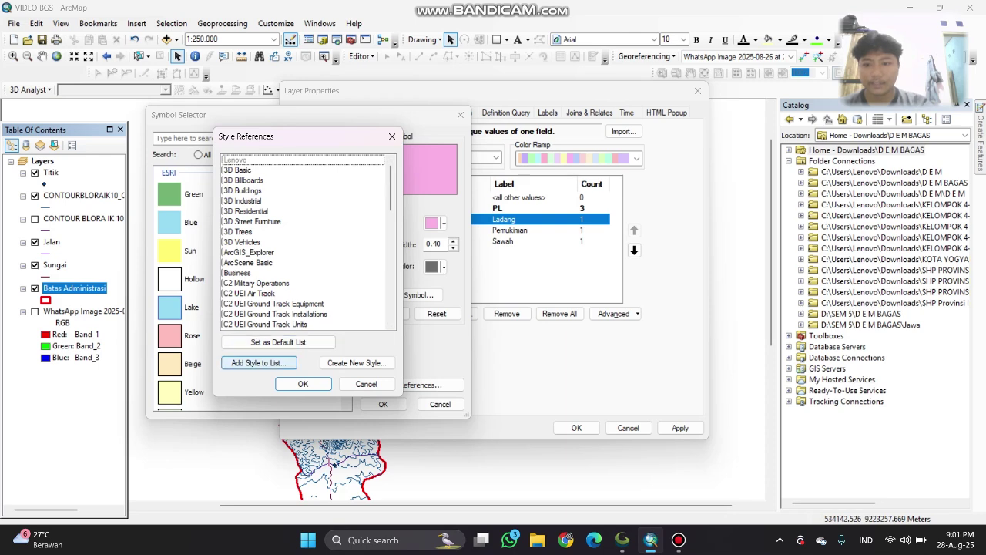
{"action": "left_click", "coordinate": [259, 362]}
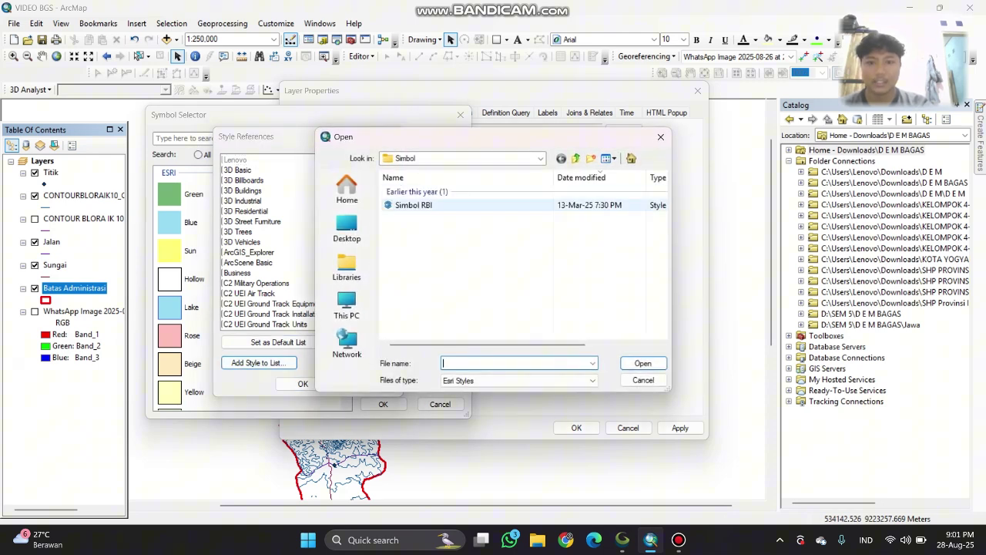
{"action": "double_click", "coordinate": [414, 205]}
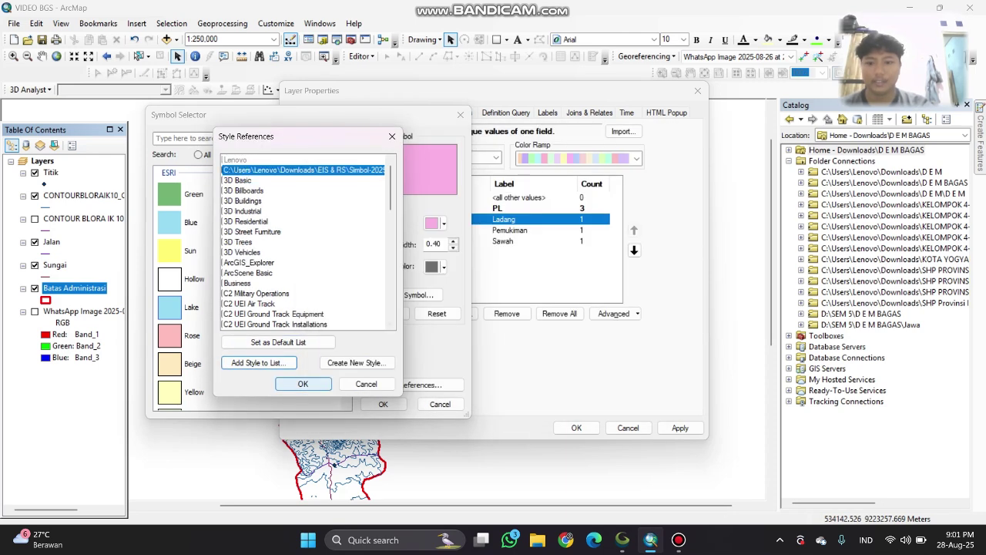
{"action": "left_click", "coordinate": [303, 384]}
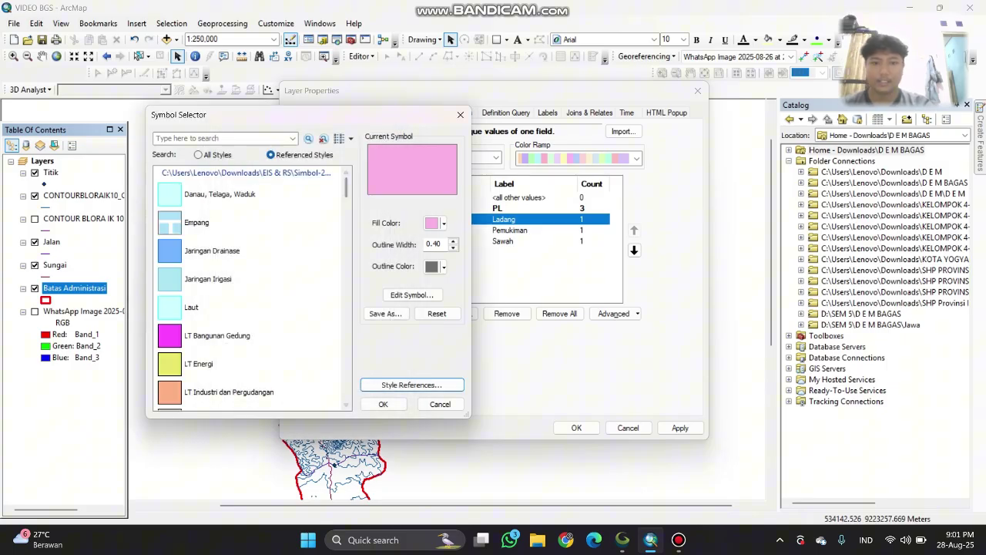
- Search the symbols for Ladang and apply the LTT Tegalan/Ladang symbol to the Ladang category
{"action": "left_click", "coordinate": [220, 139]}
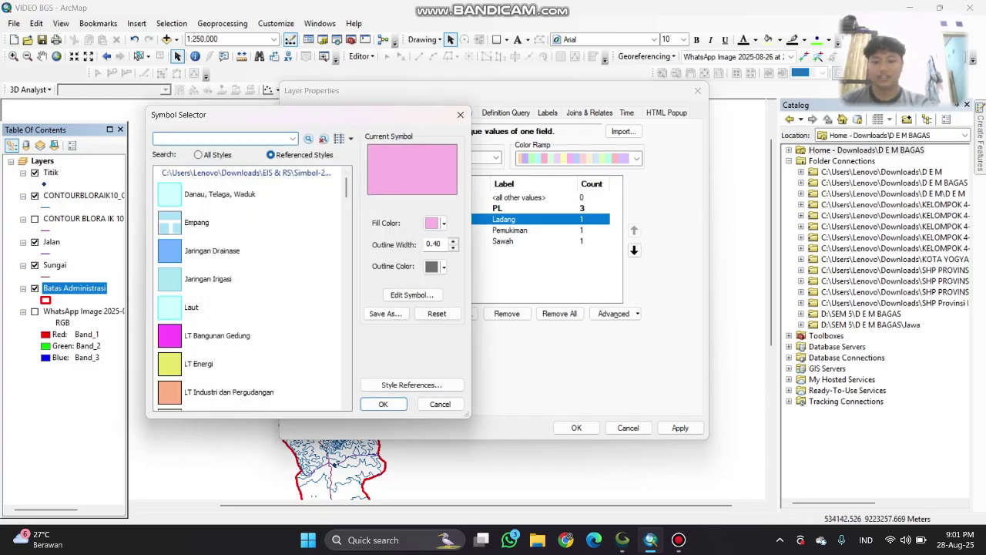
{"action": "type", "text": "Ladang"}
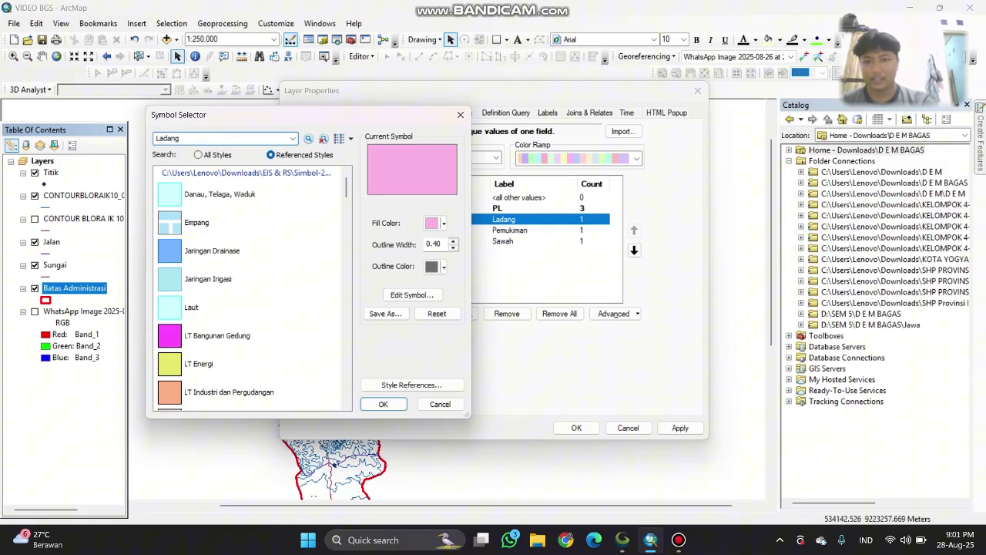
{"action": "key", "text": "Return"}
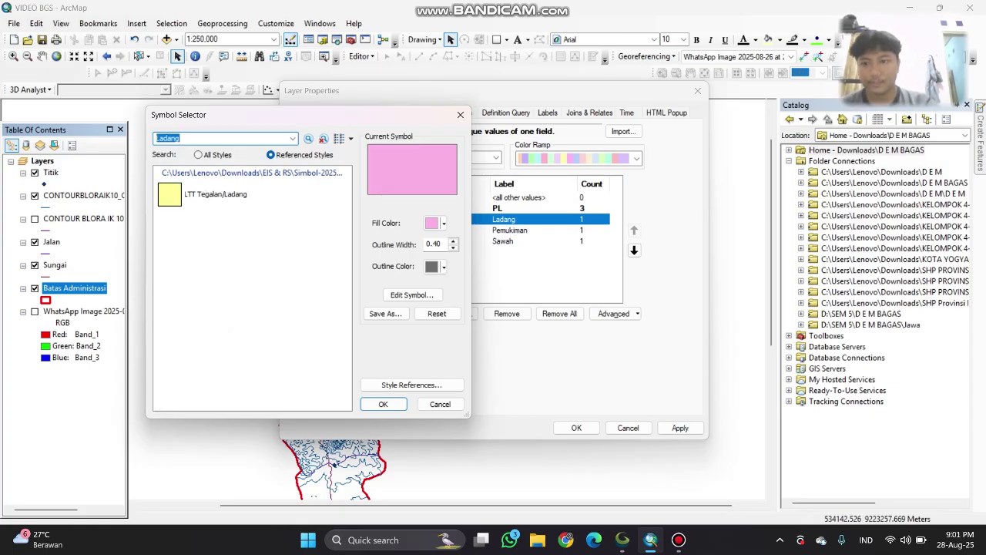
{"action": "double_click", "coordinate": [202, 194]}
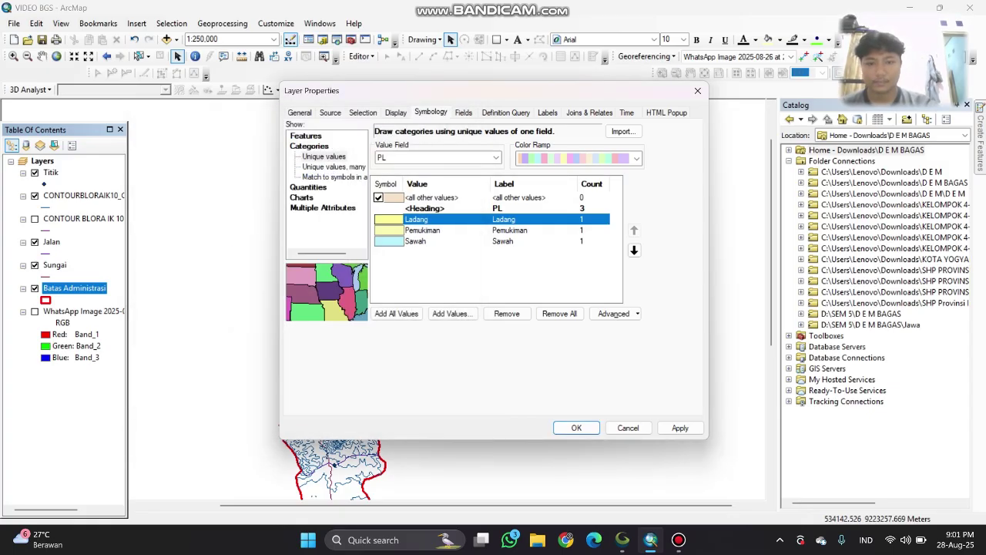
{"action": "left_click", "coordinate": [422, 229]}
{"action": "double_click", "coordinate": [389, 230]}
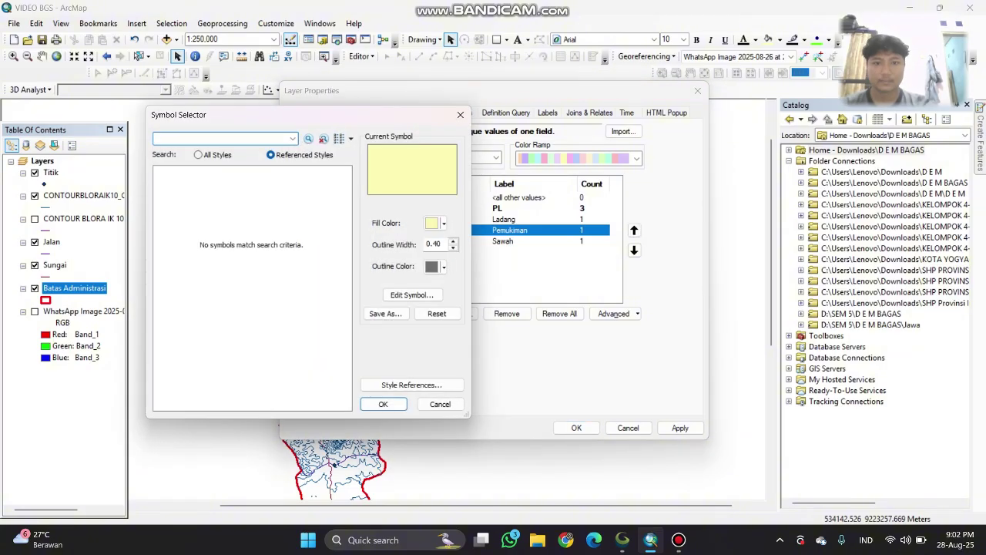
{"action": "left_click", "coordinate": [460, 114]}
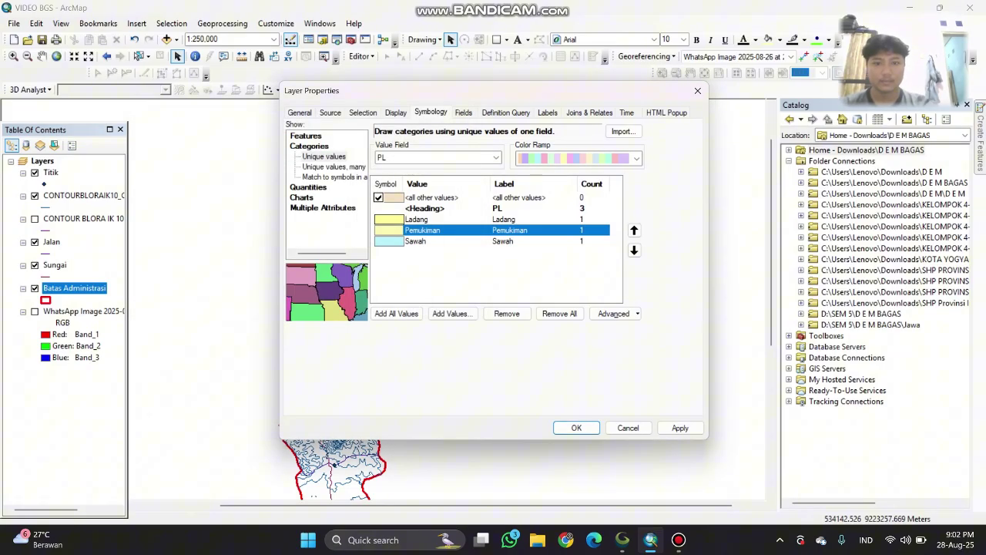
- Search the symbols for Sosial Budaya and apply the LT Sosial Budaya symbol to the Pemukiman category
{"action": "double_click", "coordinate": [388, 229]}
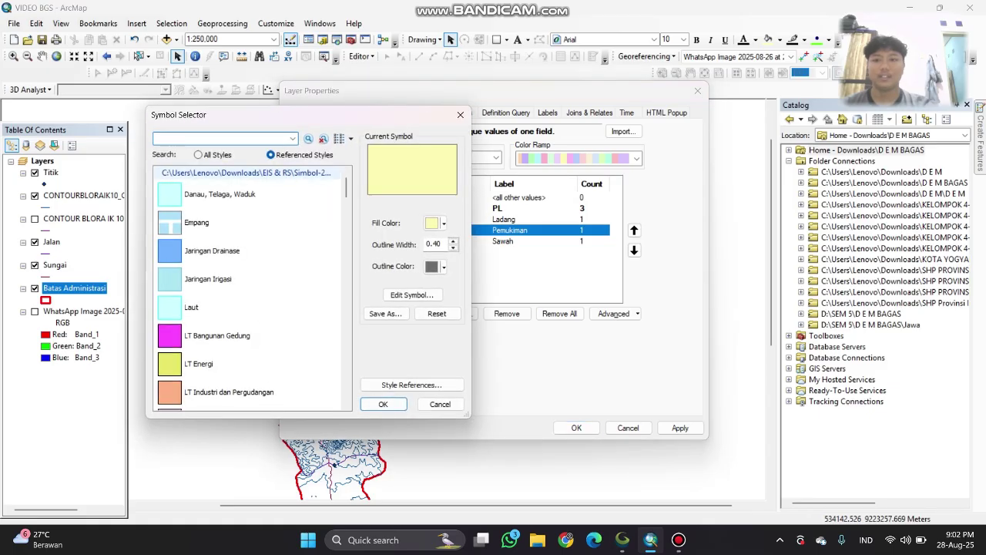
{"action": "type", "text": "S"}
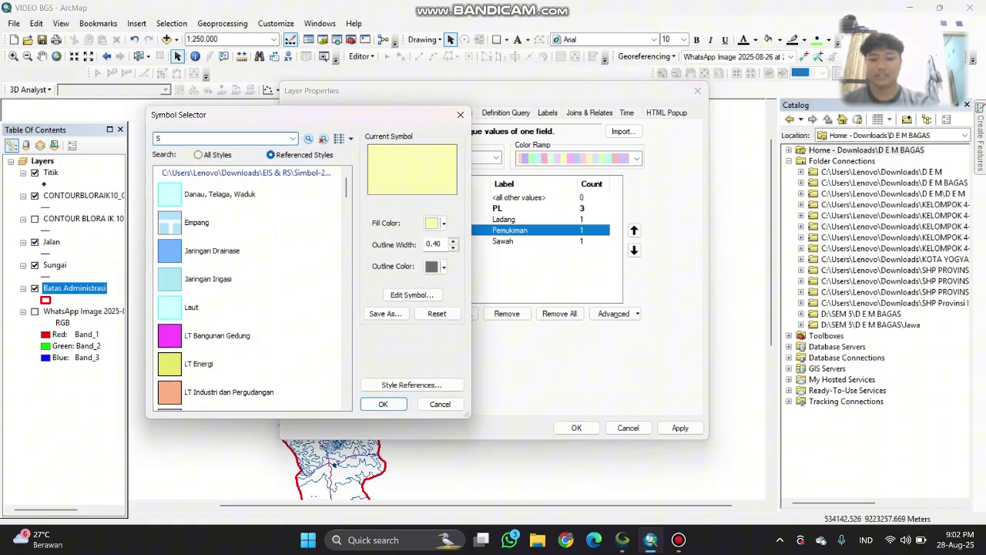
{"action": "type", "text": "osial Budaya"}
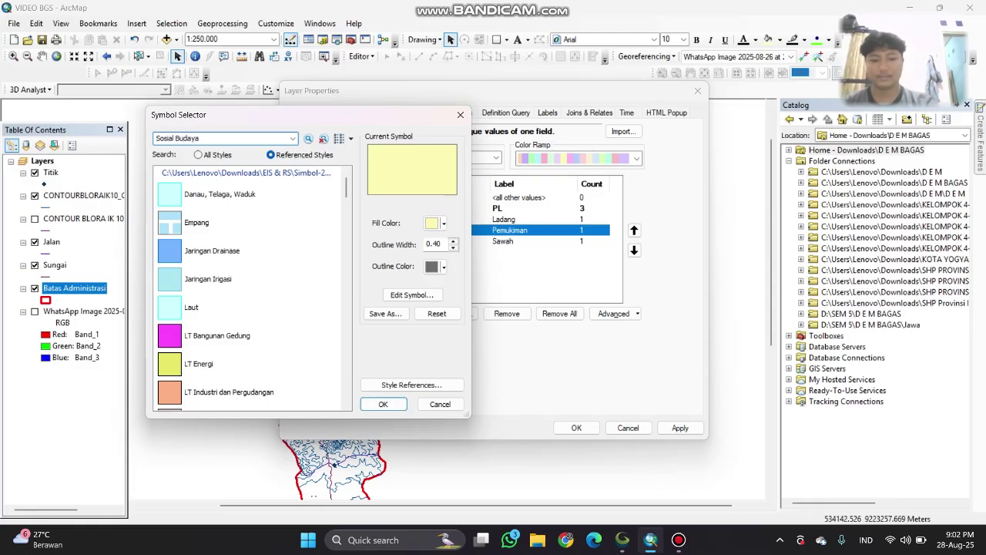
{"action": "key", "text": "Return"}
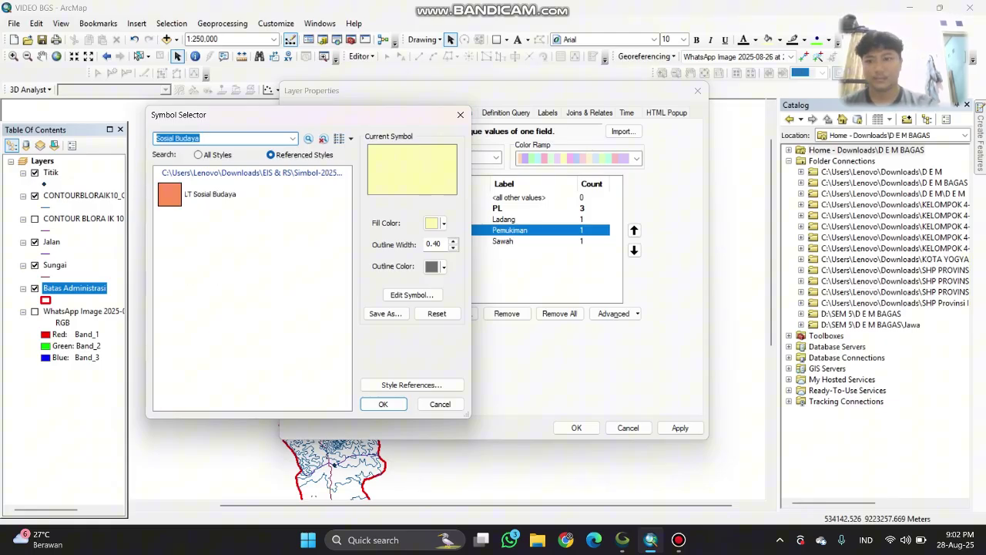
{"action": "double_click", "coordinate": [169, 194]}
- Search the symbols for Sawah for the Sawah category, accept the selection, and apply the symbology to the Batas Administrasi layer
{"action": "double_click", "coordinate": [388, 241]}
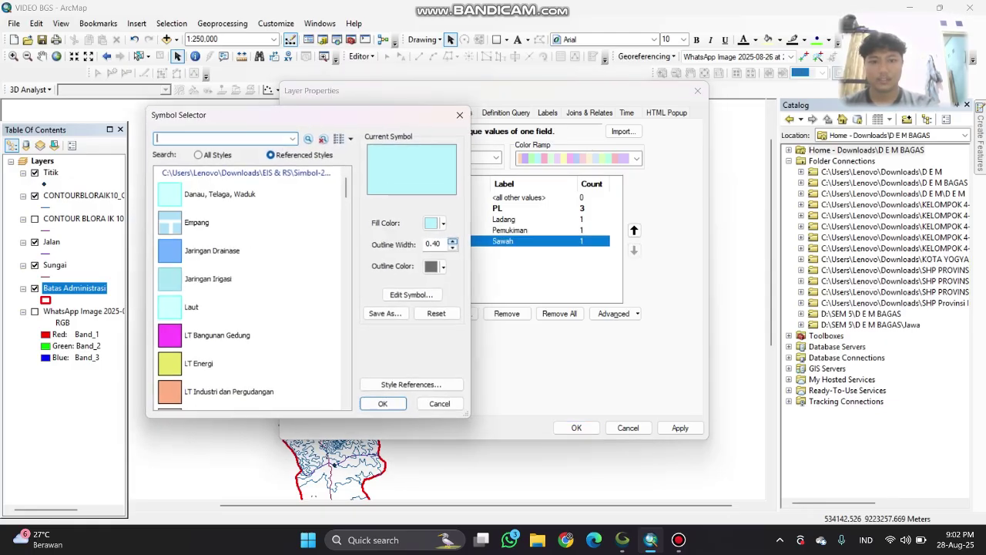
{"action": "type", "text": "Sawa"}
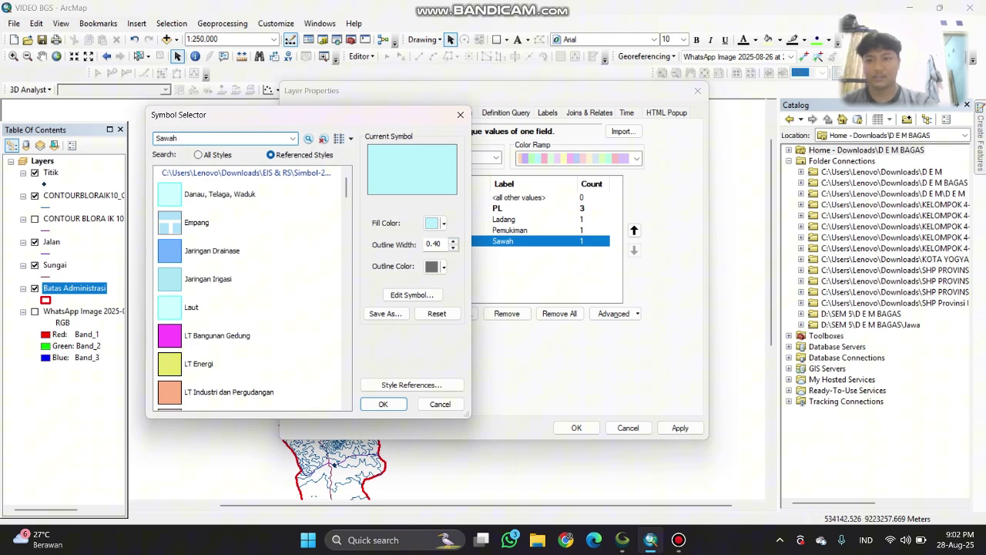
{"action": "type", "text": "h"}
{"action": "key", "text": "Return"}
{"action": "key", "text": "Return"}
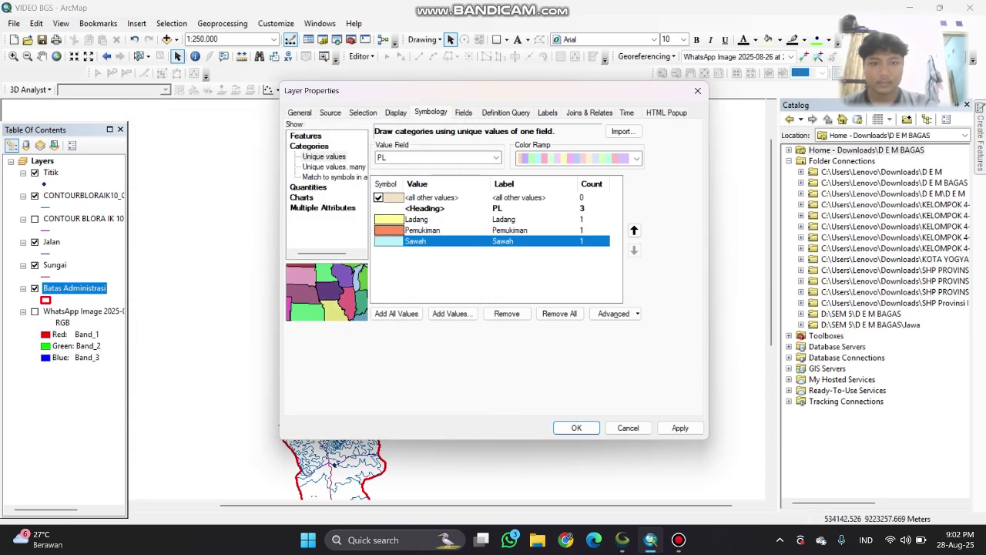
{"action": "left_click", "coordinate": [680, 427]}
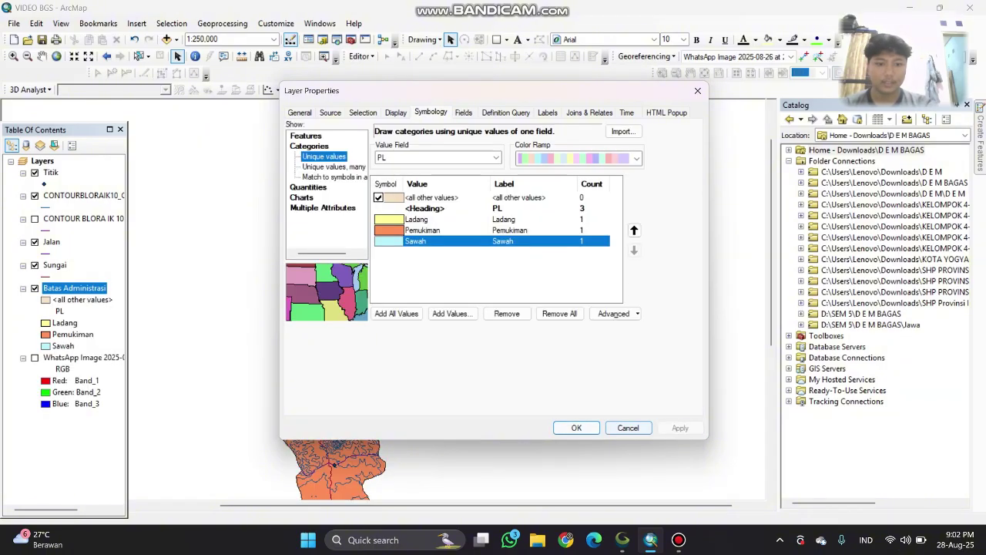
{"action": "left_click", "coordinate": [576, 427]}
- Symbolize the Sungai layer by unique values of the Keterangan field and add all values
{"action": "right_click", "coordinate": [56, 269]}
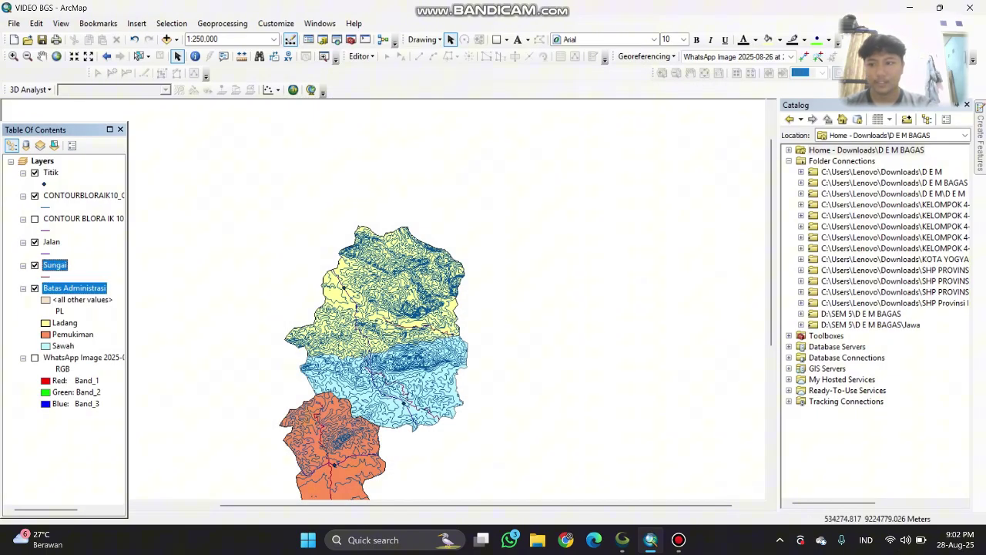
{"action": "left_click", "coordinate": [86, 270]}
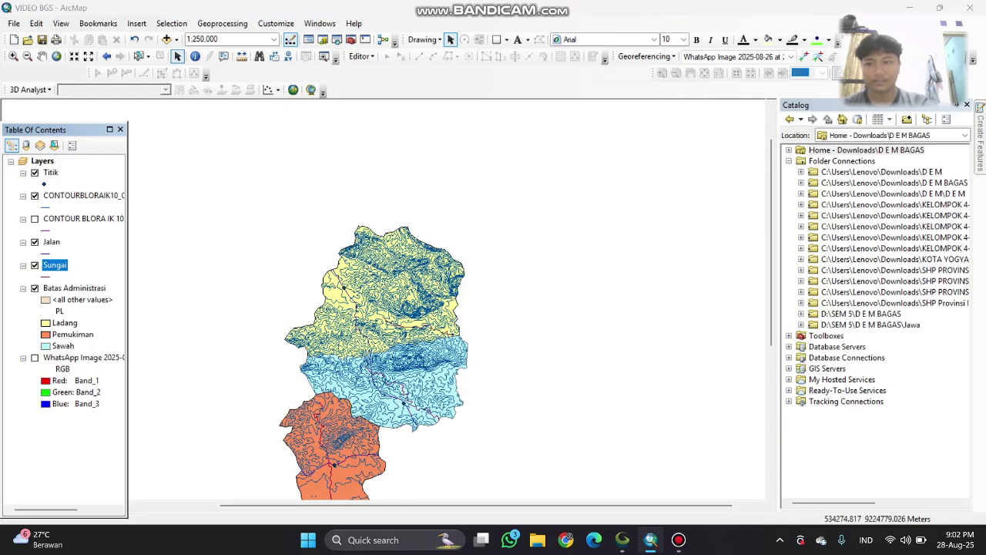
{"action": "left_click", "coordinate": [309, 178]}
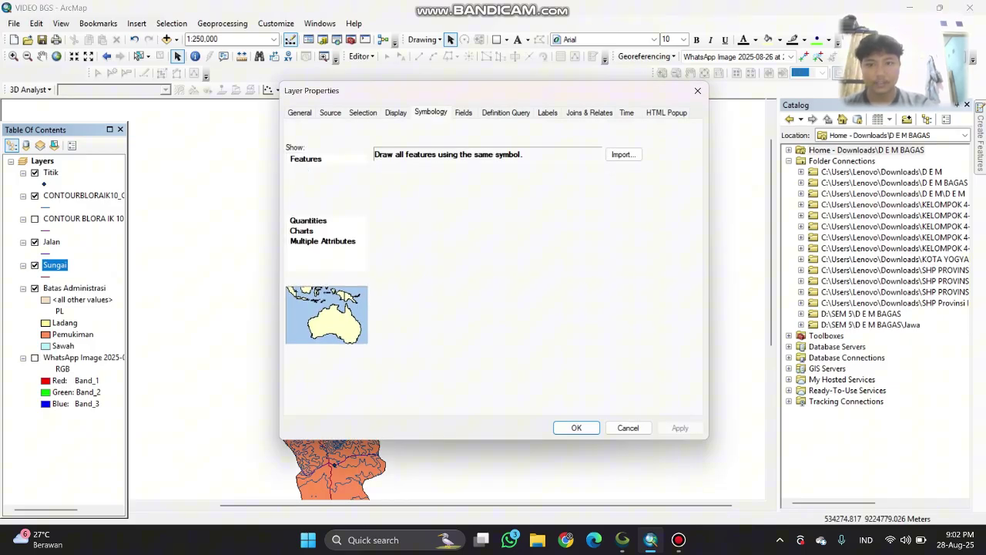
{"action": "left_click", "coordinate": [495, 181]}
{"action": "left_click", "coordinate": [395, 200]}
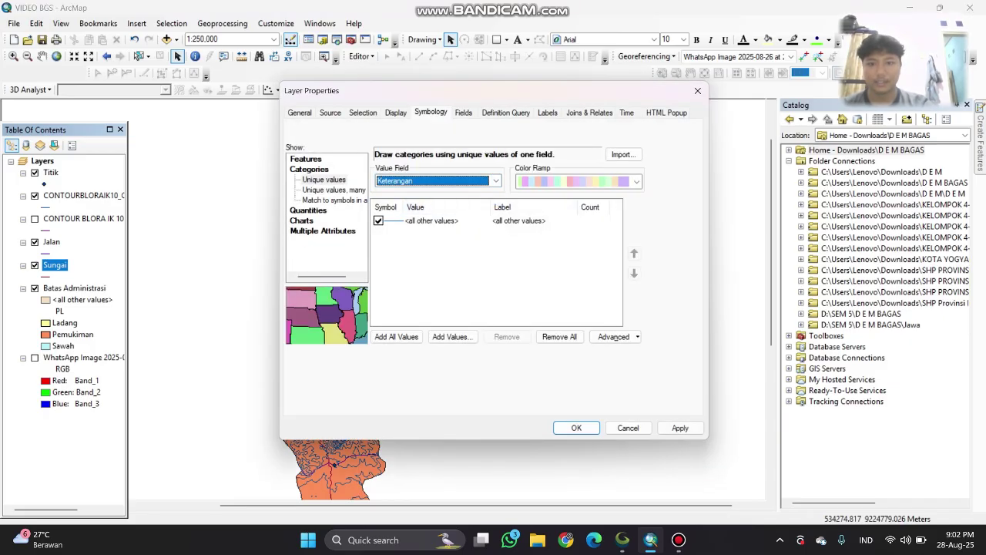
{"action": "left_click", "coordinate": [396, 337]}
- Search the symbols for Sungai and select the Sungai line symbol for the Sungai category
{"action": "double_click", "coordinate": [388, 241]}
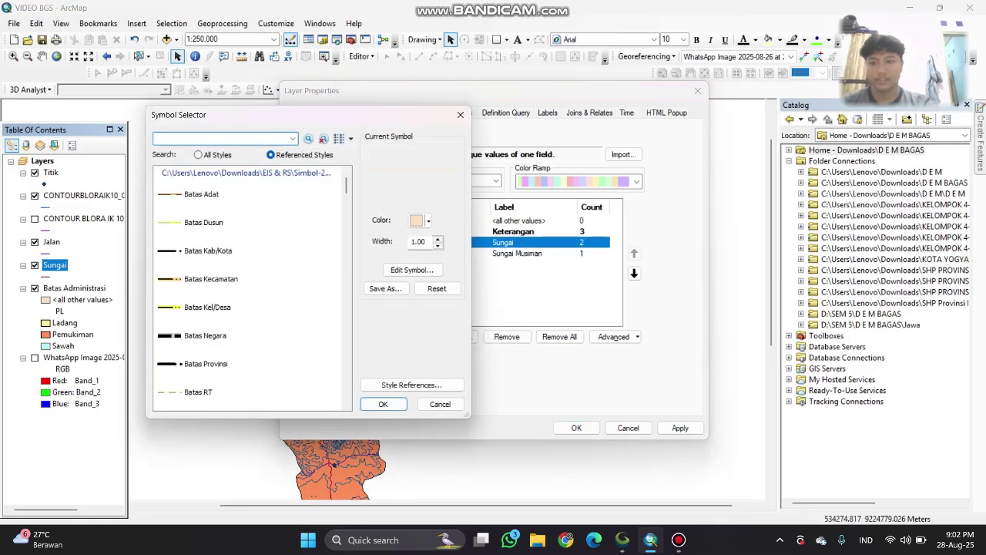
{"action": "type", "text": "Subgai"}
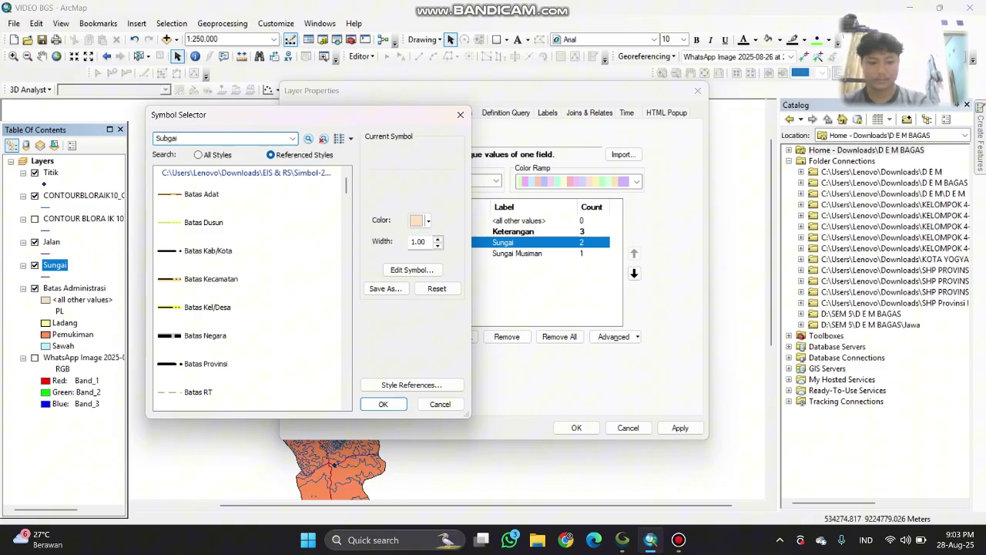
{"action": "key", "text": "BackSpace"}
{"action": "key", "text": "BackSpace"}
{"action": "key", "text": "BackSpace"}
{"action": "key", "text": "BackSpace"}
{"action": "type", "text": "ngai"}
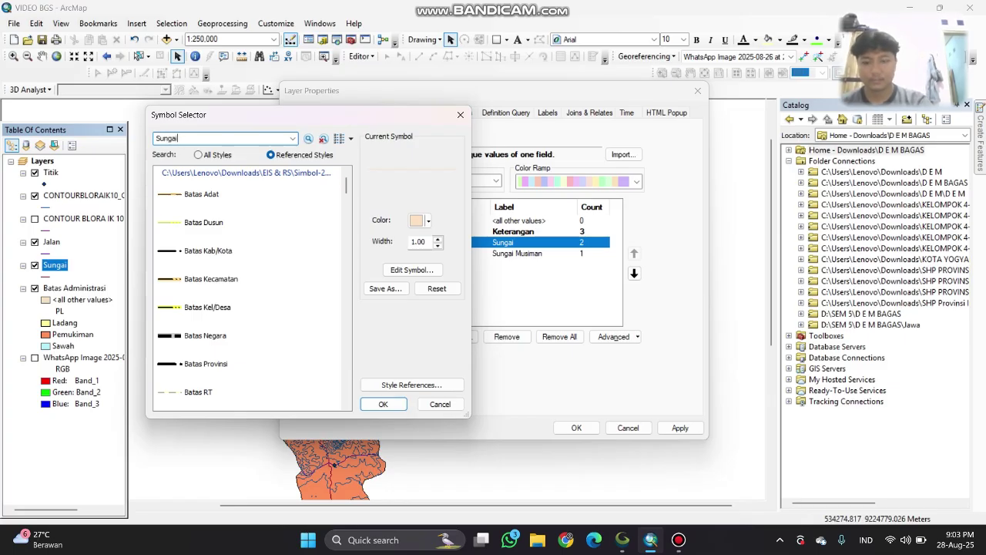
{"action": "key", "text": "Return"}
{"action": "left_click", "coordinate": [194, 194]}
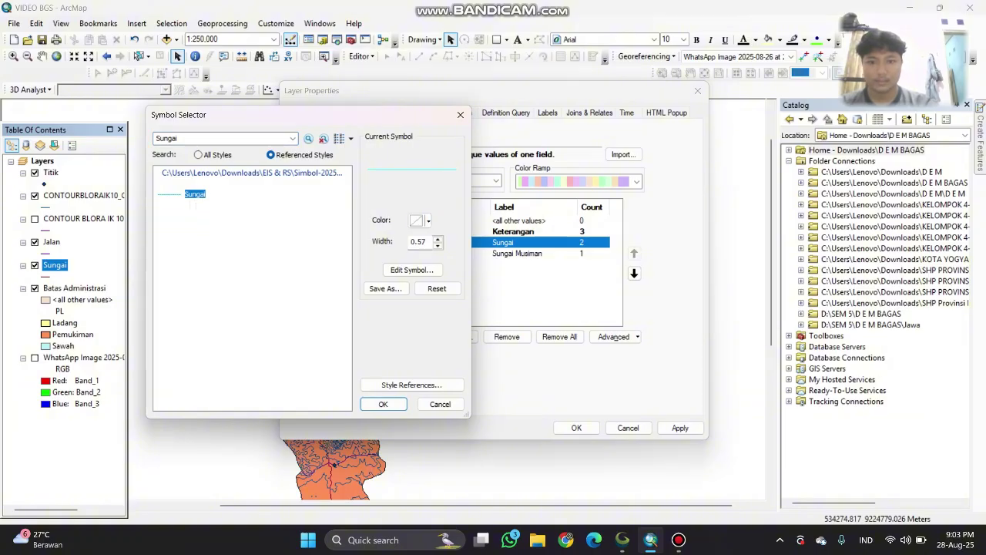
- Inspect the Sungai symbol's cartographic line, template and line properties without changing them, and apply the symbol to the category
{"action": "left_click", "coordinate": [411, 270]}
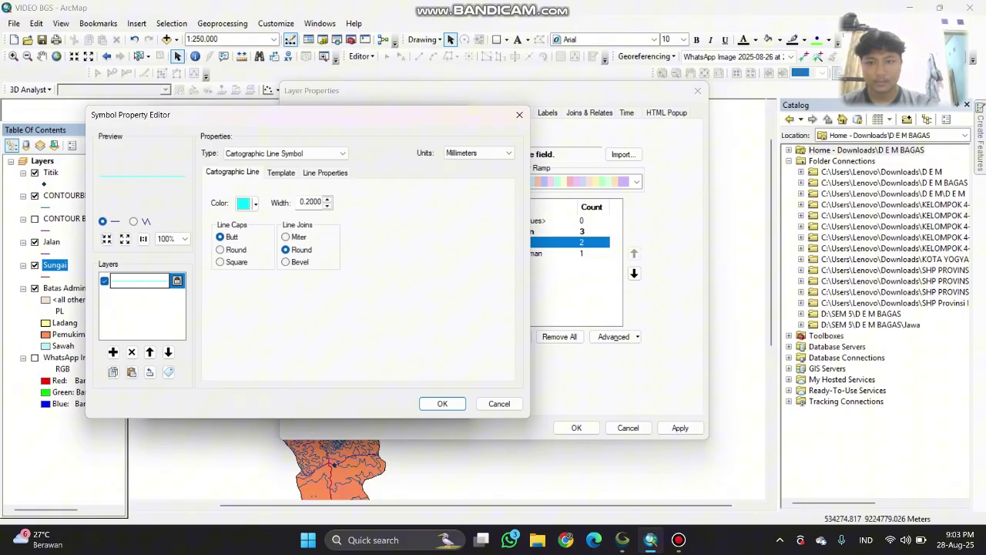
{"action": "left_click", "coordinate": [324, 173]}
{"action": "left_click", "coordinate": [280, 172]}
{"action": "left_click", "coordinate": [232, 172]}
{"action": "left_click", "coordinate": [519, 114]}
{"action": "double_click", "coordinate": [194, 194]}
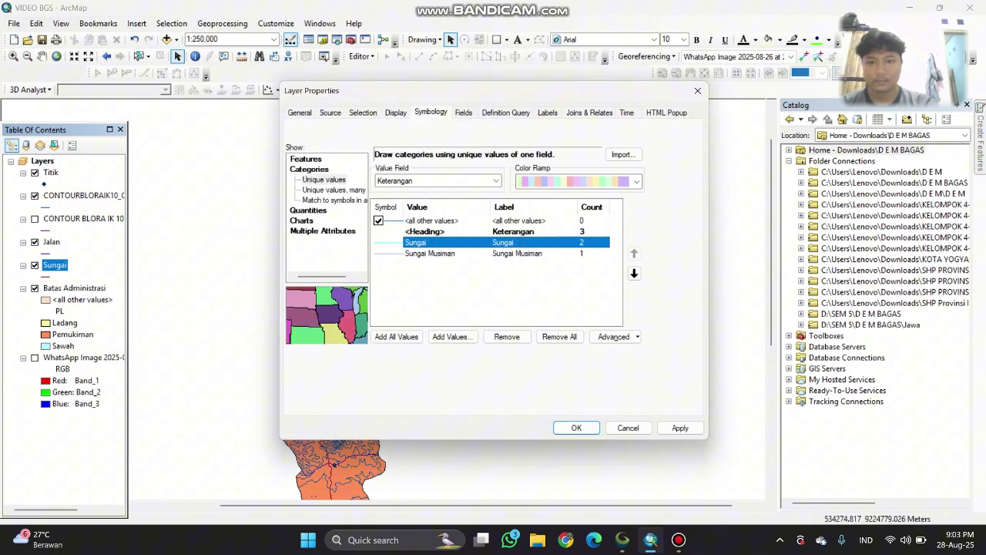
- Reopen the Sungai category's symbol and set its color to RGB 0, 255, 255
{"action": "double_click", "coordinate": [389, 242]}
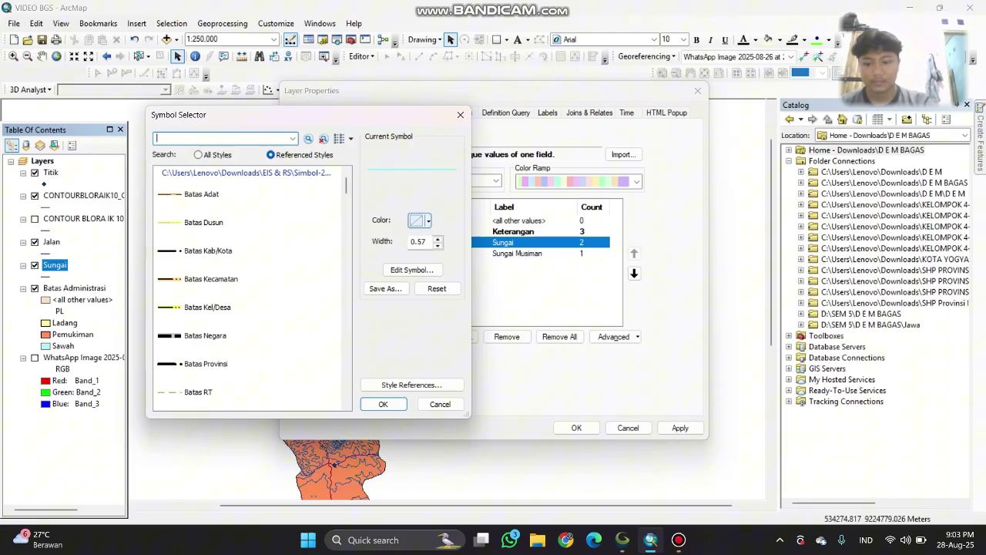
{"action": "type", "text": "Sungai"}
{"action": "key", "text": "Return"}
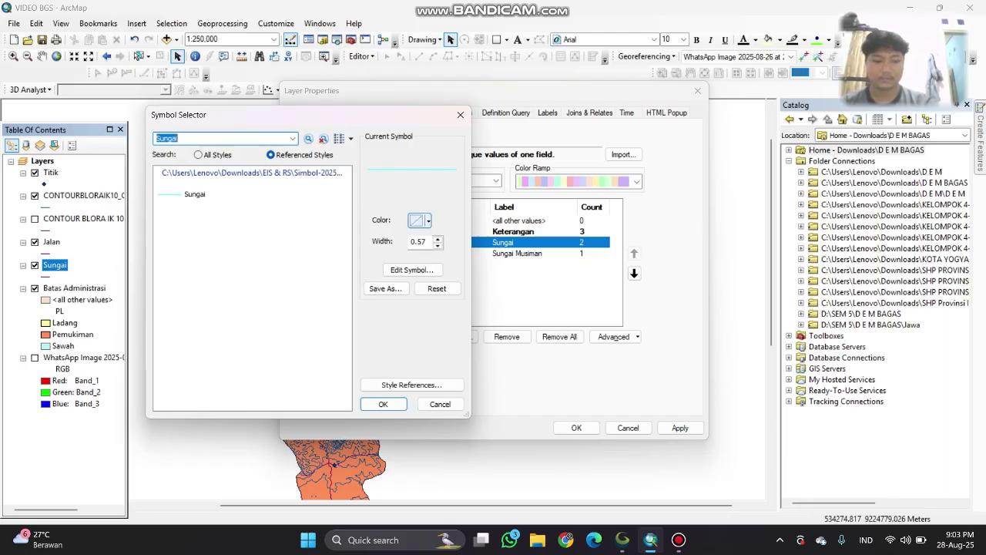
{"action": "left_click", "coordinate": [422, 220]}
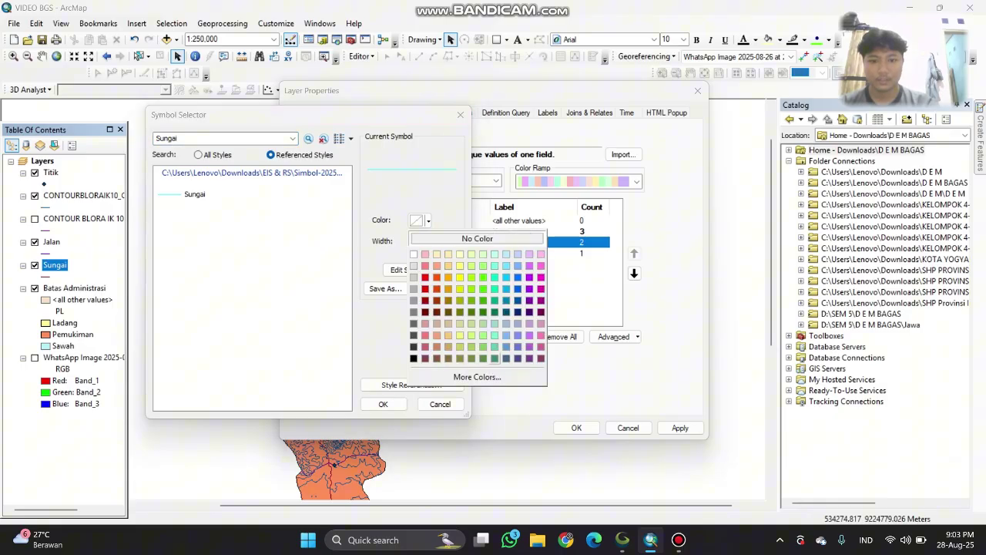
{"action": "left_click", "coordinate": [475, 377]}
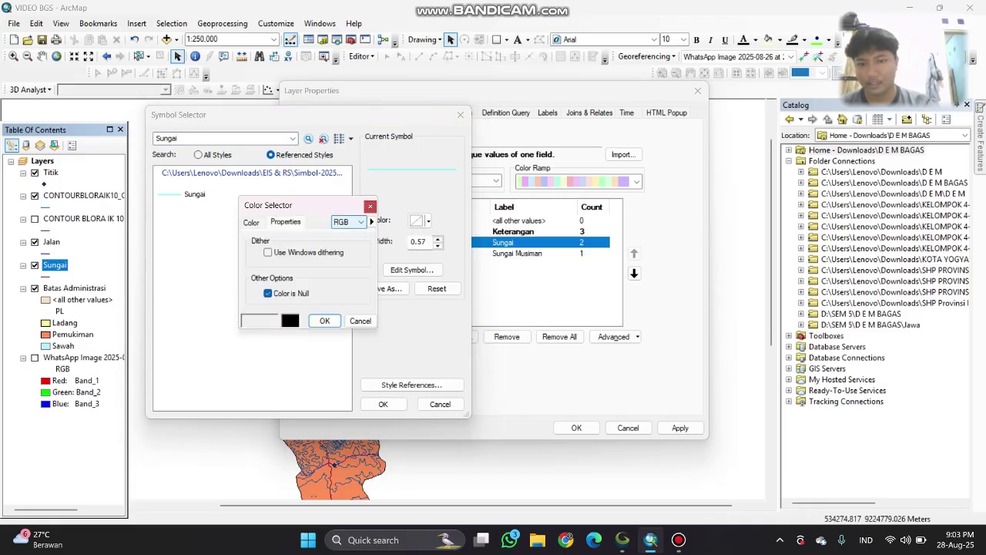
{"action": "left_click", "coordinate": [348, 221]}
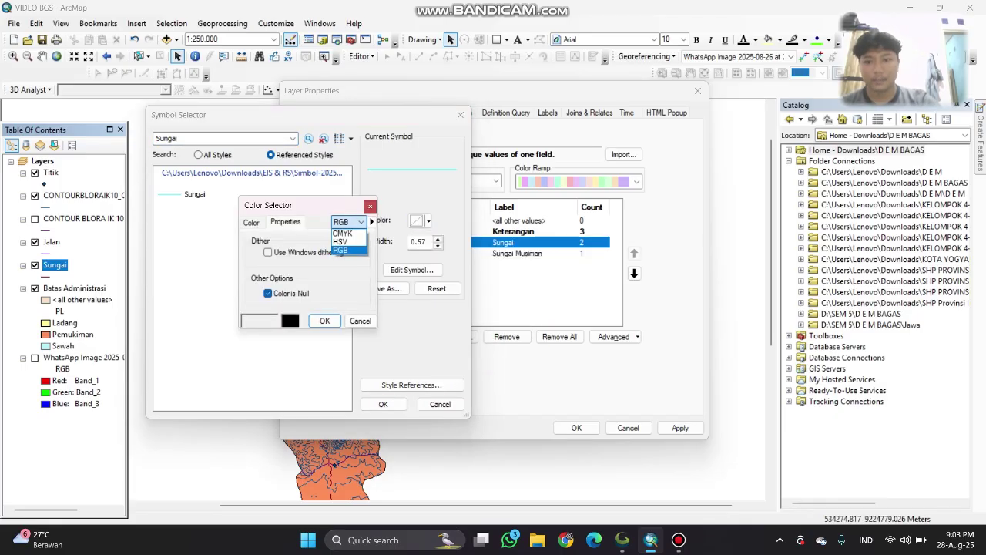
{"action": "left_click", "coordinate": [343, 250]}
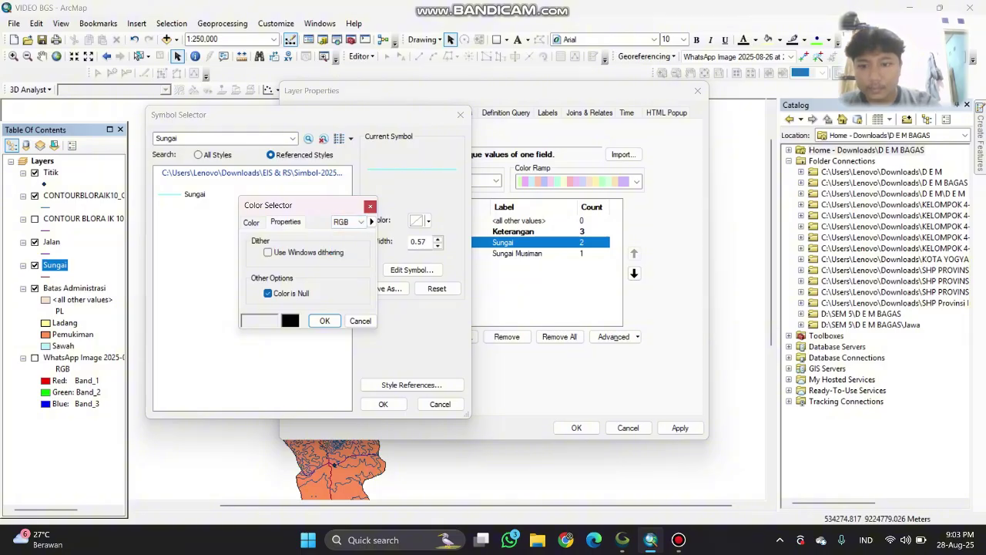
{"action": "left_click", "coordinate": [252, 222]}
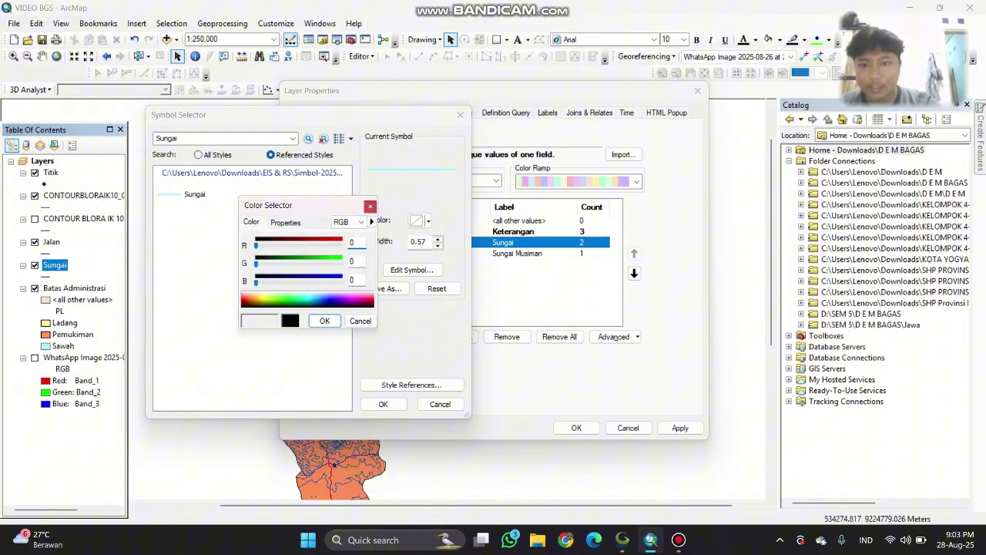
{"action": "type", "text": "255"}
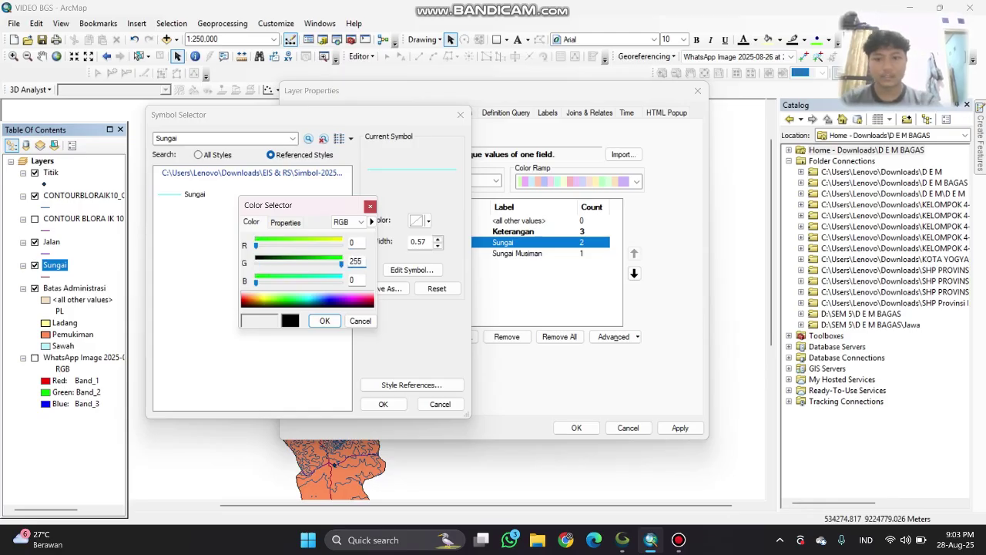
{"action": "key", "text": "Tab"}
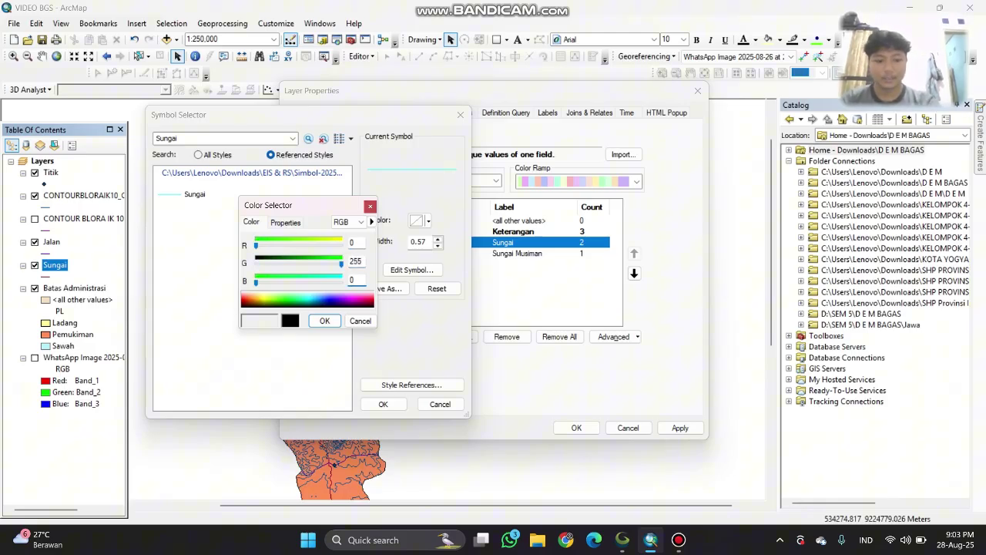
{"action": "type", "text": "255"}
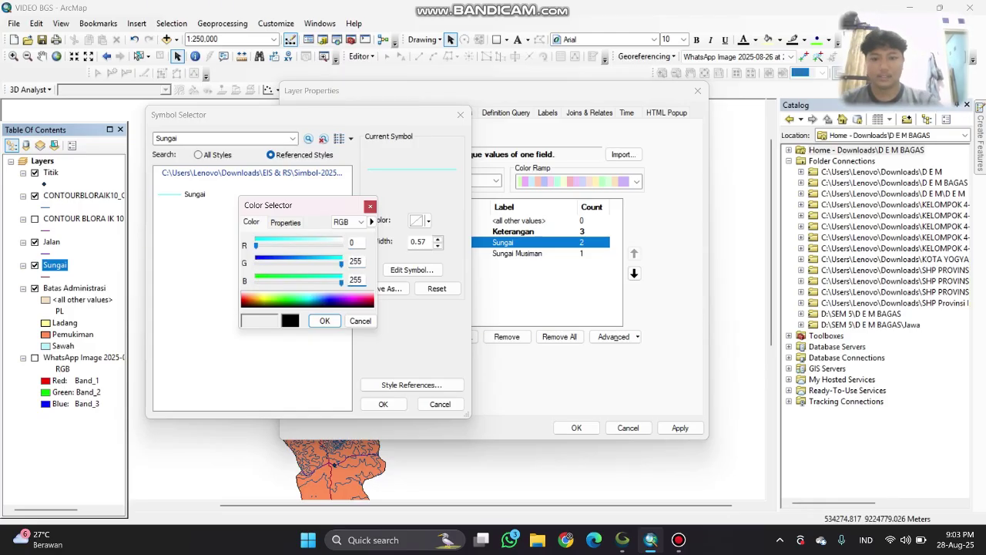
{"action": "left_click", "coordinate": [324, 320]}
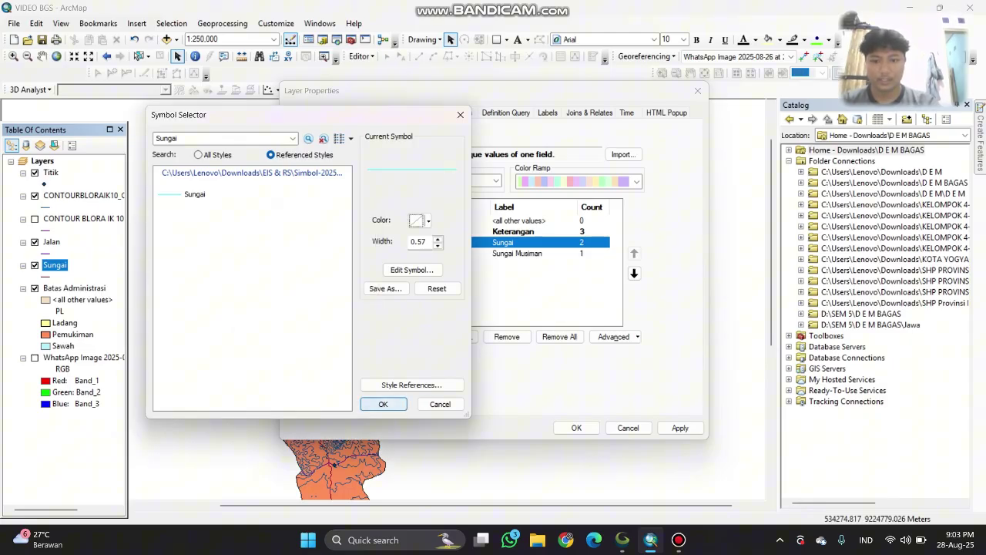
{"action": "key", "text": "Return"}
- Search the symbols for Jalan Setapak and select the Jalan Setapak line symbol for the Sungai Musiman category
{"action": "left_click", "coordinate": [429, 253]}
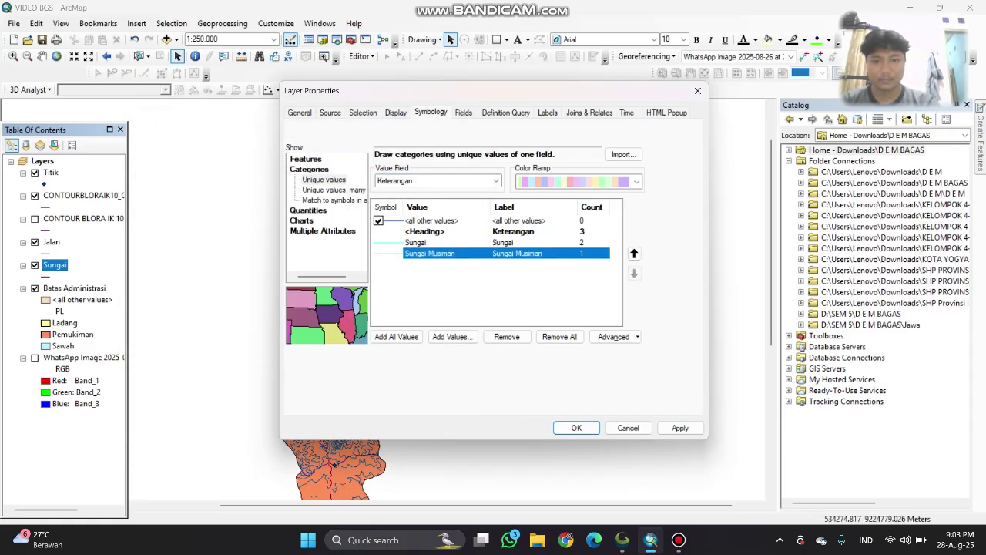
{"action": "double_click", "coordinate": [389, 253]}
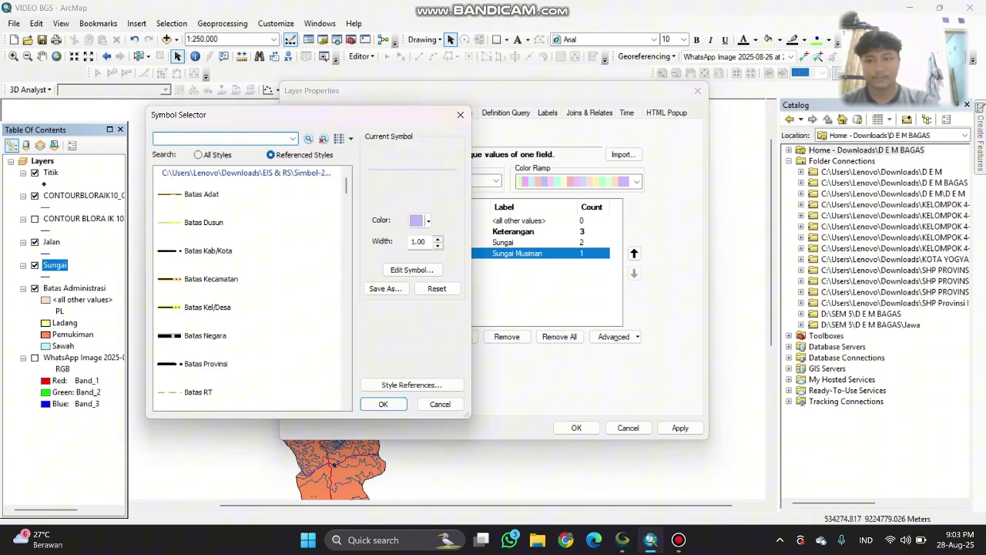
{"action": "type", "text": "Ja"}
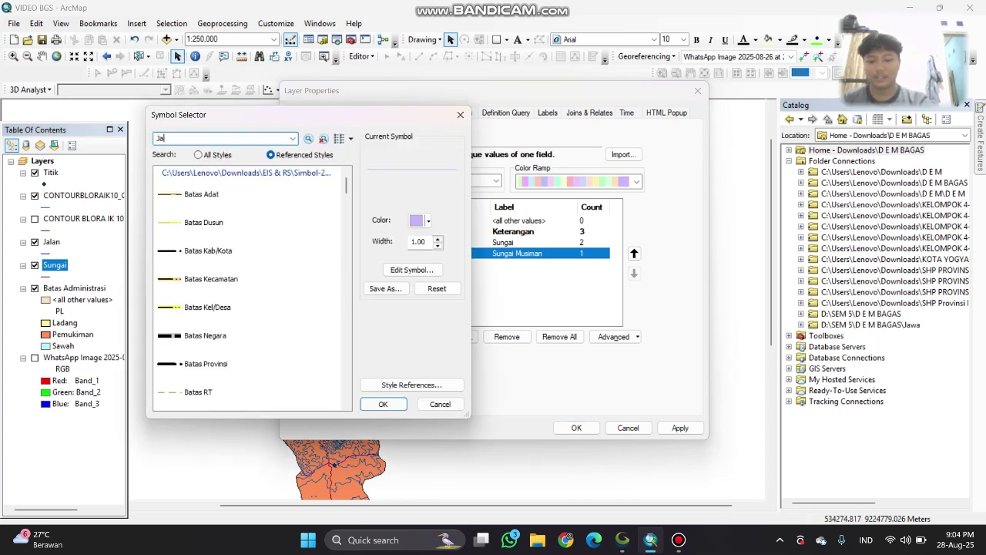
{"action": "type", "text": "lan Setapak"}
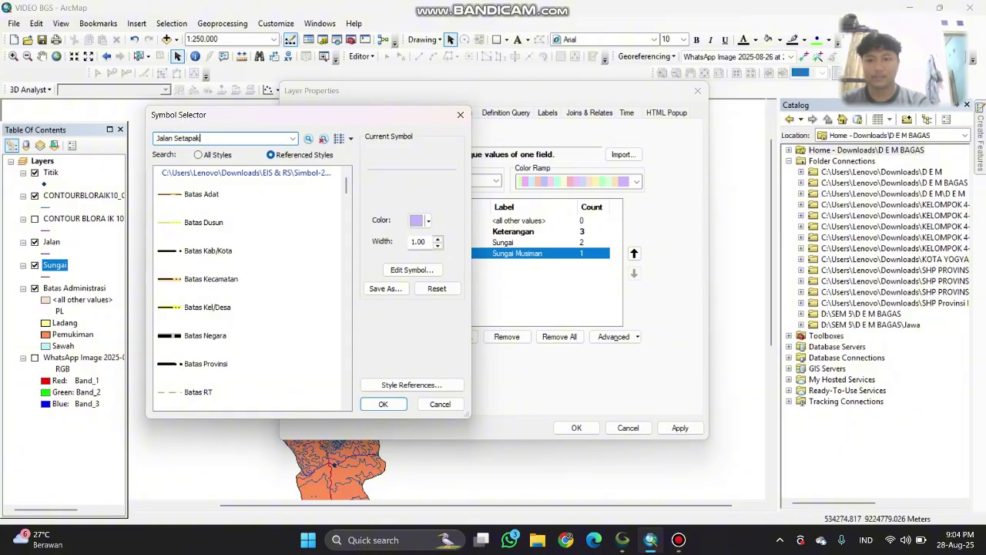
{"action": "key", "text": "Return"}
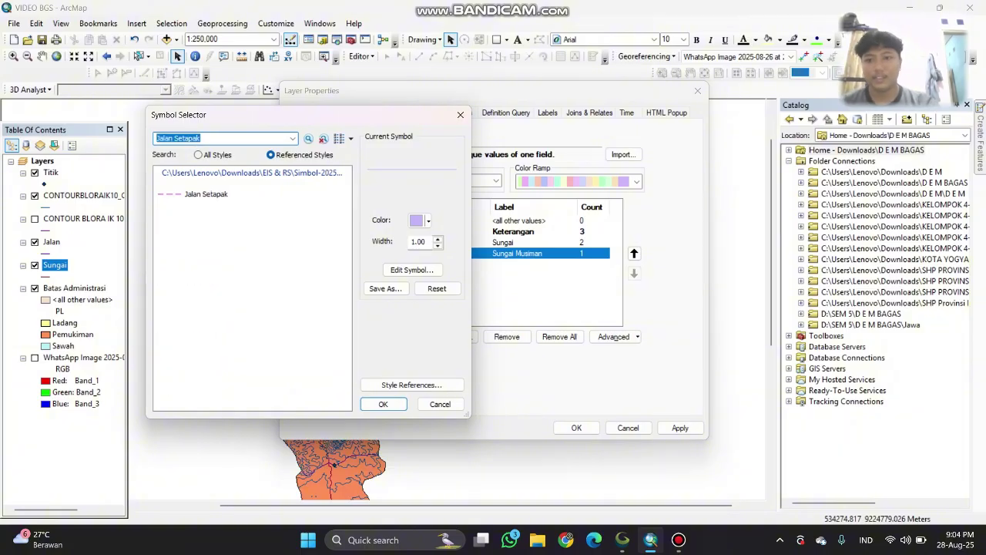
{"action": "left_click", "coordinate": [206, 194]}
- Try to set the Sungai Musiman symbol's color to RGB 0, 255, 255 and apply the symbology to the Sungai layer
{"action": "left_click", "coordinate": [420, 221]}
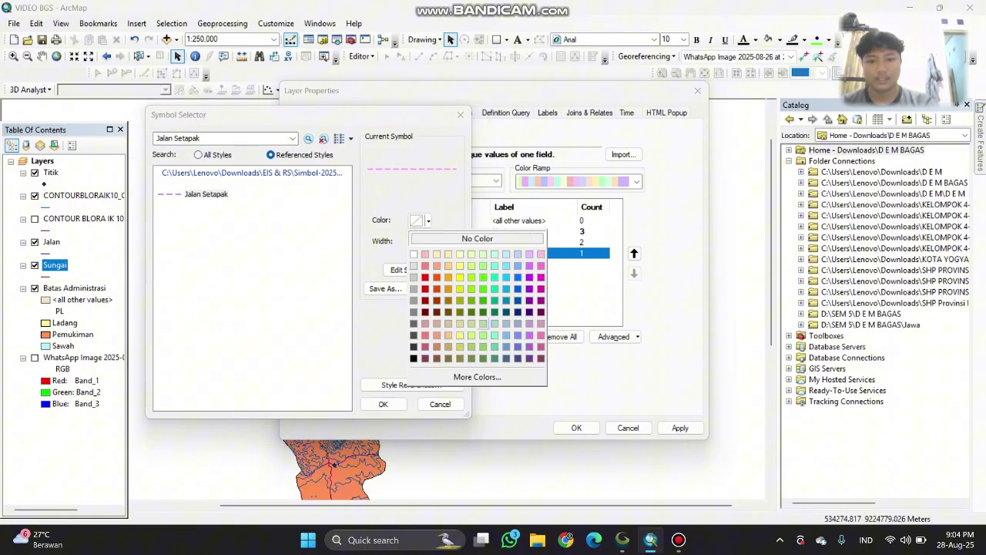
{"action": "left_click", "coordinate": [476, 376]}
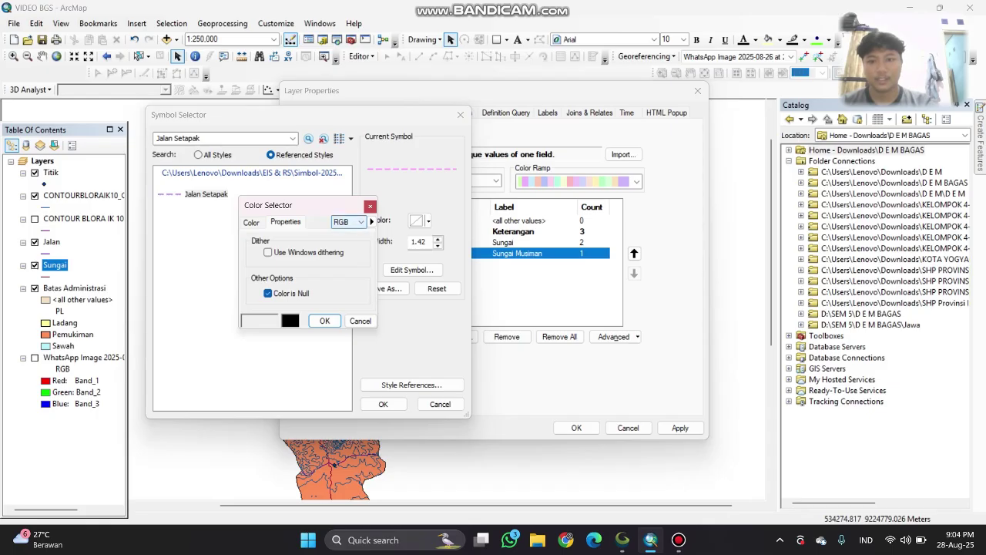
{"action": "left_click", "coordinate": [251, 222]}
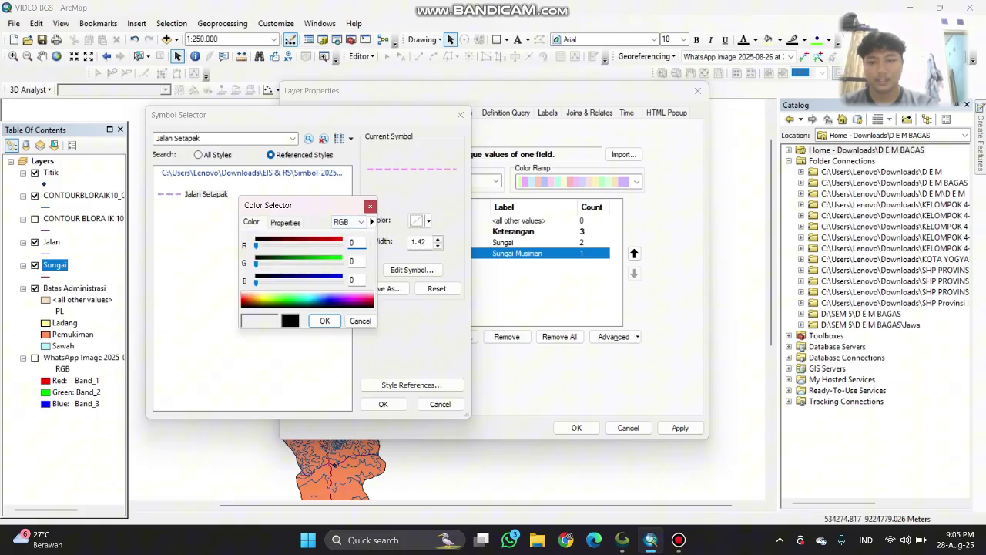
{"action": "left_click", "coordinate": [351, 262]}
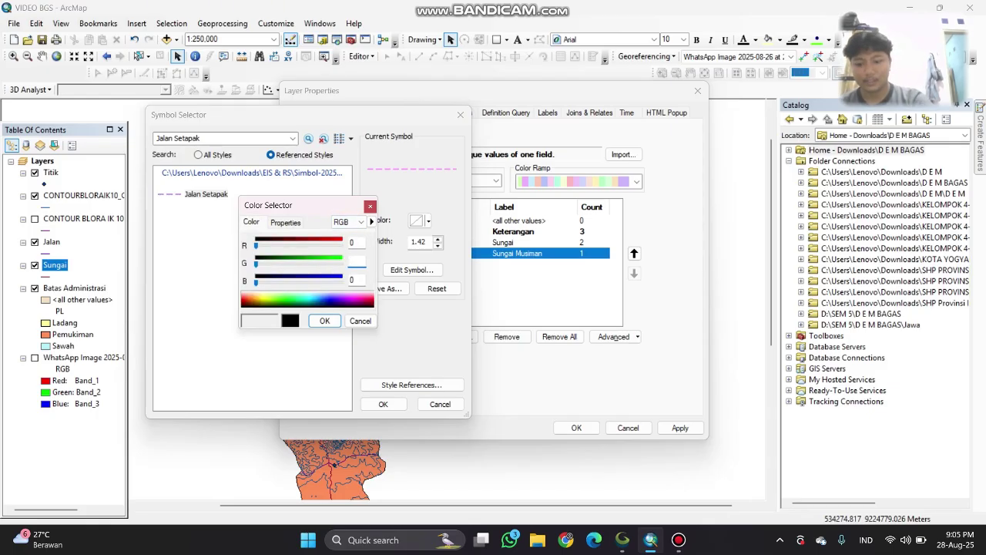
{"action": "type", "text": "266"}
{"action": "key", "text": "BackSpace"}
{"action": "key", "text": "BackSpace"}
{"action": "type", "text": "55"}
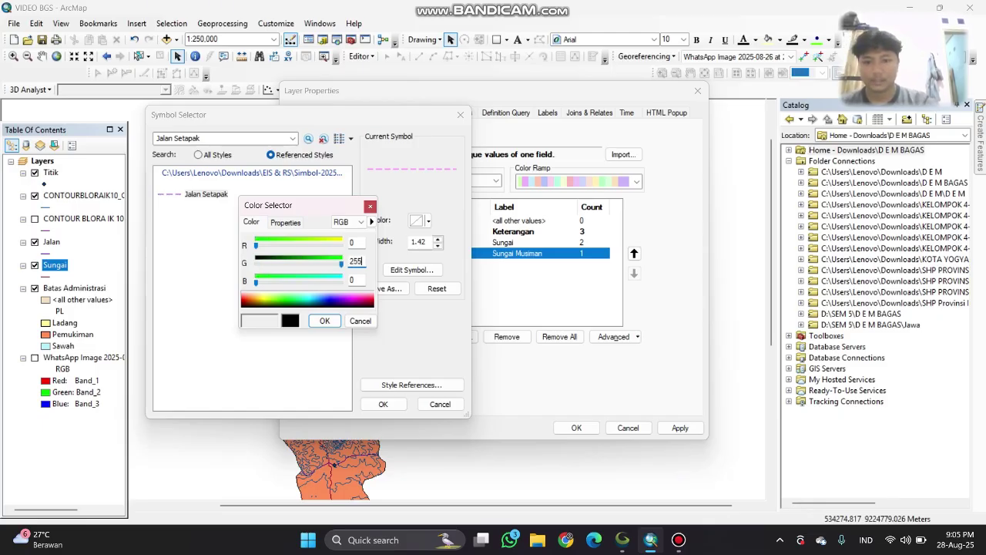
{"action": "key", "text": "Tab"}
{"action": "type", "text": "25"}
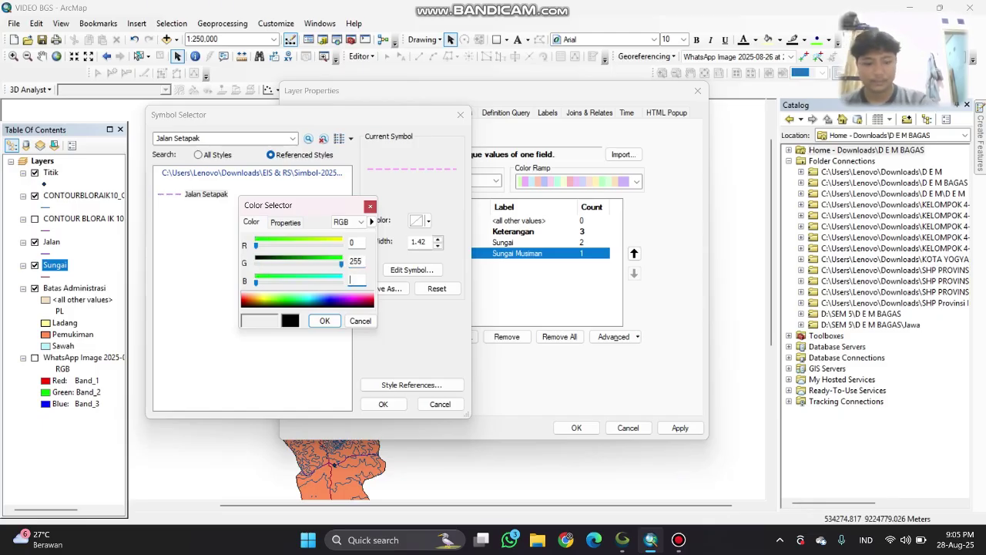
{"action": "type", "text": "5"}
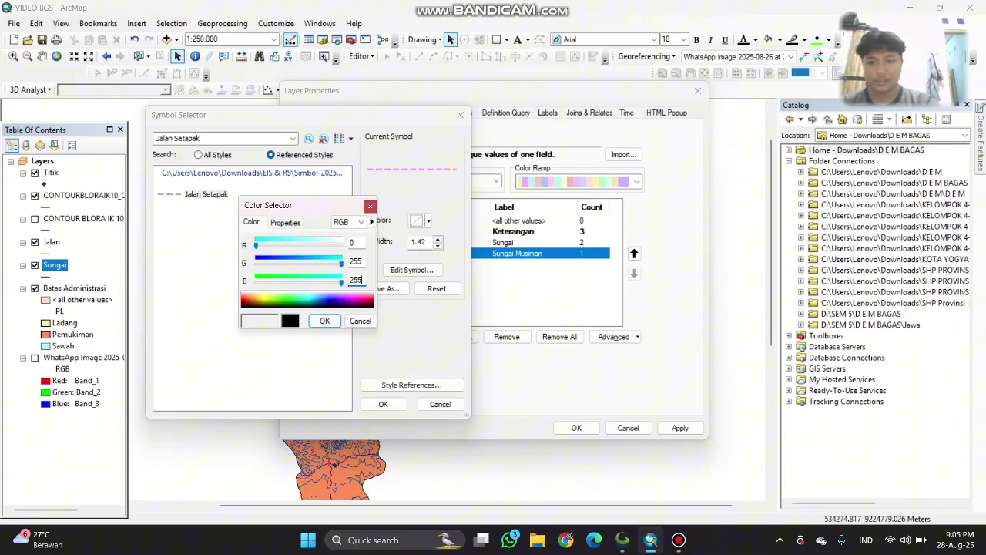
{"action": "key", "text": "Return"}
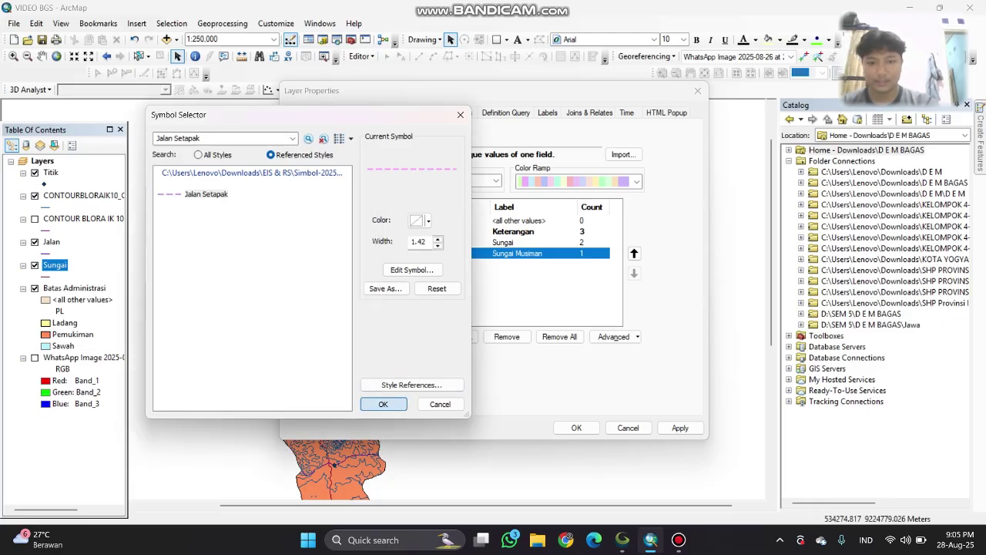
{"action": "key", "text": "Return"}
{"action": "key", "text": "Return"}
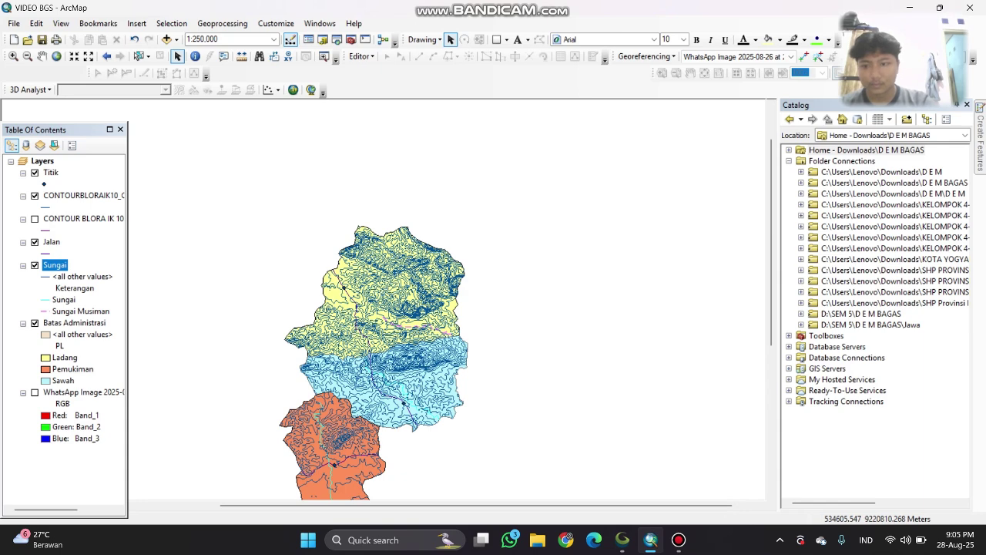
- Symbolize the Jalan layer by unique values of the Keterangan field and add all values
{"action": "left_click", "coordinate": [51, 242]}
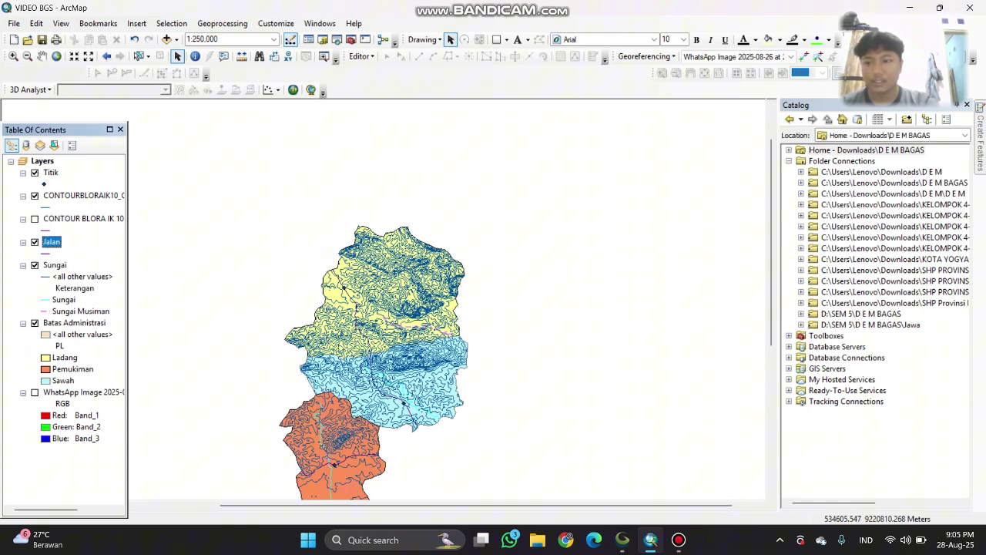
{"action": "right_click", "coordinate": [53, 242]}
{"action": "left_click", "coordinate": [84, 510]}
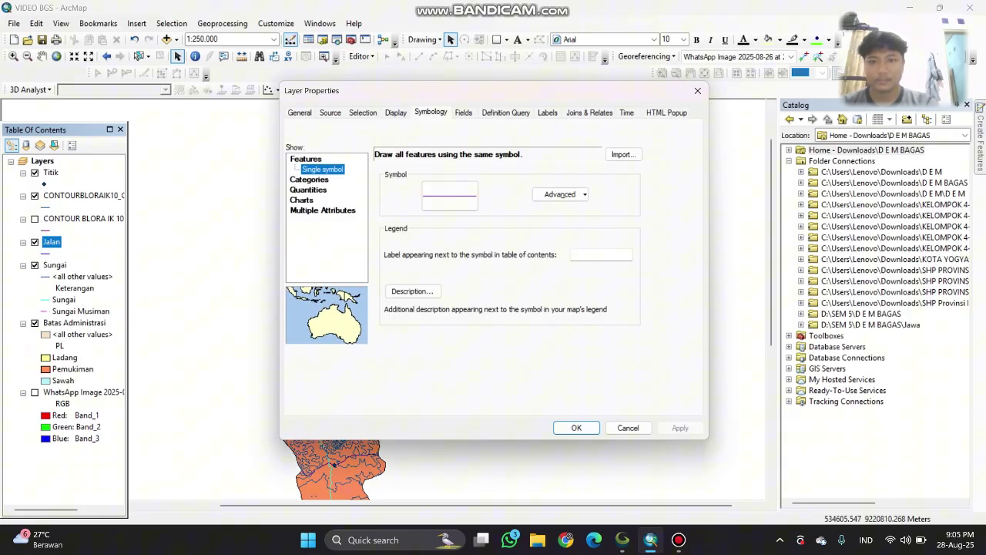
{"action": "left_click", "coordinate": [309, 179]}
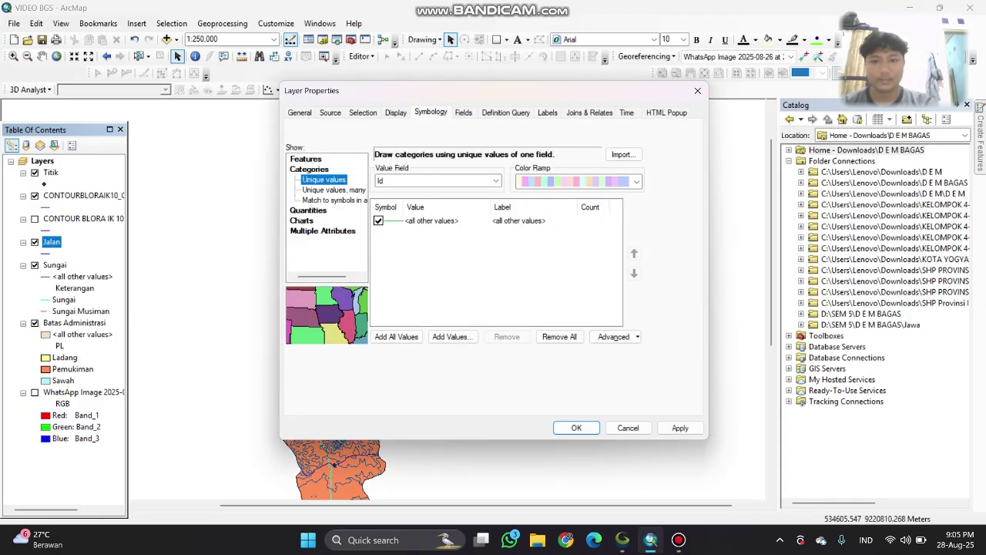
{"action": "left_click", "coordinate": [436, 180]}
{"action": "left_click", "coordinate": [431, 192]}
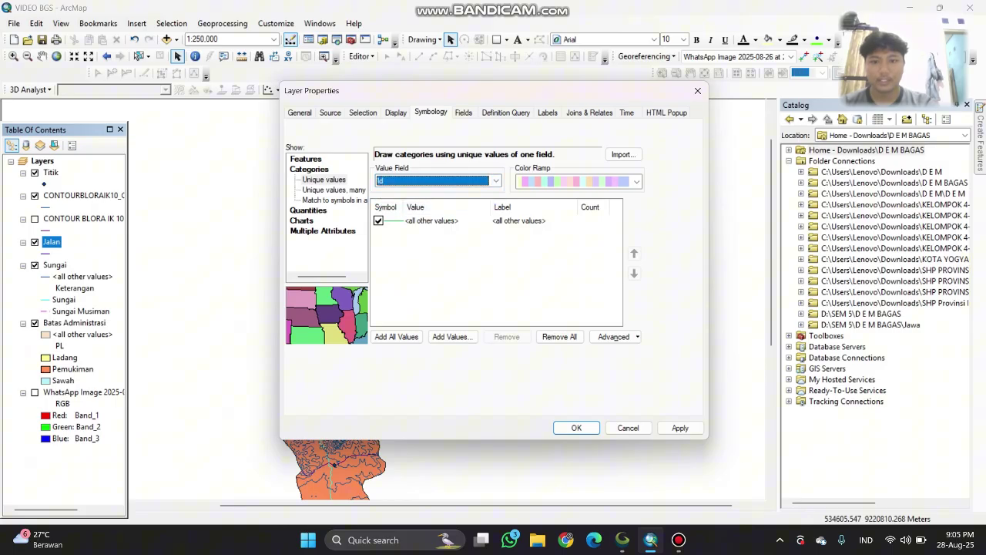
{"action": "left_click", "coordinate": [495, 181]}
{"action": "left_click", "coordinate": [432, 201]}
{"action": "left_click", "coordinate": [396, 337]}
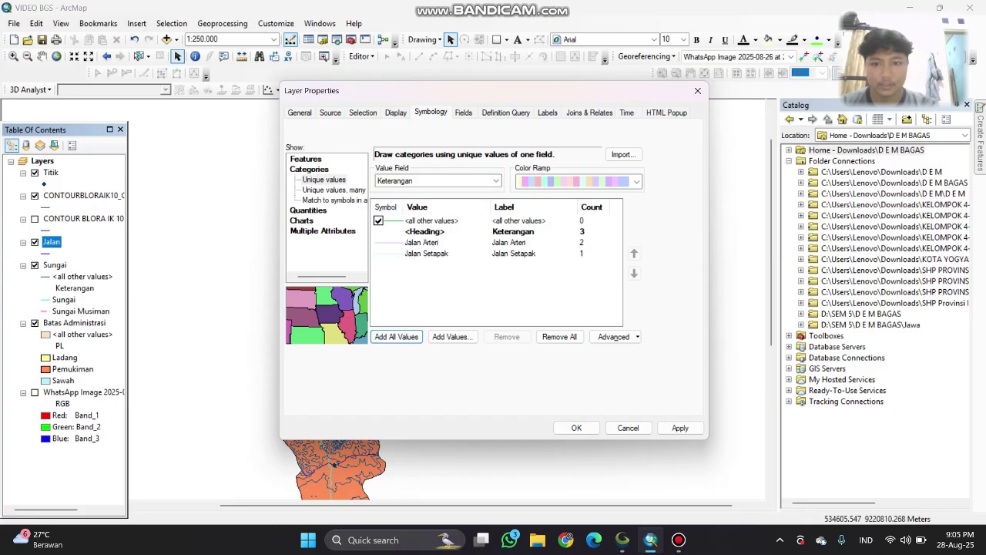
- Search the symbols for Jalan Arteri and assign the Jalan Arteri line symbol to the Jalan Arteri category
{"action": "double_click", "coordinate": [387, 242]}
{"action": "type", "text": "J"}
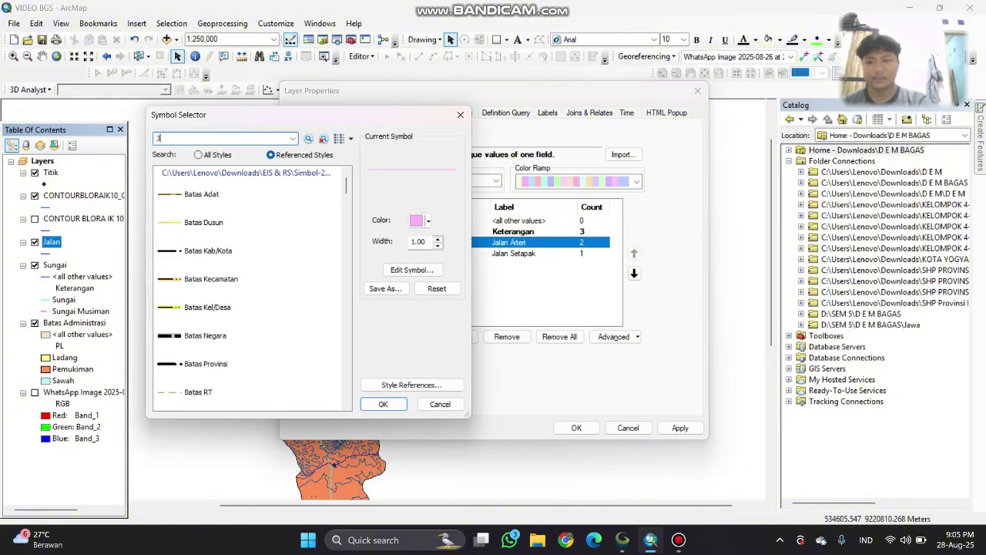
{"action": "type", "text": "alan Arteri"}
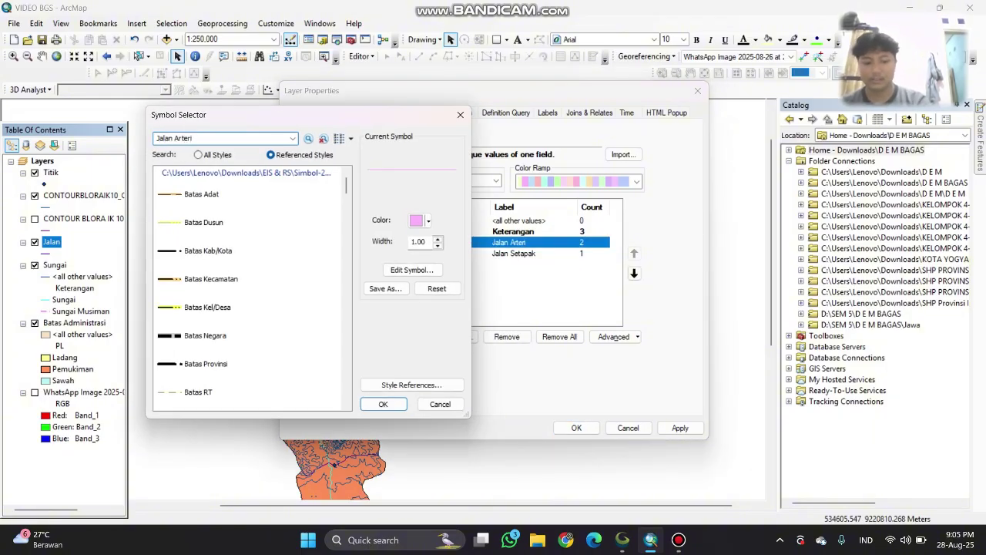
{"action": "key", "text": "Return"}
{"action": "left_click", "coordinate": [194, 194]}
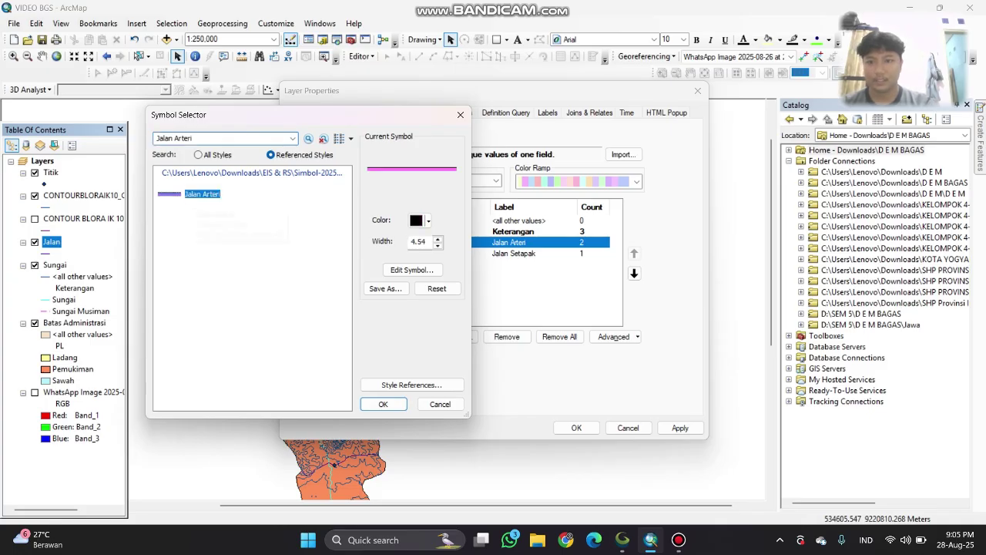
{"action": "left_click", "coordinate": [383, 404]}
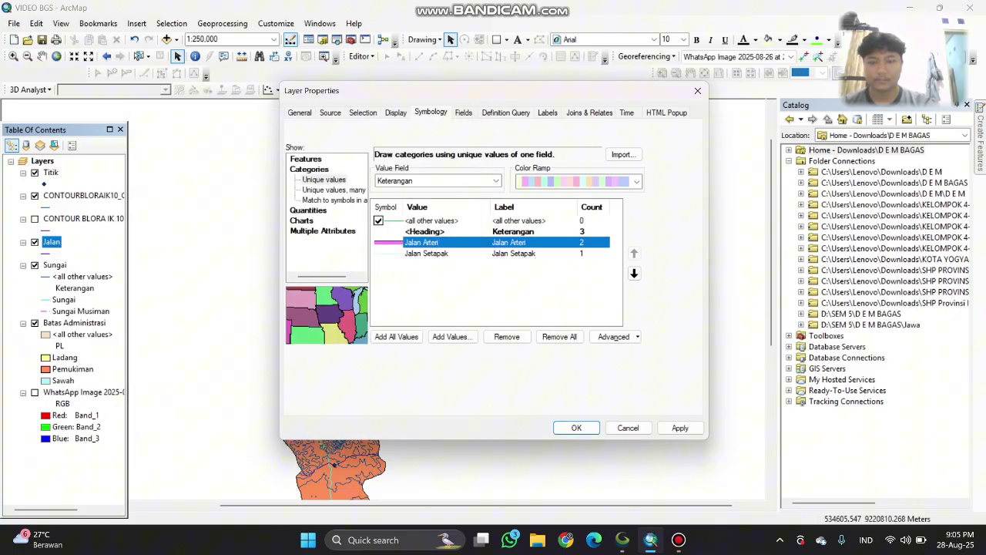
- Find the Jalan Setapak symbol by searching for Setapak, assign it to the Jalan Setapak category, and apply the Jalan layer's symbology
{"action": "double_click", "coordinate": [388, 253]}
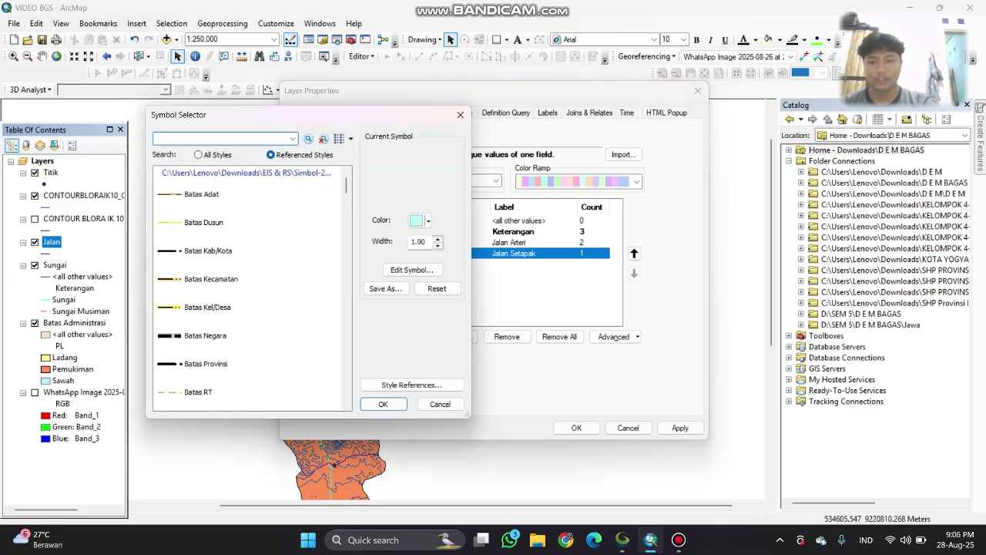
{"action": "type", "text": "Setapak"}
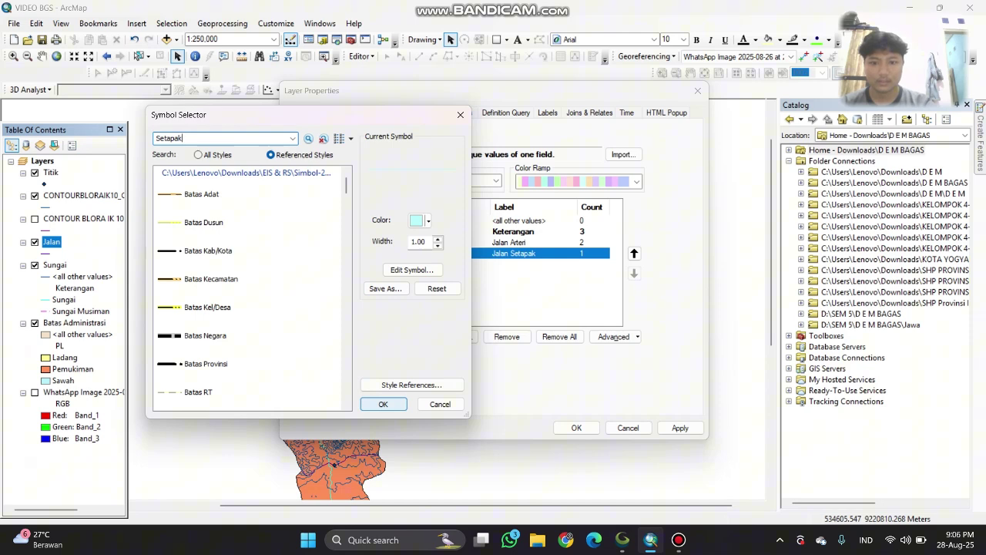
{"action": "key", "text": "Return"}
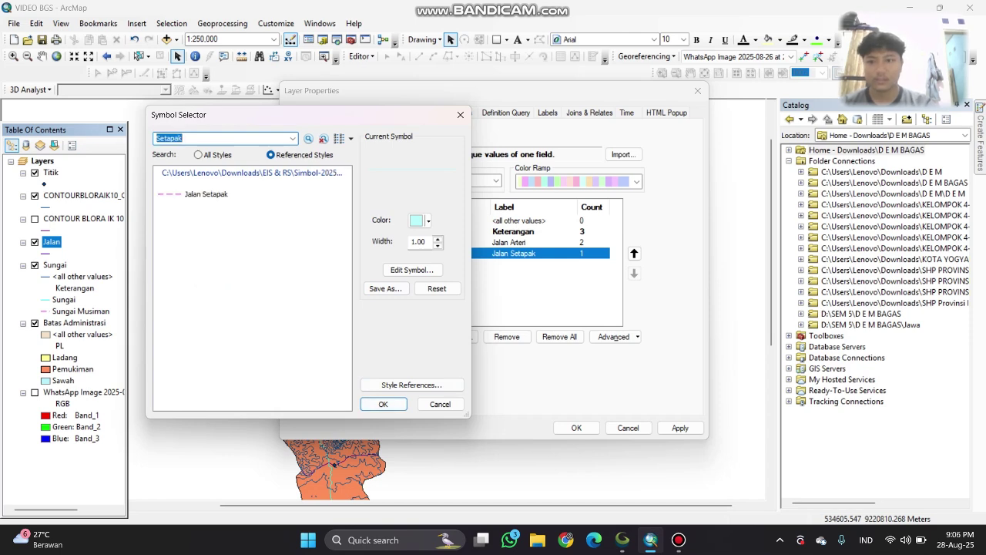
{"action": "double_click", "coordinate": [206, 193]}
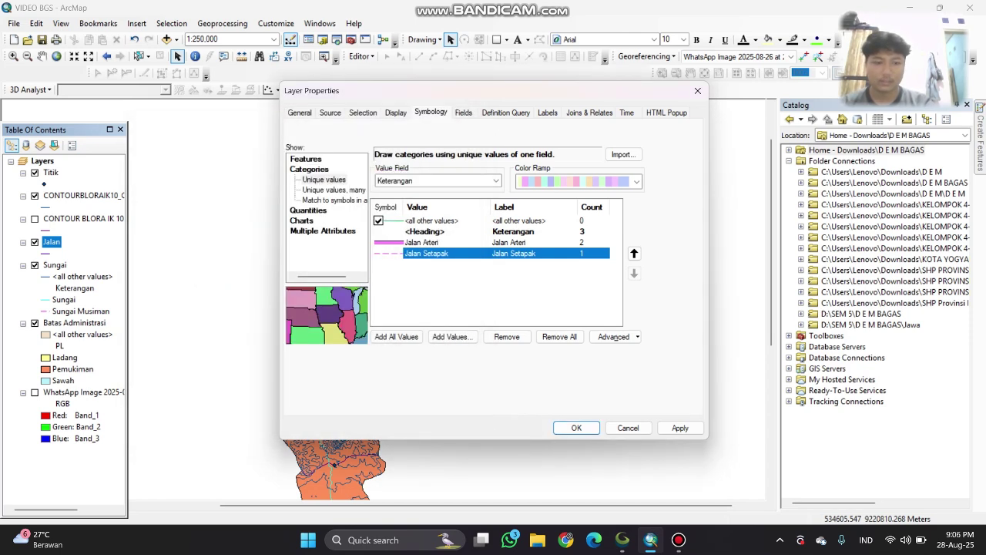
{"action": "left_click", "coordinate": [679, 428]}
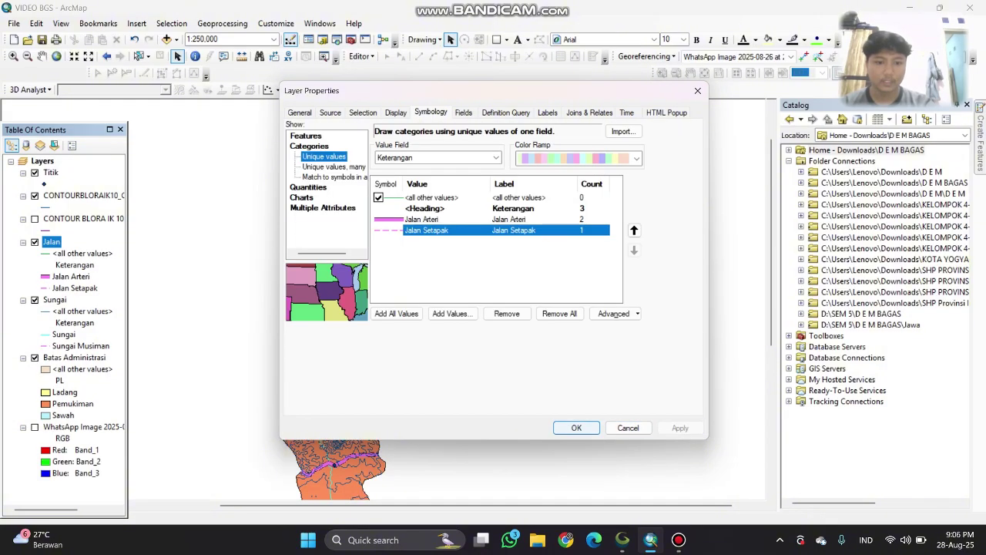
{"action": "left_click", "coordinate": [577, 427]}
- Symbolize the Titik layer by unique values of the Keterangan field and add all values
{"action": "left_click", "coordinate": [51, 173]}
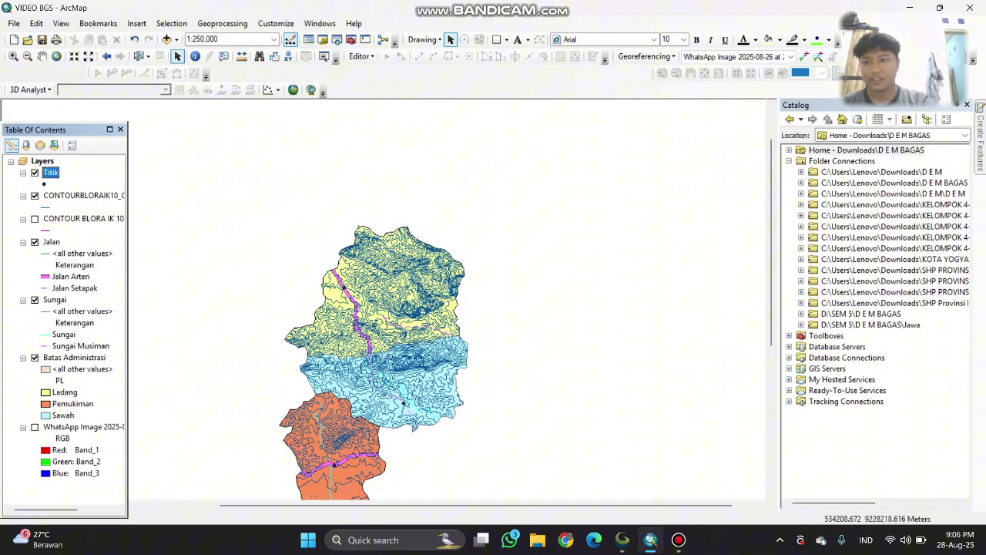
{"action": "right_click", "coordinate": [51, 172]}
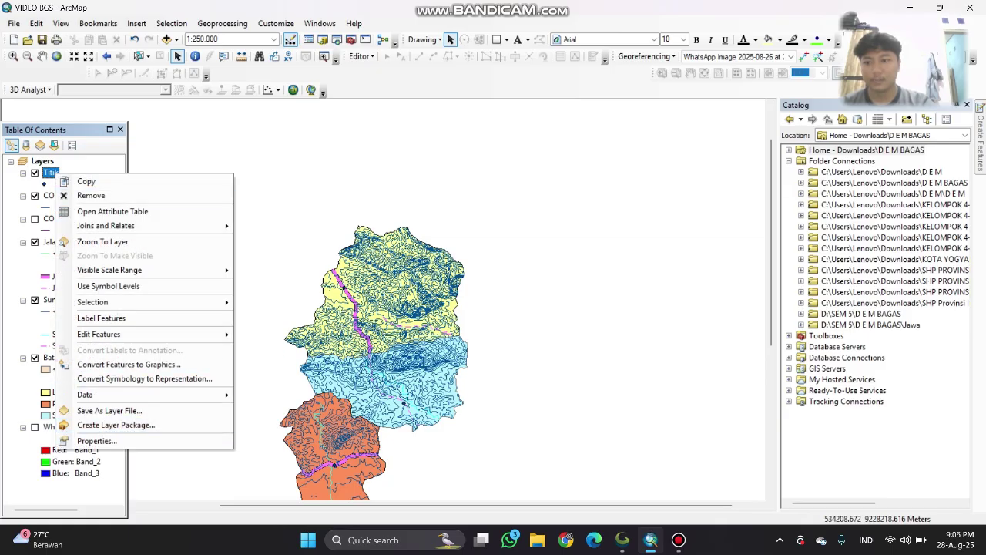
{"action": "left_click", "coordinate": [97, 441]}
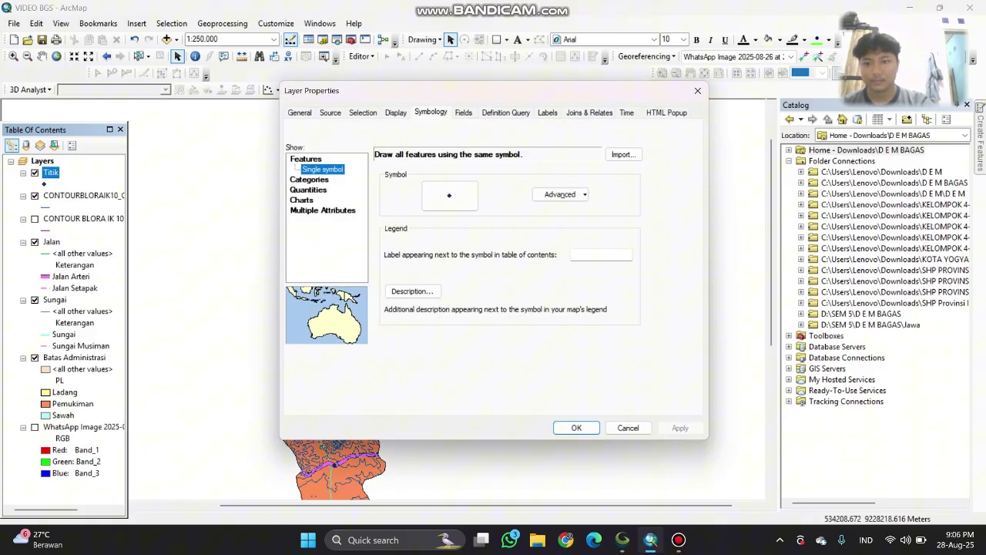
{"action": "left_click", "coordinate": [309, 178]}
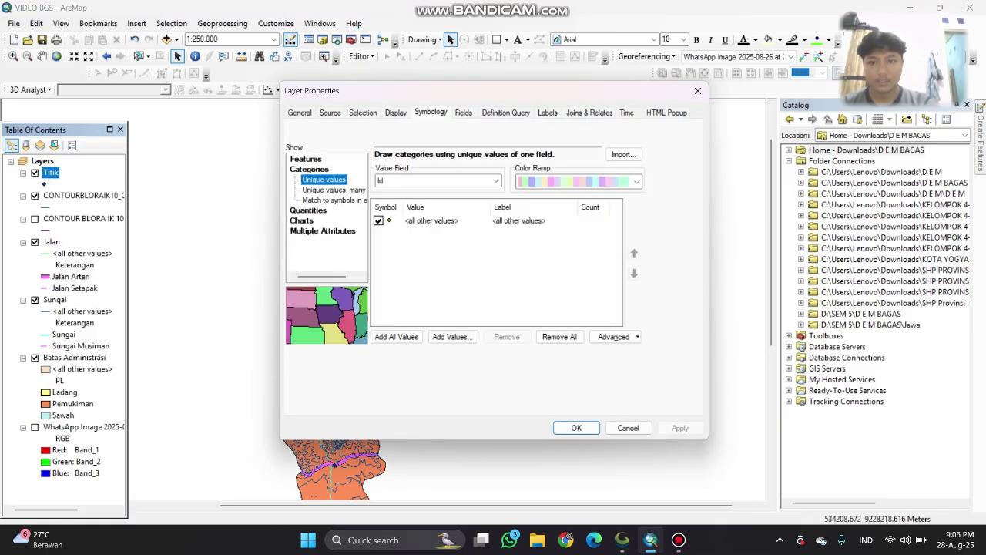
{"action": "left_click", "coordinate": [436, 181]}
{"action": "left_click", "coordinate": [396, 201]}
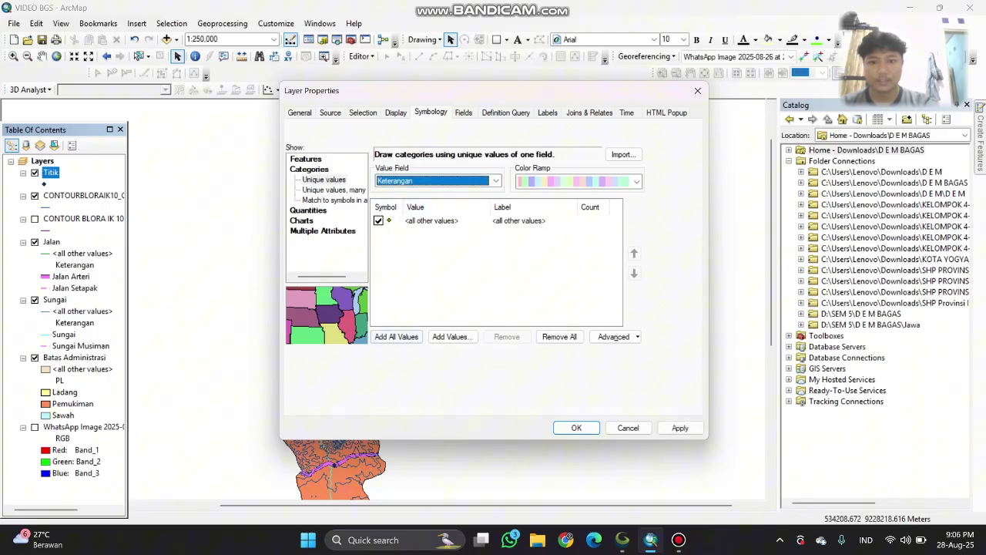
{"action": "left_click", "coordinate": [396, 336]}
- Search the symbols for Camat and assign the Kantor Camat symbol to the Titik layer's Kantor Camat category
{"action": "double_click", "coordinate": [389, 242]}
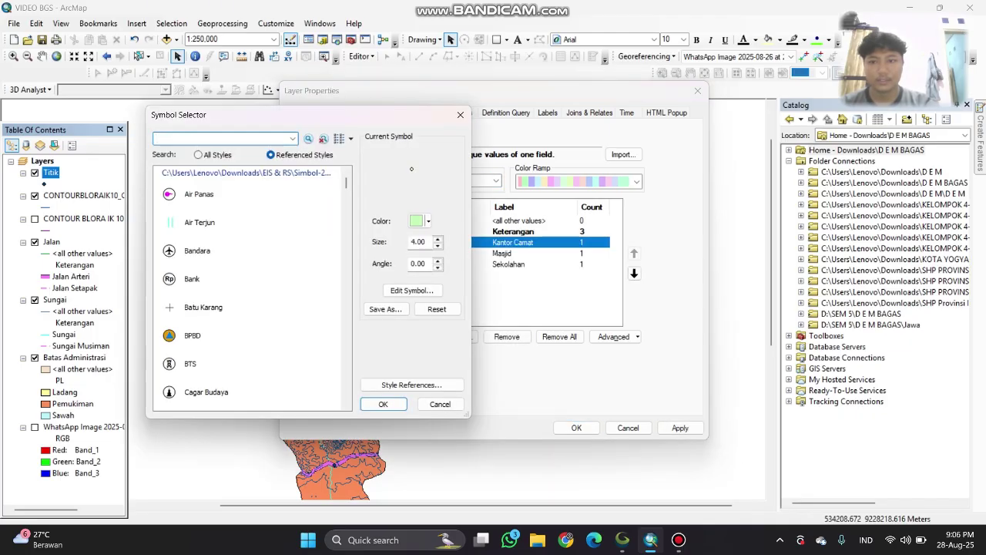
{"action": "type", "text": "Camat"}
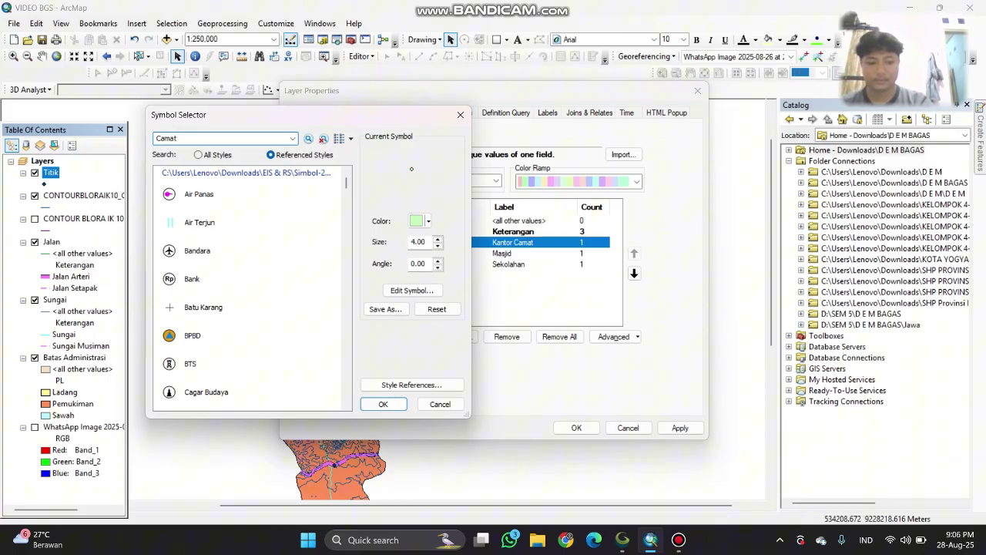
{"action": "key", "text": "Return"}
{"action": "left_click", "coordinate": [205, 193]}
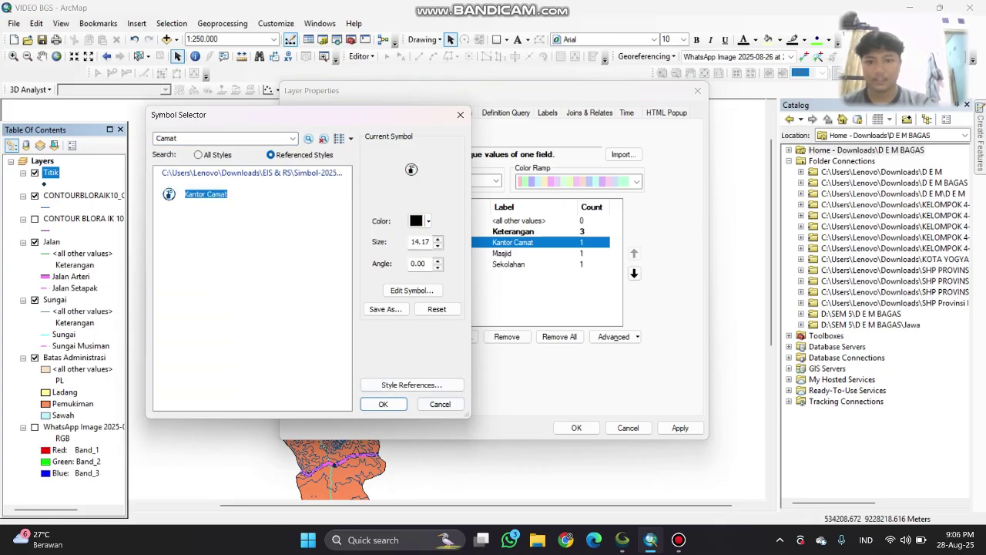
{"action": "left_click", "coordinate": [383, 404]}
- Search the symbols for Masjid and assign the Masjid symbol to the Masjid category
{"action": "left_click", "coordinate": [416, 257]}
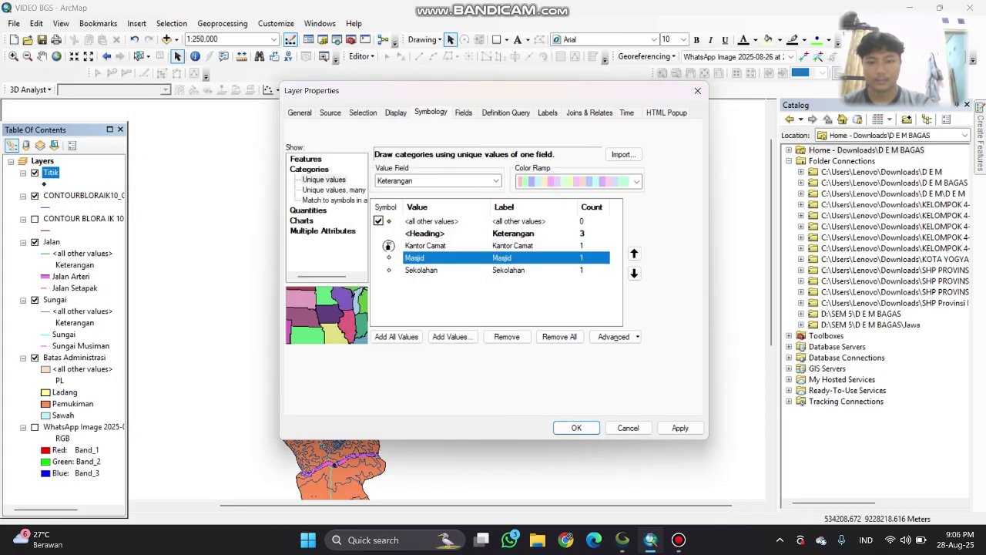
{"action": "type", "text": "Masjid"}
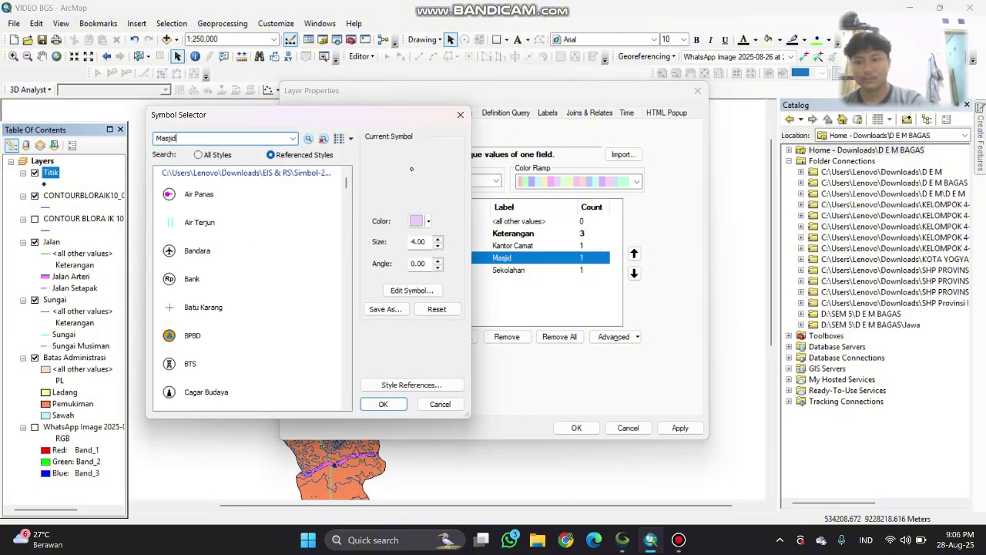
{"action": "key", "text": "Return"}
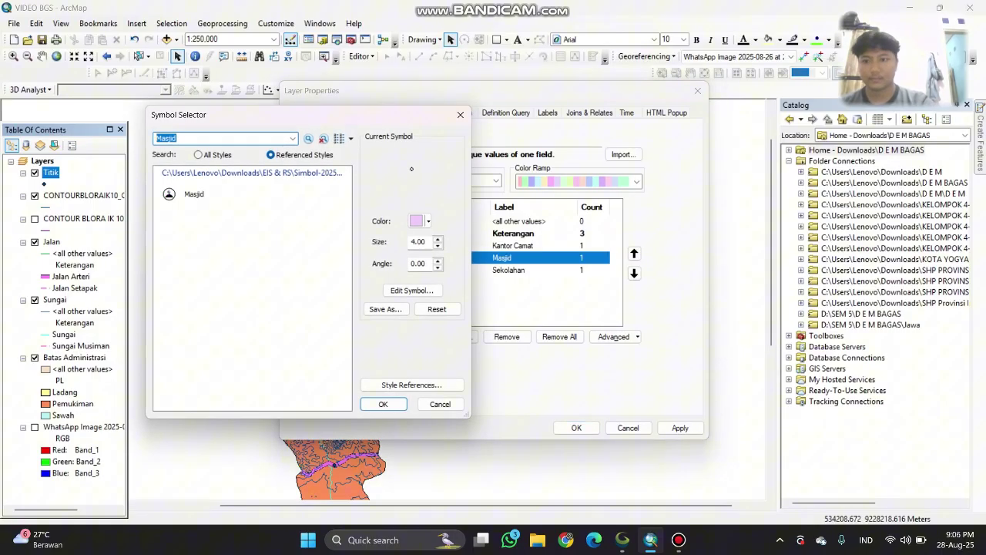
{"action": "double_click", "coordinate": [169, 193]}
- Open the symbol choices for the Sekolahan category and search them for a school symbol by name
{"action": "left_click", "coordinate": [389, 270]}
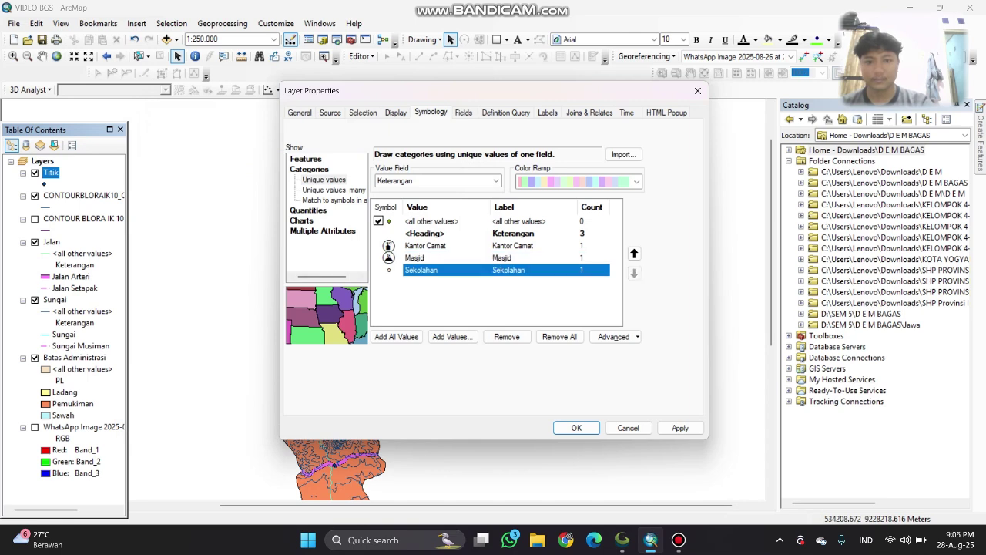
{"action": "double_click", "coordinate": [388, 270]}
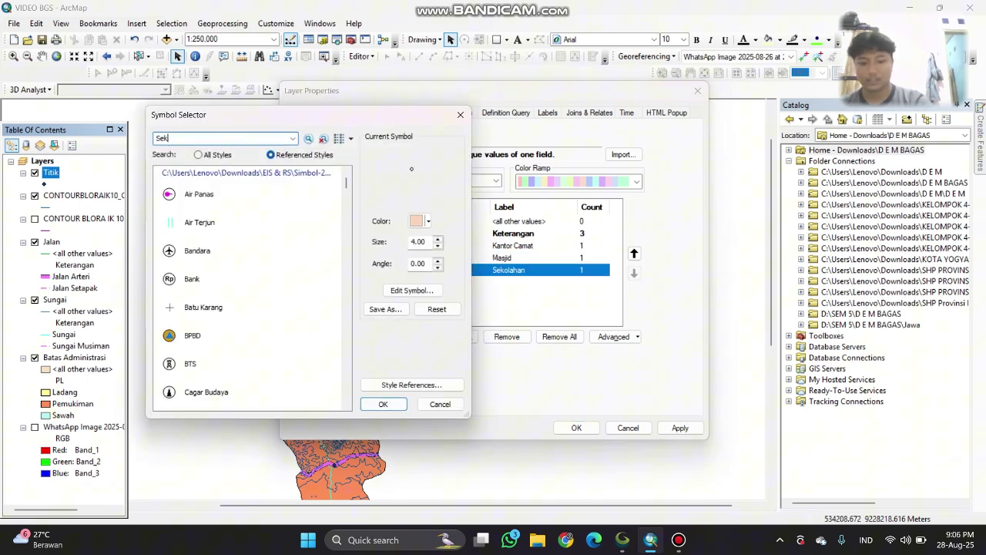
{"action": "key", "text": "Return"}
{"action": "key", "text": "BackSpace"}
{"action": "key", "text": "BackSpace"}
{"action": "key", "text": "BackSpace"}
{"action": "key", "text": "BackSpace"}
{"action": "key", "text": "BackSpace"}
{"action": "key", "text": "BackSpace"}
{"action": "key", "text": "BackSpace"}
{"action": "key", "text": "BackSpace"}
{"action": "key", "text": "BackSpace"}
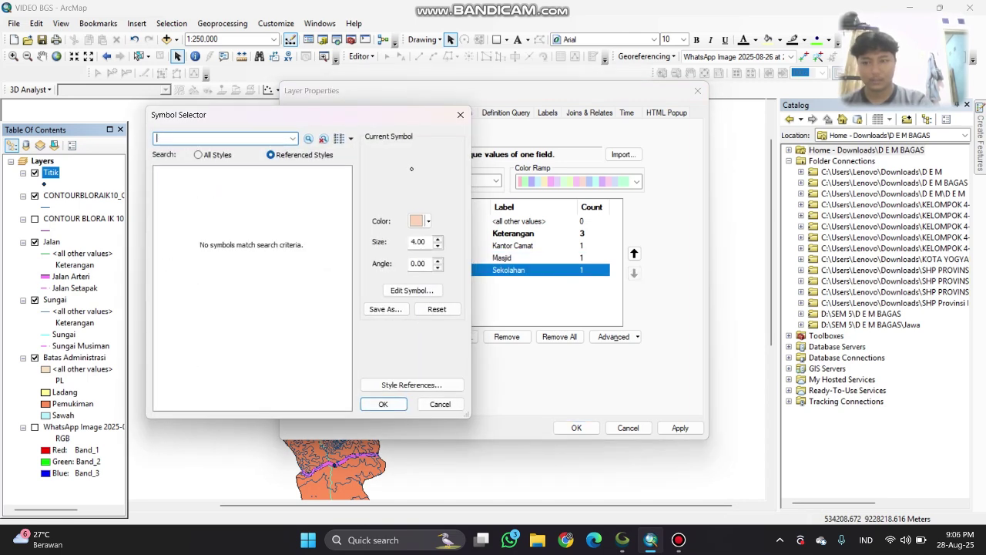
- Search the symbols for Pendidikan, assign Pendidikan Dasar to the Sekolahan category, and apply the Titik layer's symbology
{"action": "type", "text": "Pend"}
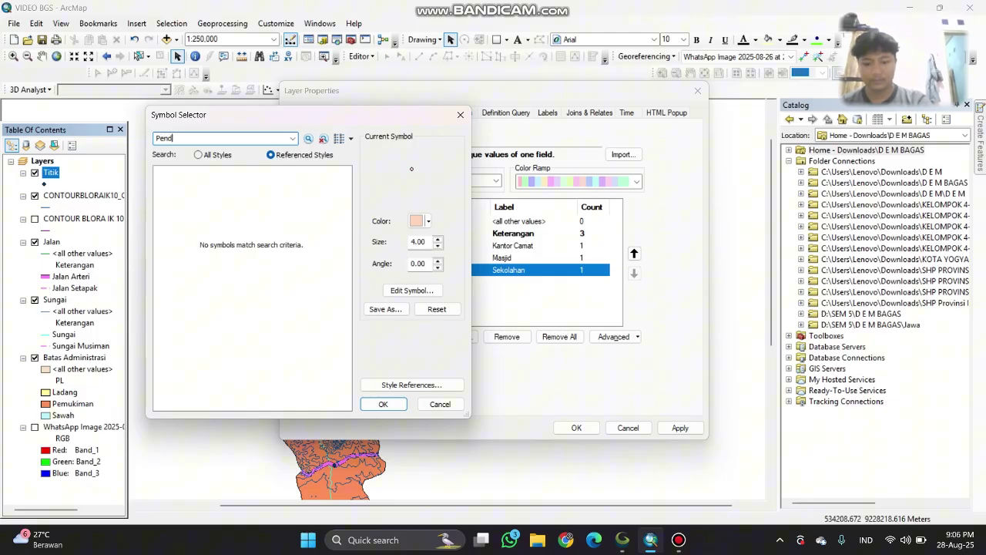
{"action": "type", "text": "idikan"}
{"action": "key", "text": "Return"}
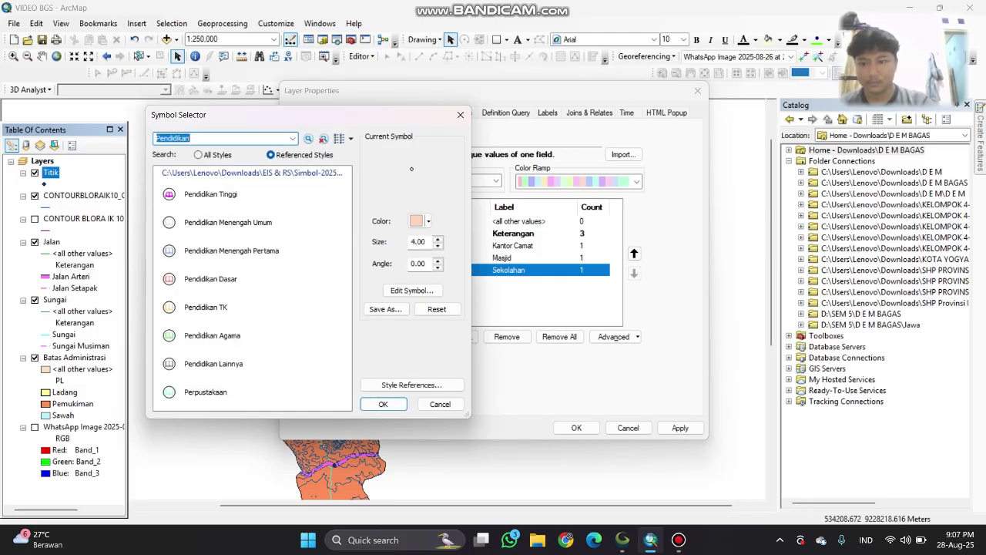
{"action": "double_click", "coordinate": [189, 279]}
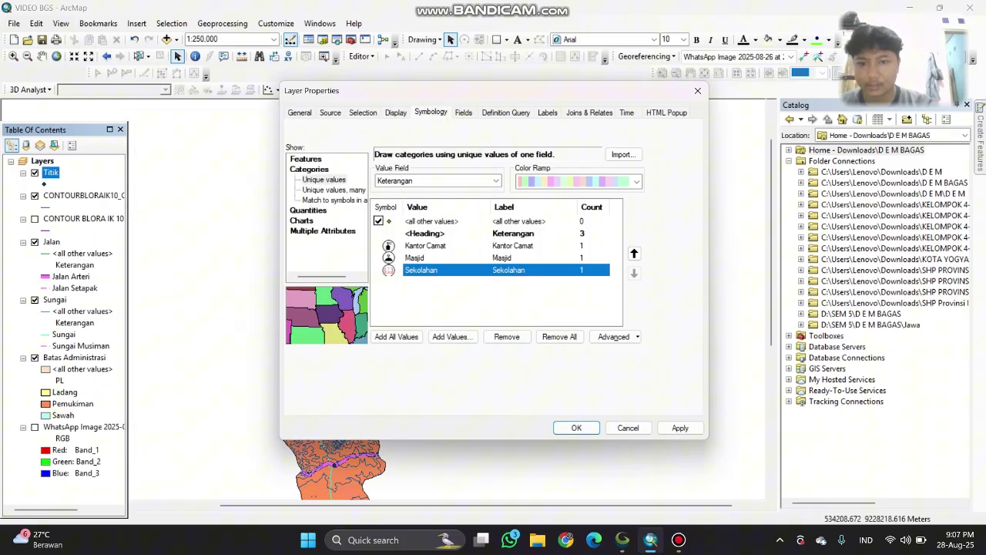
{"action": "key", "text": "Return"}
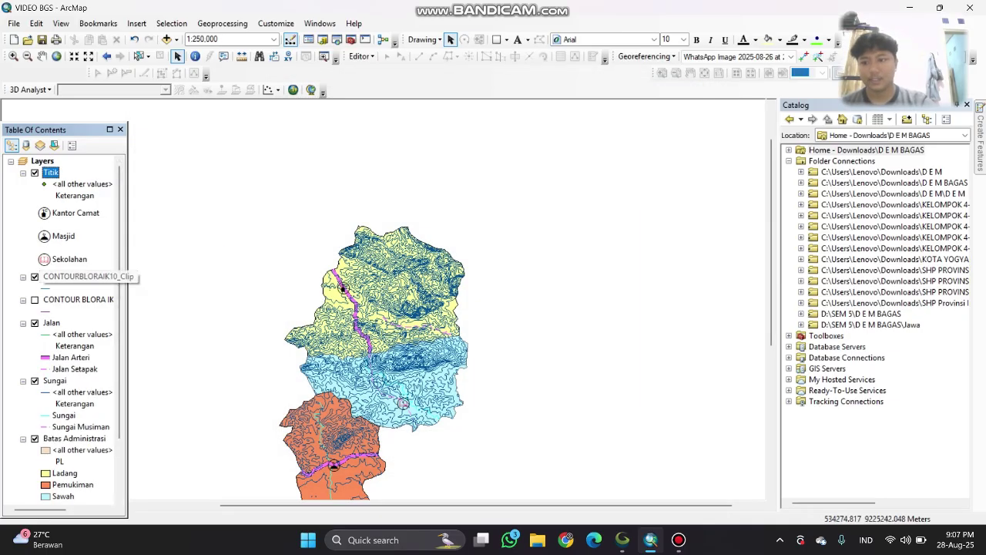
- Symbolize the CONTOURBLORAIK10_Clip layer by unique values of the IK field and add all values
{"action": "right_click", "coordinate": [84, 278]}
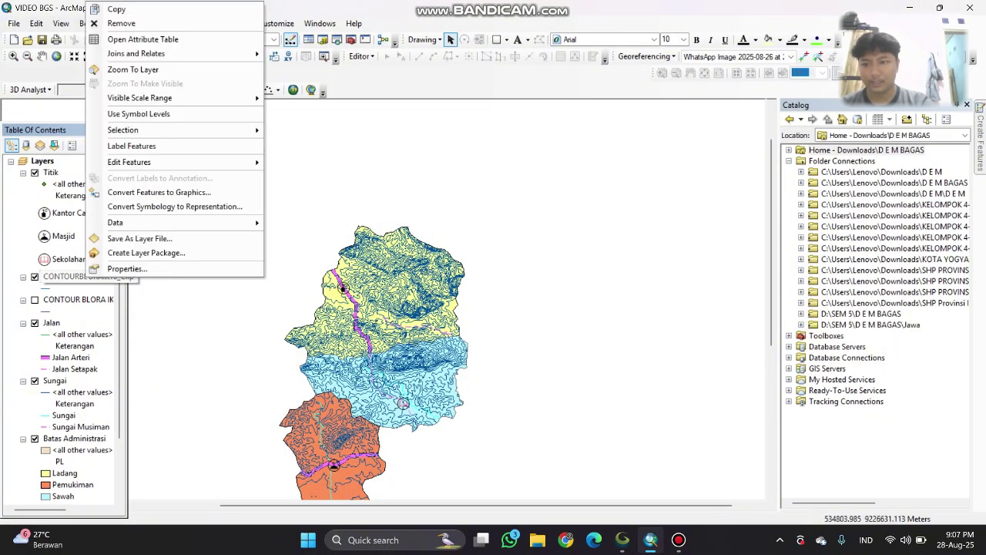
{"action": "left_click", "coordinate": [130, 268]}
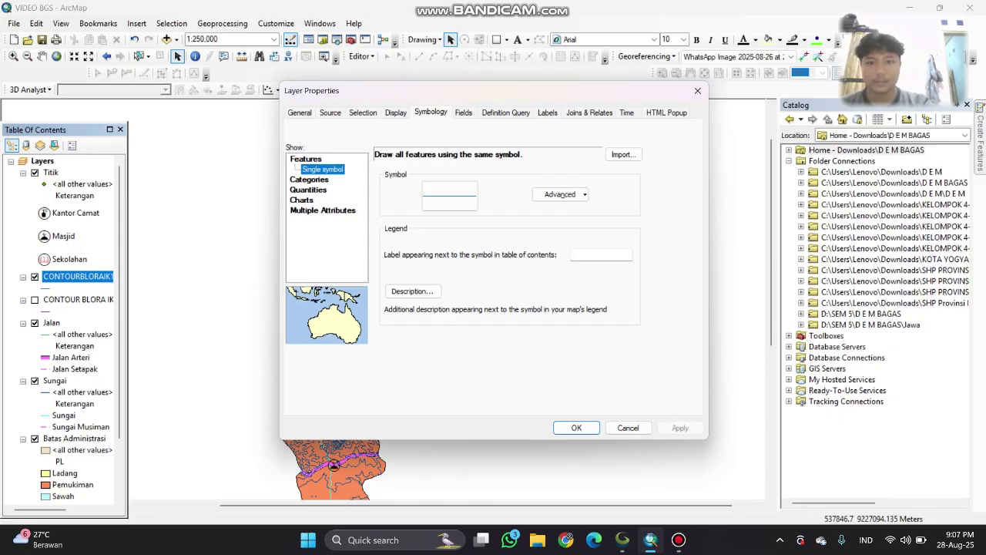
{"action": "left_click", "coordinate": [309, 180]}
{"action": "left_click", "coordinate": [437, 180]}
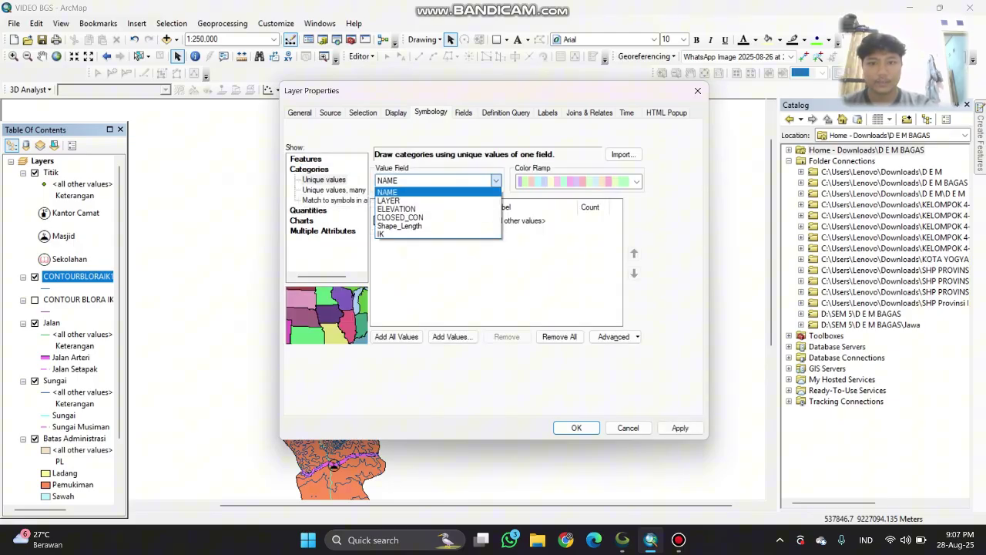
{"action": "left_click", "coordinate": [382, 234]}
{"action": "left_click", "coordinate": [396, 337]}
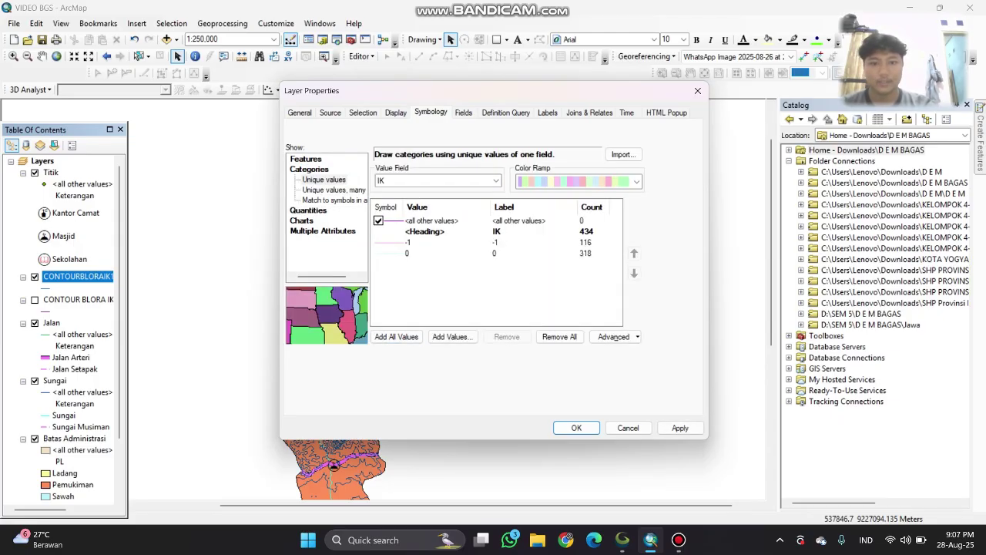
- Make the line symbol of the contour value -1 orange with a width of 2
{"action": "double_click", "coordinate": [385, 242]}
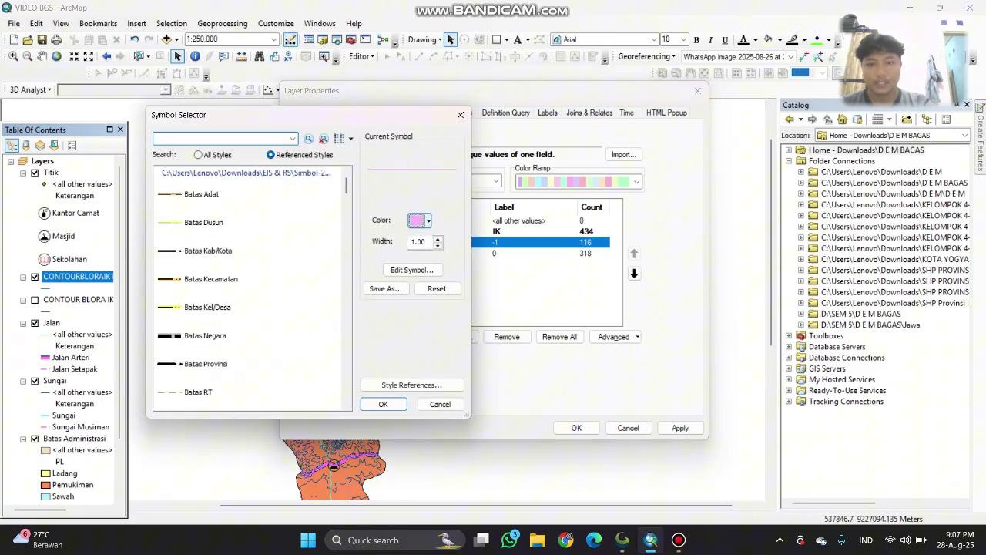
{"action": "left_click", "coordinate": [427, 221]}
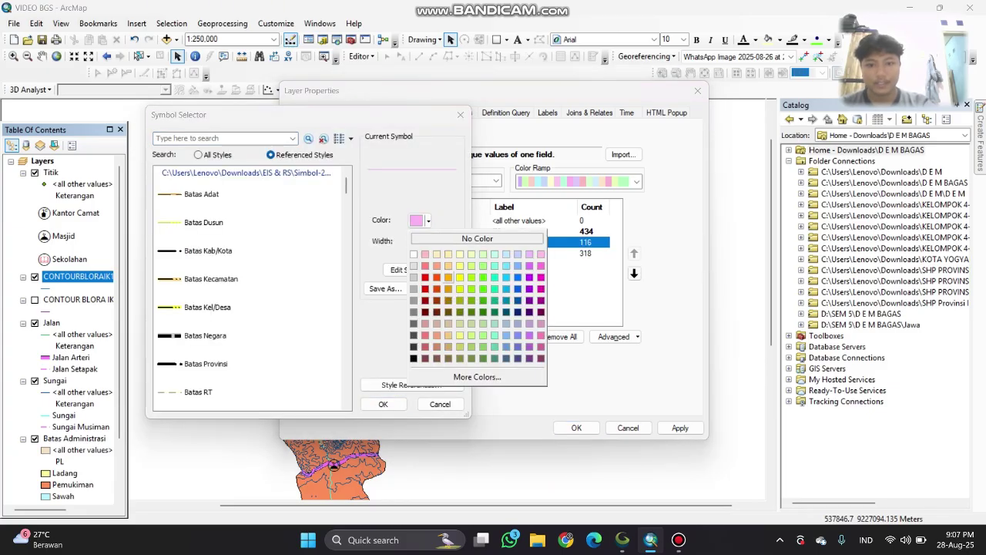
{"action": "left_click", "coordinate": [448, 277]}
{"action": "key", "text": "Tab"}
{"action": "type", "text": "2"}
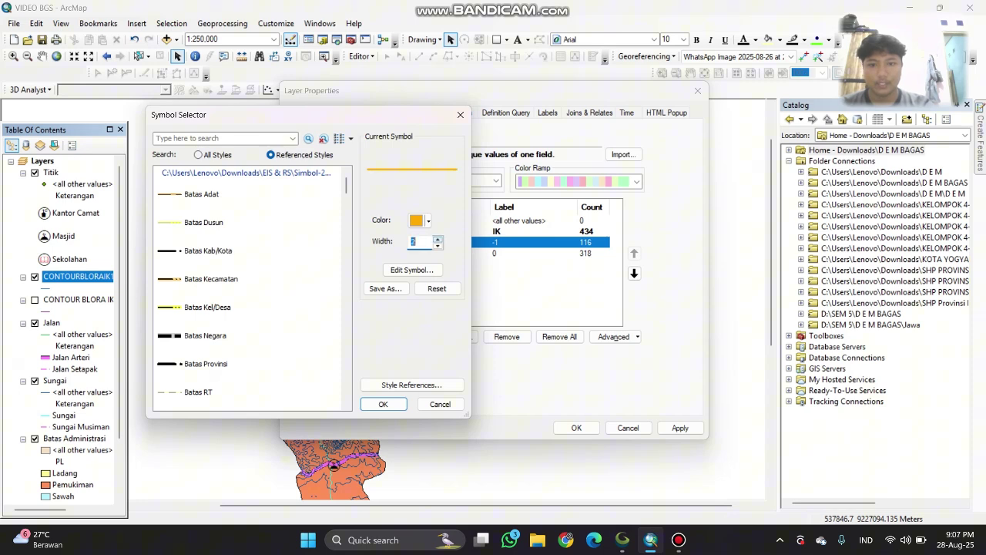
{"action": "key", "text": "Return"}
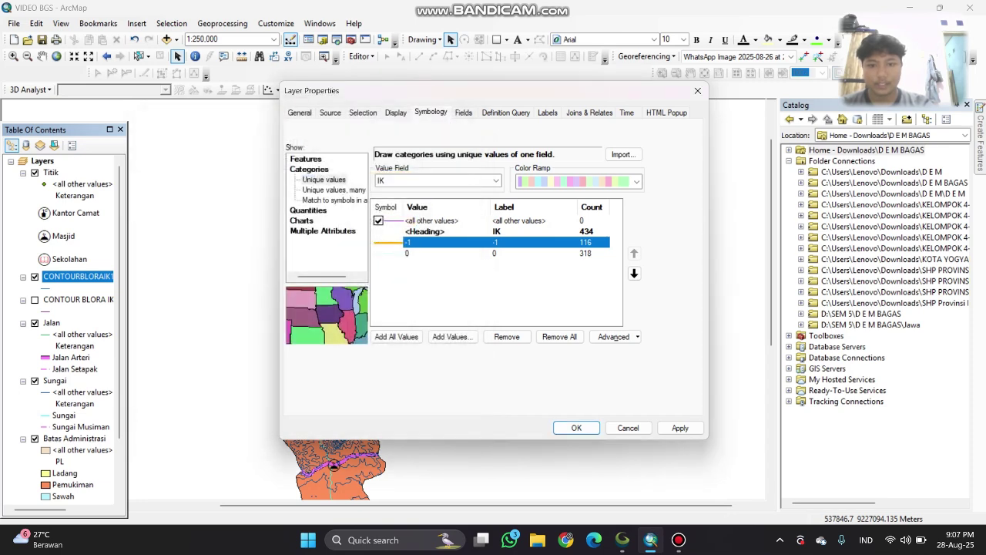
- Color the line symbol of the contour value 0 orange and apply the contour layer's symbology
{"action": "double_click", "coordinate": [387, 254]}
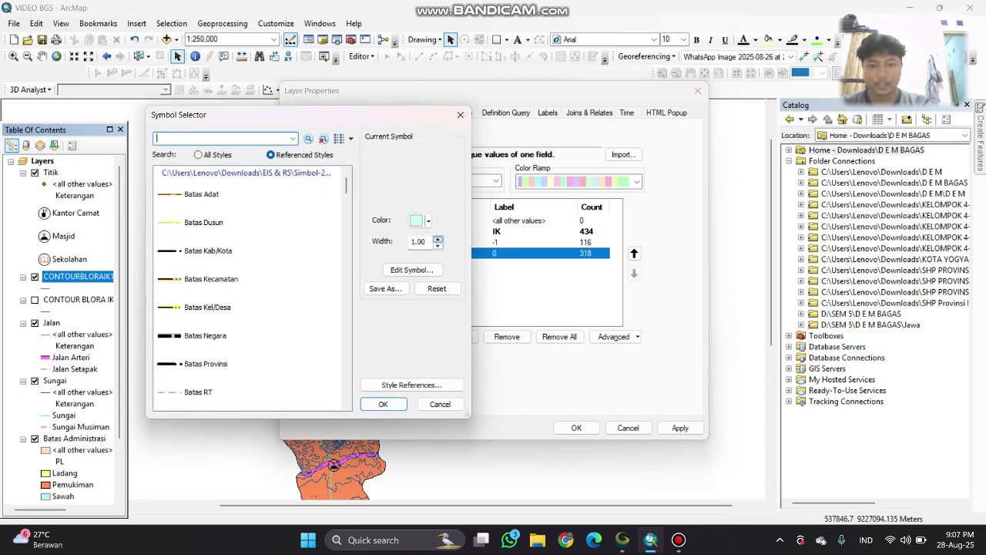
{"action": "left_click", "coordinate": [420, 220]}
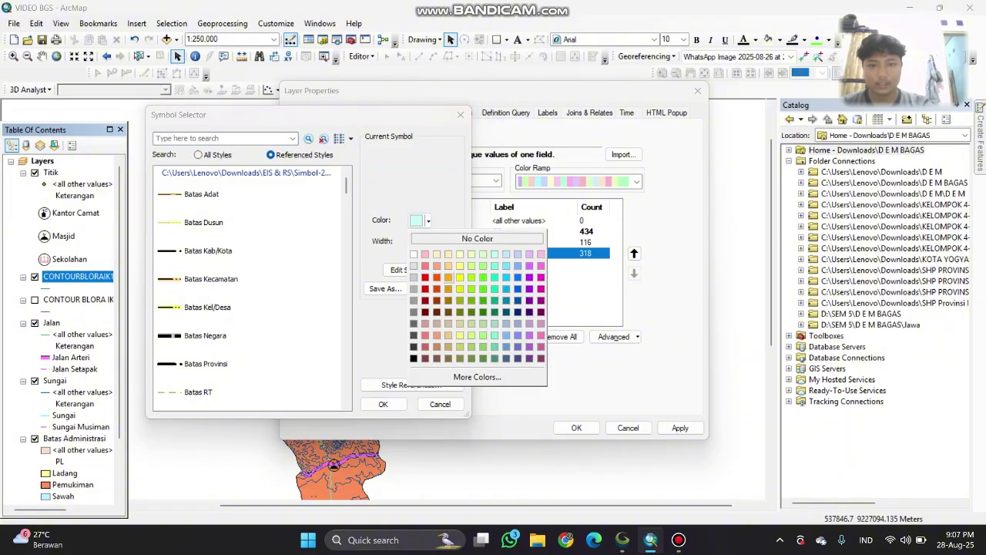
{"action": "left_click", "coordinate": [448, 277]}
{"action": "left_click", "coordinate": [383, 403]}
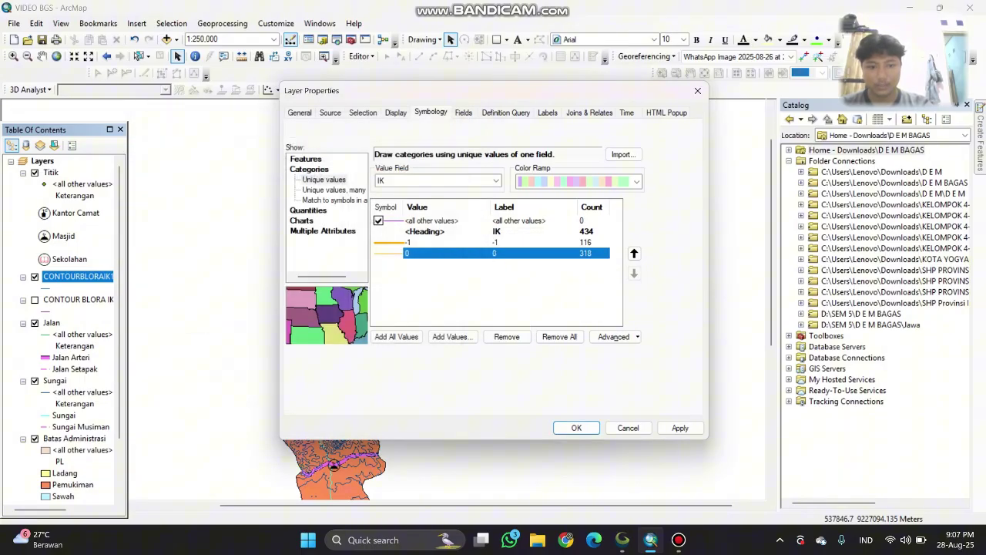
{"action": "left_click", "coordinate": [576, 428]}
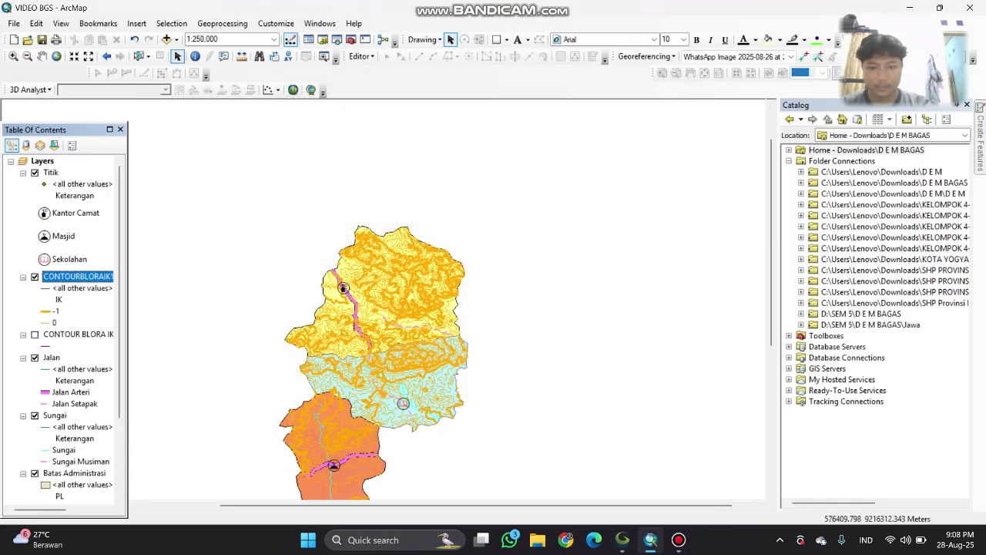
- Turn on labels for the Batas Administrasi layer and set PL as the label field
{"action": "left_click_drag", "start_coordinate": [578, 416], "coordinate": [578, 355]}
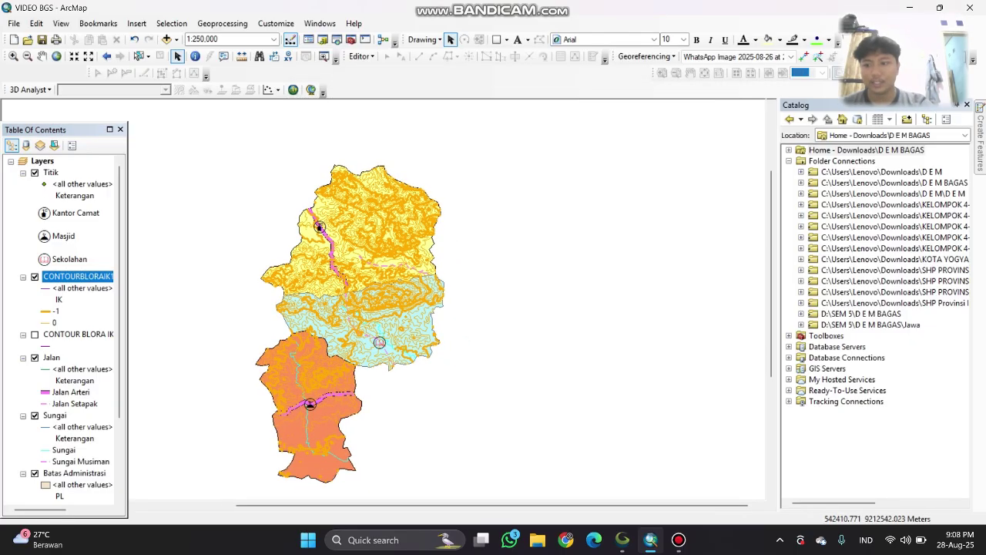
{"action": "left_click", "coordinate": [75, 473]}
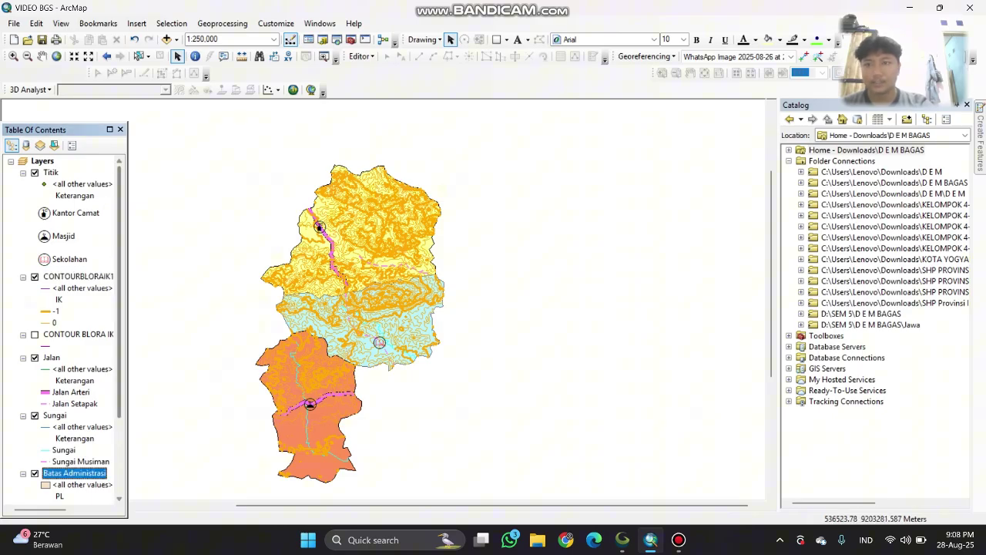
{"action": "right_click", "coordinate": [83, 472]}
{"action": "left_click", "coordinate": [124, 464]}
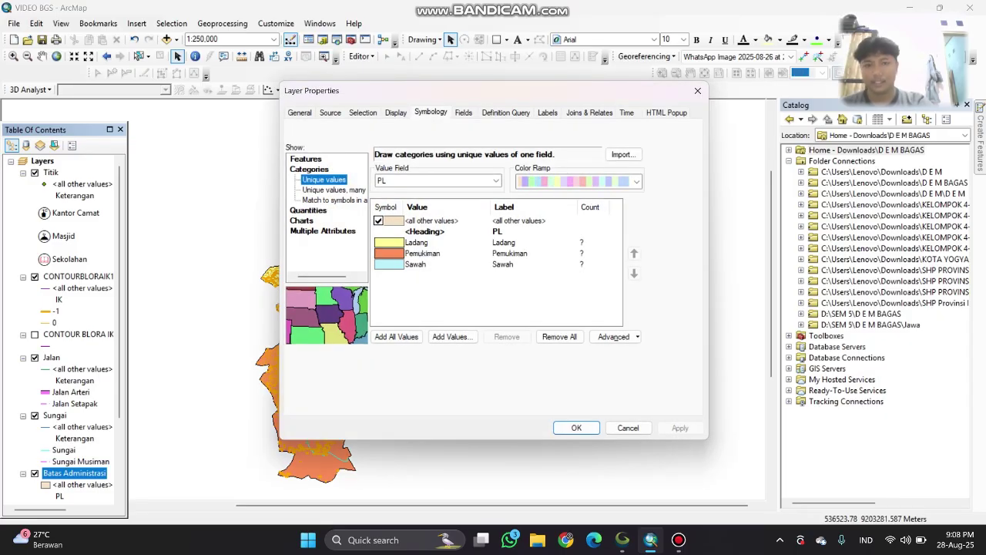
{"action": "scroll", "coordinate": [577, 181], "scroll_direction": "down", "scroll_amount": 3}
{"action": "left_click", "coordinate": [547, 112]}
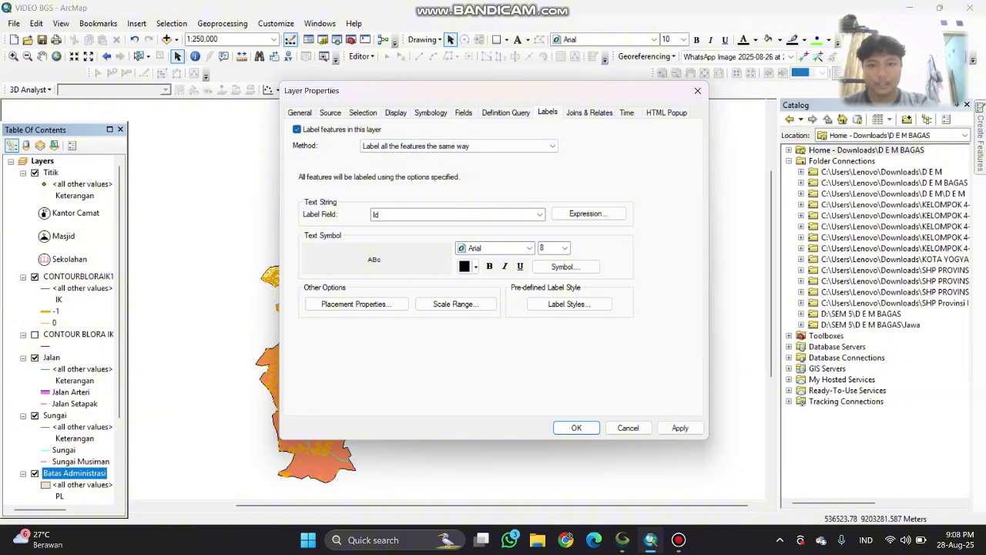
{"action": "left_click", "coordinate": [457, 214]}
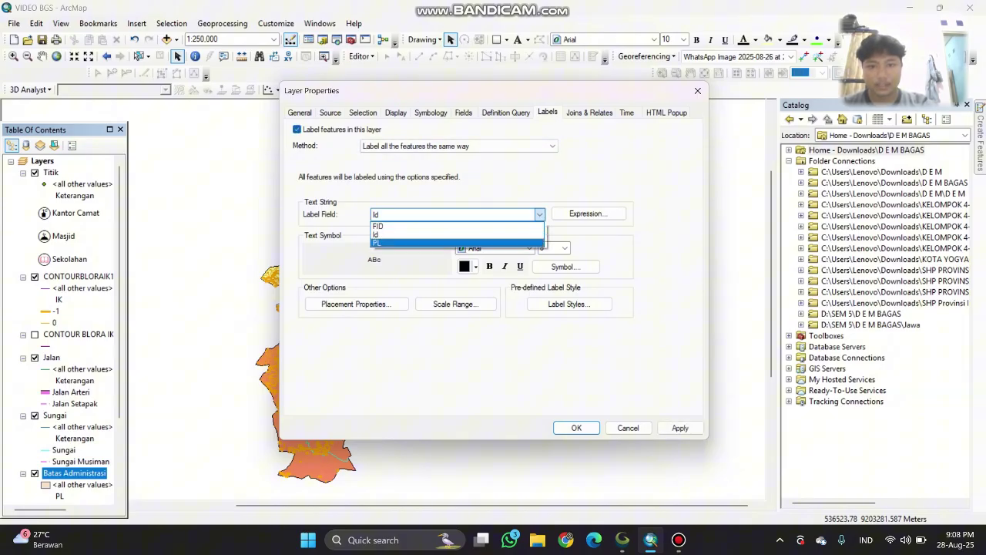
{"action": "left_click", "coordinate": [457, 244]}
{"action": "left_click", "coordinate": [587, 213]}
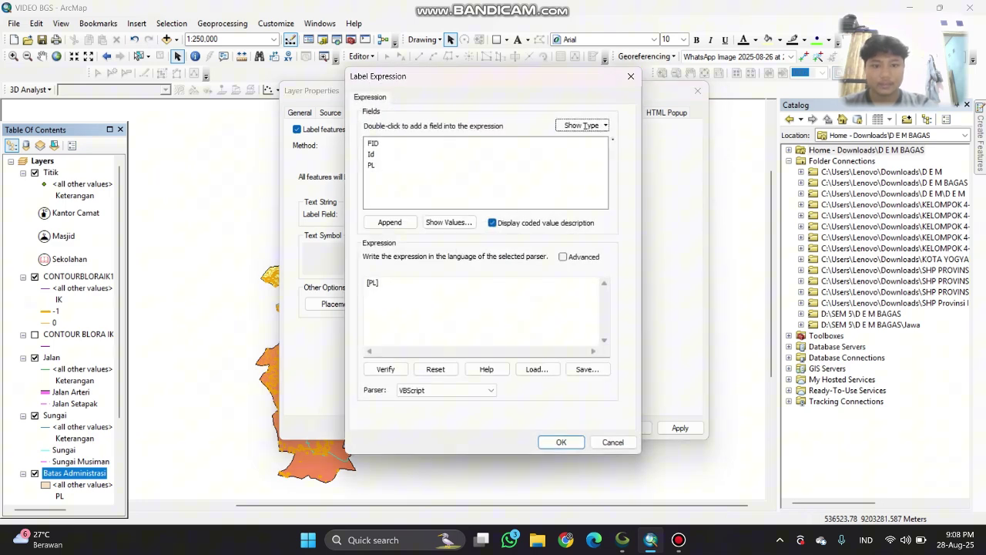
{"action": "left_click", "coordinate": [631, 76]}
{"action": "left_click", "coordinate": [528, 248]}
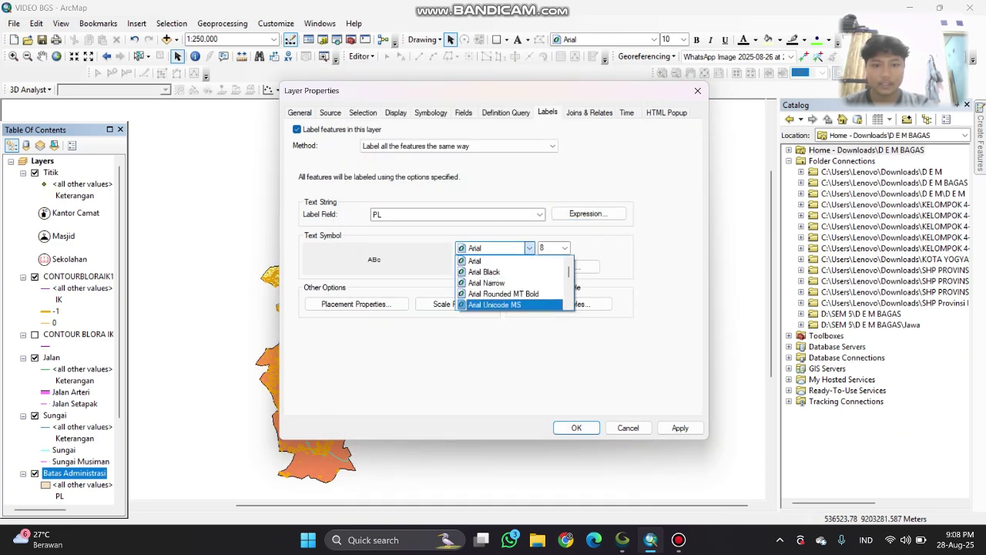
{"action": "left_click", "coordinate": [528, 248]}
- Set the font of the Batas Administrasi label text symbol to Times New Roman
{"action": "left_click", "coordinate": [563, 266]}
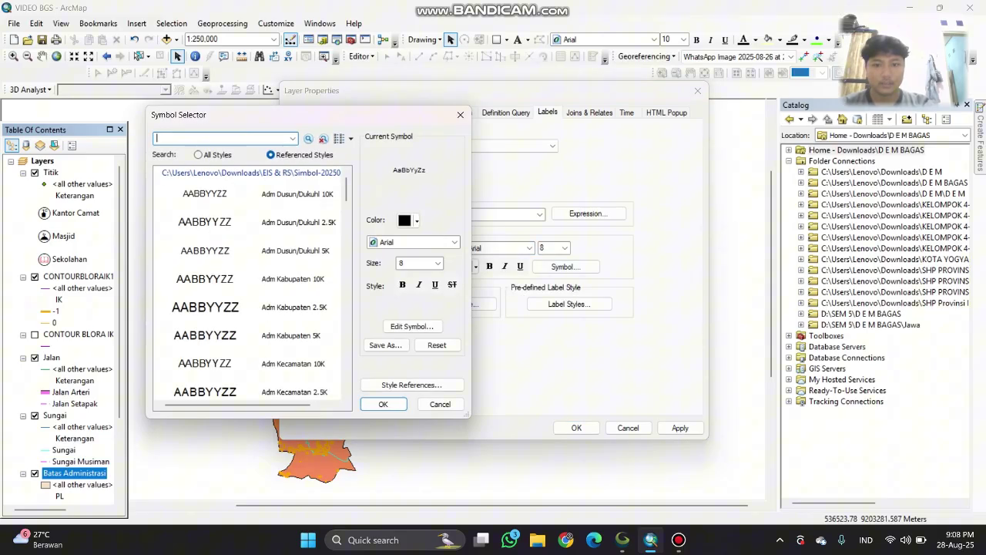
{"action": "left_click", "coordinate": [454, 242]}
{"action": "type", "text": "ti"}
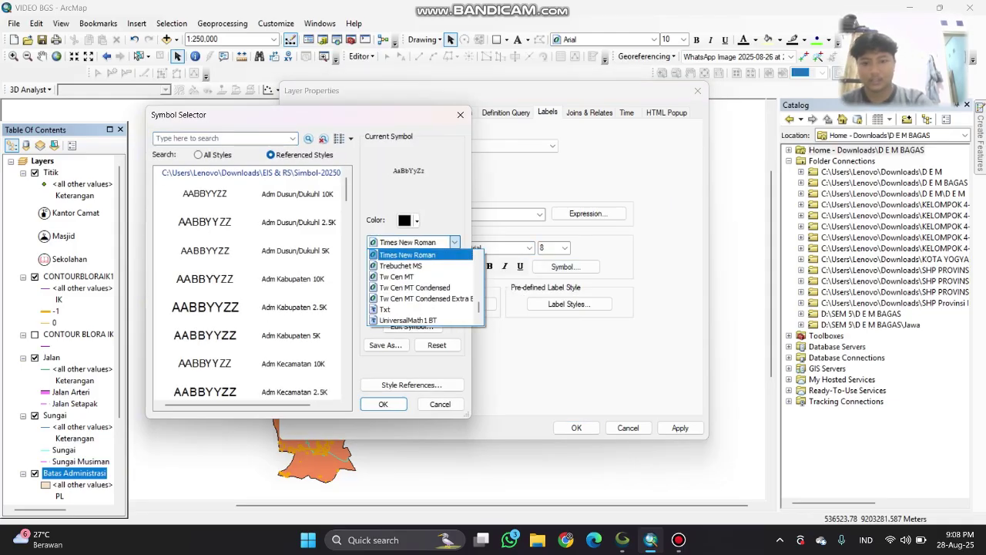
{"action": "key", "text": "Return"}
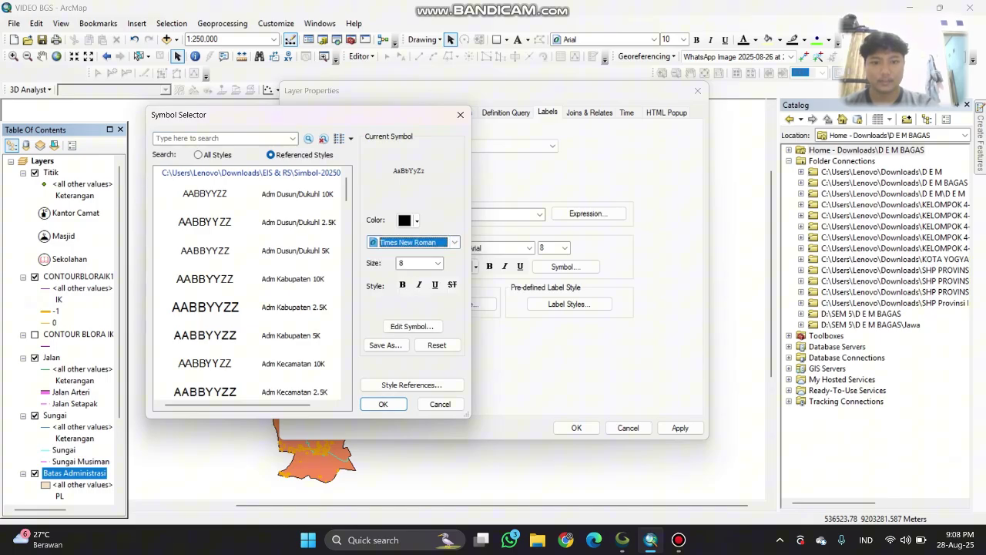
- Set the Batas Administrasi label text size to 12 and accept the text symbol
{"action": "left_click", "coordinate": [438, 262]}
{"action": "left_click", "coordinate": [414, 310]}
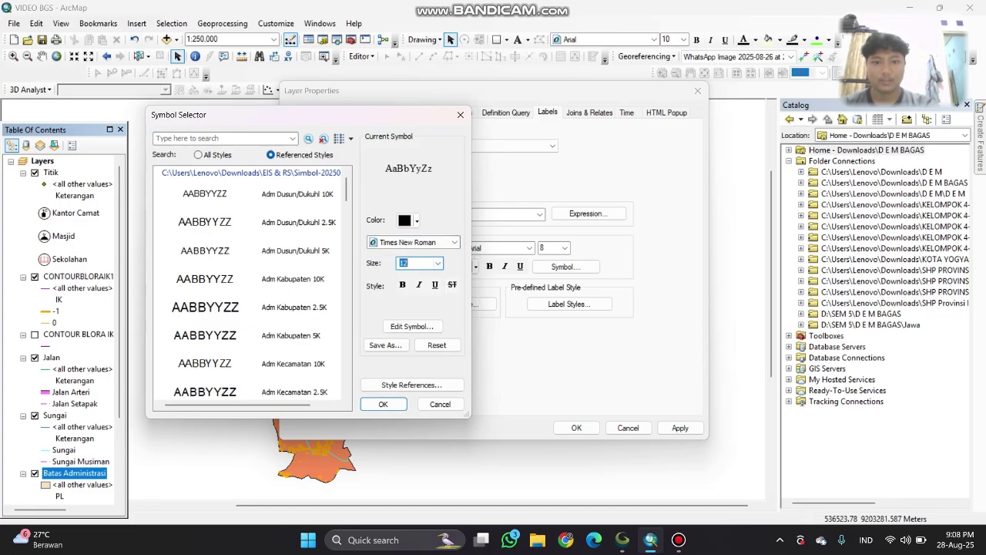
{"action": "key", "text": "Tab"}
{"action": "key", "text": "Tab"}
{"action": "key", "text": "Tab"}
{"action": "key", "text": "Return"}
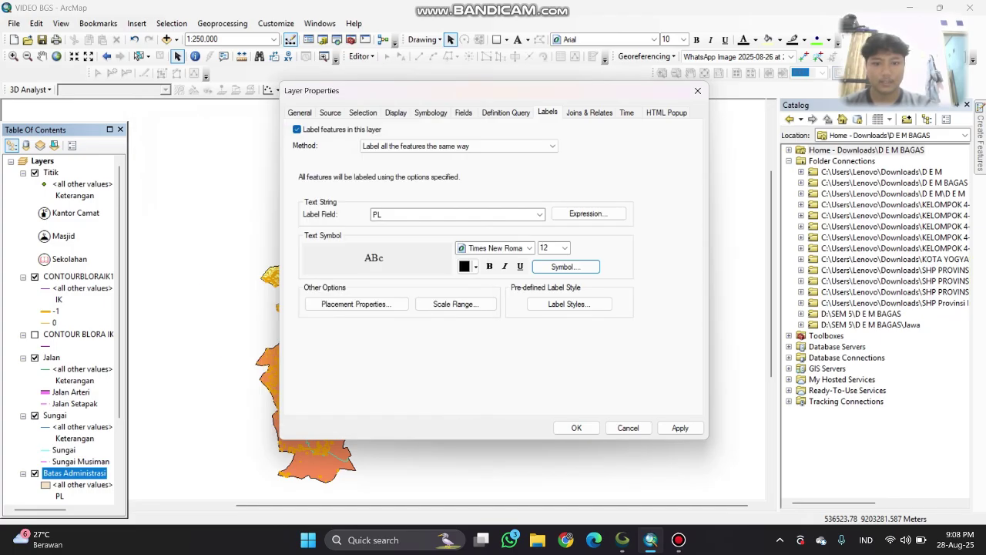
- Place the Batas Administrasi labels always horizontal and only inside the polygons, with duplicate labels removed
{"action": "key", "text": "Tab"}
{"action": "key", "text": "Return"}
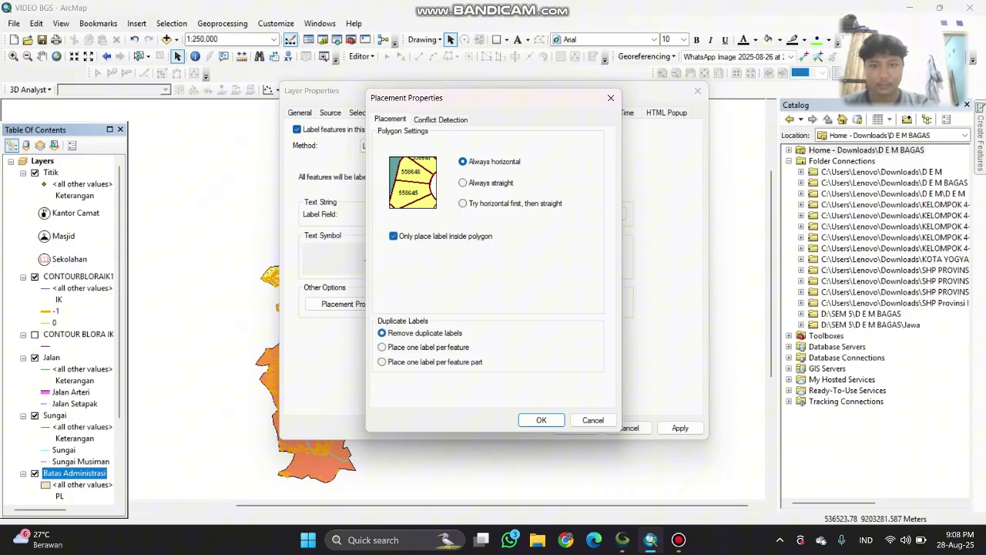
{"action": "key", "text": "ctrl+Tab"}
{"action": "key", "text": "ctrl+shift+Tab"}
{"action": "key", "text": "Return"}
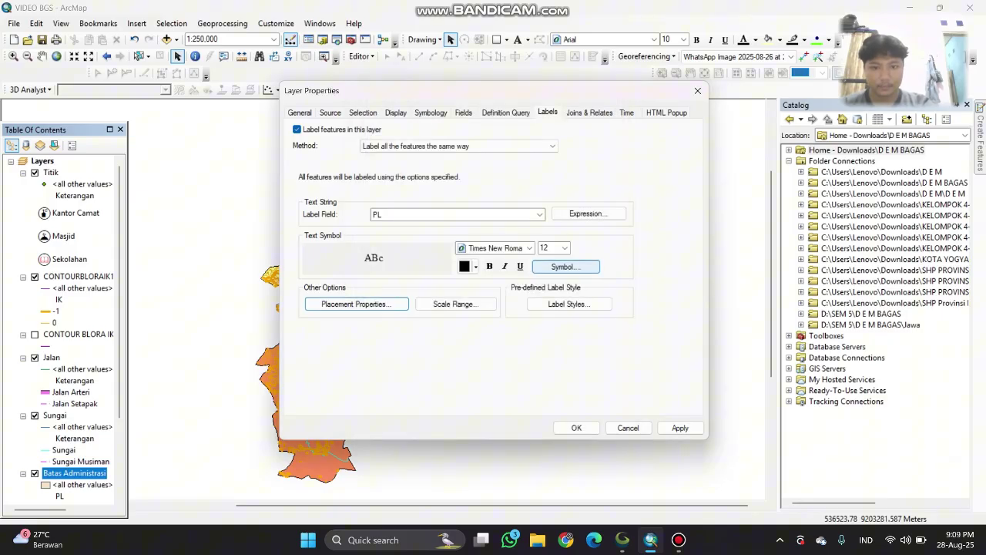
- Give the Batas Administrasi label text a halo mask of size 2 and apply the layer's labels
{"action": "left_click", "coordinate": [565, 266]}
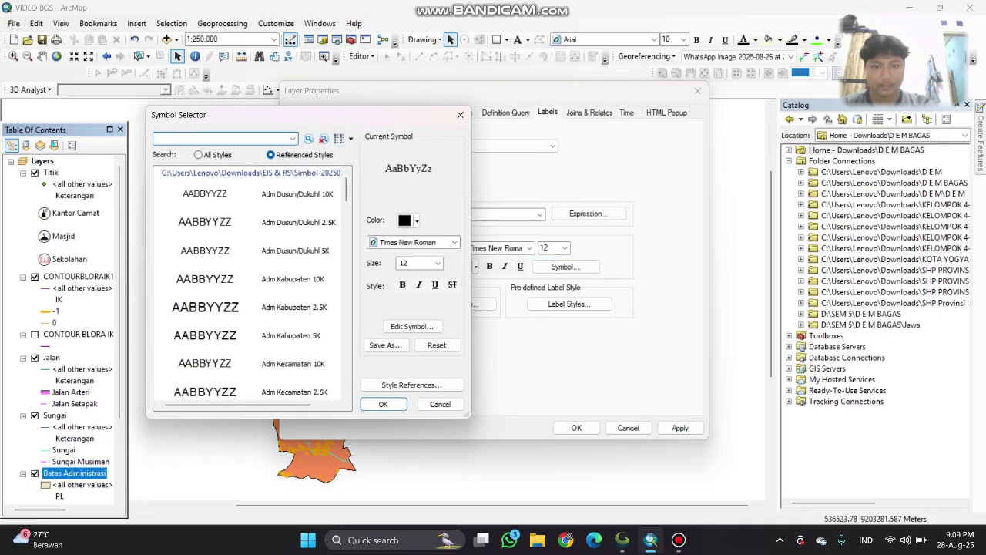
{"action": "left_click", "coordinate": [412, 326]}
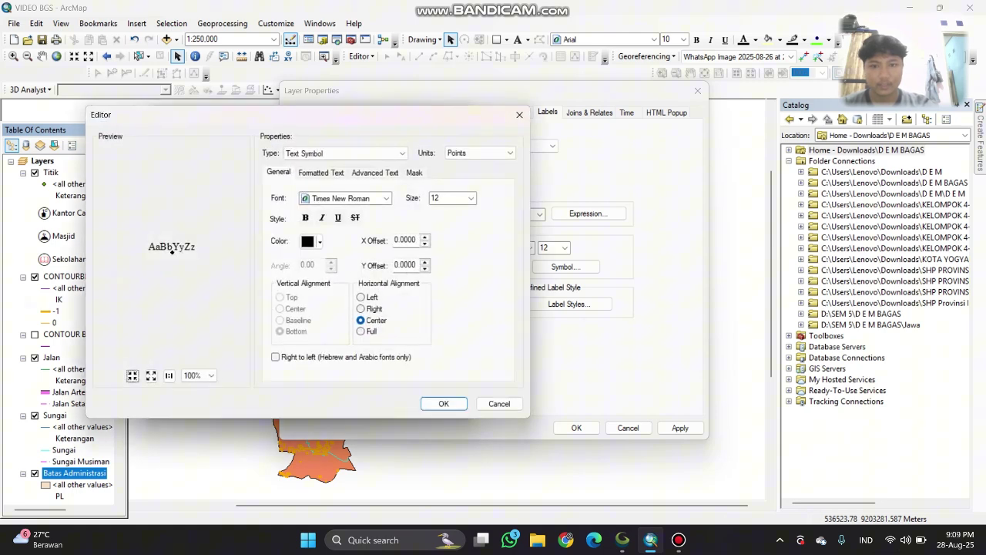
{"action": "left_click", "coordinate": [414, 173]}
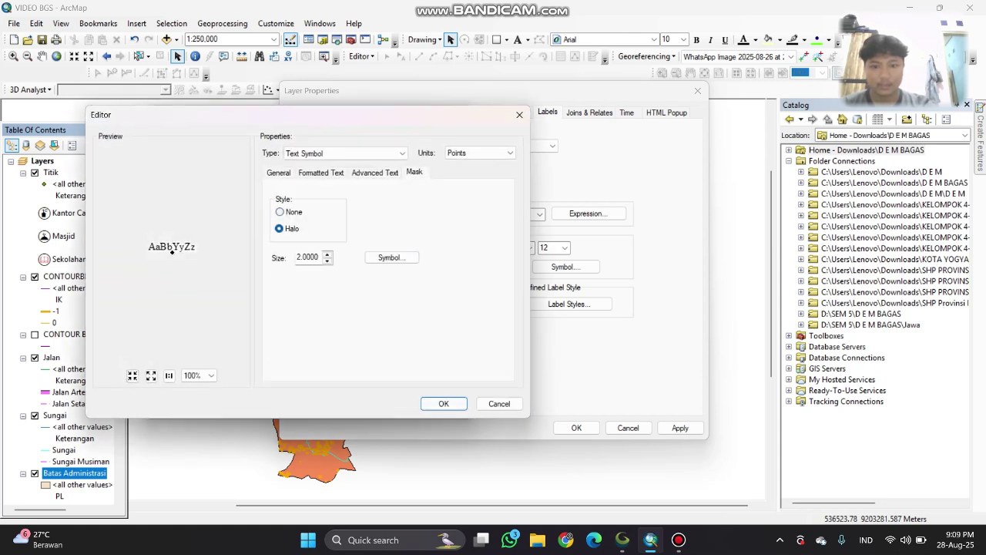
{"action": "left_click", "coordinate": [443, 403]}
{"action": "left_click", "coordinate": [383, 403]}
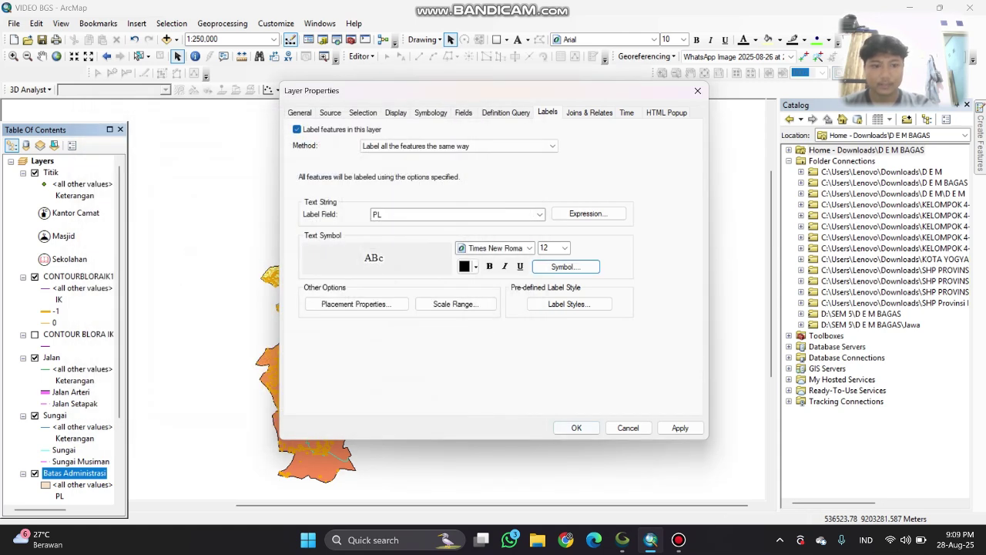
{"action": "key", "text": "Return"}
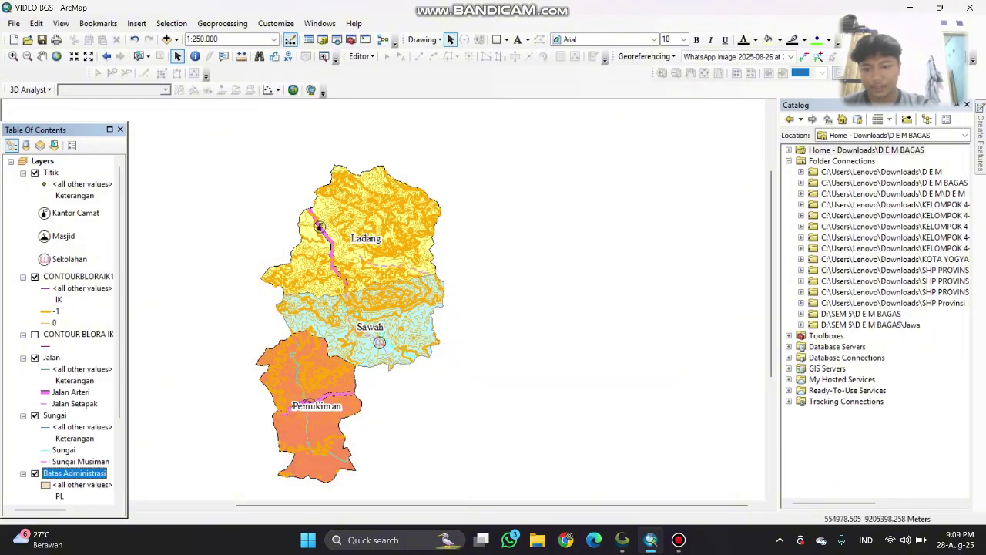
- Turn on labels for the Sungai layer and set Keterangan as the label field
{"action": "left_click", "coordinate": [55, 415]}
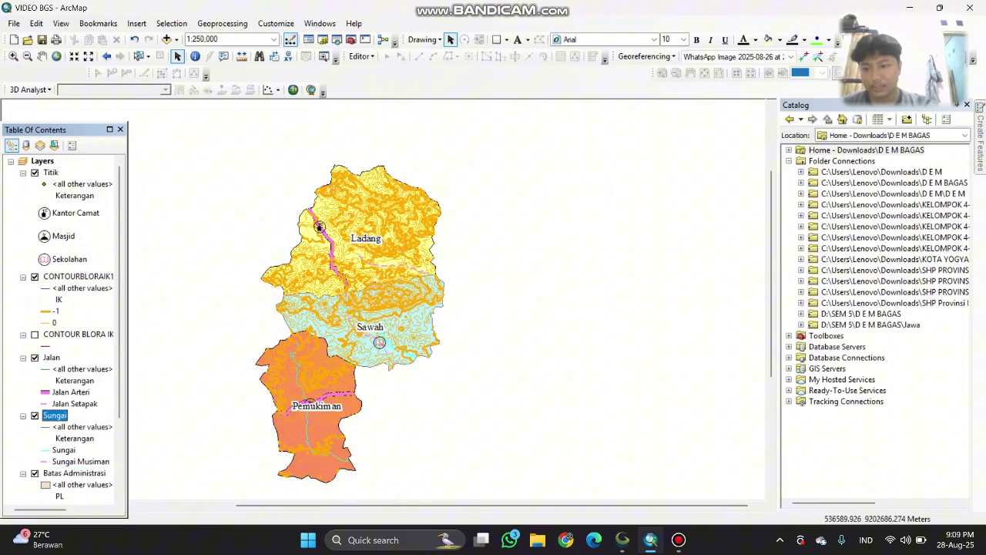
{"action": "right_click", "coordinate": [55, 417]}
{"action": "left_click", "coordinate": [88, 409]}
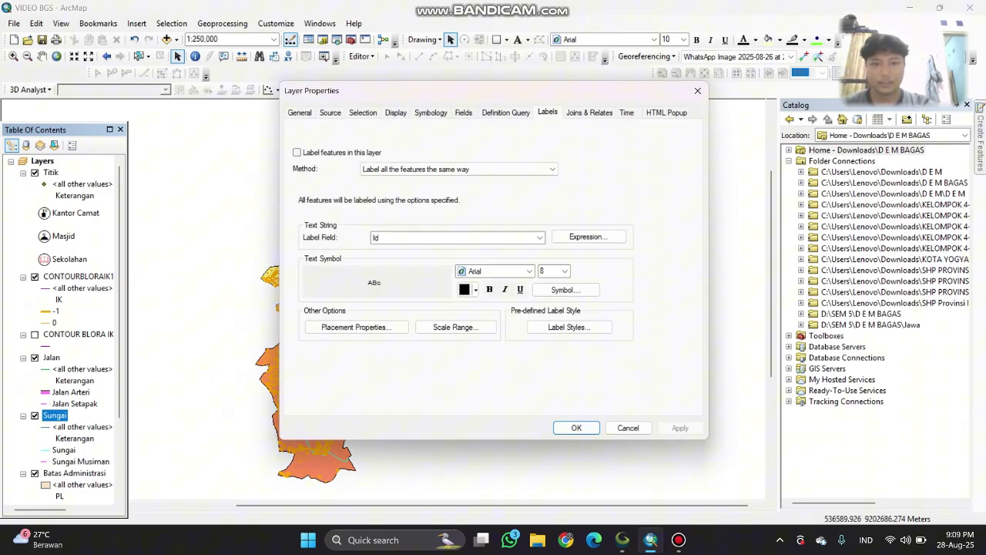
{"action": "left_click", "coordinate": [297, 152]}
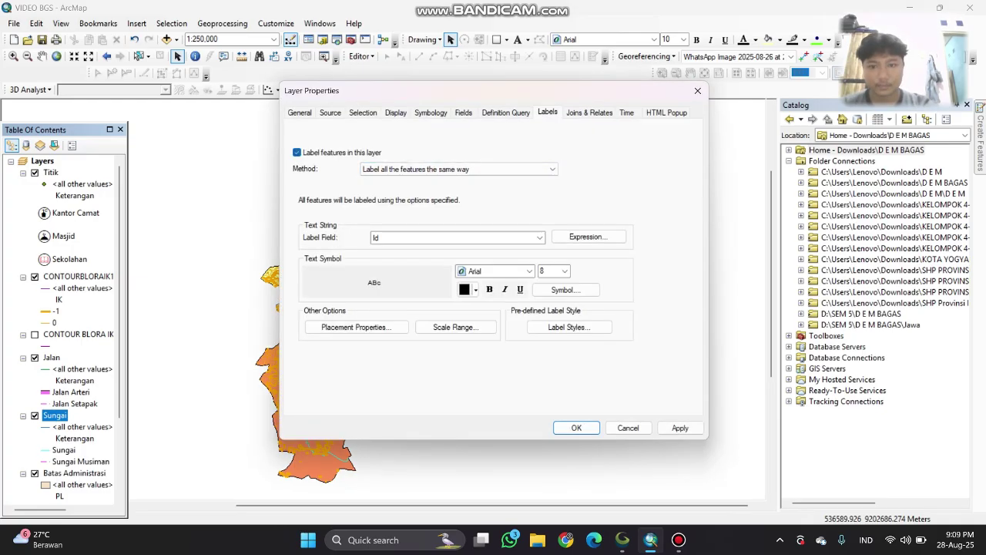
{"action": "left_click", "coordinate": [539, 237]}
{"action": "left_click", "coordinate": [408, 265]}
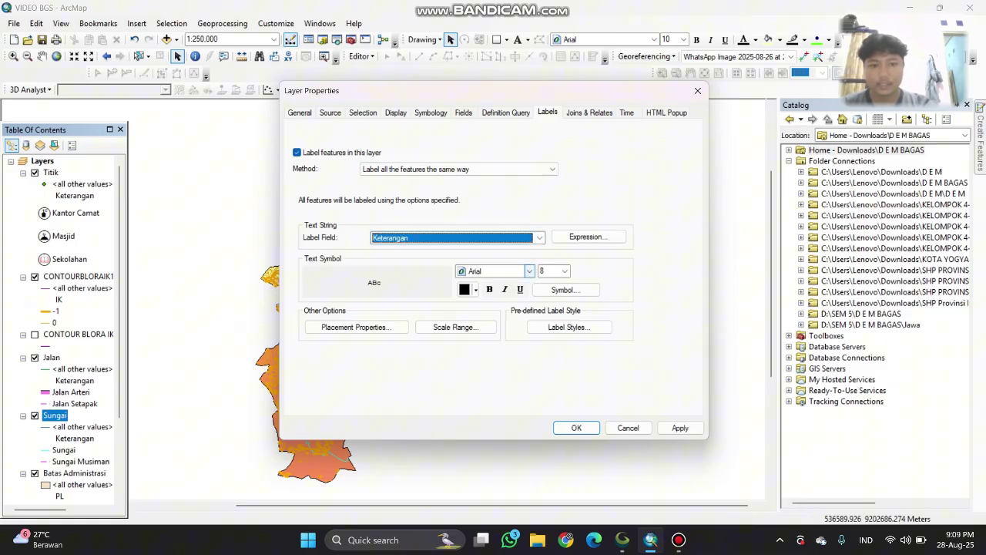
{"action": "left_click", "coordinate": [588, 237]}
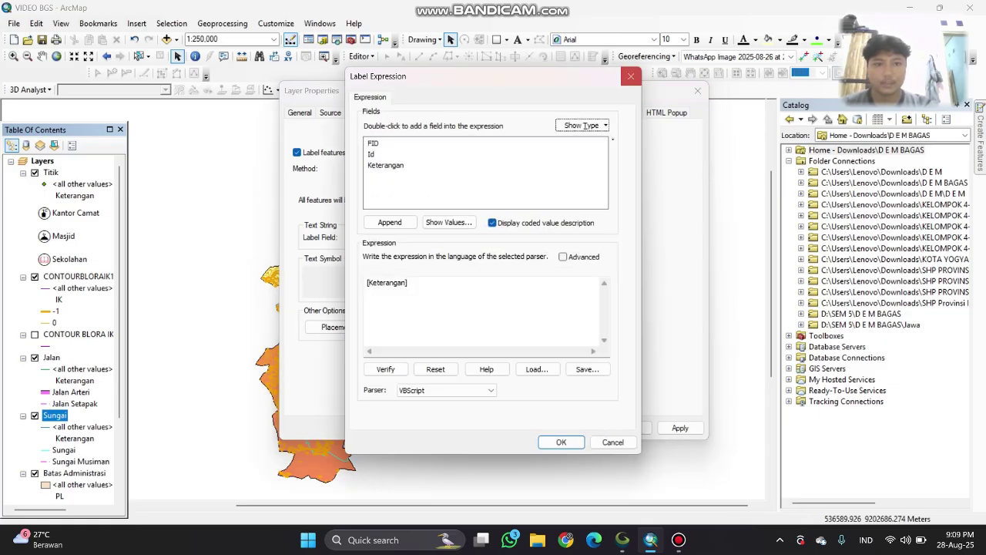
{"action": "left_click", "coordinate": [631, 76]}
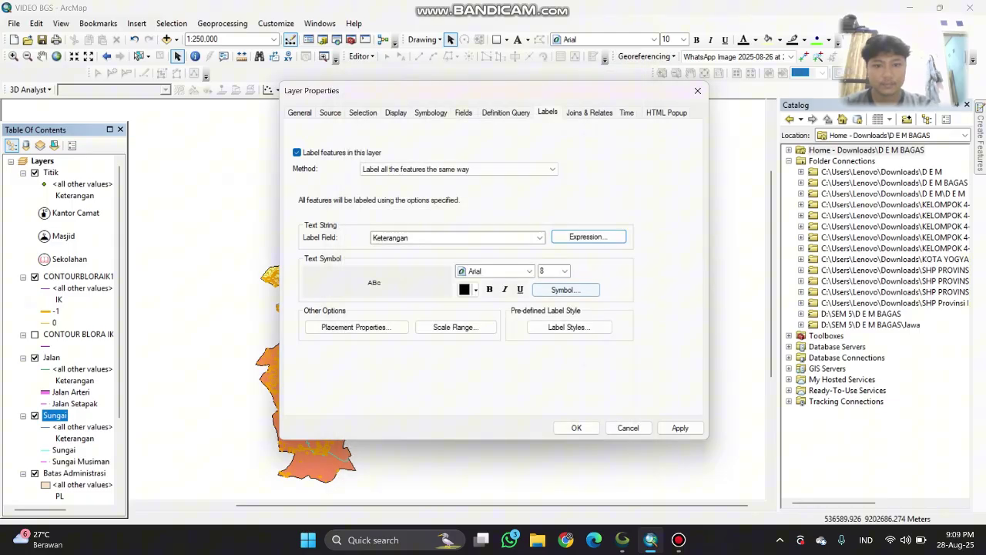
- Set the Sungai label text symbol to Times New Roman, size 12
{"action": "left_click", "coordinate": [529, 271]}
{"action": "left_click", "coordinate": [583, 289]}
{"action": "left_click", "coordinate": [565, 290]}
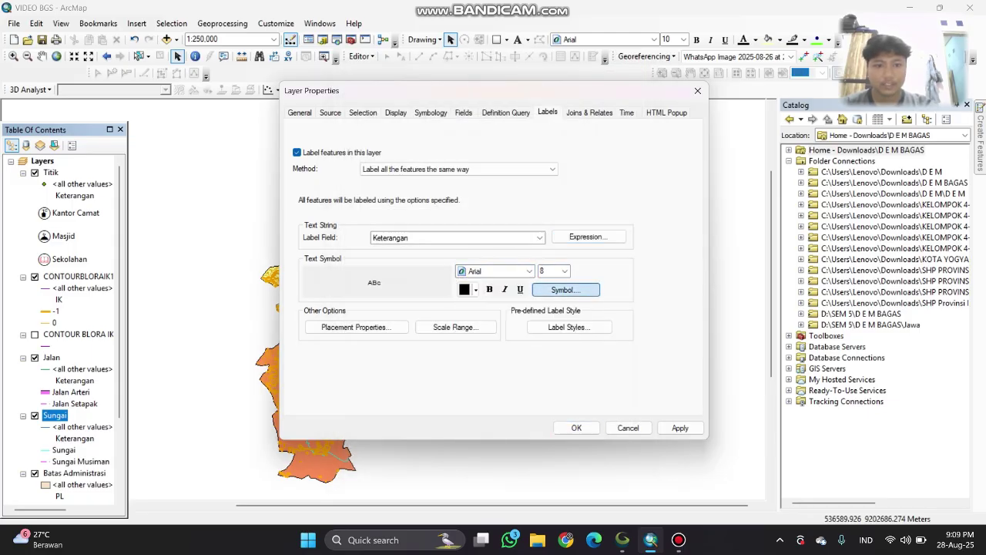
{"action": "left_click", "coordinate": [454, 242]}
{"action": "type", "text": "ti"}
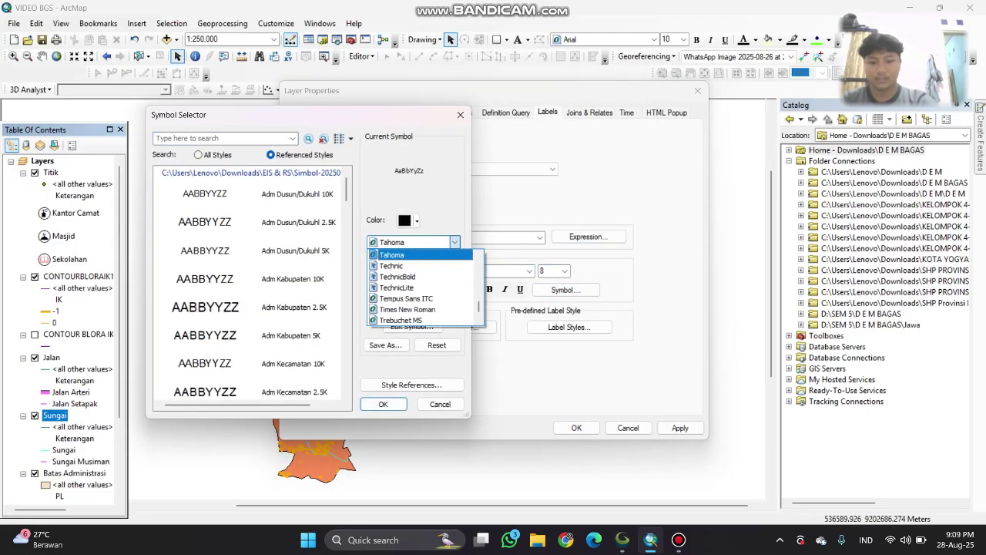
{"action": "key", "text": "Return"}
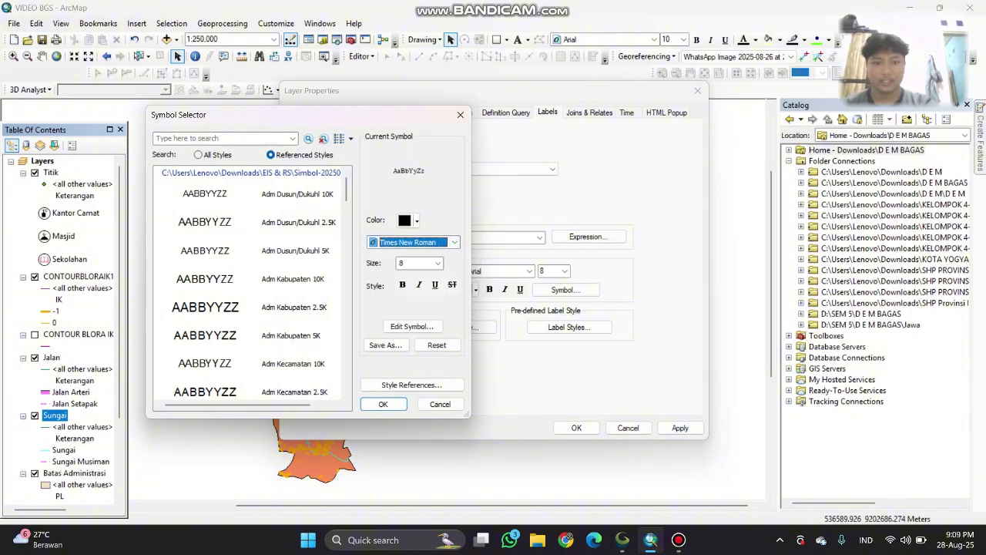
{"action": "left_click", "coordinate": [438, 263]}
{"action": "left_click", "coordinate": [414, 308]}
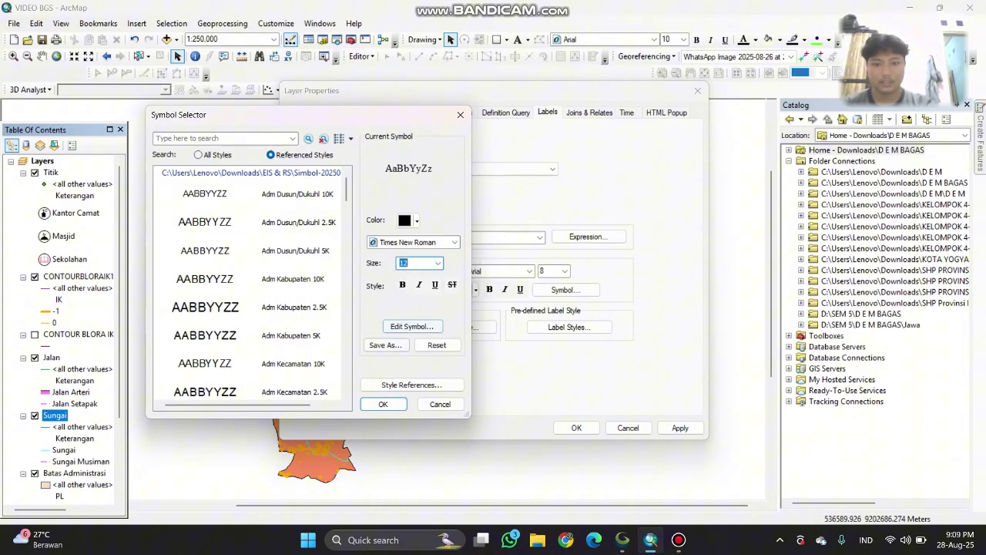
- Add a halo mask to the Sungai label text and accept the symbol
{"action": "left_click", "coordinate": [413, 326]}
{"action": "left_click", "coordinate": [414, 172]}
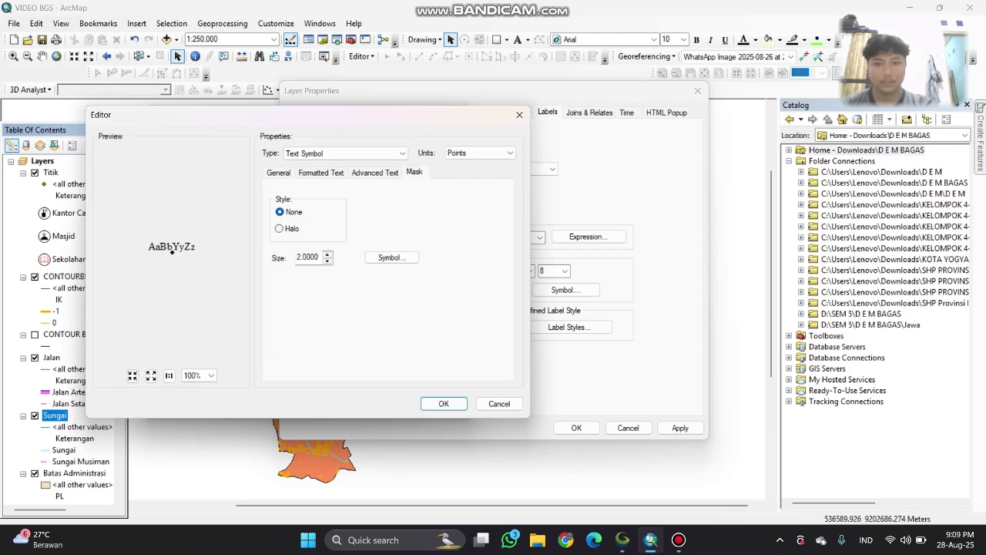
{"action": "left_click", "coordinate": [279, 228]}
{"action": "left_click", "coordinate": [443, 404]}
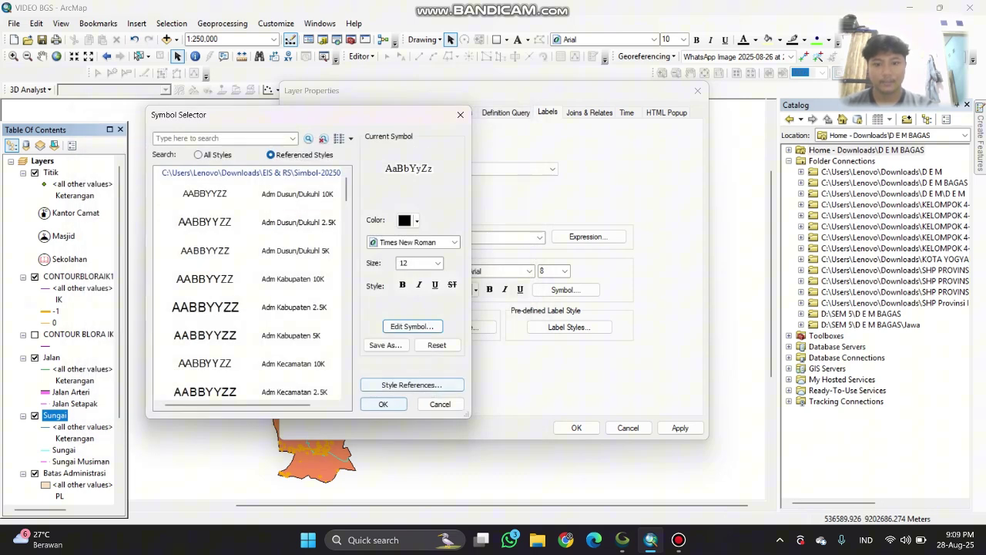
{"action": "left_click", "coordinate": [384, 404]}
- Place the Sungai labels curved and only on the line, and apply the layer's labels
{"action": "left_click", "coordinate": [356, 327]}
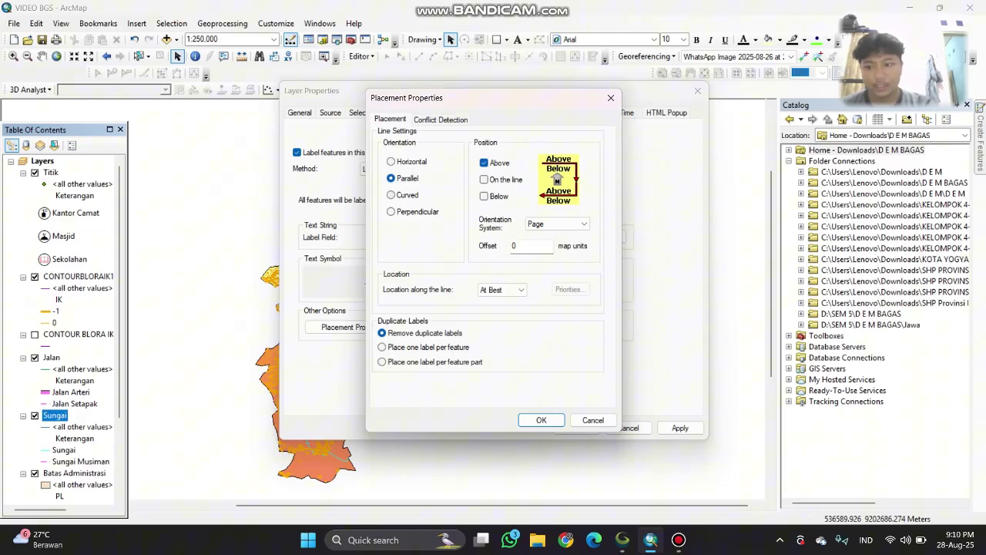
{"action": "left_click", "coordinate": [392, 195]}
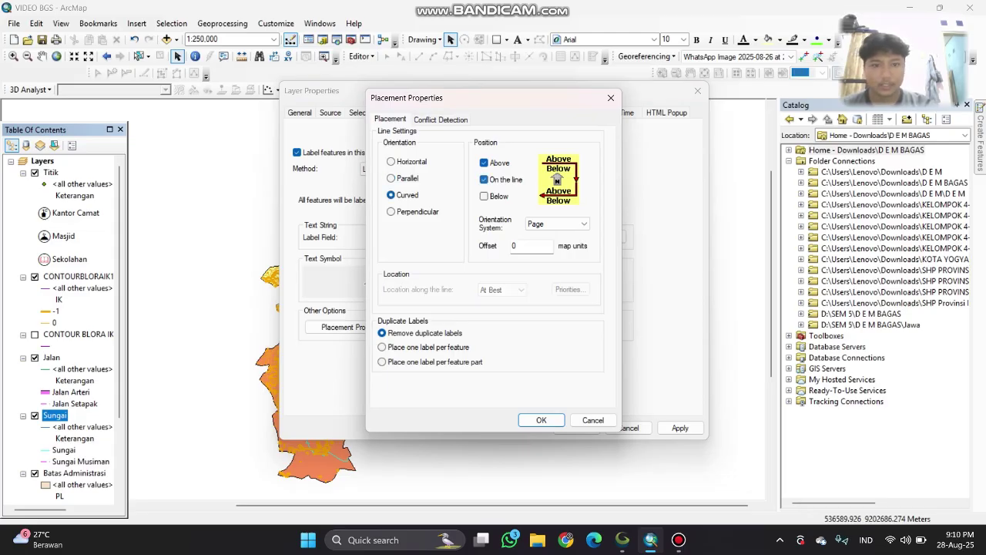
{"action": "left_click", "coordinate": [484, 163]}
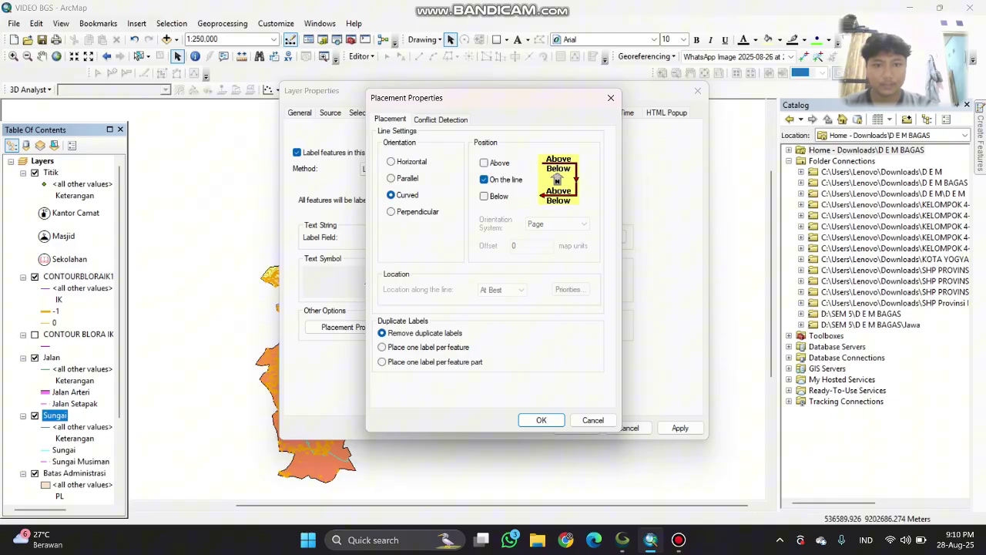
{"action": "left_click", "coordinate": [541, 420]}
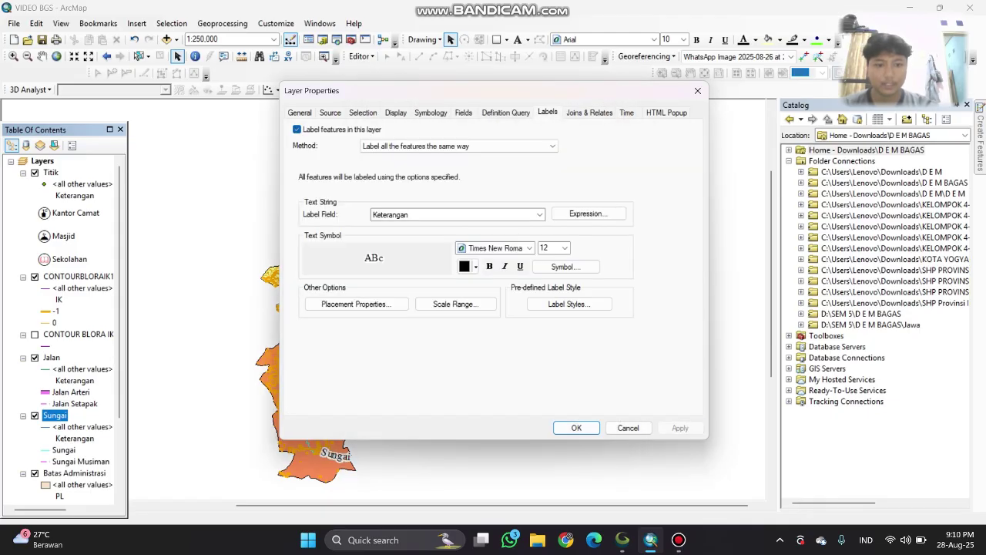
{"action": "left_click", "coordinate": [578, 428]}
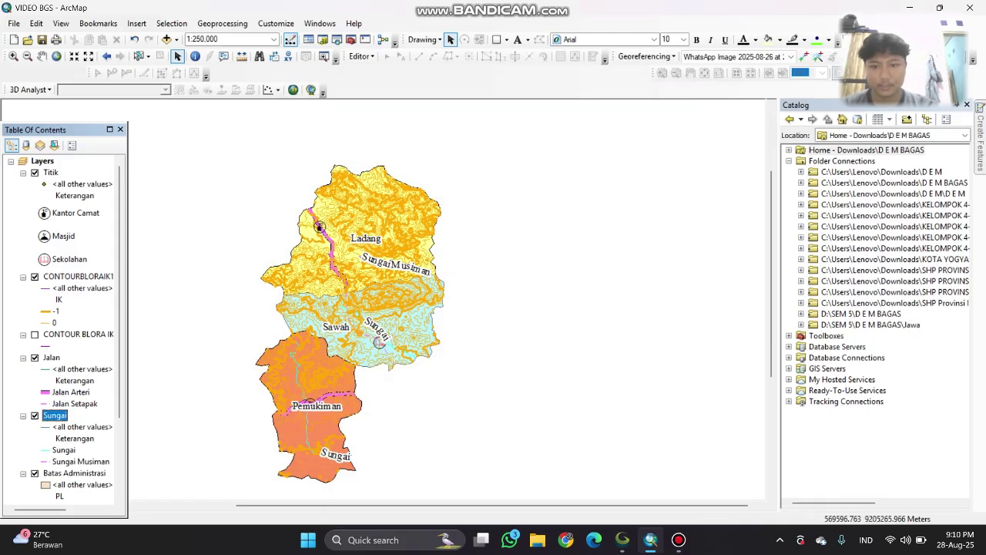
- Turn on labels for the Jalan layer and set Keterangan as the label field
{"action": "right_click", "coordinate": [53, 358]}
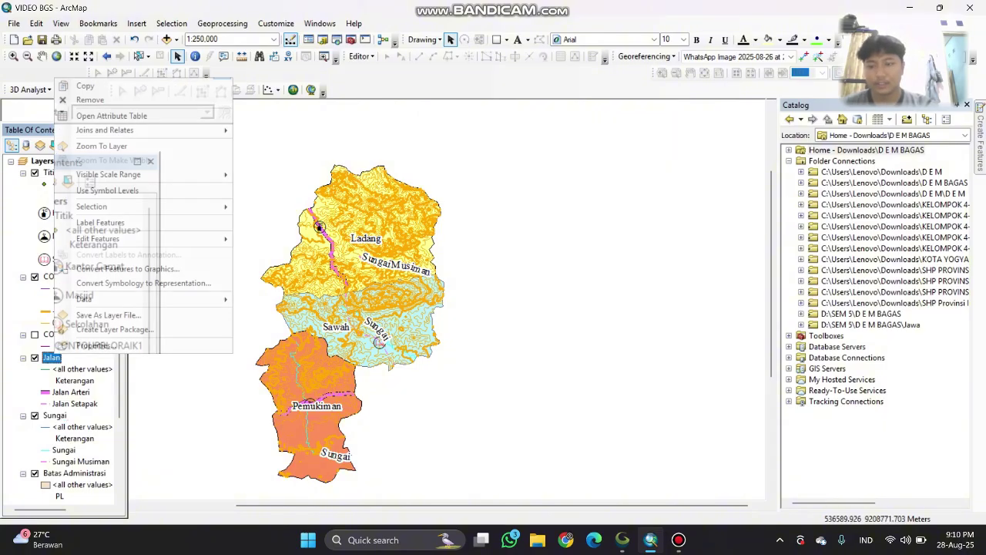
{"action": "left_click", "coordinate": [92, 345]}
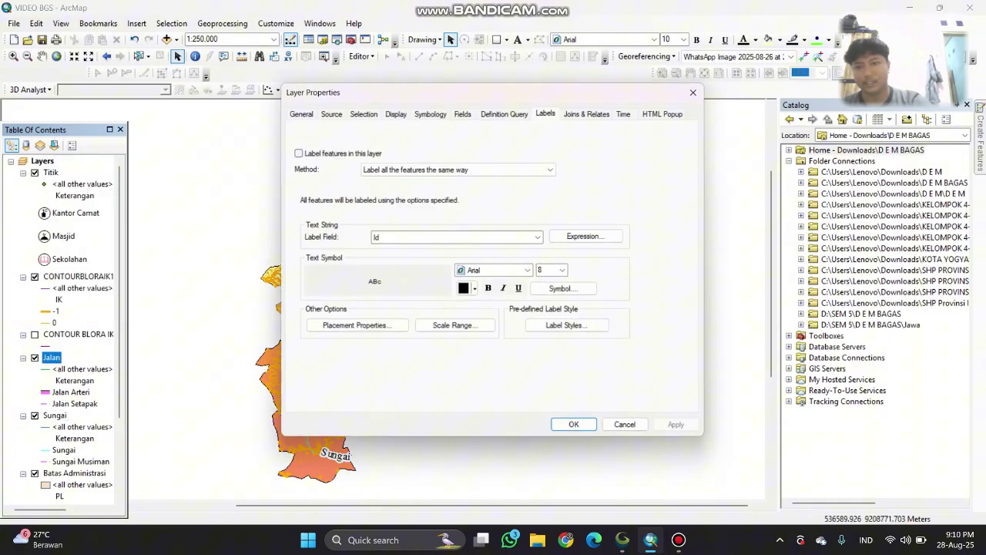
{"action": "left_click", "coordinate": [297, 152]}
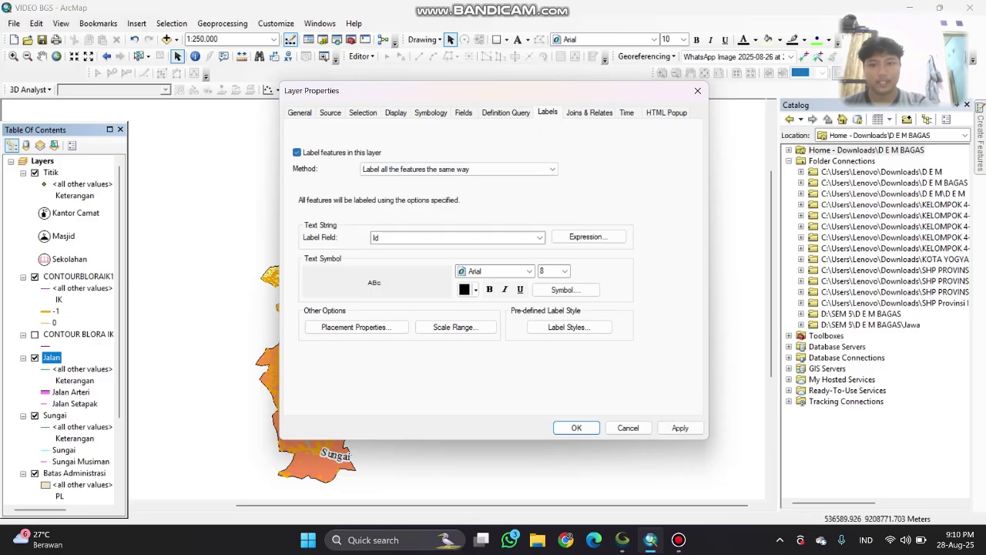
{"action": "left_click", "coordinate": [457, 237]}
{"action": "left_click", "coordinate": [416, 267]}
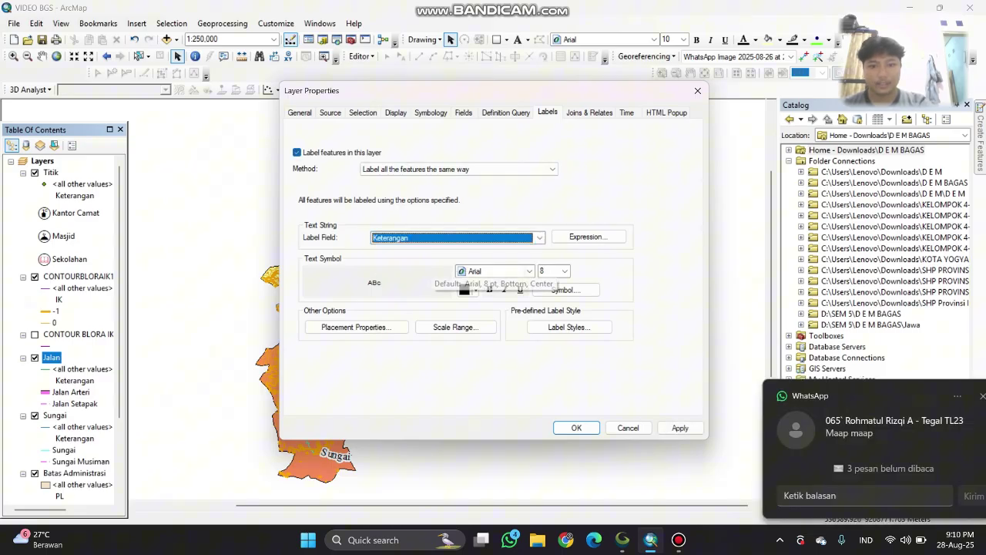
- Set the Jalan label text symbol to Times New Roman, size 12
{"action": "left_click", "coordinate": [564, 289]}
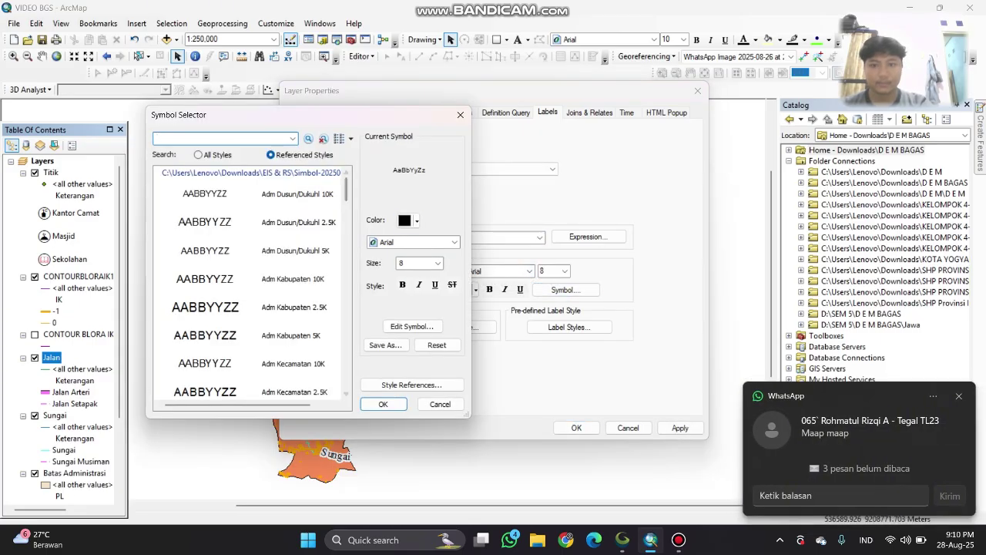
{"action": "left_click", "coordinate": [454, 241]}
{"action": "type", "text": "Times New Roman"}
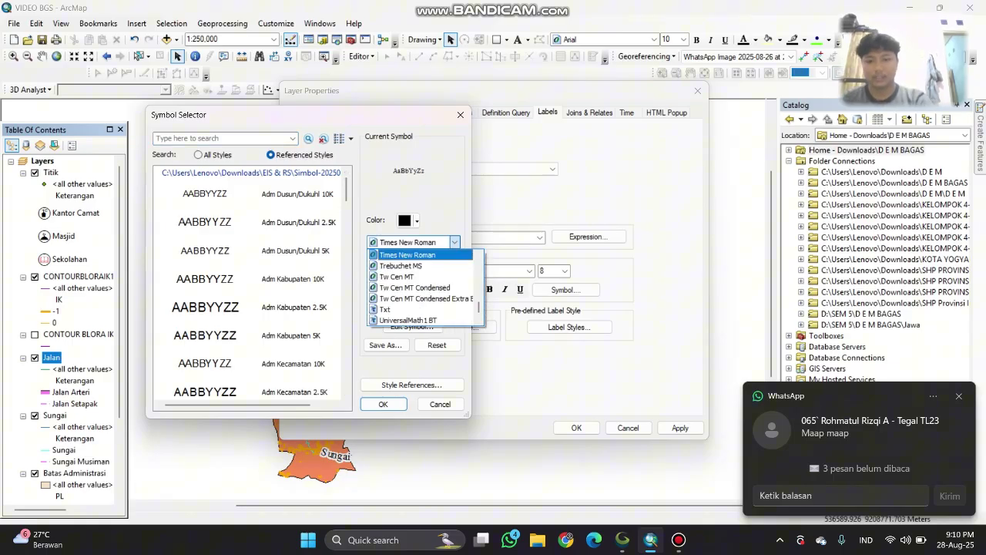
{"action": "key", "text": "Return"}
{"action": "left_click", "coordinate": [437, 263]}
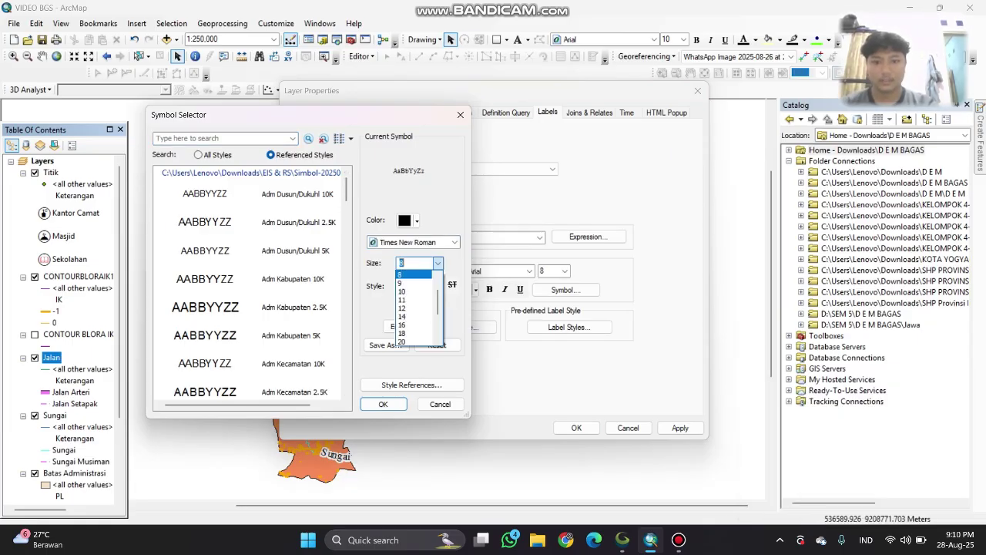
{"action": "left_click", "coordinate": [412, 308]}
- Add a halo mask to the Jalan label text and accept the symbol
{"action": "left_click", "coordinate": [413, 326]}
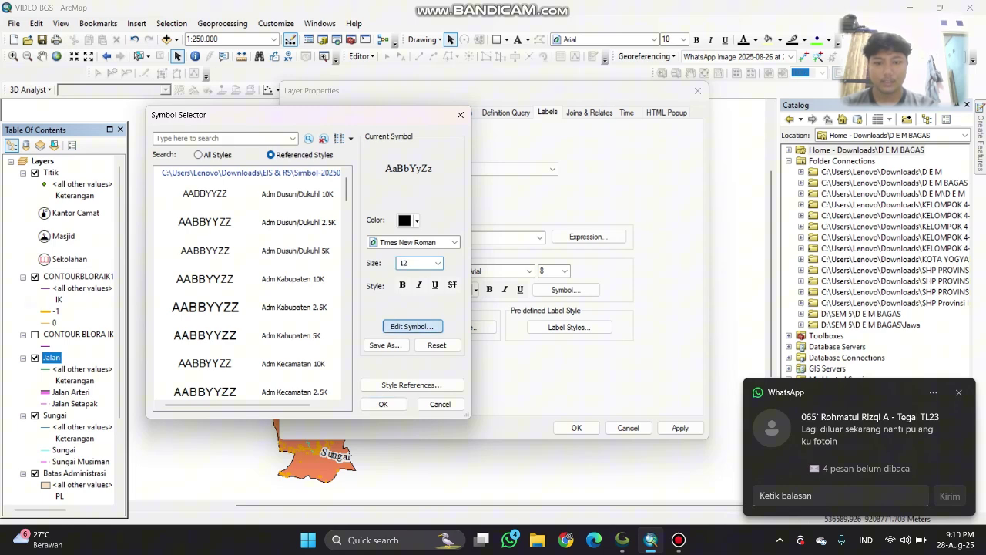
{"action": "left_click", "coordinate": [414, 173]}
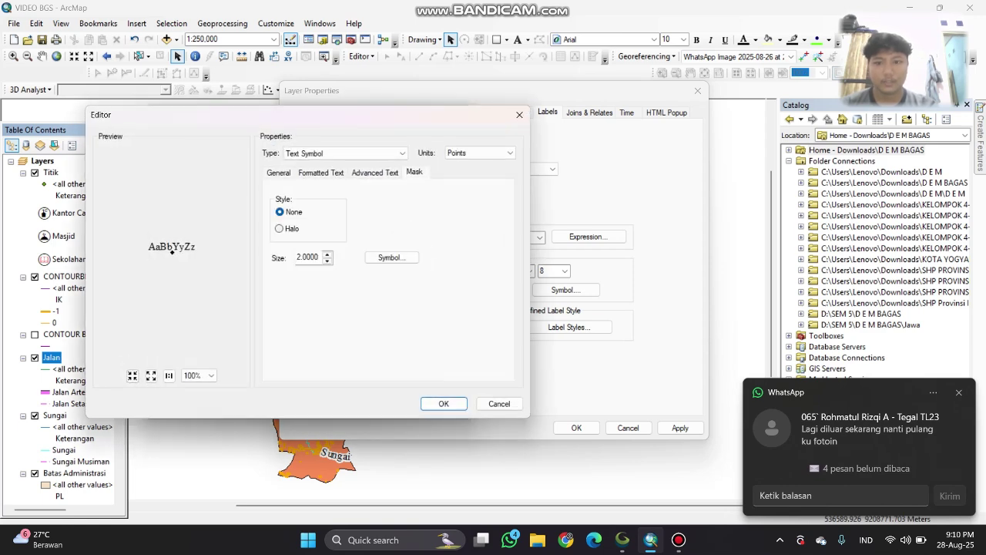
{"action": "left_click", "coordinate": [279, 228]}
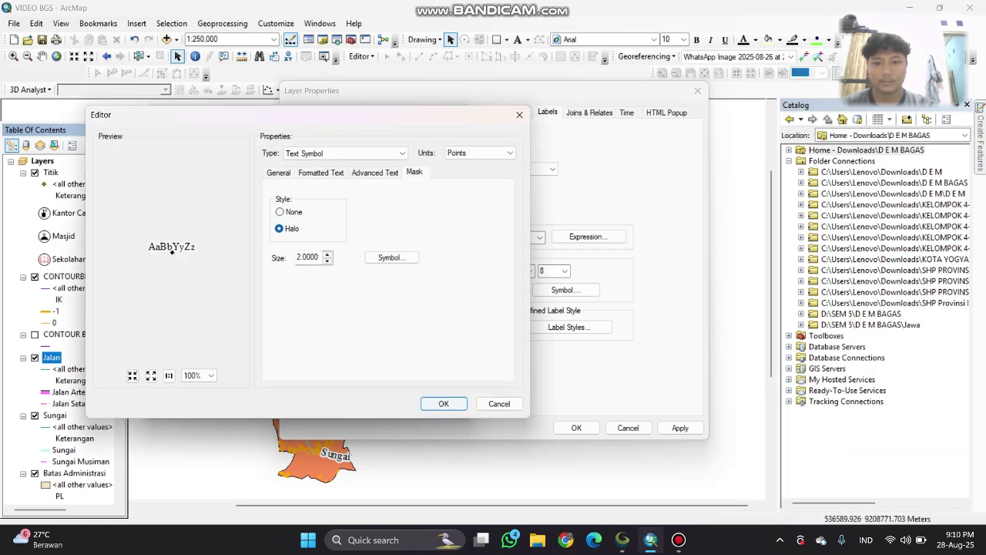
{"action": "left_click", "coordinate": [444, 403]}
{"action": "left_click", "coordinate": [384, 403]}
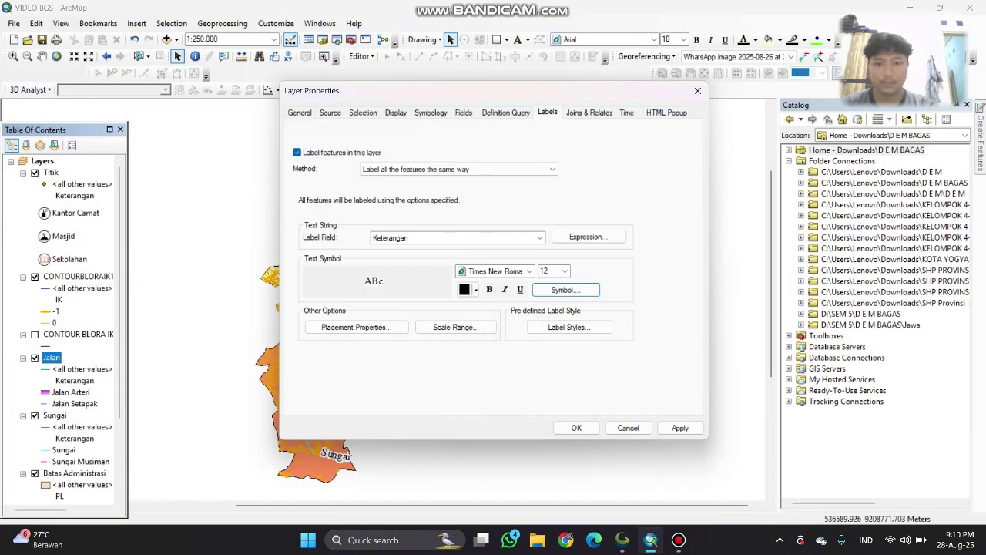
- Place the Jalan labels curved and only on the line, and apply the layer's labels
{"action": "left_click", "coordinate": [356, 326]}
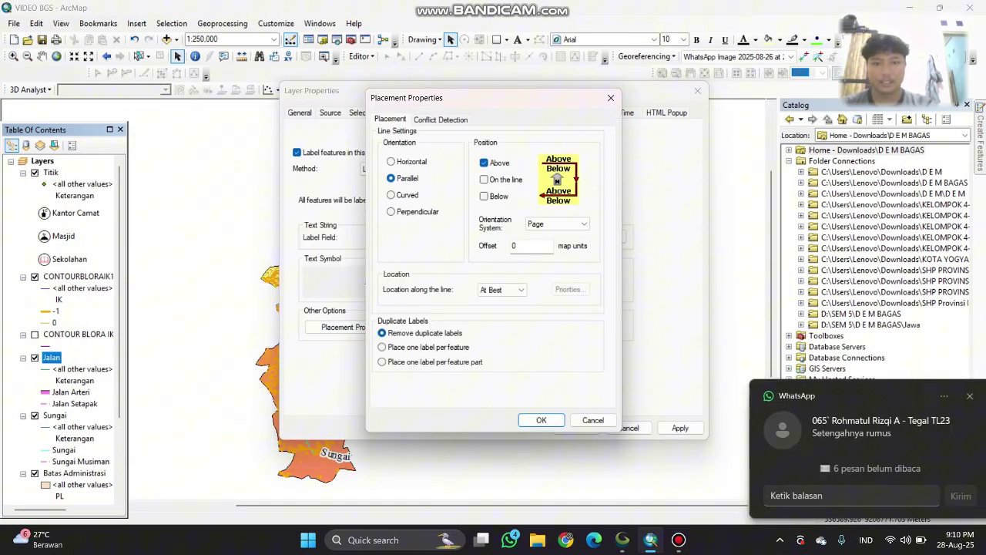
{"action": "left_click", "coordinate": [391, 195]}
{"action": "left_click", "coordinate": [483, 162]}
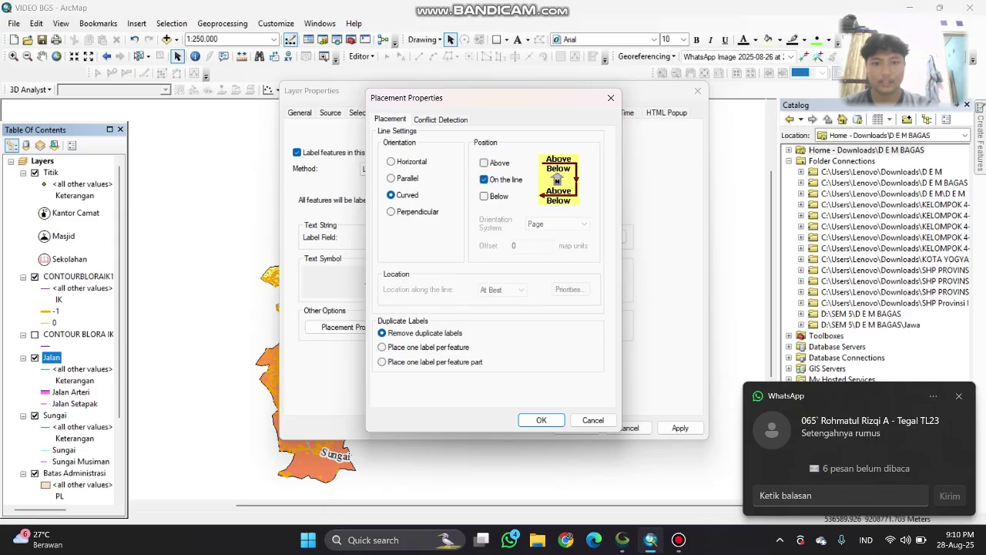
{"action": "left_click", "coordinate": [542, 419]}
{"action": "left_click", "coordinate": [680, 428]}
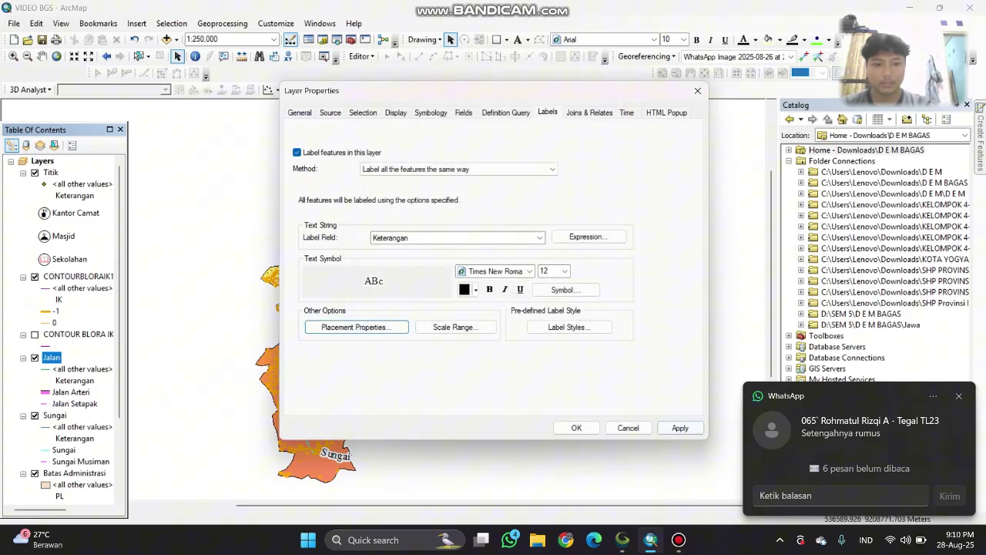
{"action": "left_click", "coordinate": [570, 428]}
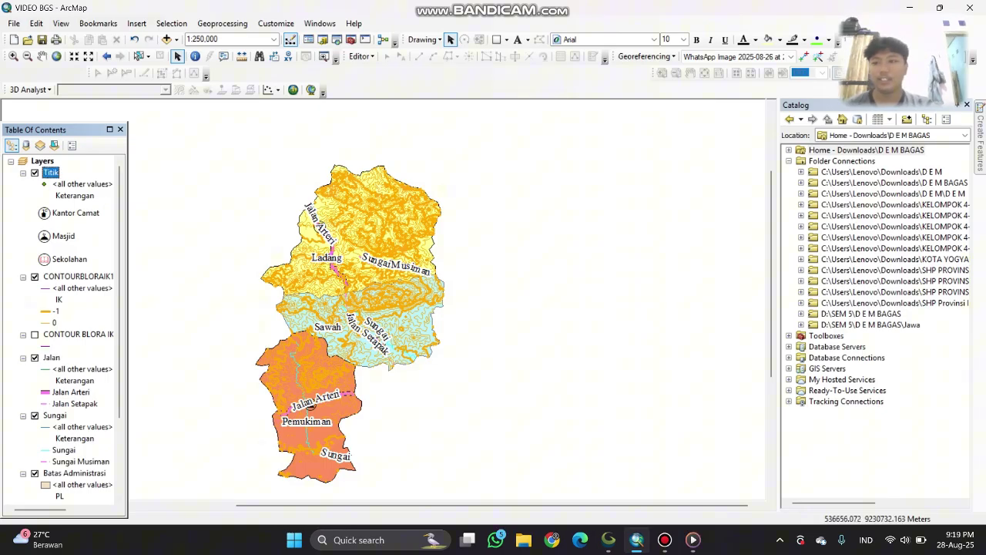
- Turn on labels for the Titik layer and set Keterangan as the label field
{"action": "right_click", "coordinate": [51, 172]}
{"action": "left_click", "coordinate": [85, 438]}
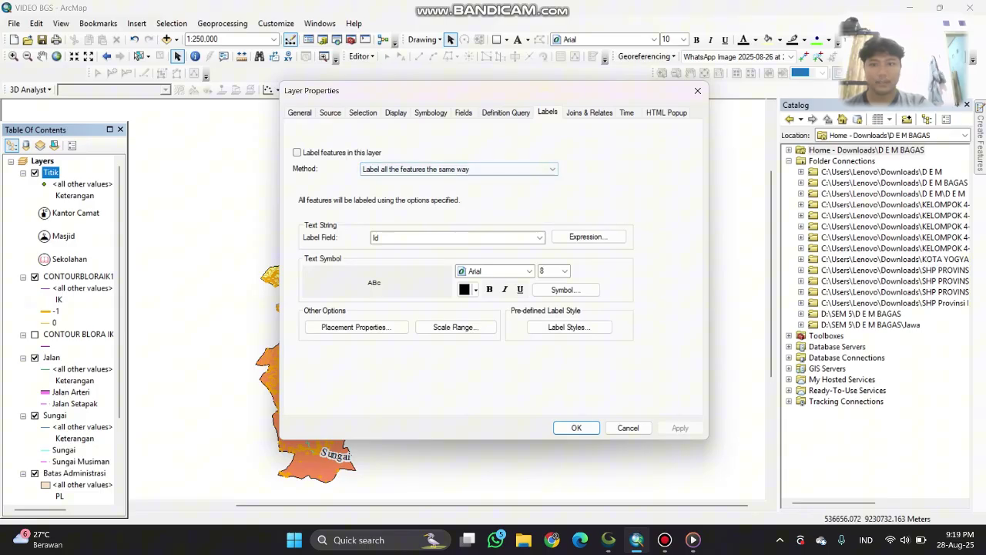
{"action": "left_click", "coordinate": [456, 237]}
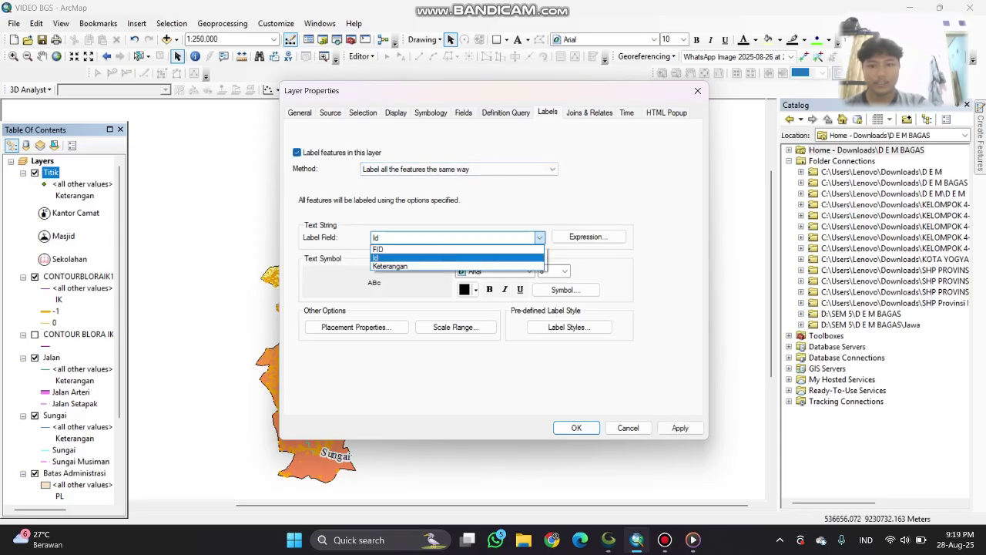
{"action": "left_click", "coordinate": [401, 266]}
{"action": "left_click", "coordinate": [588, 237]}
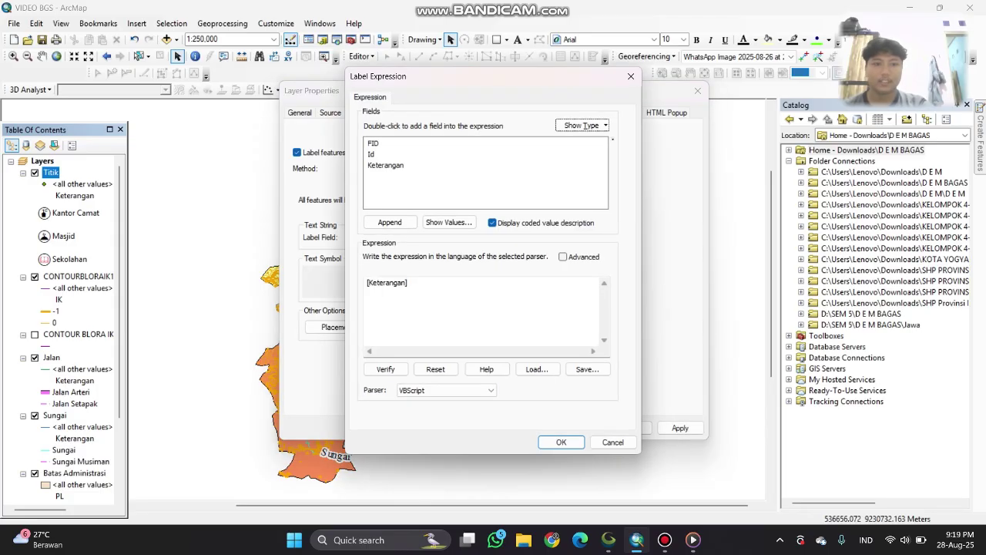
{"action": "left_click", "coordinate": [631, 75]}
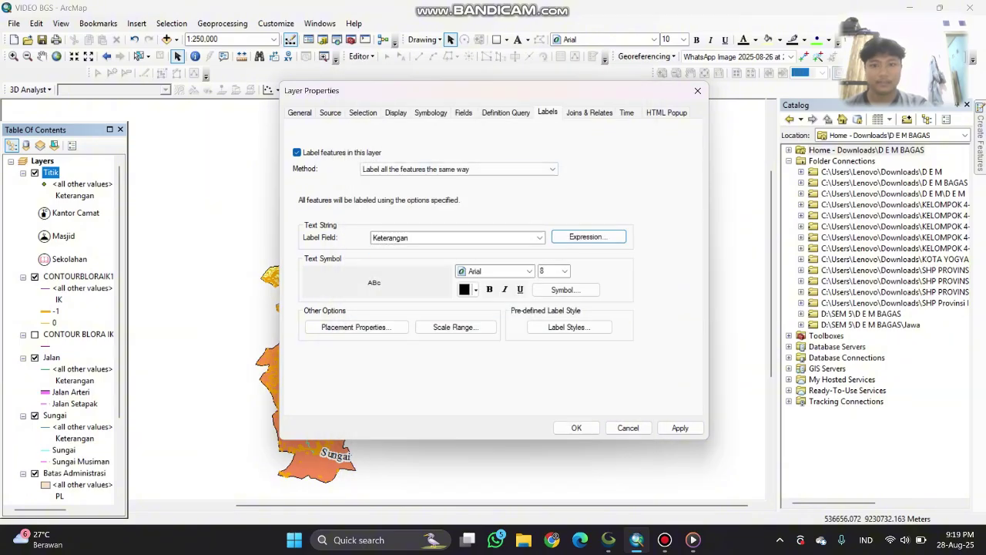
{"action": "left_click", "coordinate": [539, 237]}
{"action": "left_click", "coordinate": [456, 267]}
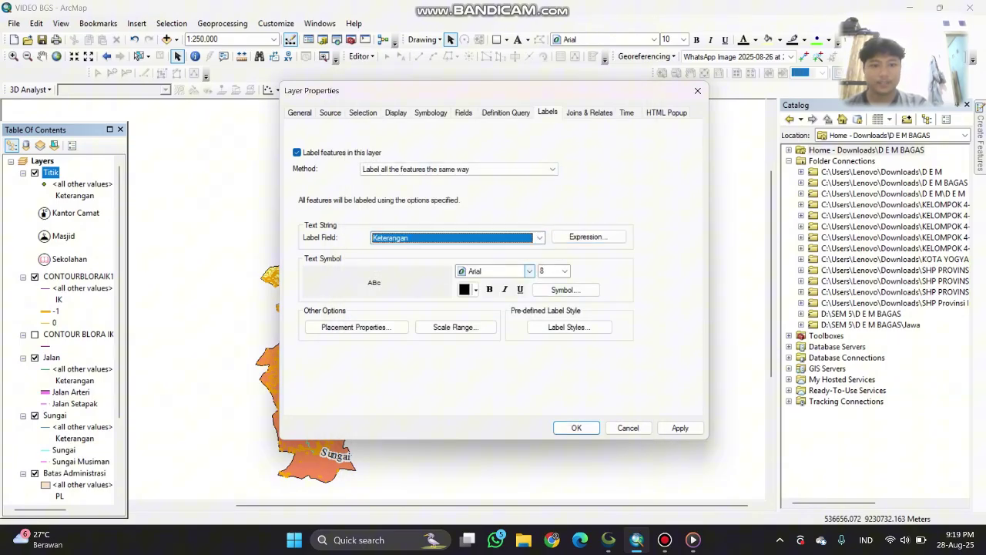
- Set the Titik label text symbol to Times New Roman, size 12
{"action": "left_click", "coordinate": [565, 290]}
{"action": "left_click", "coordinate": [413, 242]}
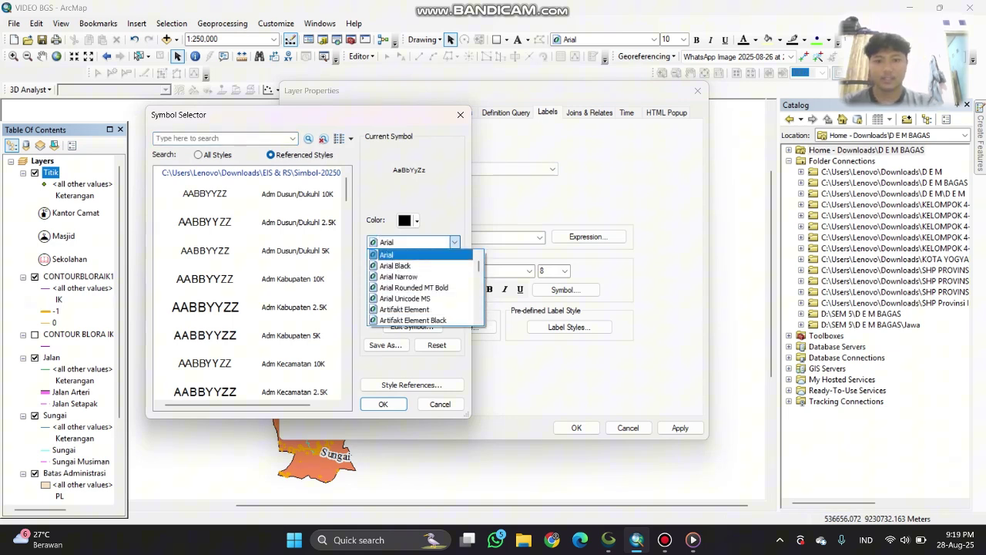
{"action": "left_click", "coordinate": [413, 254]}
{"action": "type", "text": "ti"}
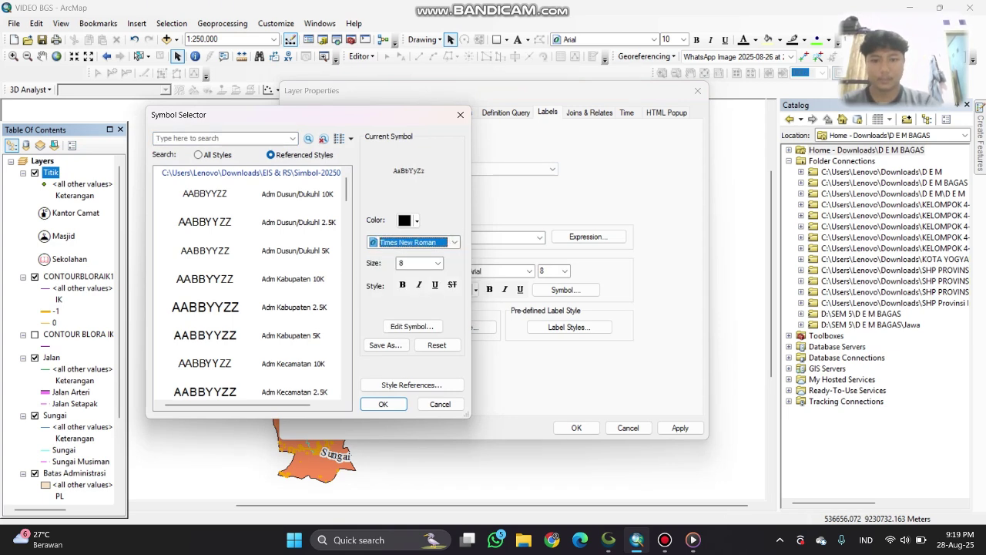
{"action": "key", "text": "Tab"}
{"action": "left_click", "coordinate": [437, 263]}
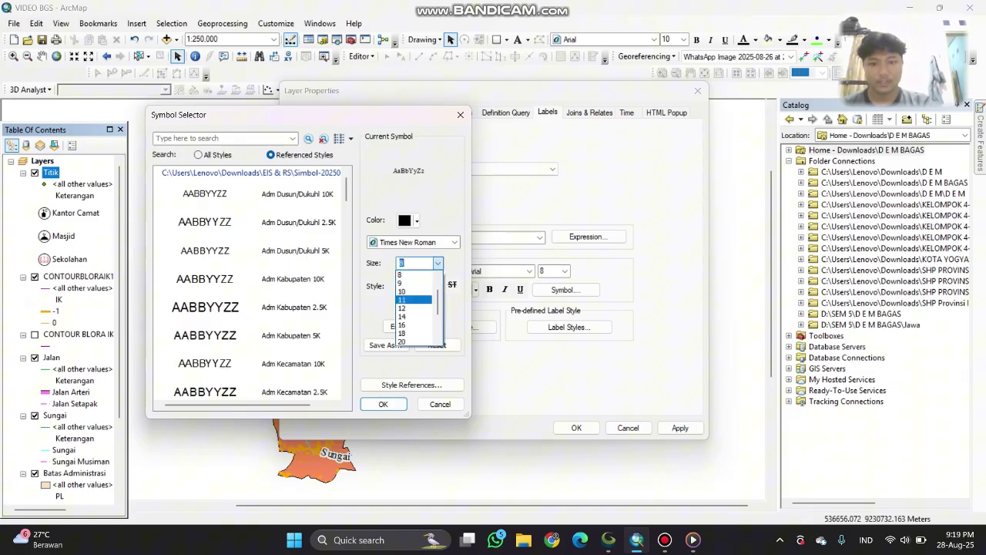
{"action": "left_click", "coordinate": [414, 307]}
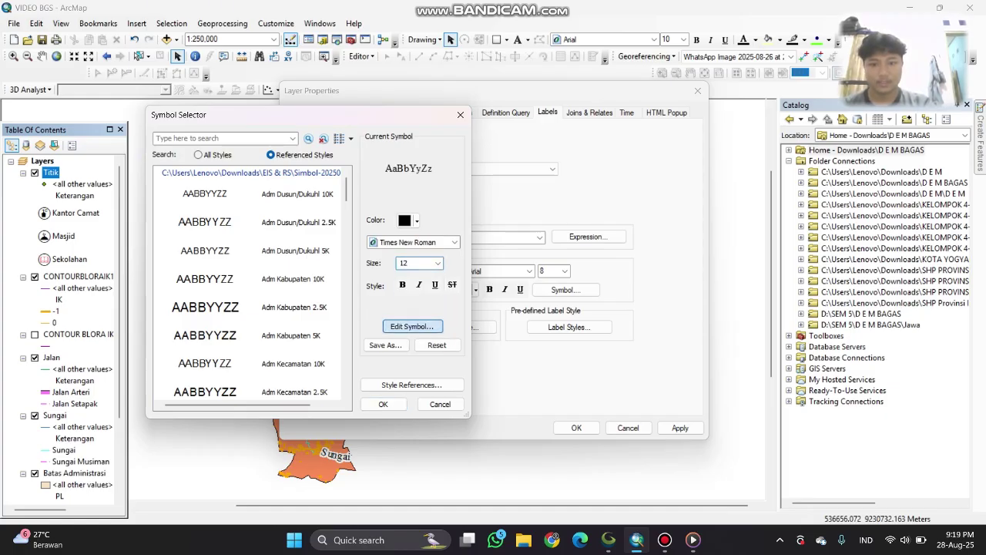
- Add a halo mask to the Titik label text and accept the symbol
{"action": "left_click", "coordinate": [413, 326]}
{"action": "left_click", "coordinate": [413, 173]}
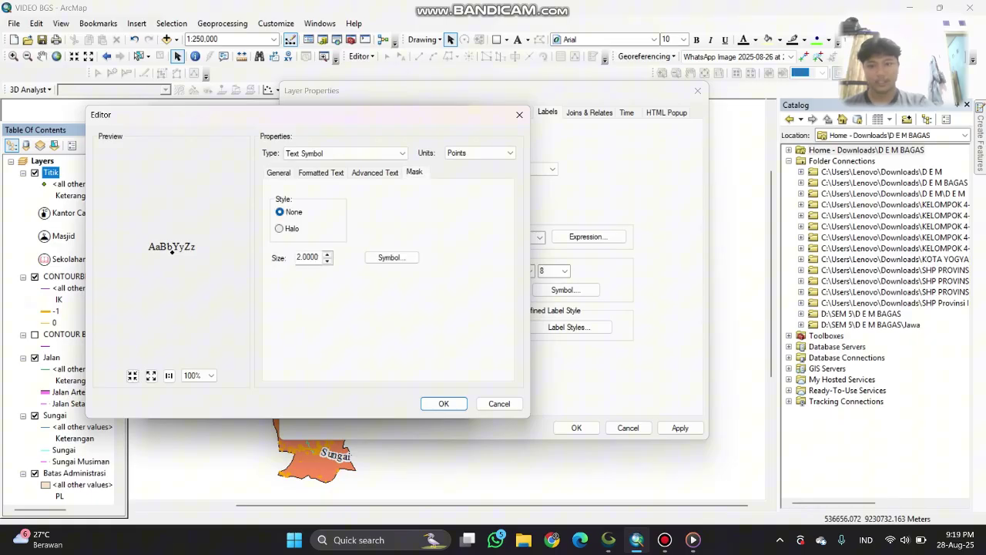
{"action": "left_click", "coordinate": [279, 228]}
{"action": "left_click", "coordinate": [444, 404]}
{"action": "left_click", "coordinate": [384, 404]}
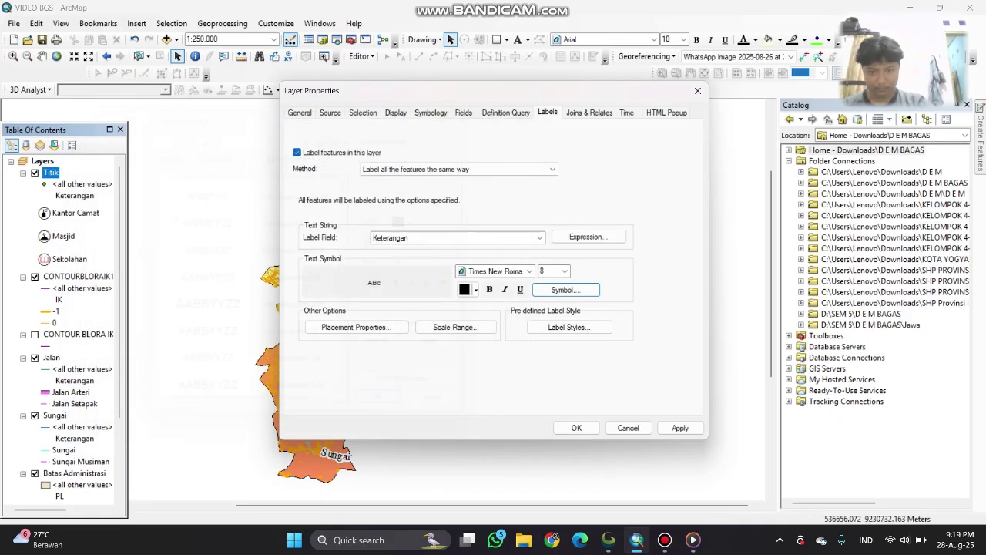
- Set the Titik label placement to Prefer Bottom Center, all allowed, and apply the layer's labels
{"action": "left_click", "coordinate": [354, 326]}
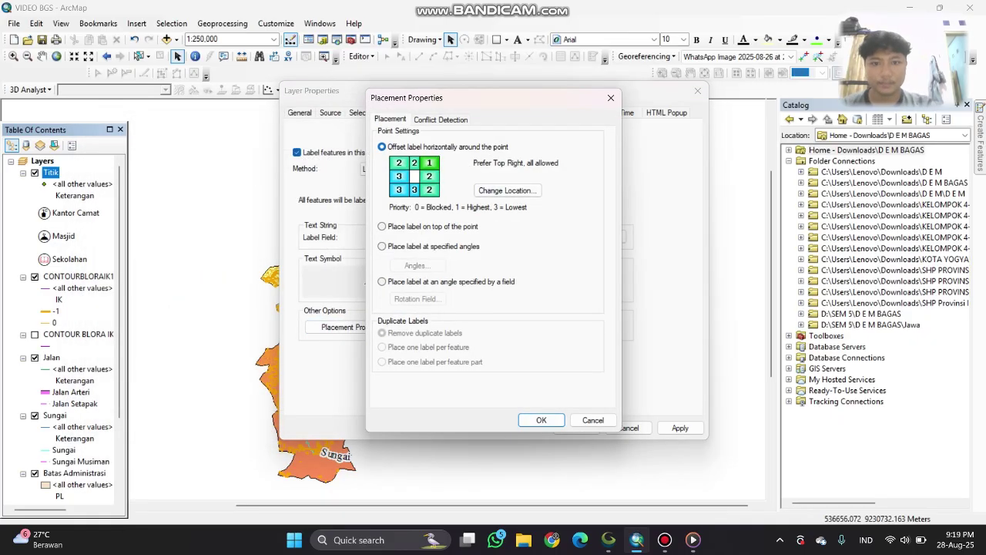
{"action": "left_click", "coordinate": [505, 191]}
{"action": "scroll", "coordinate": [493, 254], "scroll_direction": "down", "scroll_amount": 2}
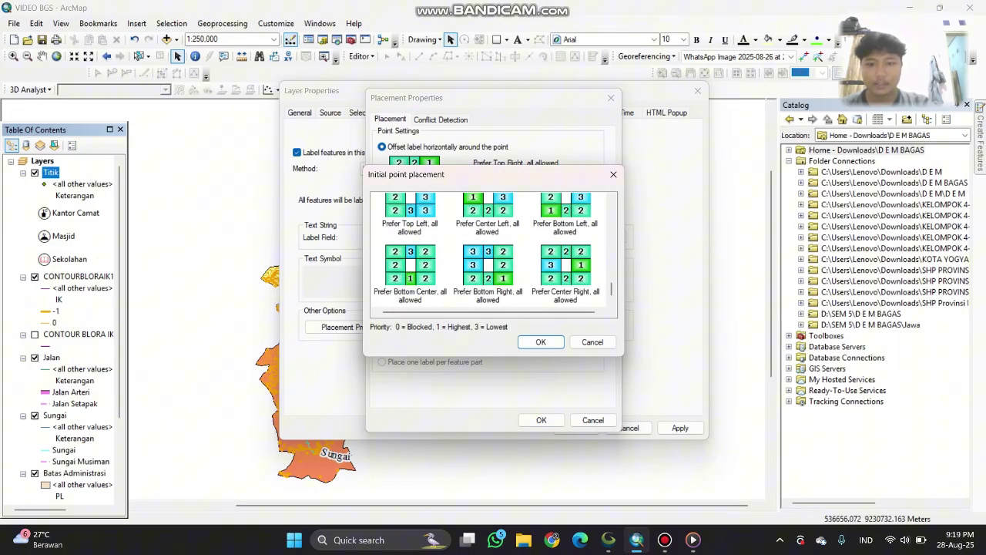
{"action": "left_click", "coordinate": [410, 273]}
{"action": "left_click", "coordinate": [541, 341]}
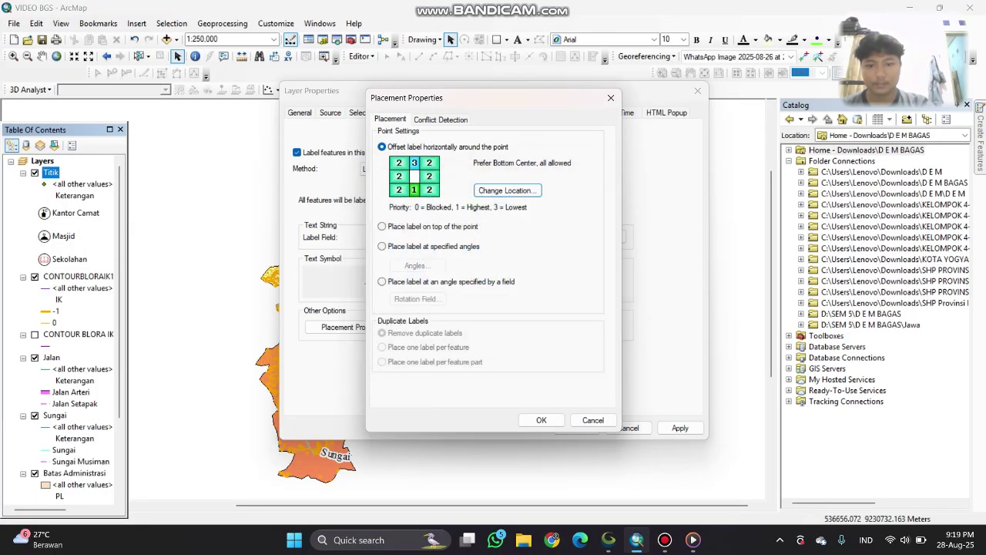
{"action": "left_click", "coordinate": [541, 419]}
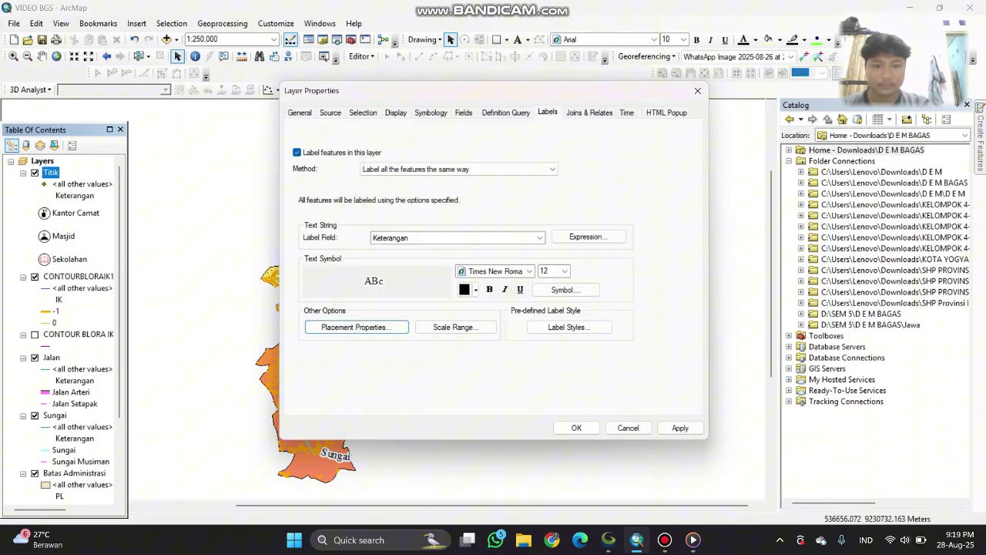
{"action": "left_click", "coordinate": [680, 428]}
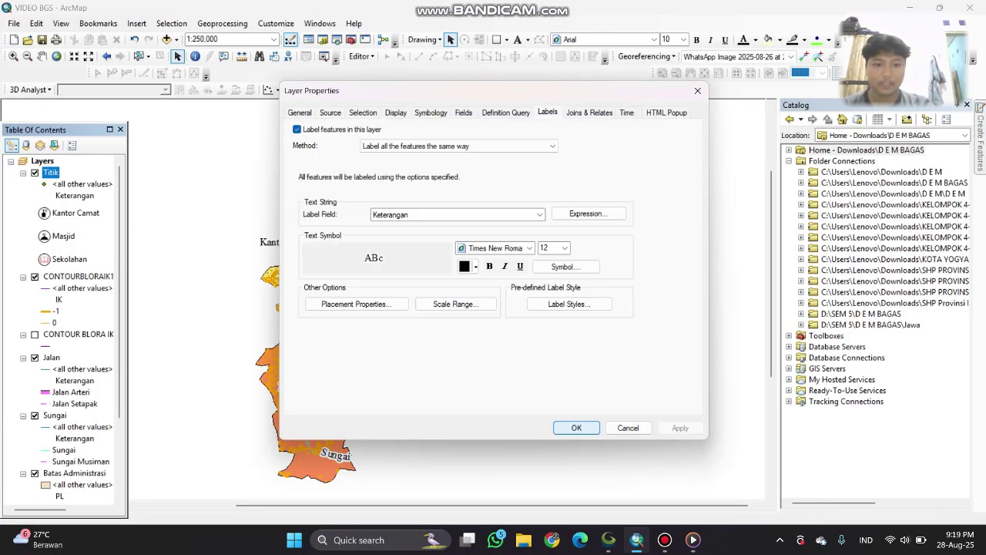
{"action": "left_click", "coordinate": [575, 428]}
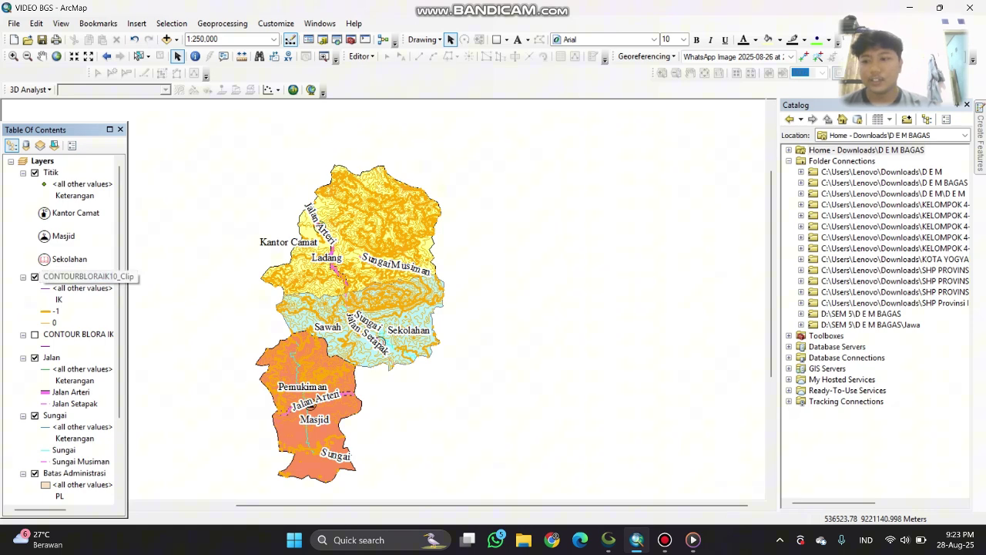
- Turn on labels for the CONTOURBLORAIK10_Clip layer, using the method that defines classes of features and labels each class differently
{"action": "right_click", "coordinate": [77, 276]}
{"action": "left_click", "coordinate": [139, 269]}
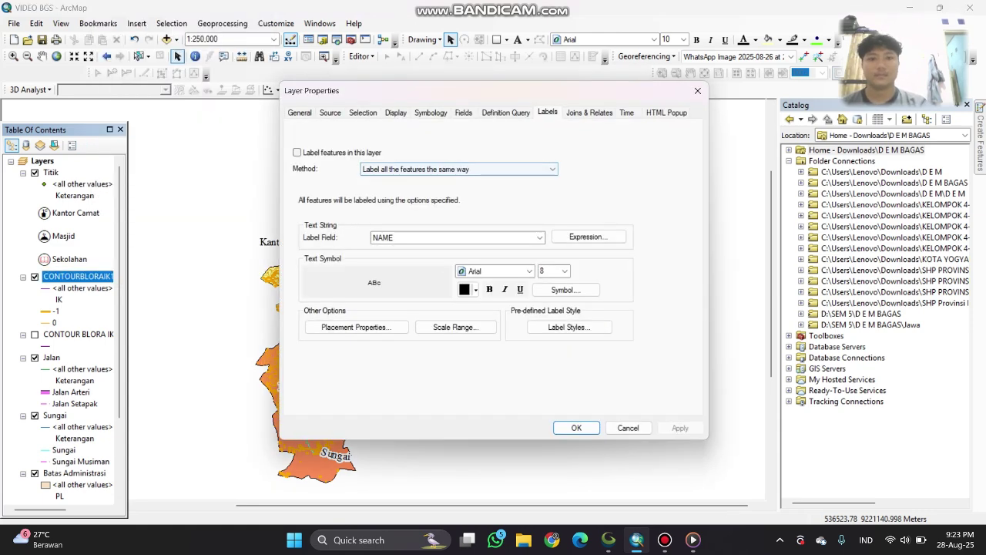
{"action": "left_click", "coordinate": [297, 153]}
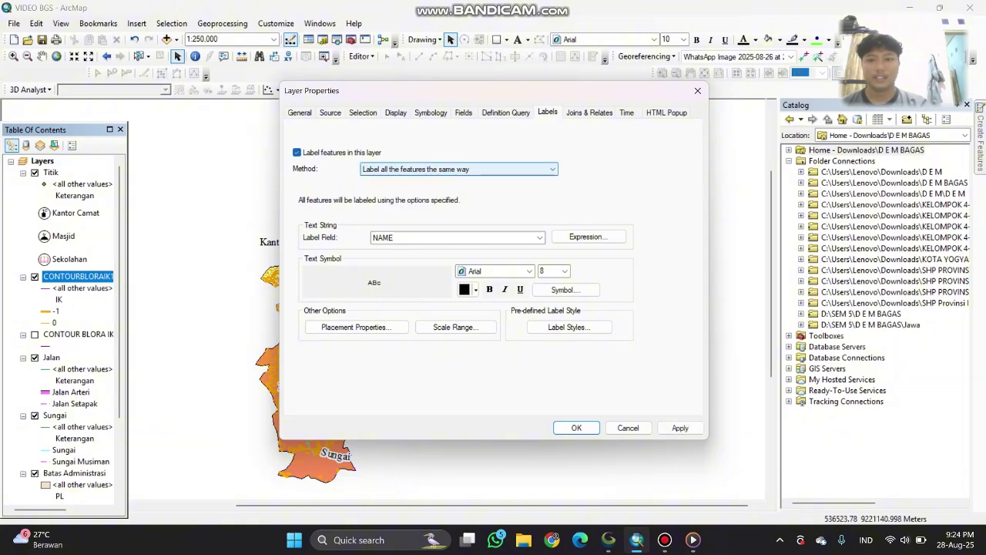
{"action": "left_click", "coordinate": [458, 169]}
{"action": "left_click", "coordinate": [447, 189]}
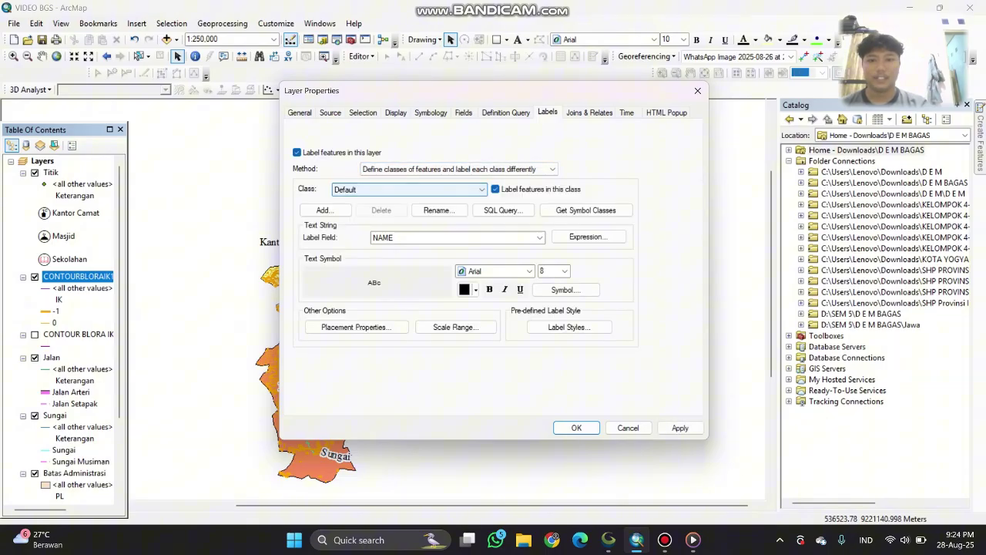
- Restrict the contour layer's Default label class with the SQL query IK = -1
{"action": "left_click", "coordinate": [504, 209]}
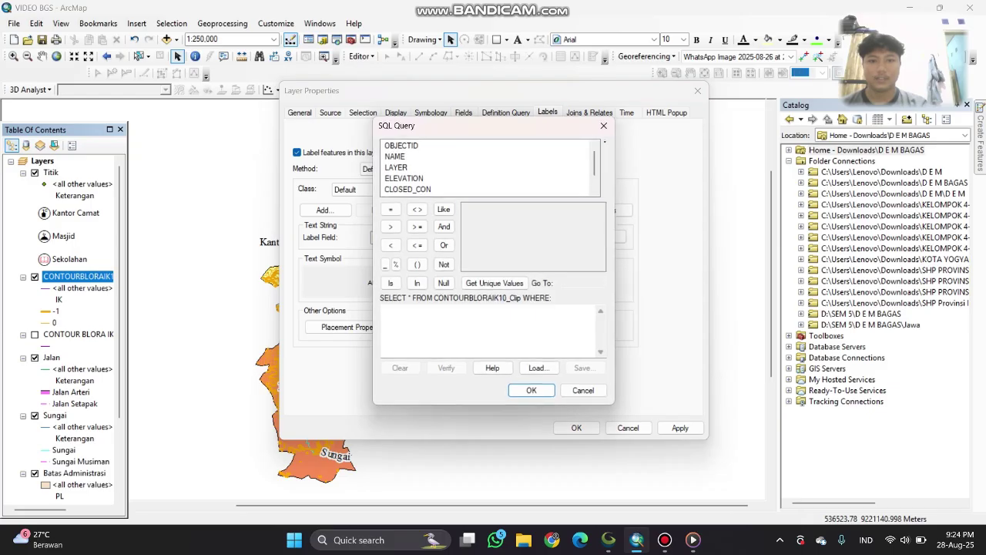
{"action": "scroll", "coordinate": [489, 168], "scroll_direction": "down", "scroll_amount": 1}
{"action": "double_click", "coordinate": [388, 189]}
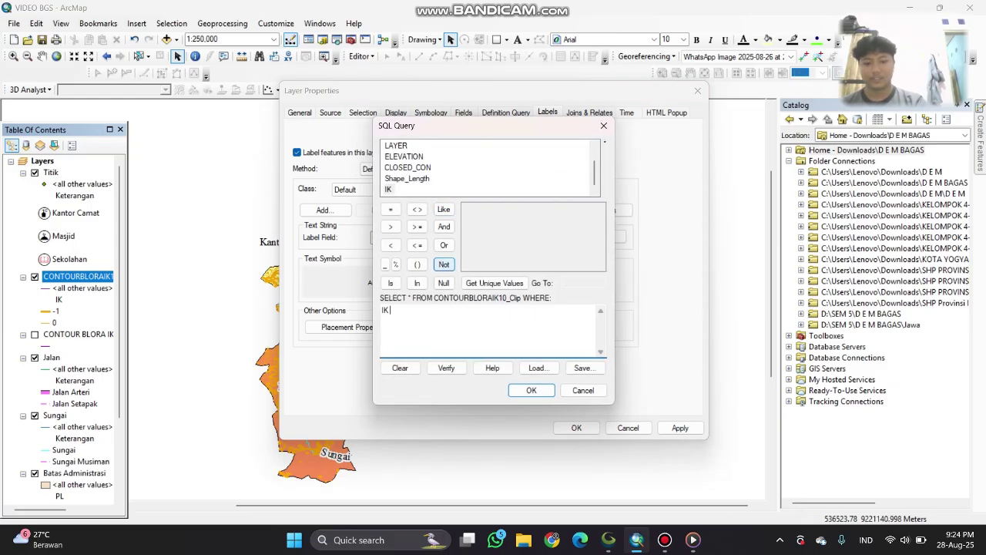
{"action": "type", "text": "="}
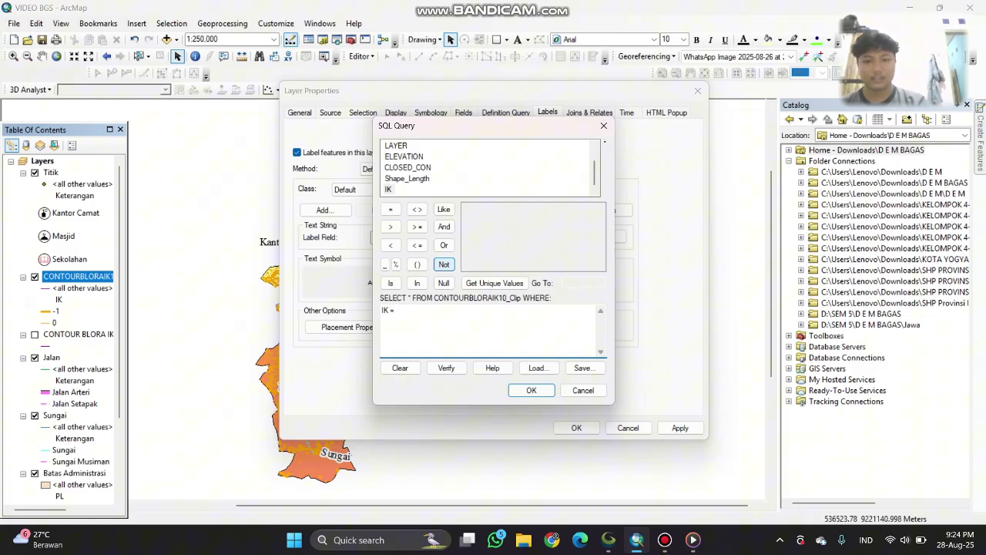
{"action": "left_click", "coordinate": [494, 283]}
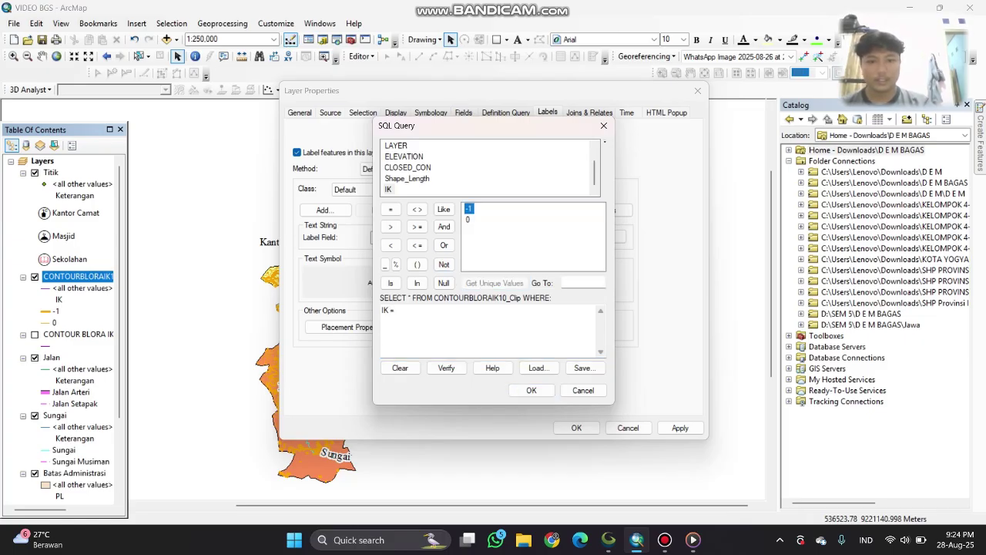
{"action": "double_click", "coordinate": [468, 208]}
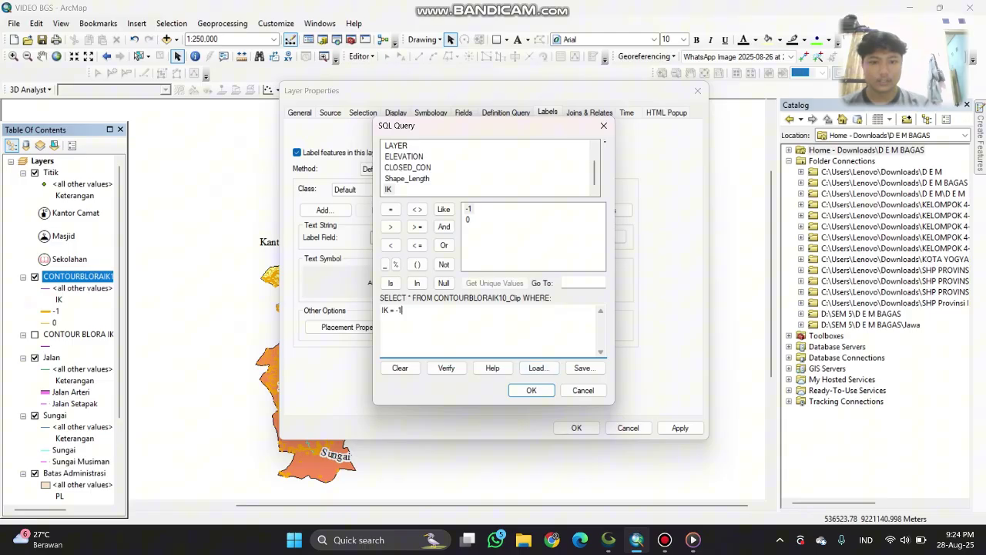
{"action": "left_click", "coordinate": [531, 390]}
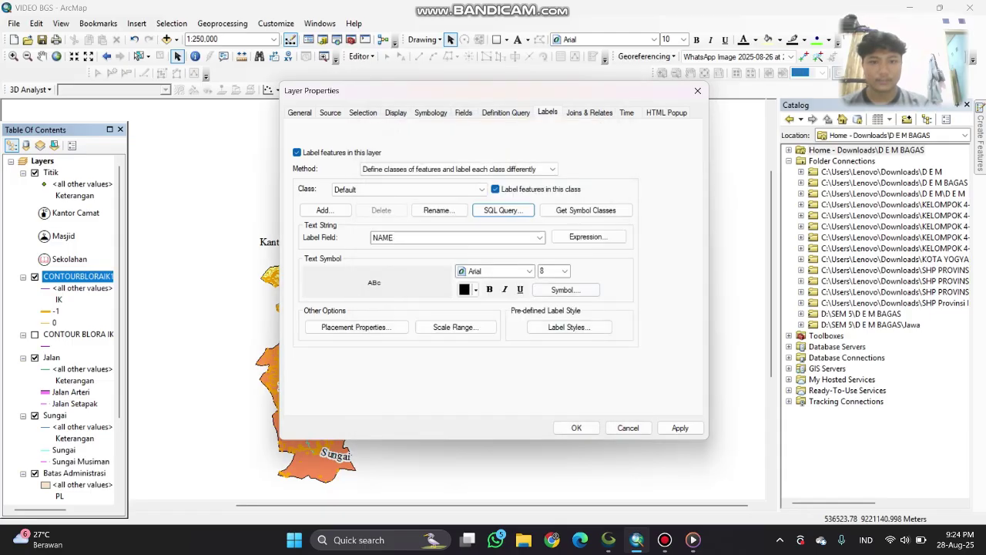
- Label the contours by the ELEVATION field with the expression [ELEVATION] + ("m")
{"action": "left_click", "coordinate": [539, 237]}
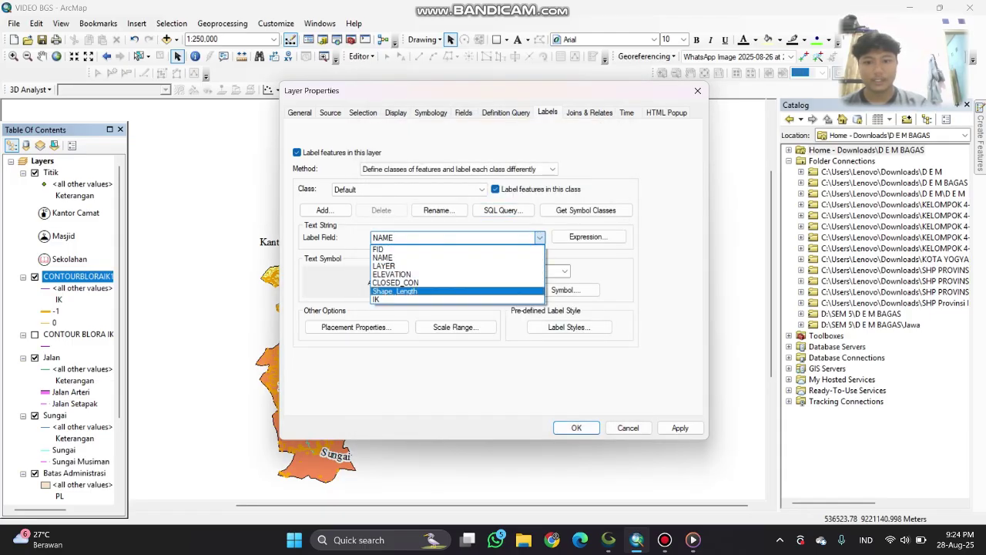
{"action": "left_click", "coordinate": [391, 274]}
{"action": "left_click", "coordinate": [588, 236]}
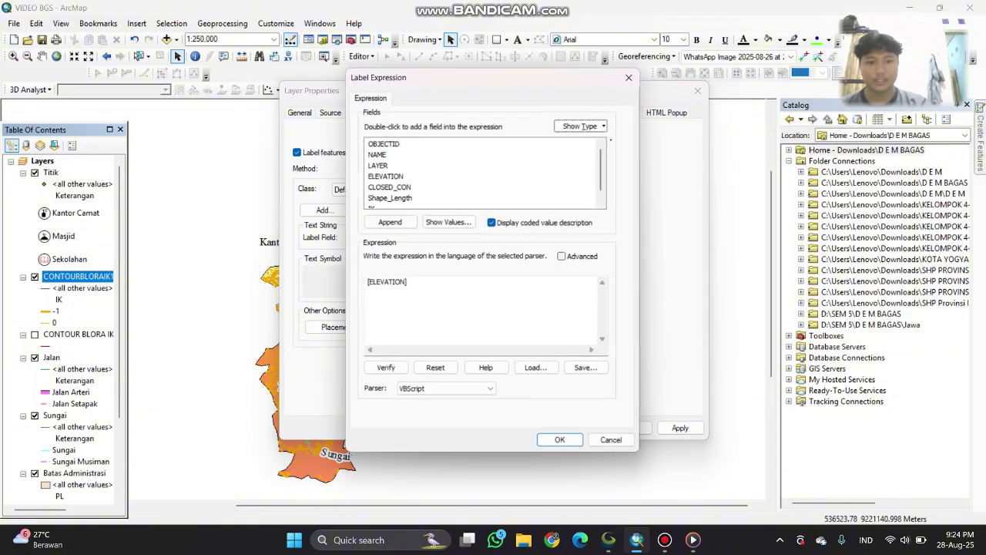
{"action": "left_click", "coordinate": [407, 283]}
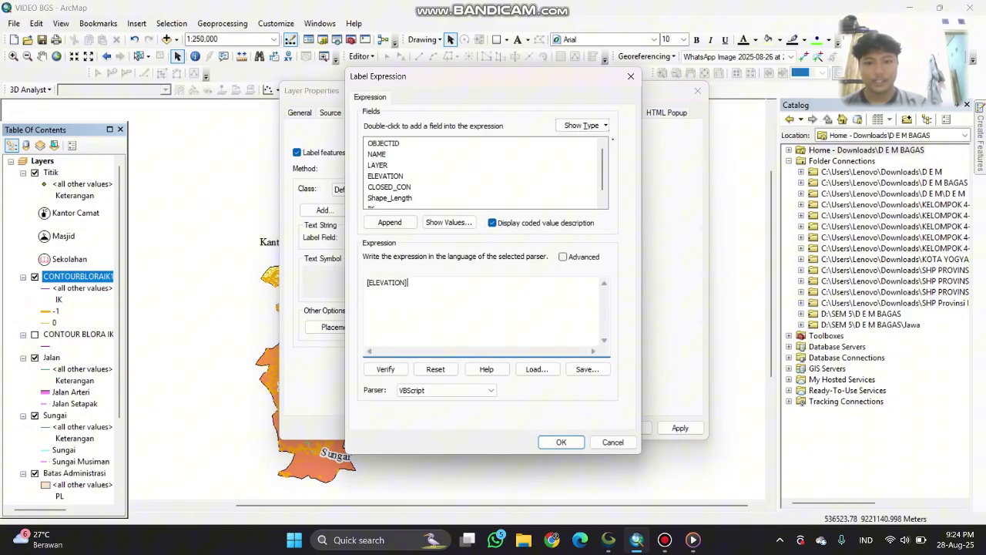
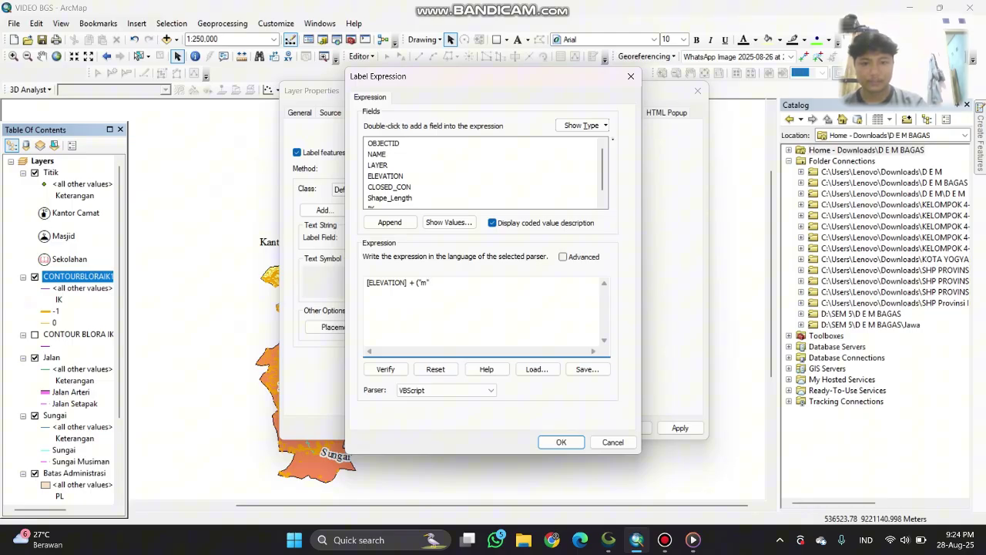
{"action": "type", "text": ")"}
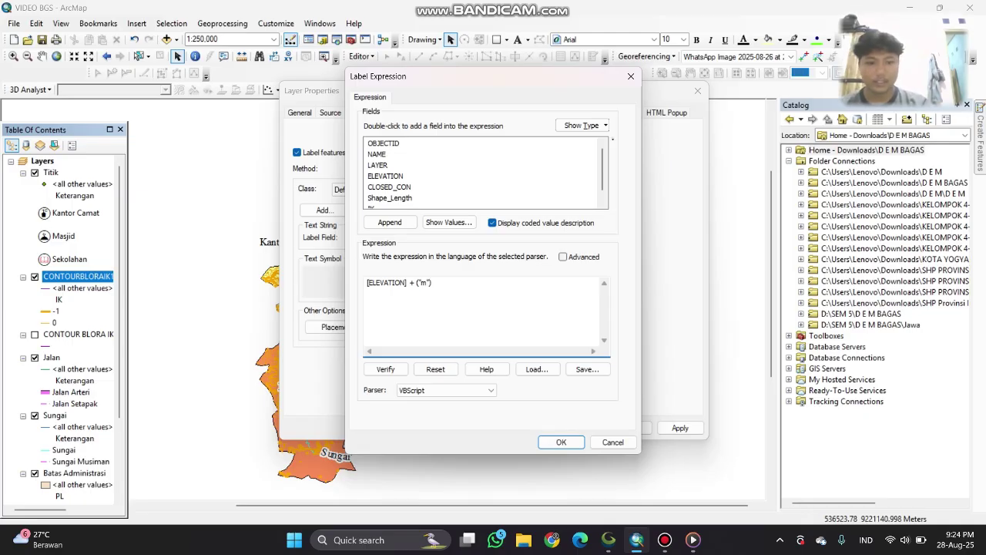
{"action": "left_click", "coordinate": [561, 441]}
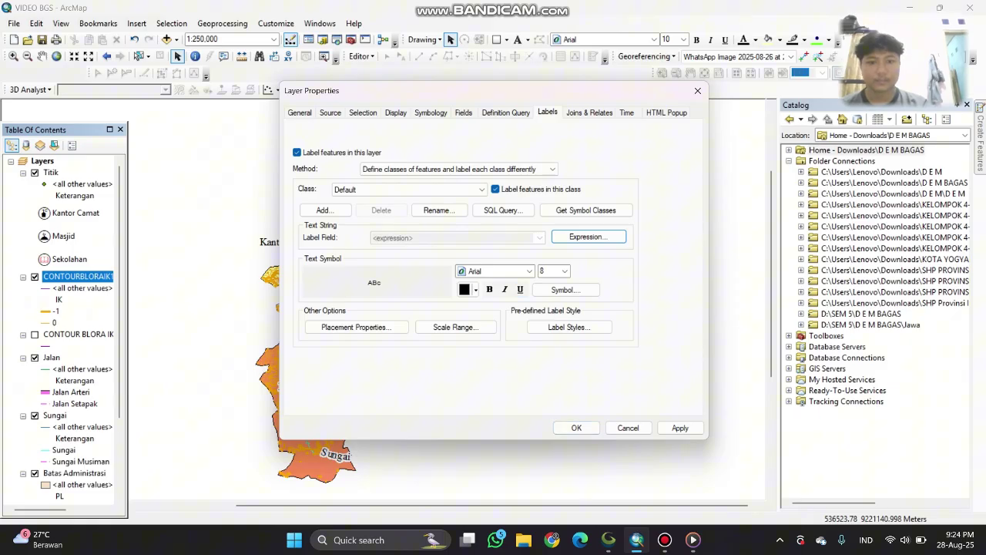
- Set the contour label text symbol to Times New Roman, size 12
{"action": "left_click", "coordinate": [529, 270]}
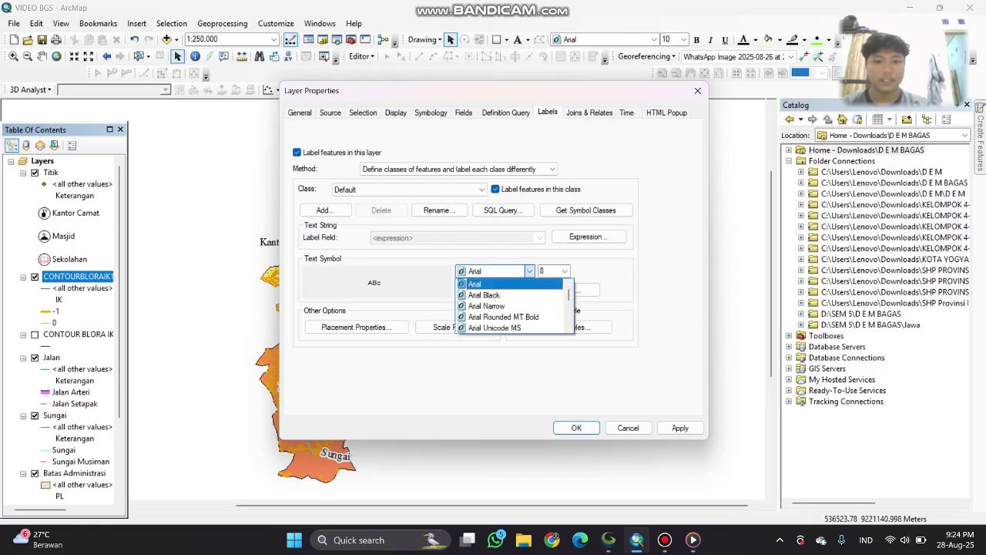
{"action": "left_click", "coordinate": [493, 283]}
{"action": "left_click", "coordinate": [565, 289]}
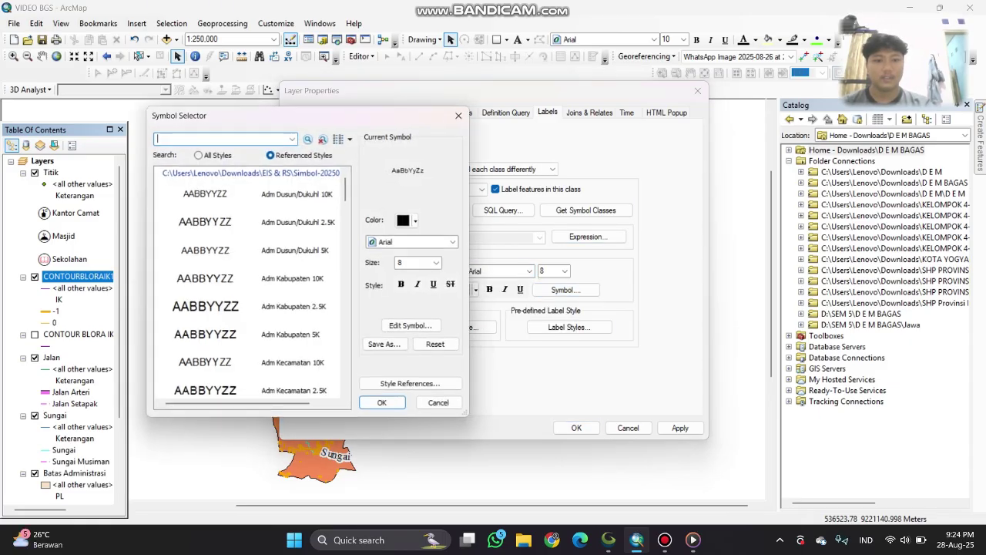
{"action": "left_click", "coordinate": [452, 242]}
{"action": "left_click_drag", "start_coordinate": [477, 260], "coordinate": [478, 305]}
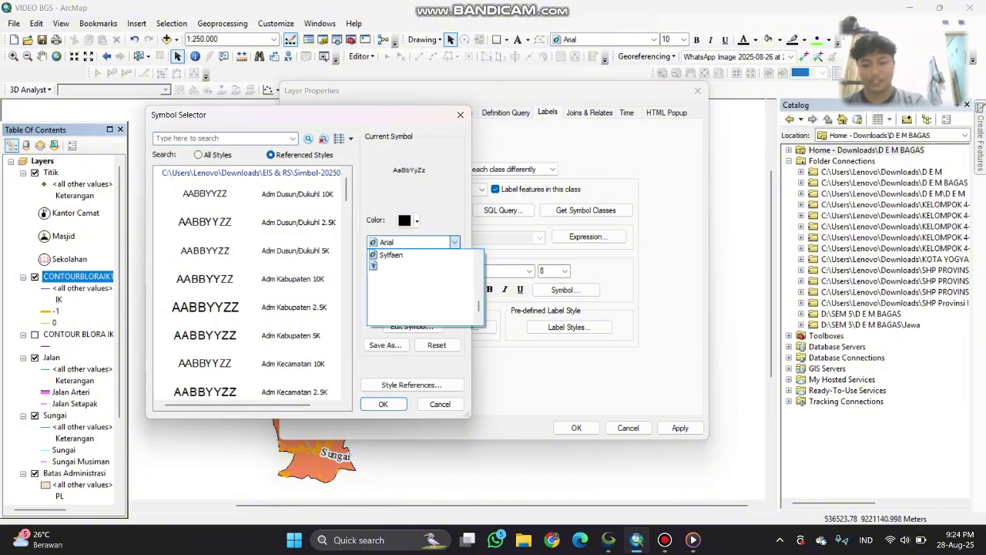
{"action": "type", "text": "ti"}
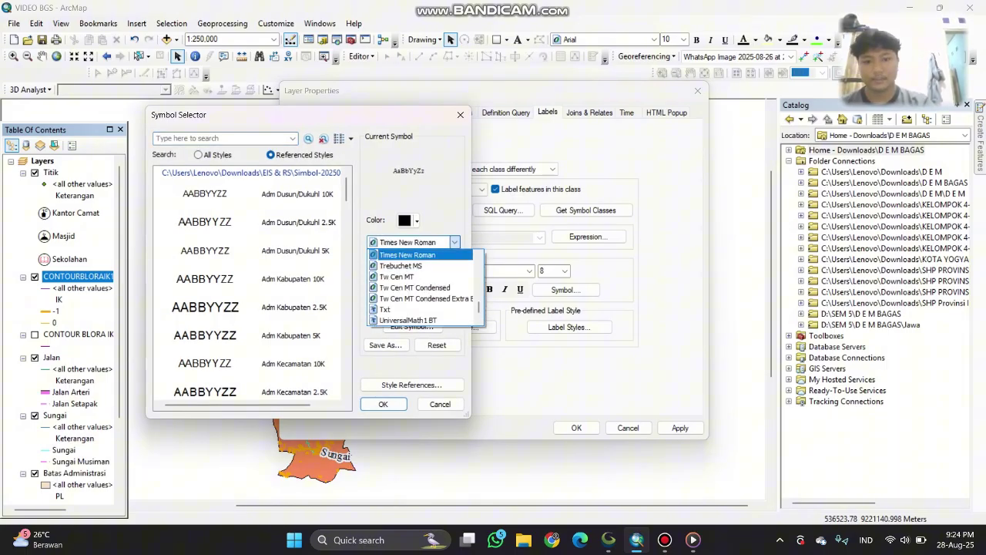
{"action": "key", "text": "Return"}
{"action": "key", "text": "Tab"}
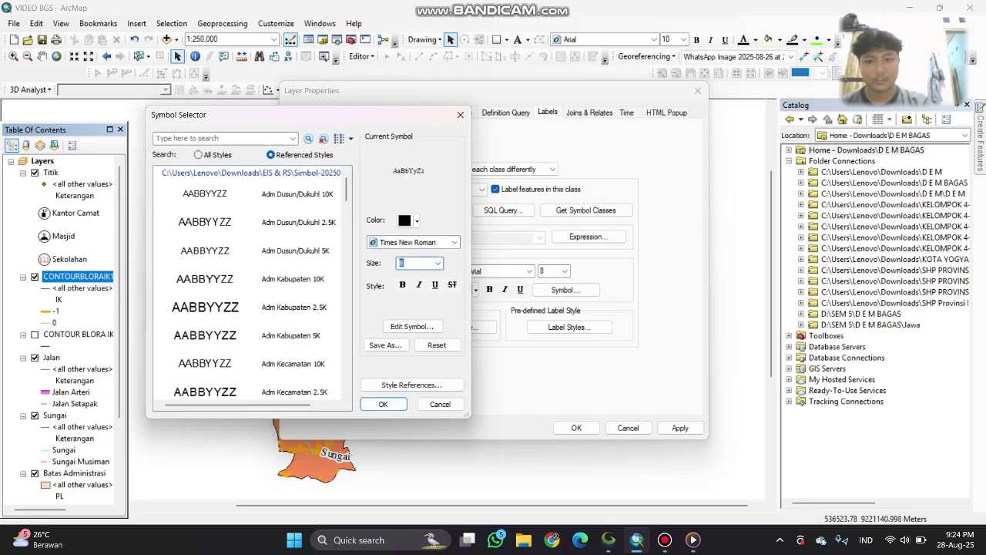
{"action": "left_click", "coordinate": [437, 263]}
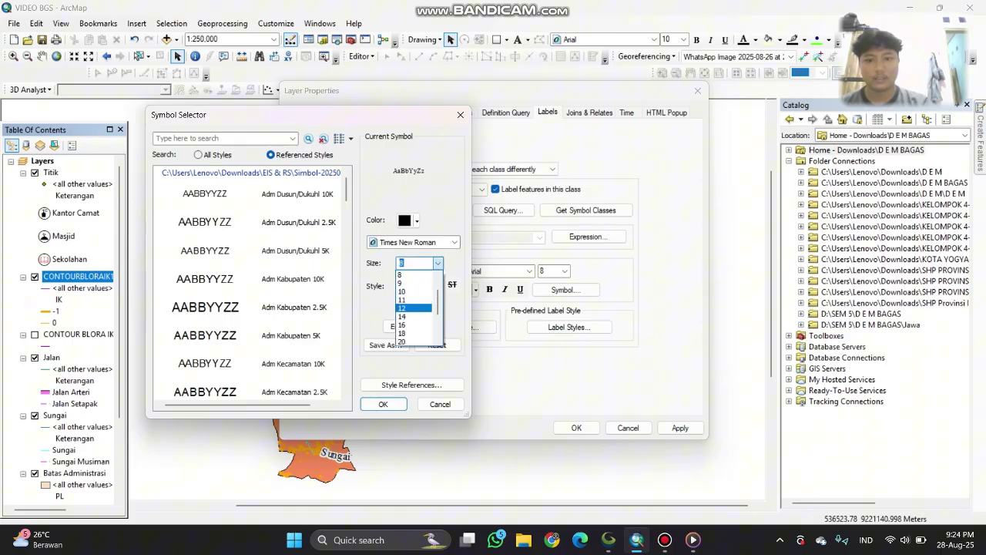
{"action": "left_click", "coordinate": [414, 307]}
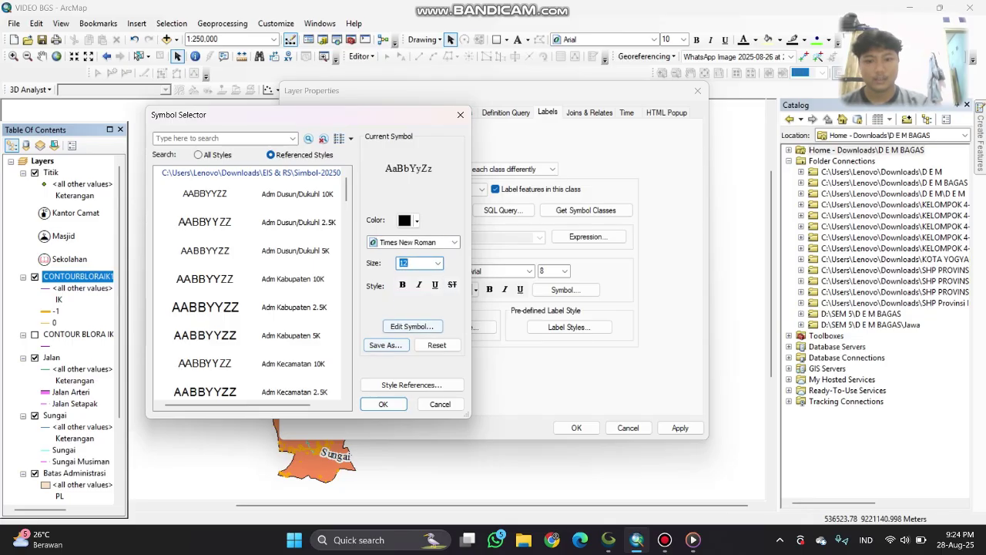
- Add a halo mask to the contour label text and accept the symbol
{"action": "left_click", "coordinate": [413, 326]}
{"action": "key", "text": "Return"}
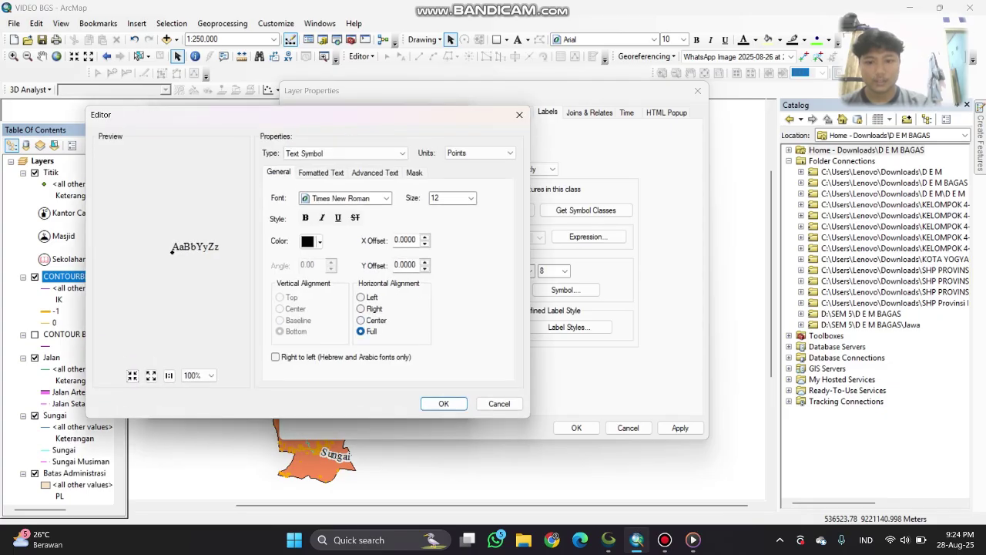
{"action": "left_click", "coordinate": [498, 403]}
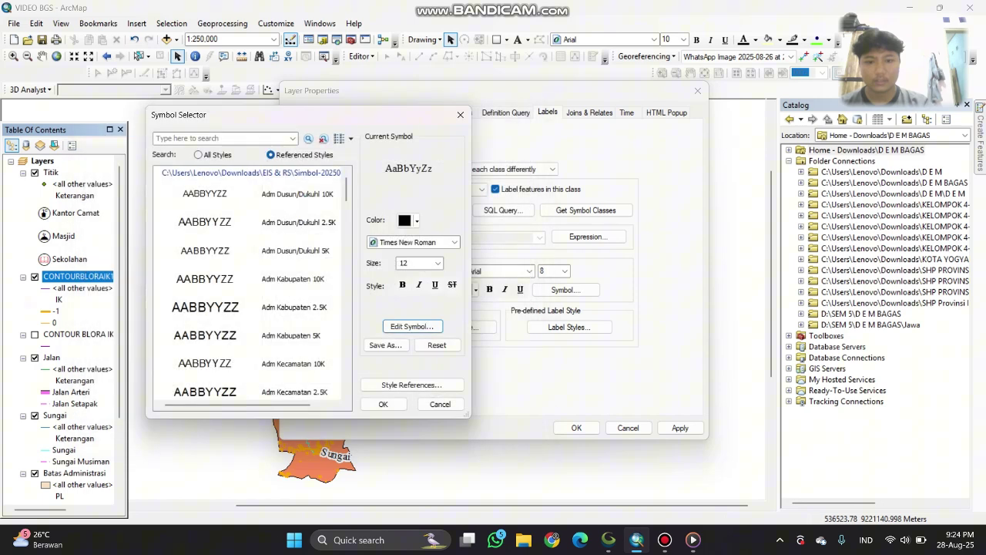
{"action": "key", "text": "Return"}
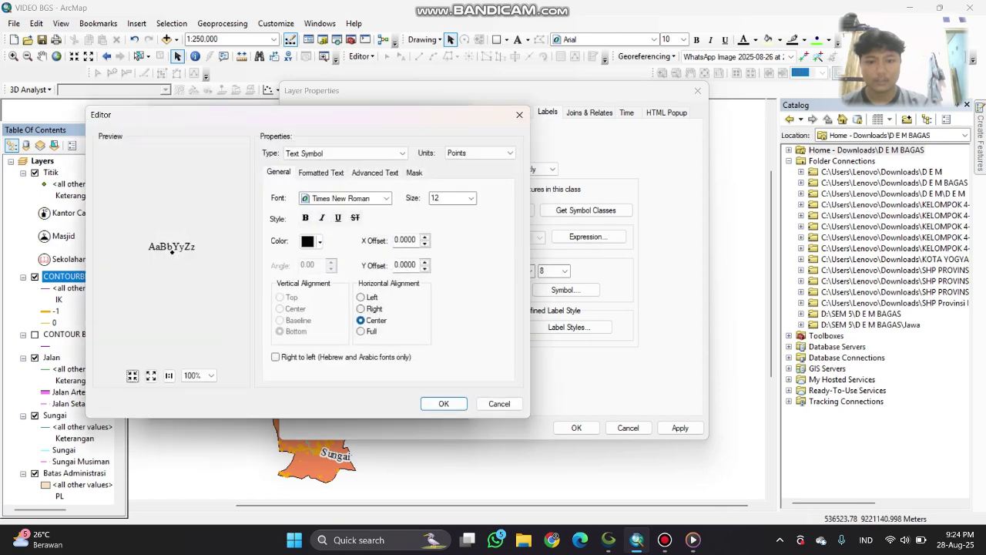
{"action": "left_click", "coordinate": [414, 173]}
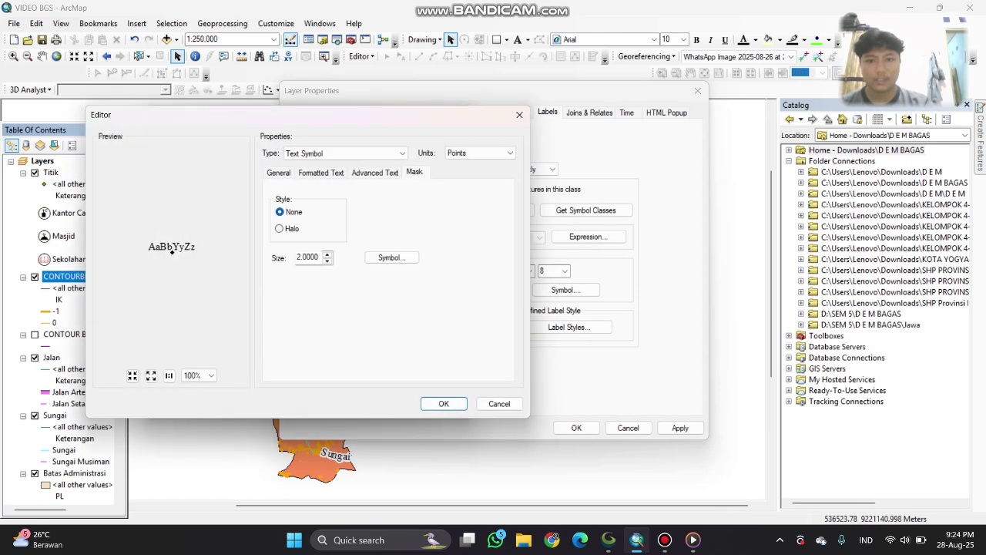
{"action": "key", "text": "Down"}
{"action": "key", "text": "Return"}
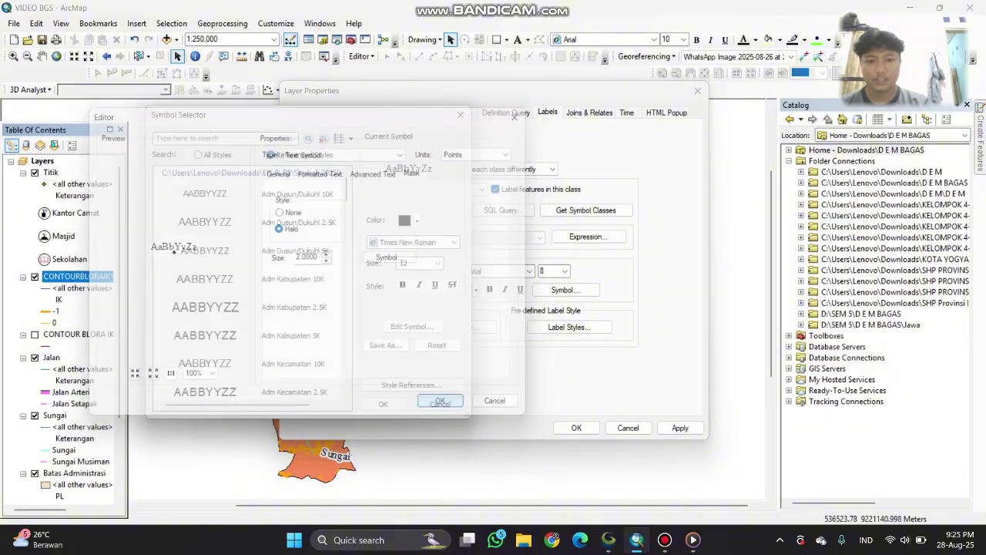
{"action": "left_click", "coordinate": [383, 404]}
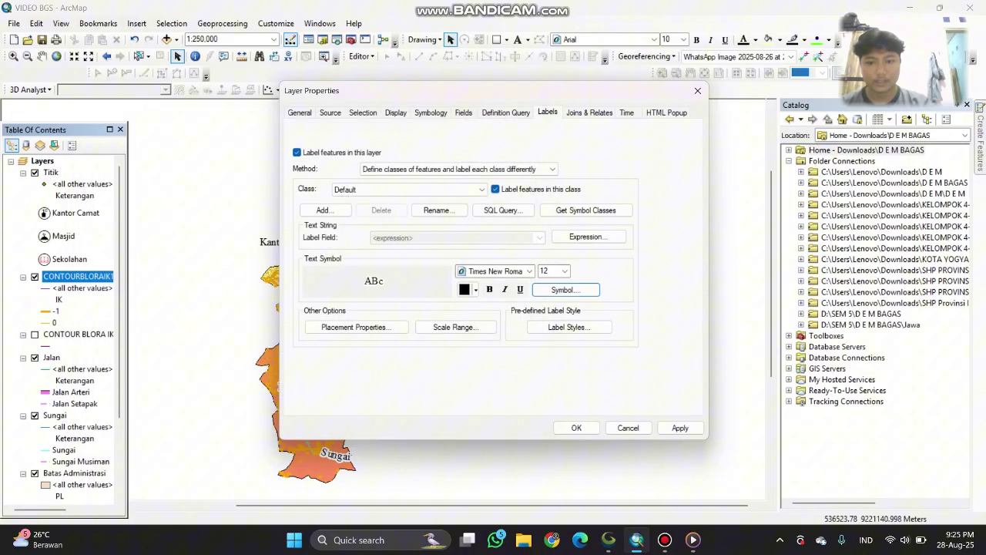
- Set the contour label placement to Curved and on the line, and apply the layer's labels
{"action": "left_click", "coordinate": [355, 327]}
{"action": "key", "text": "Return"}
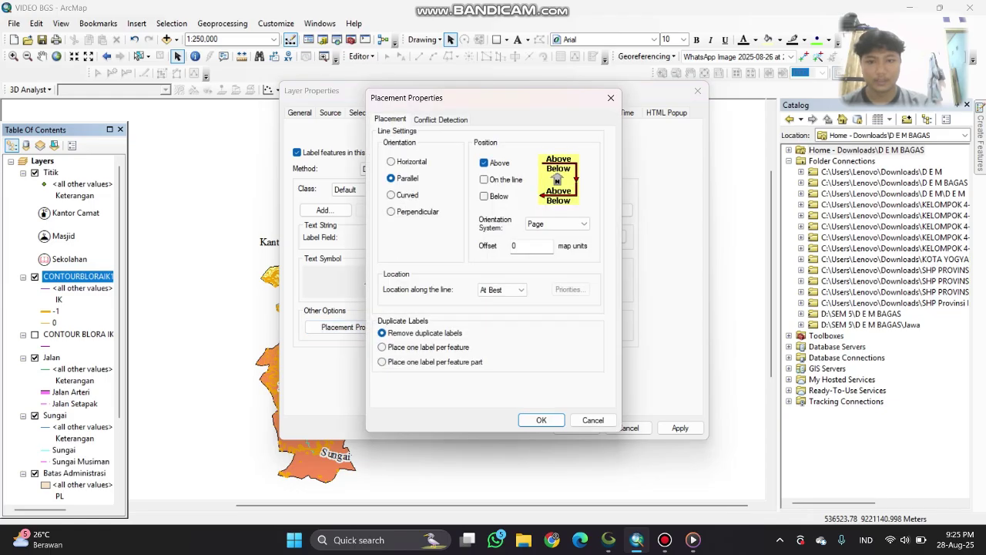
{"action": "left_click", "coordinate": [392, 195]}
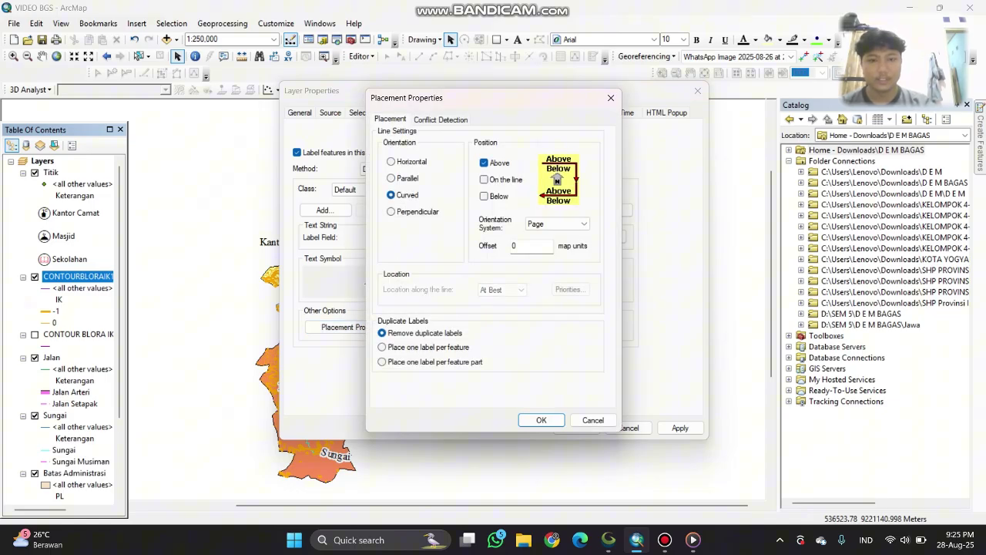
{"action": "left_click", "coordinate": [483, 163]}
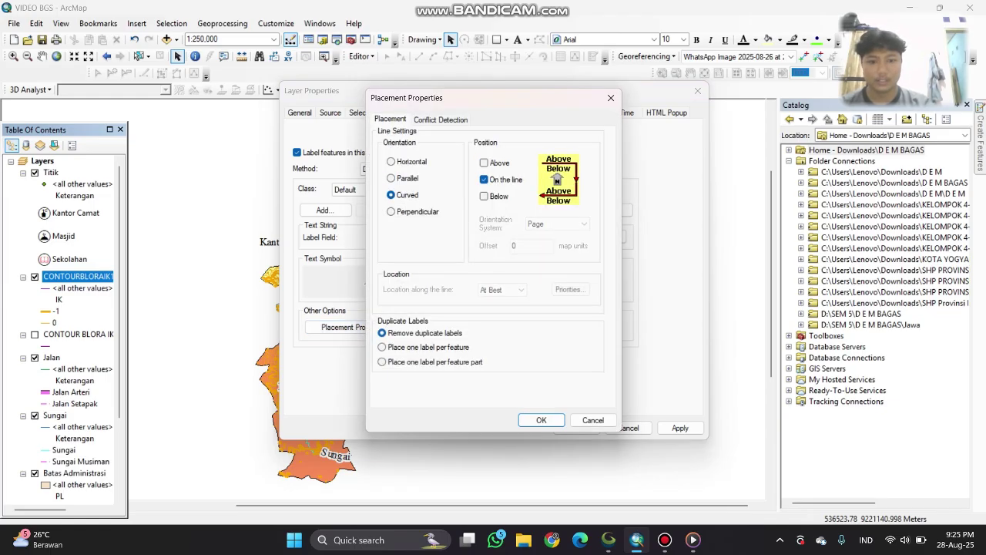
{"action": "left_click", "coordinate": [541, 419]}
{"action": "left_click", "coordinate": [679, 428]}
{"action": "left_click", "coordinate": [577, 428]}
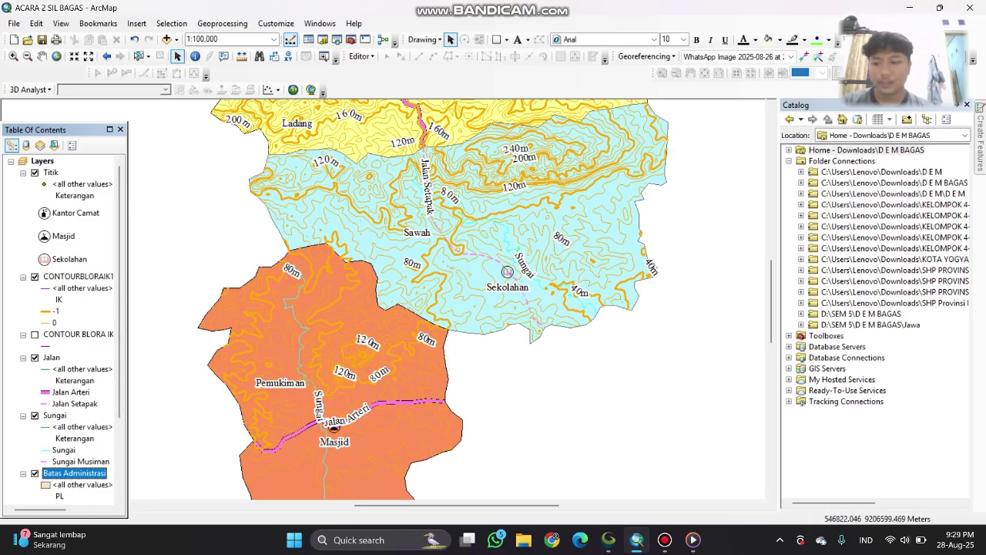
- Give the Ladang class of the Batas Administrasi layer the Batas Kab/Kota outline
{"action": "right_click", "coordinate": [96, 472]}
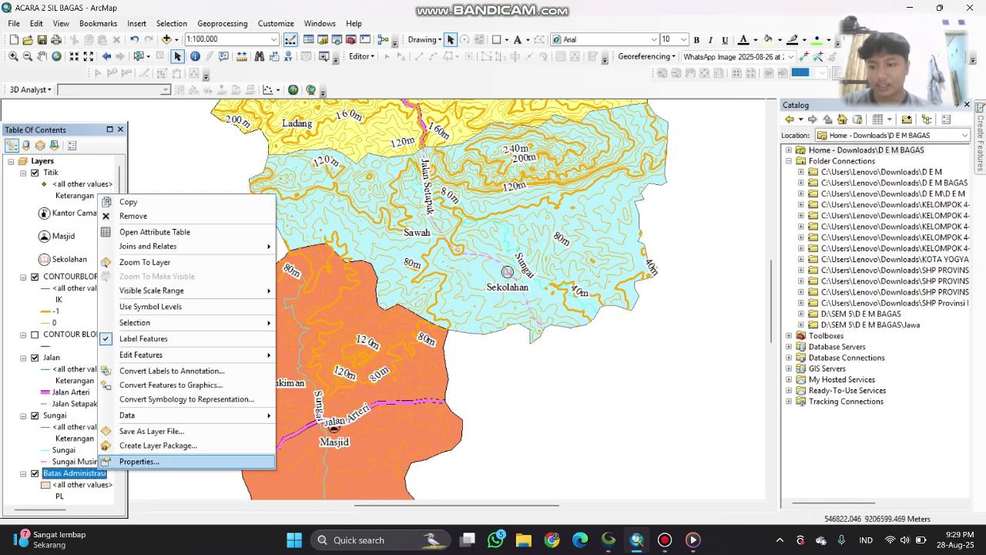
{"action": "left_click", "coordinate": [165, 462]}
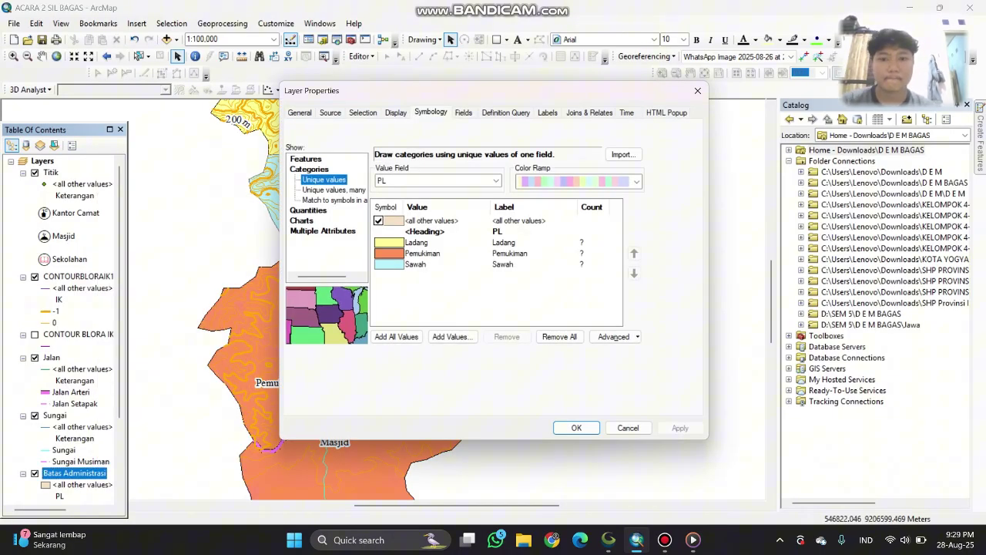
{"action": "scroll", "coordinate": [578, 182], "scroll_direction": "down", "scroll_amount": 4}
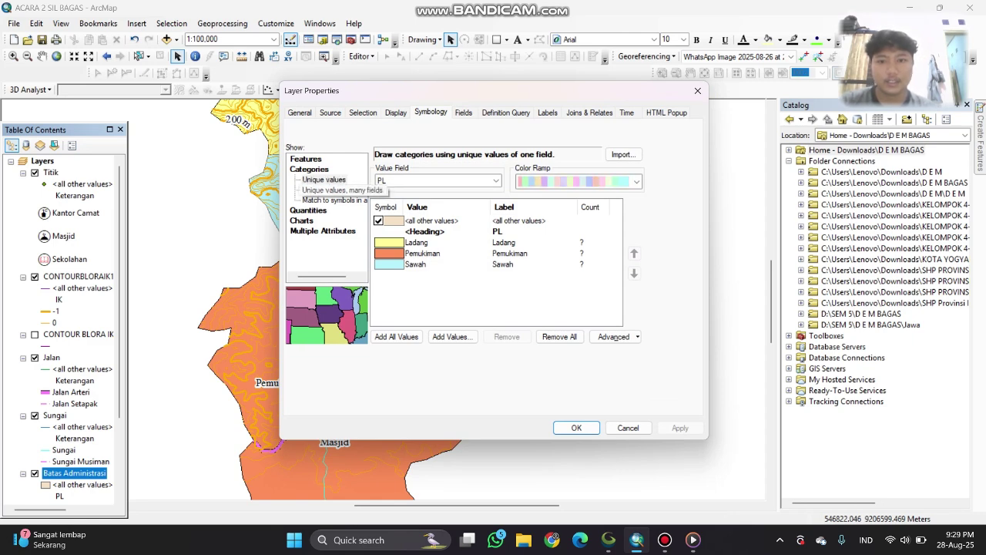
{"action": "double_click", "coordinate": [389, 242]}
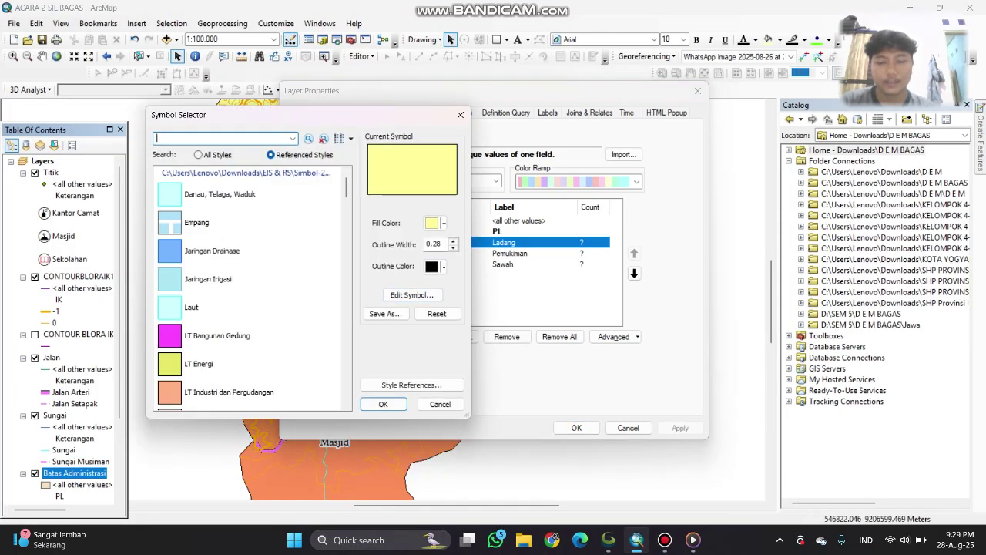
{"action": "left_click", "coordinate": [412, 295]}
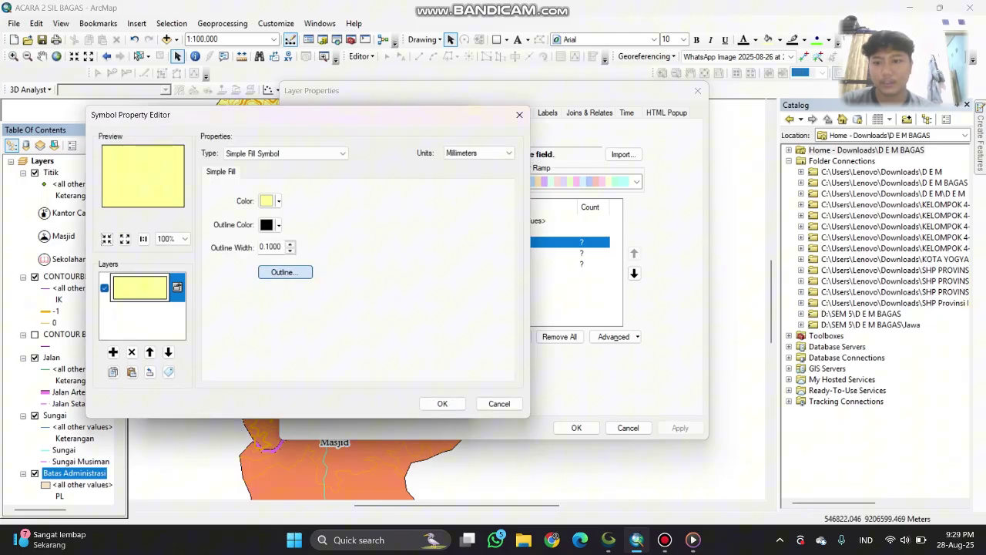
{"action": "left_click", "coordinate": [282, 272]}
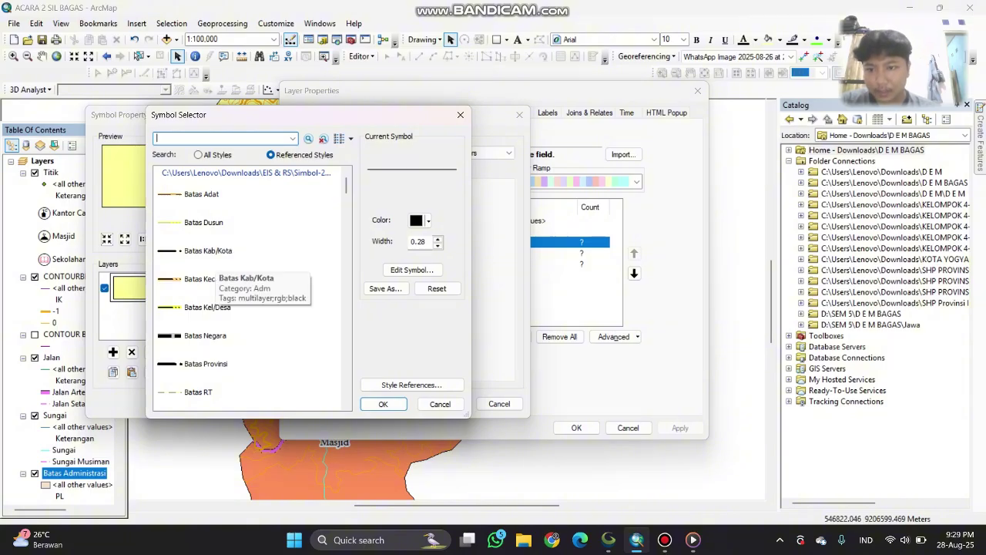
{"action": "left_click", "coordinate": [208, 250]}
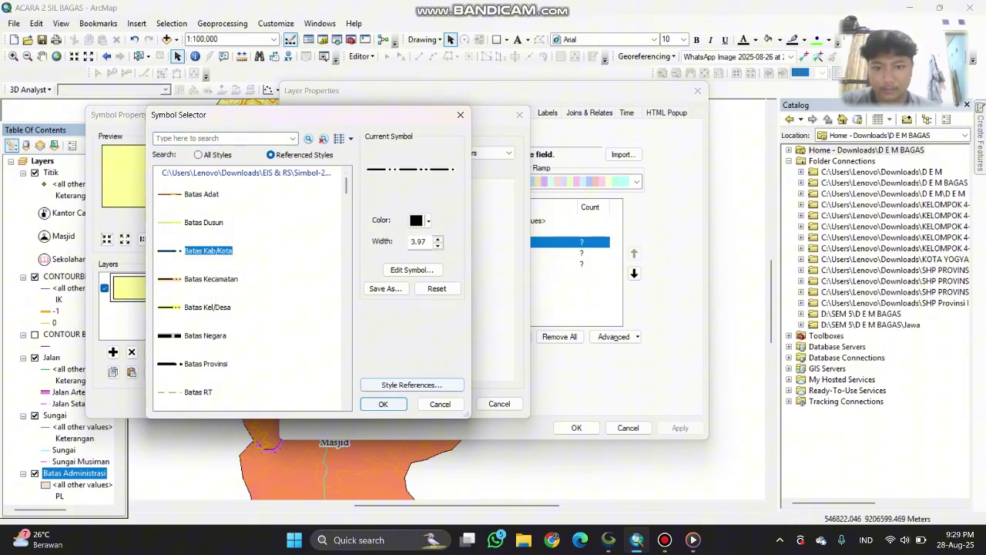
{"action": "left_click", "coordinate": [383, 403]}
{"action": "left_click", "coordinate": [442, 403]}
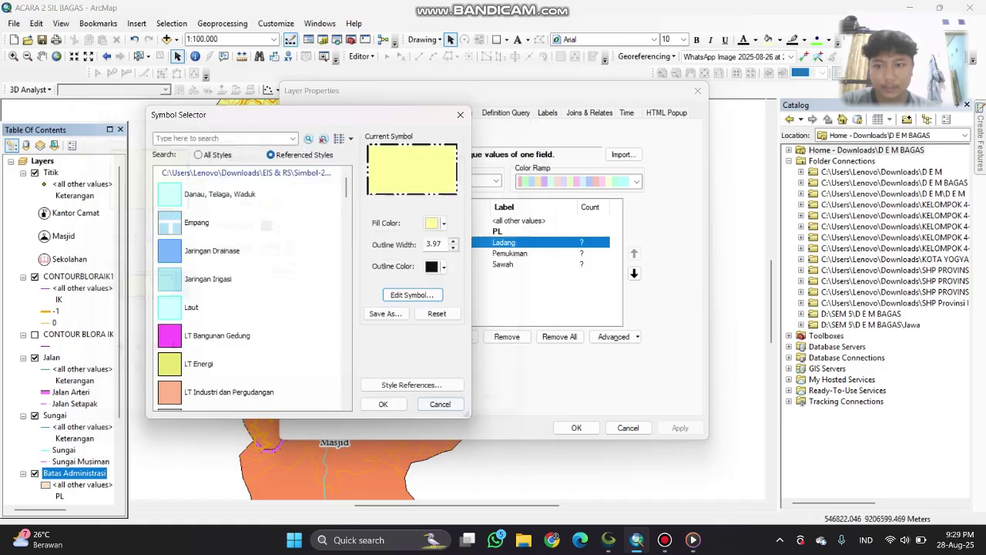
{"action": "left_click", "coordinate": [383, 403]}
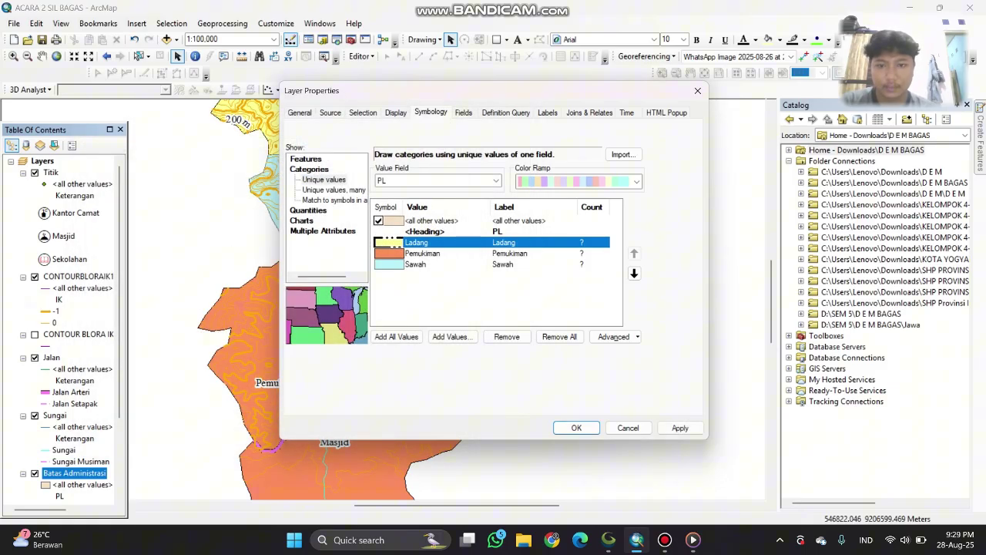
- Give the Pemukiman class of the Batas Administrasi layer the Batas Kab/Kota outline
{"action": "left_click", "coordinate": [388, 253]}
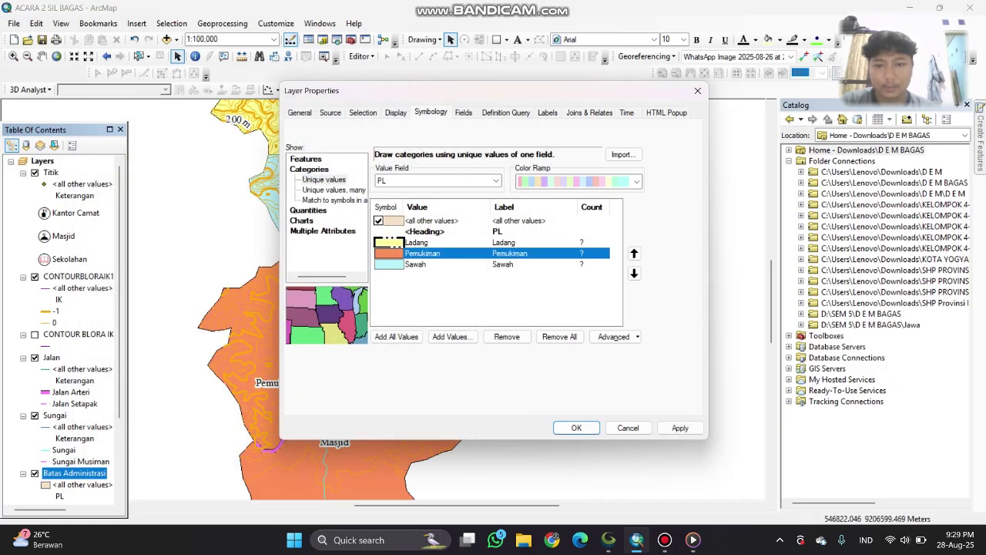
{"action": "double_click", "coordinate": [388, 253]}
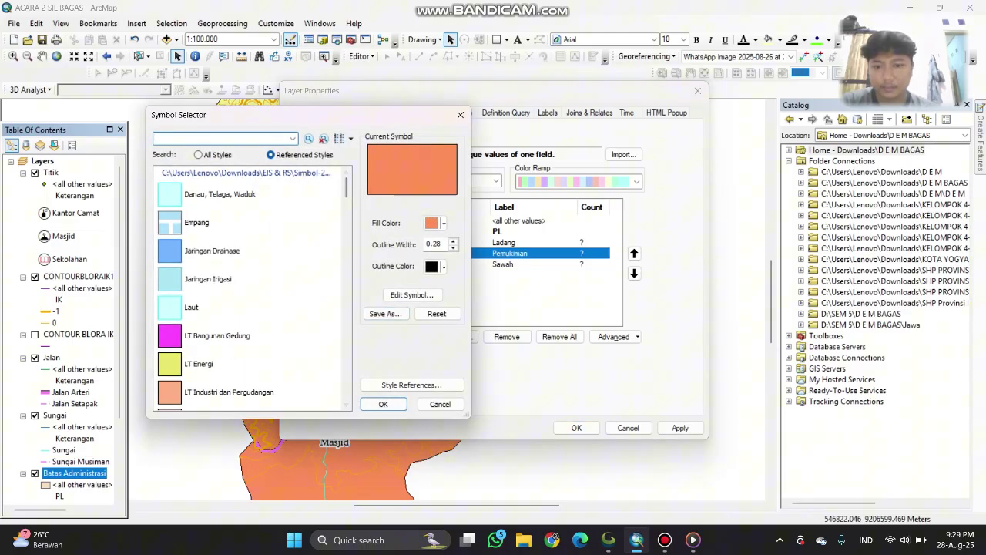
{"action": "left_click", "coordinate": [412, 294]}
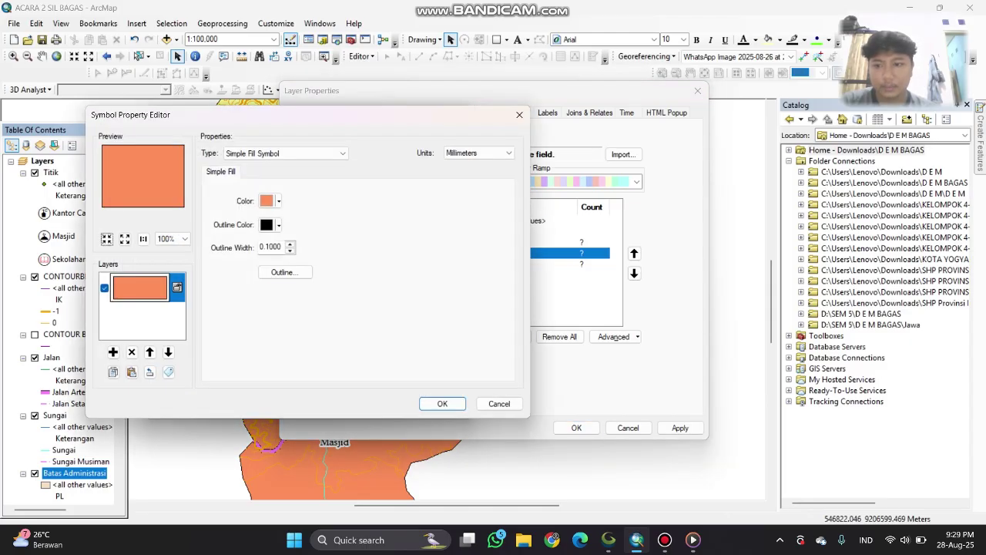
{"action": "left_click", "coordinate": [284, 272]}
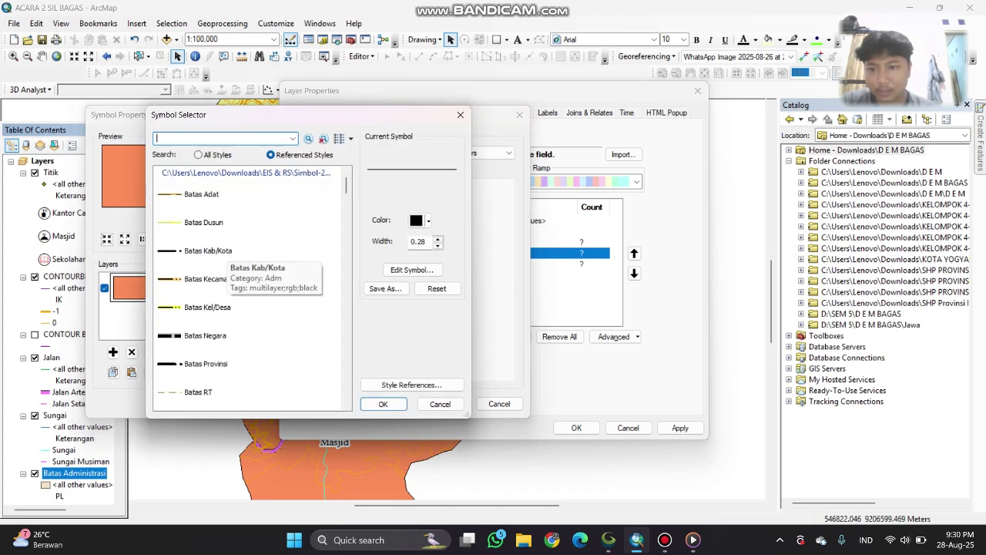
{"action": "double_click", "coordinate": [215, 251]}
{"action": "left_click", "coordinate": [442, 403]}
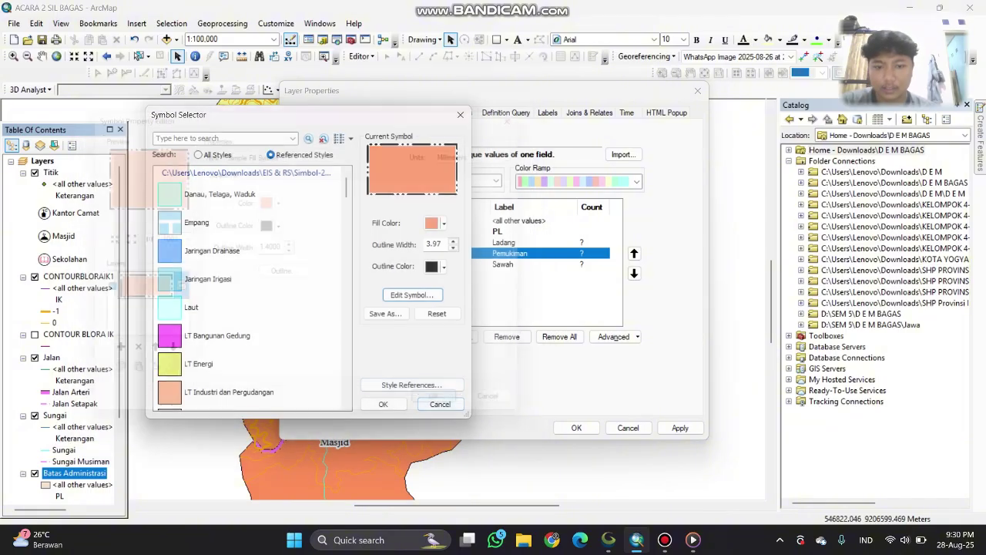
{"action": "left_click", "coordinate": [383, 404]}
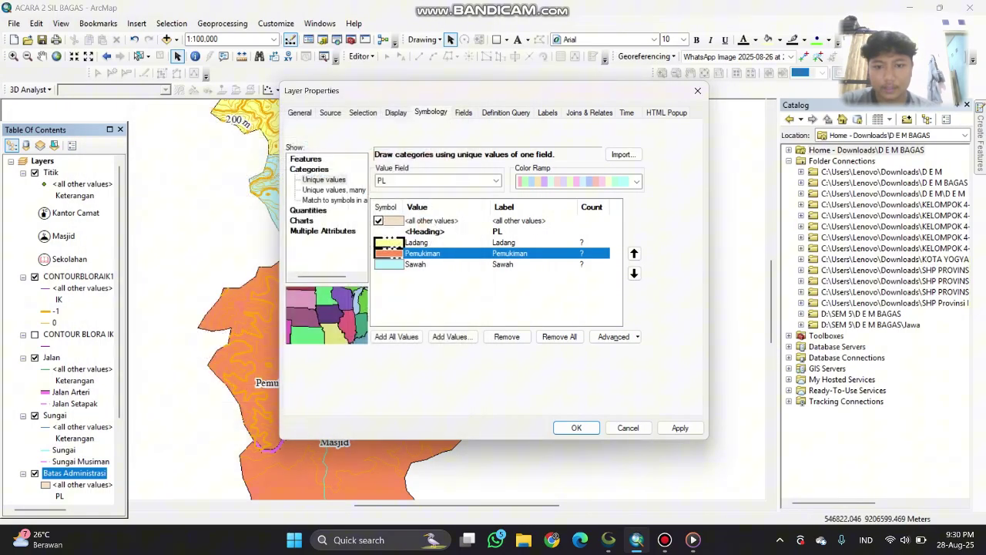
- Give the Sawah class the Batas Kab/Kota outline and apply the Batas Administrasi layer's symbology
{"action": "double_click", "coordinate": [388, 263]}
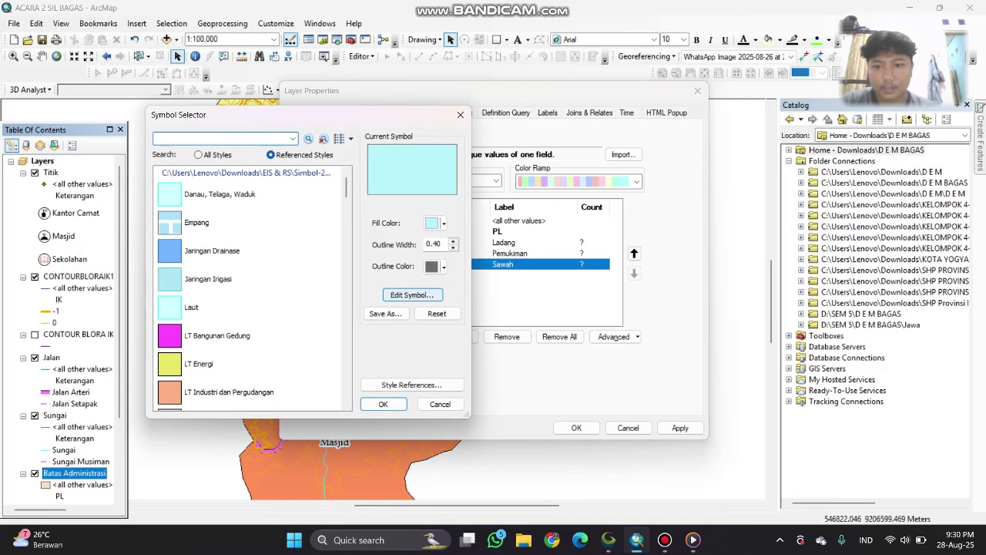
{"action": "left_click", "coordinate": [411, 295]}
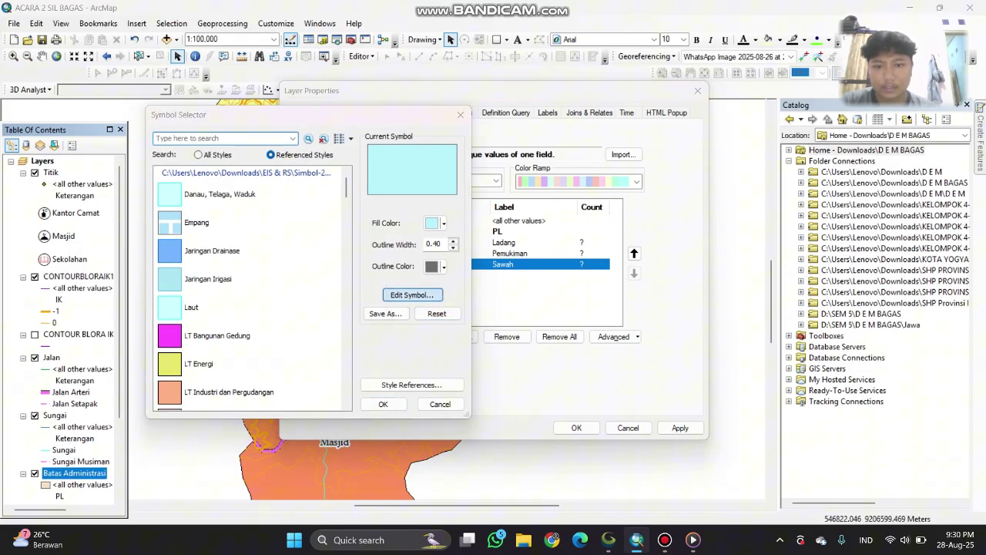
{"action": "left_click", "coordinate": [282, 272]}
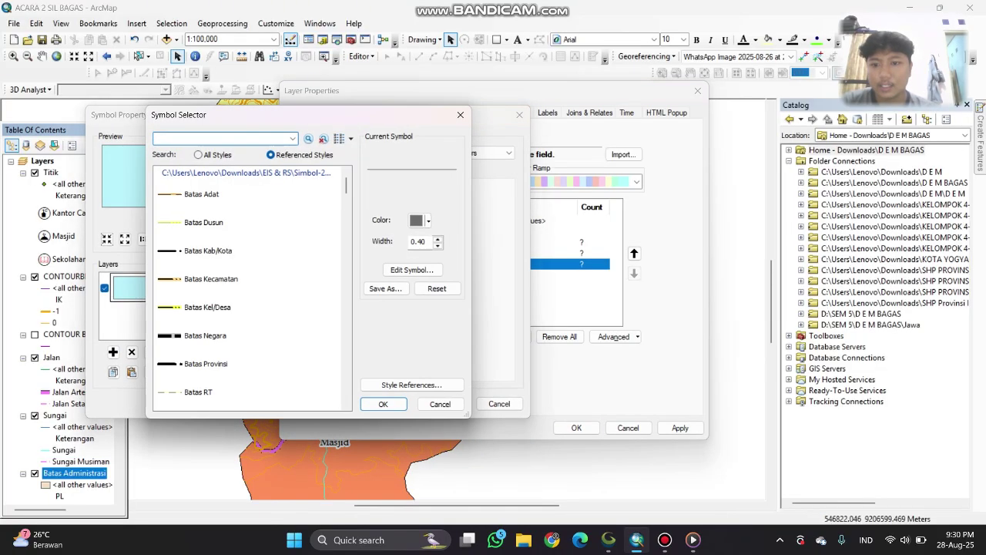
{"action": "double_click", "coordinate": [206, 250]}
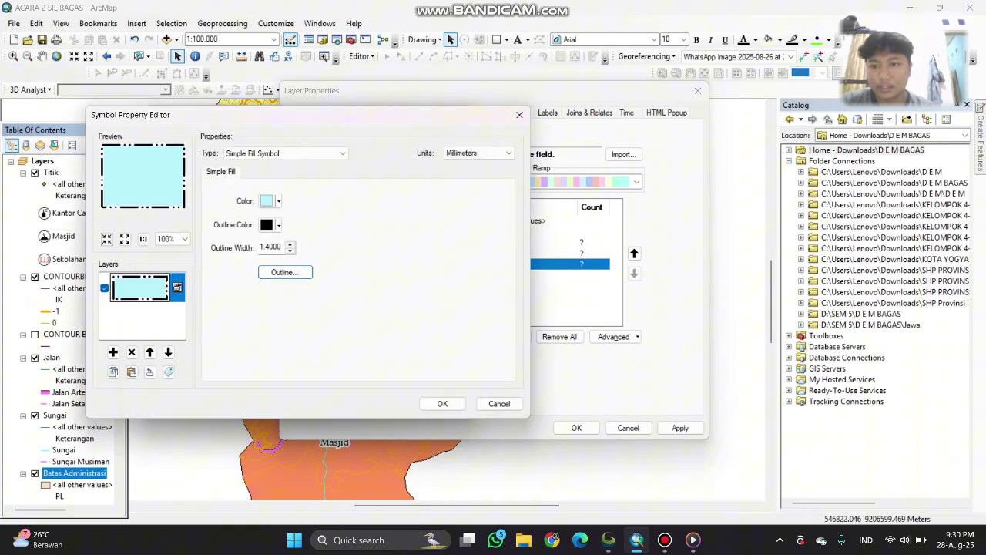
{"action": "left_click", "coordinate": [442, 403]}
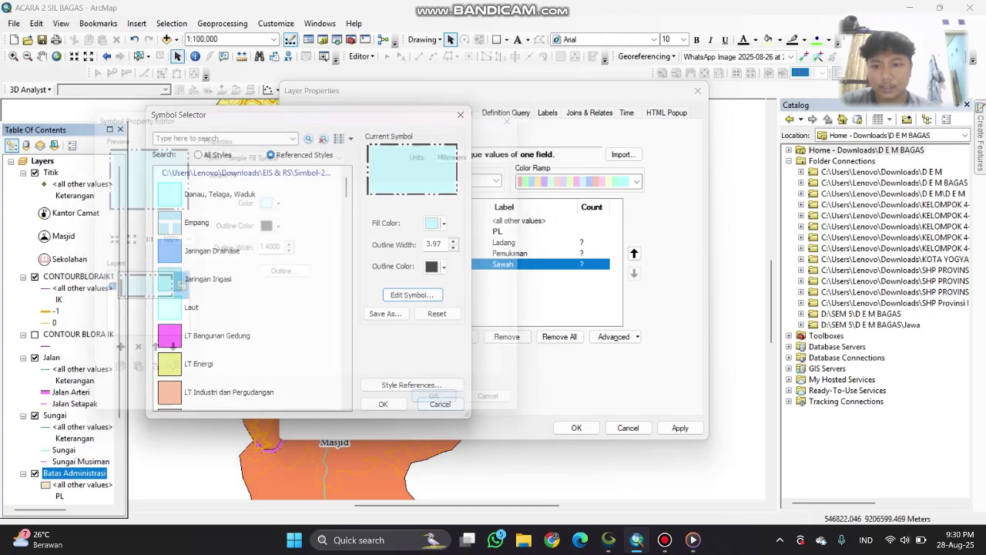
{"action": "left_click", "coordinate": [383, 404]}
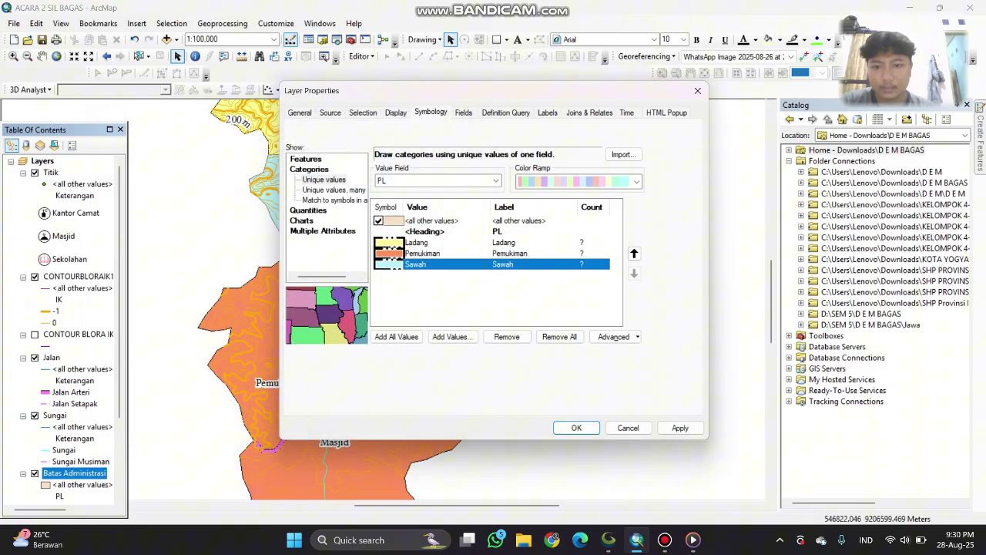
{"action": "left_click", "coordinate": [679, 427]}
{"action": "left_click", "coordinate": [576, 428]}
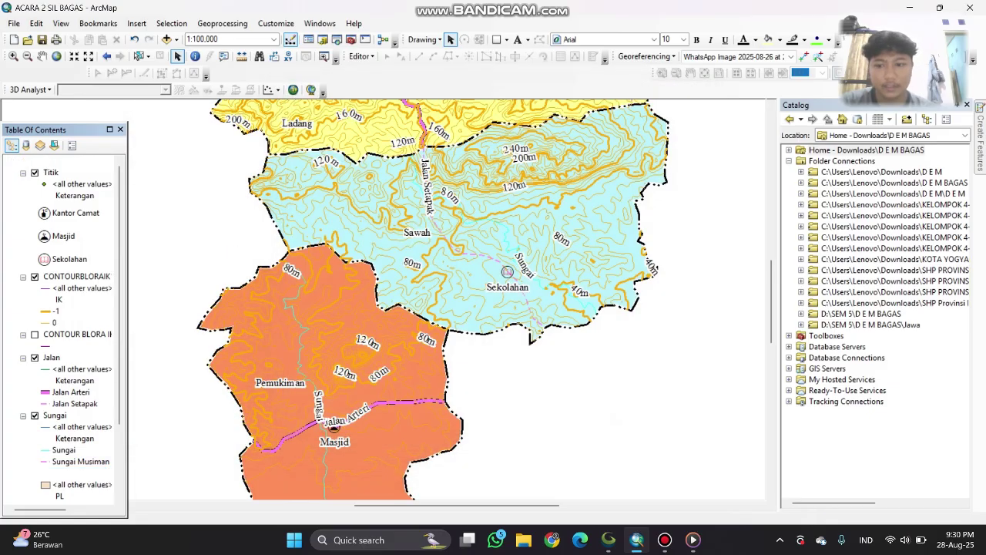
- Save the map as an ArcMap Document in its current folder, with a file name starting with ACARA 2 SIL
{"action": "left_click_drag", "start_coordinate": [615, 420], "coordinate": [528, 456]}
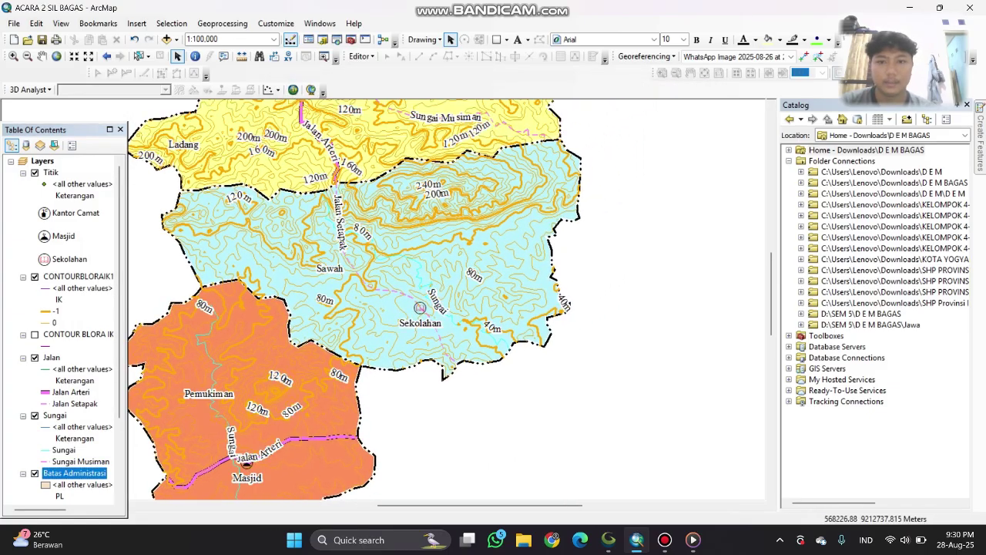
{"action": "scroll", "coordinate": [383, 290], "scroll_direction": "down", "scroll_amount": 1}
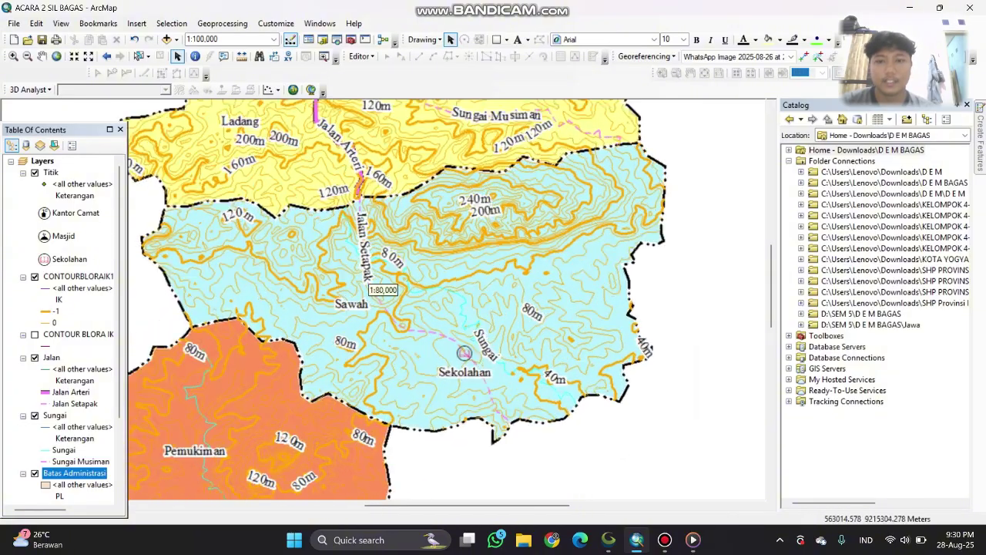
{"action": "scroll", "coordinate": [383, 289], "scroll_direction": "up", "scroll_amount": 4}
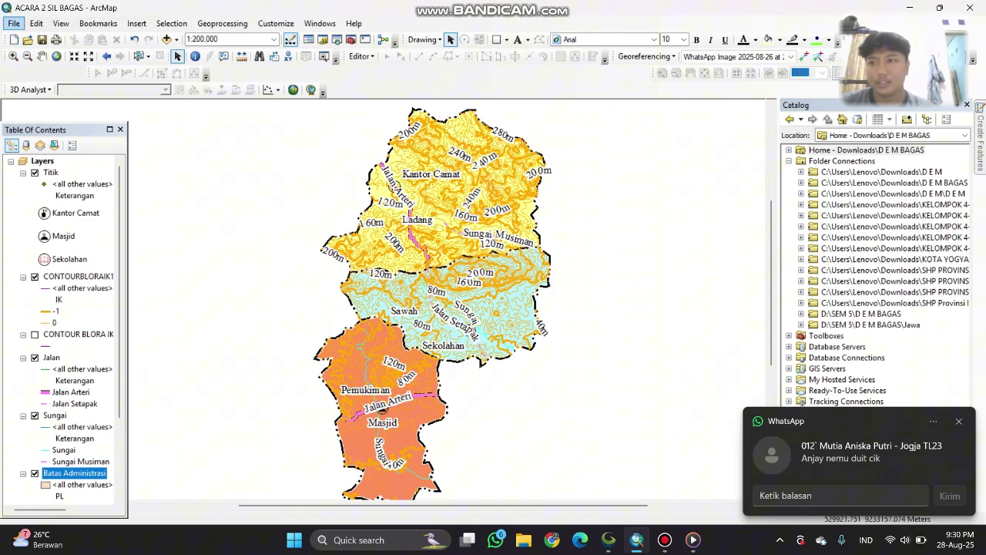
{"action": "left_click", "coordinate": [14, 23]}
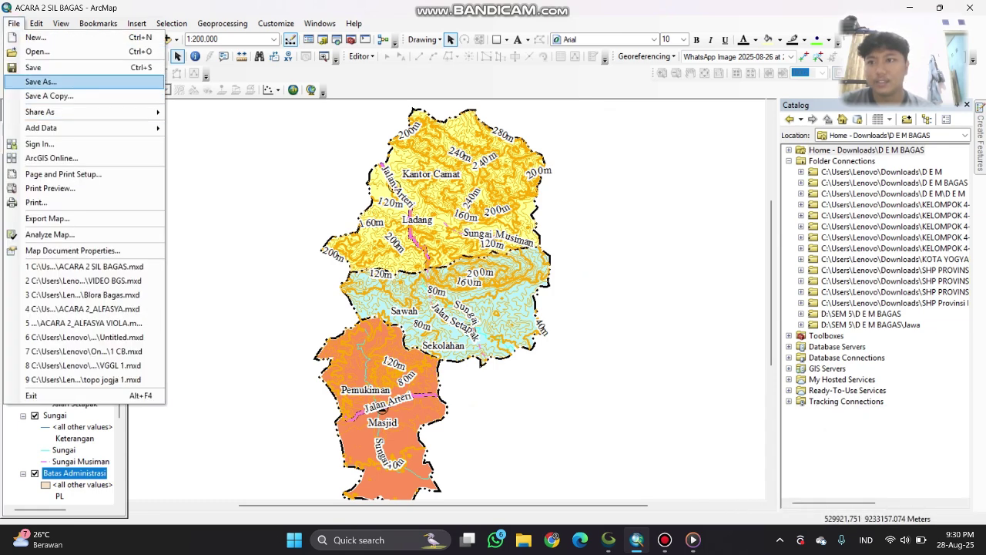
{"action": "left_click", "coordinate": [40, 81]}
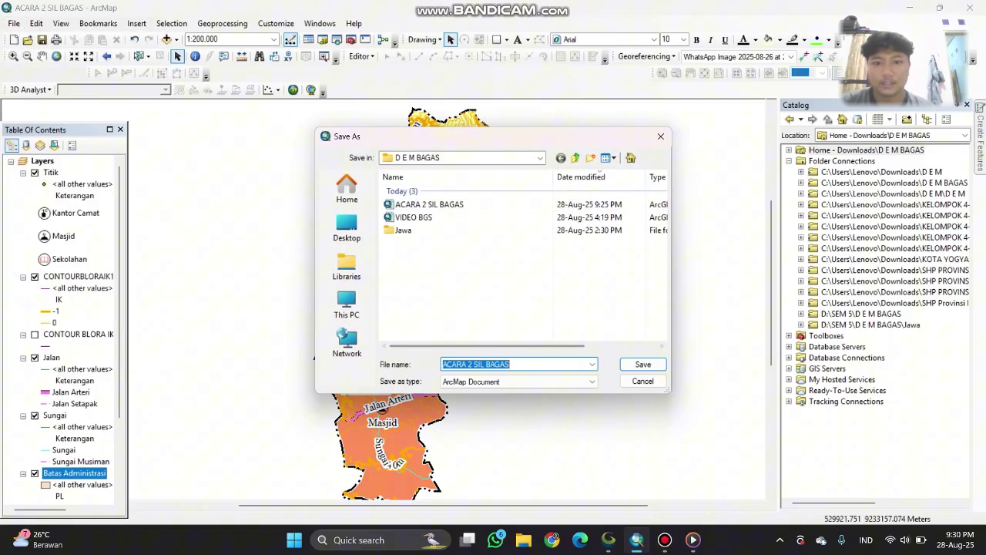
{"action": "left_click", "coordinate": [510, 363]}
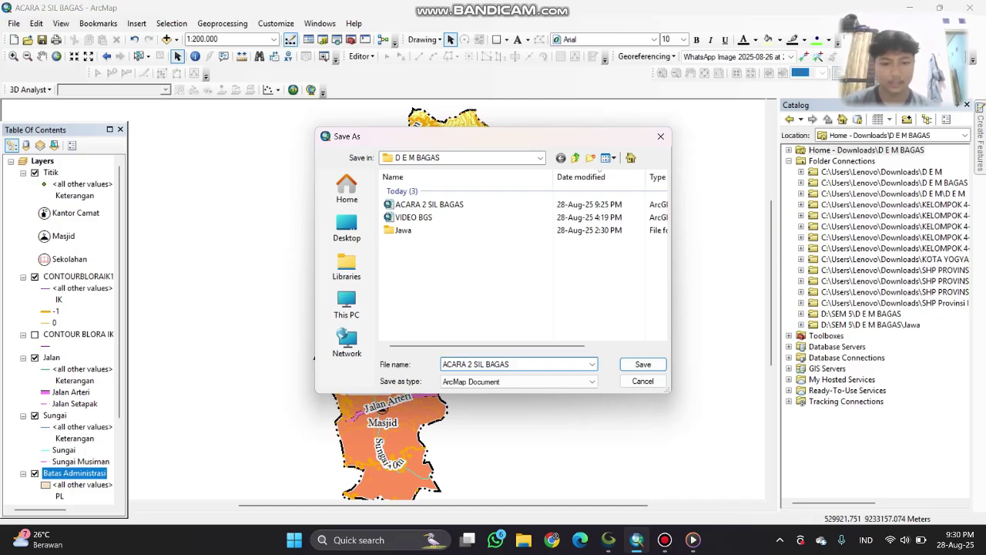
{"action": "key", "text": "BackSpace"}
{"action": "key", "text": "BackSpace"}
{"action": "key", "text": "BackSpace"}
{"action": "key", "text": "BackSpace"}
{"action": "key", "text": "BackSpace"}
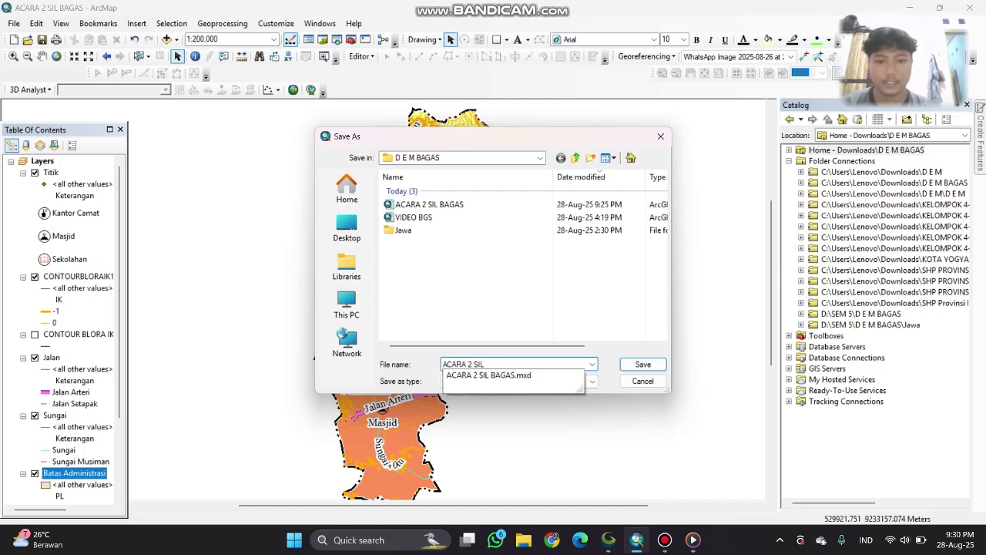
{"action": "key", "text": "Return"}
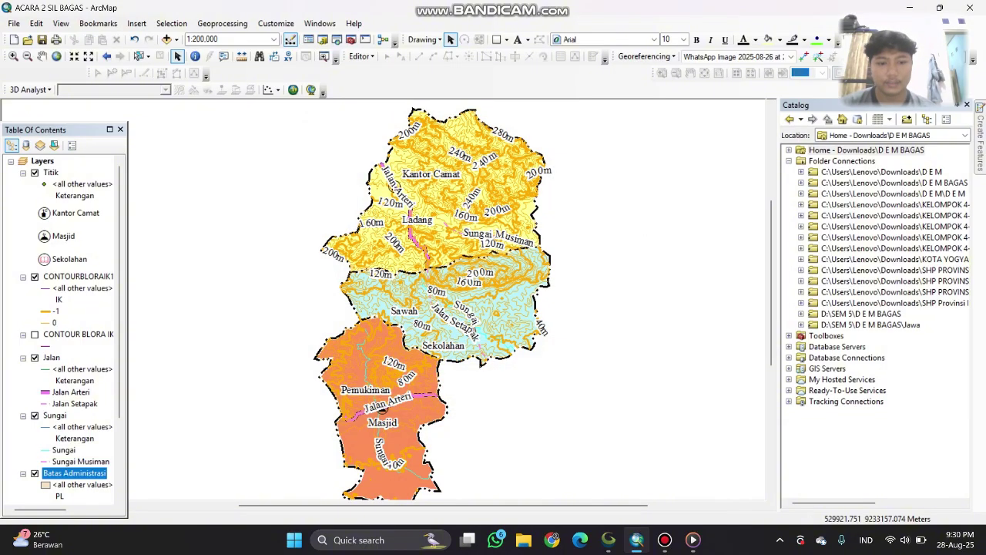